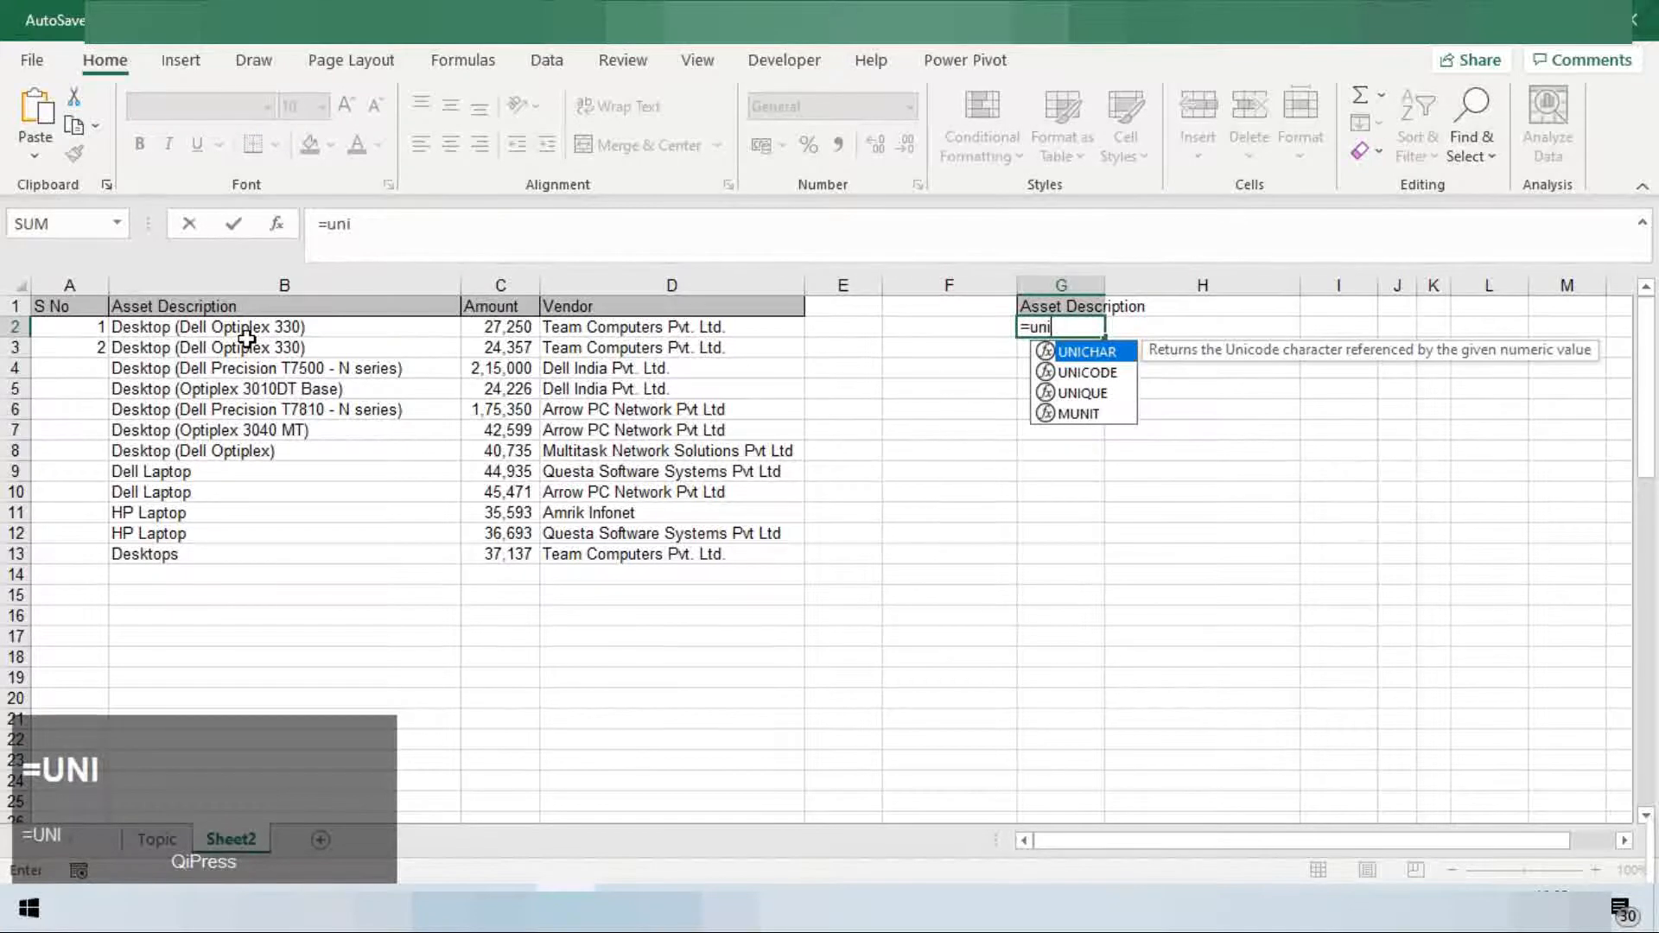
Enter =UNIQUE(B2:B13) in G2 to list the distinct asset descriptions
{"action": "key", "text": "Down"}
{"action": "key", "text": "Down"}
{"action": "key", "text": "Tab"}
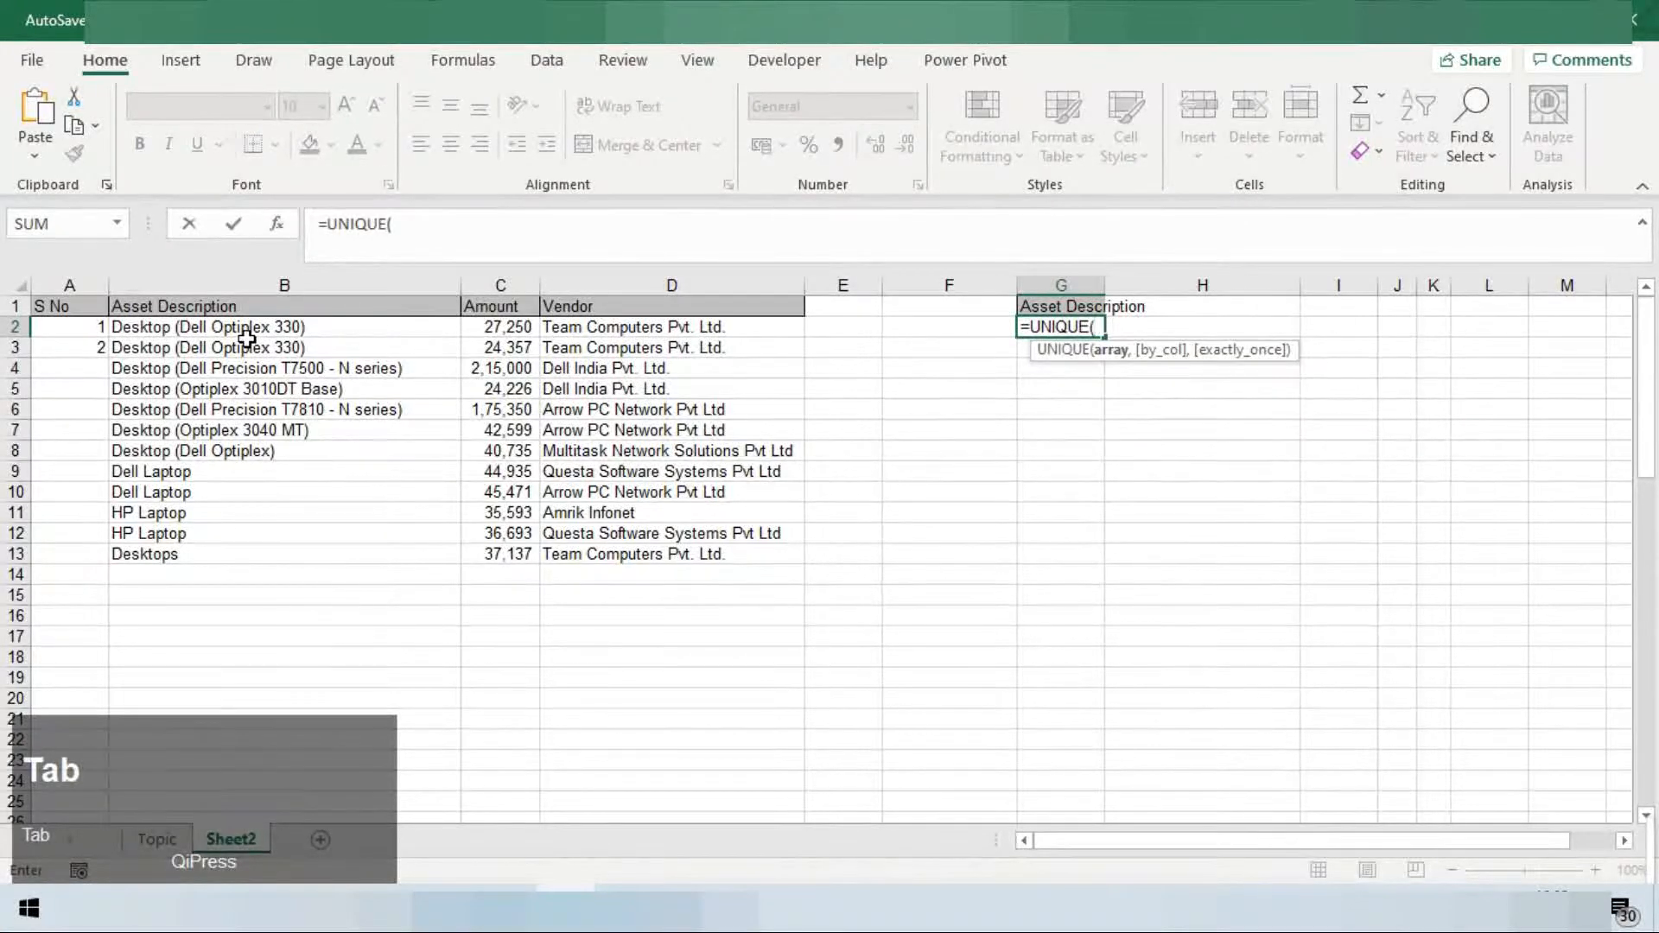
{"action": "key", "text": "ctrl+Left"}
{"action": "left_click", "coordinate": [247, 336]}
{"action": "key", "text": "ctrl+shift+Down"}
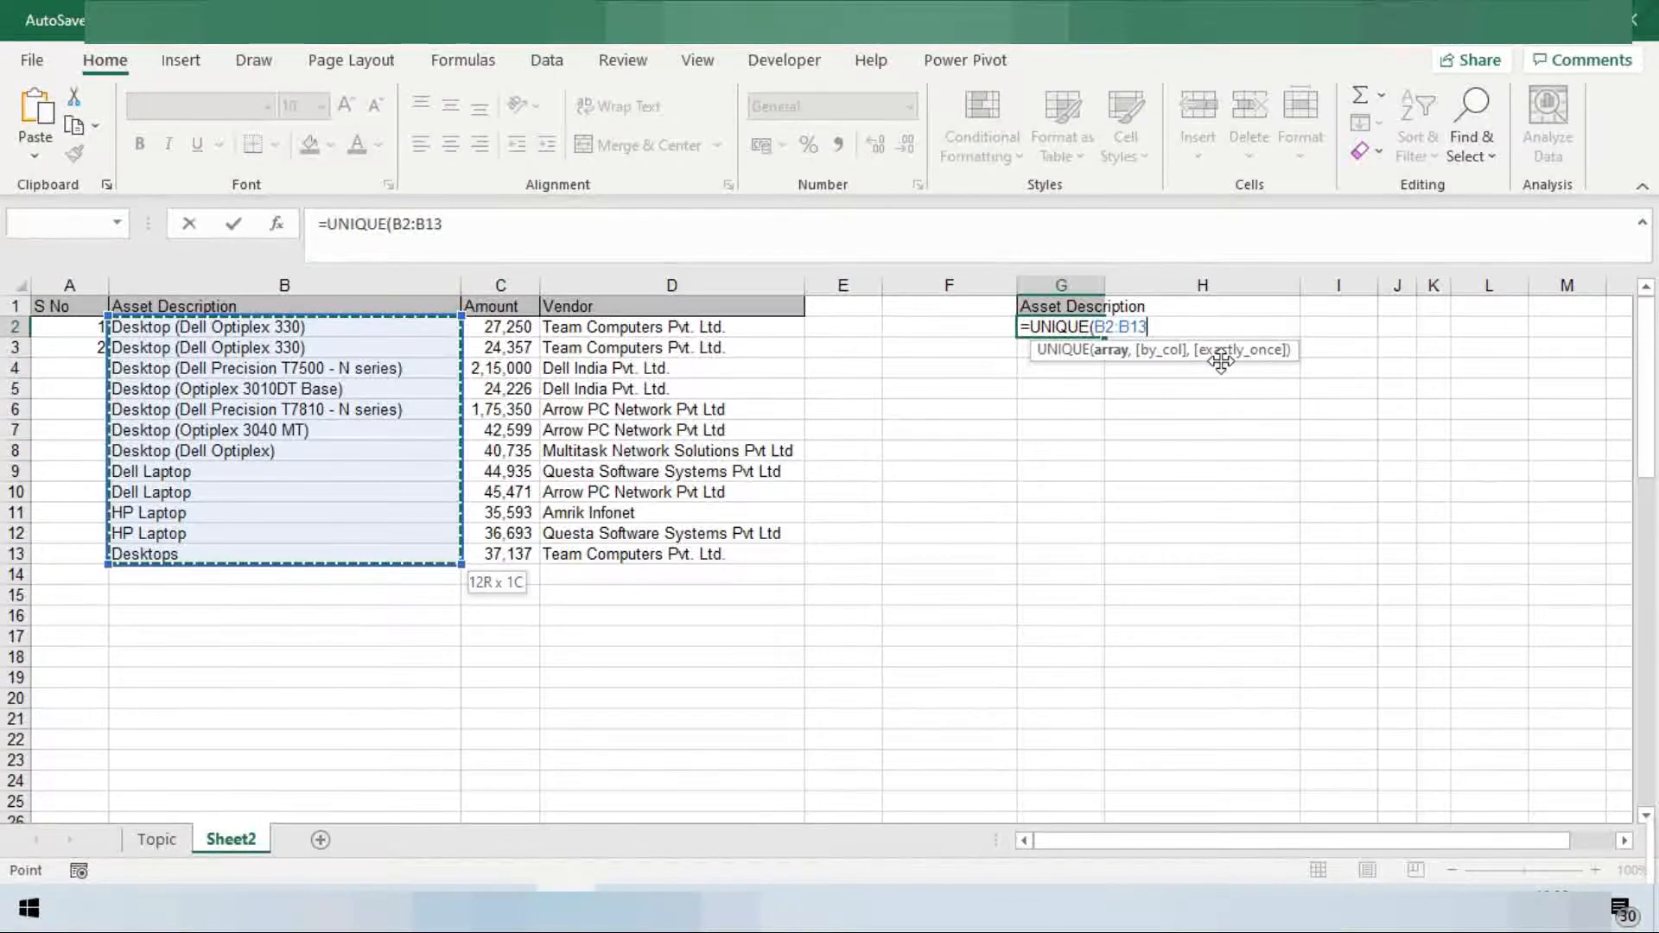
{"action": "key", "text": "shift"}
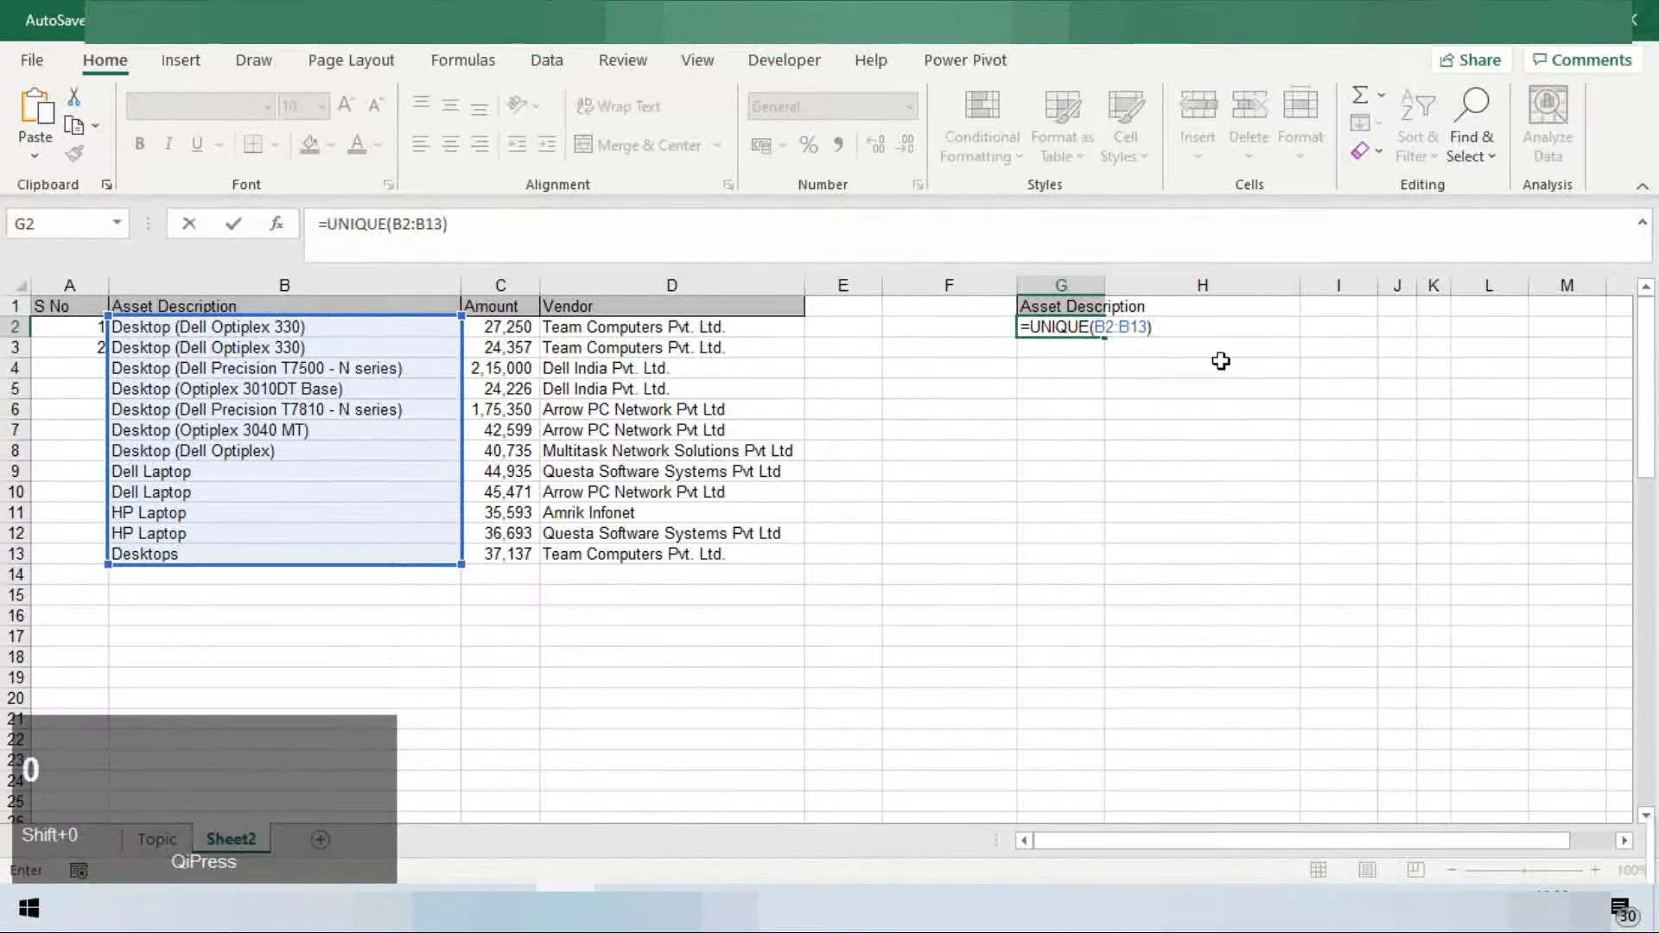
{"action": "key", "text": "Return"}
{"action": "key", "text": "Down"}
{"action": "key", "text": "Down"}
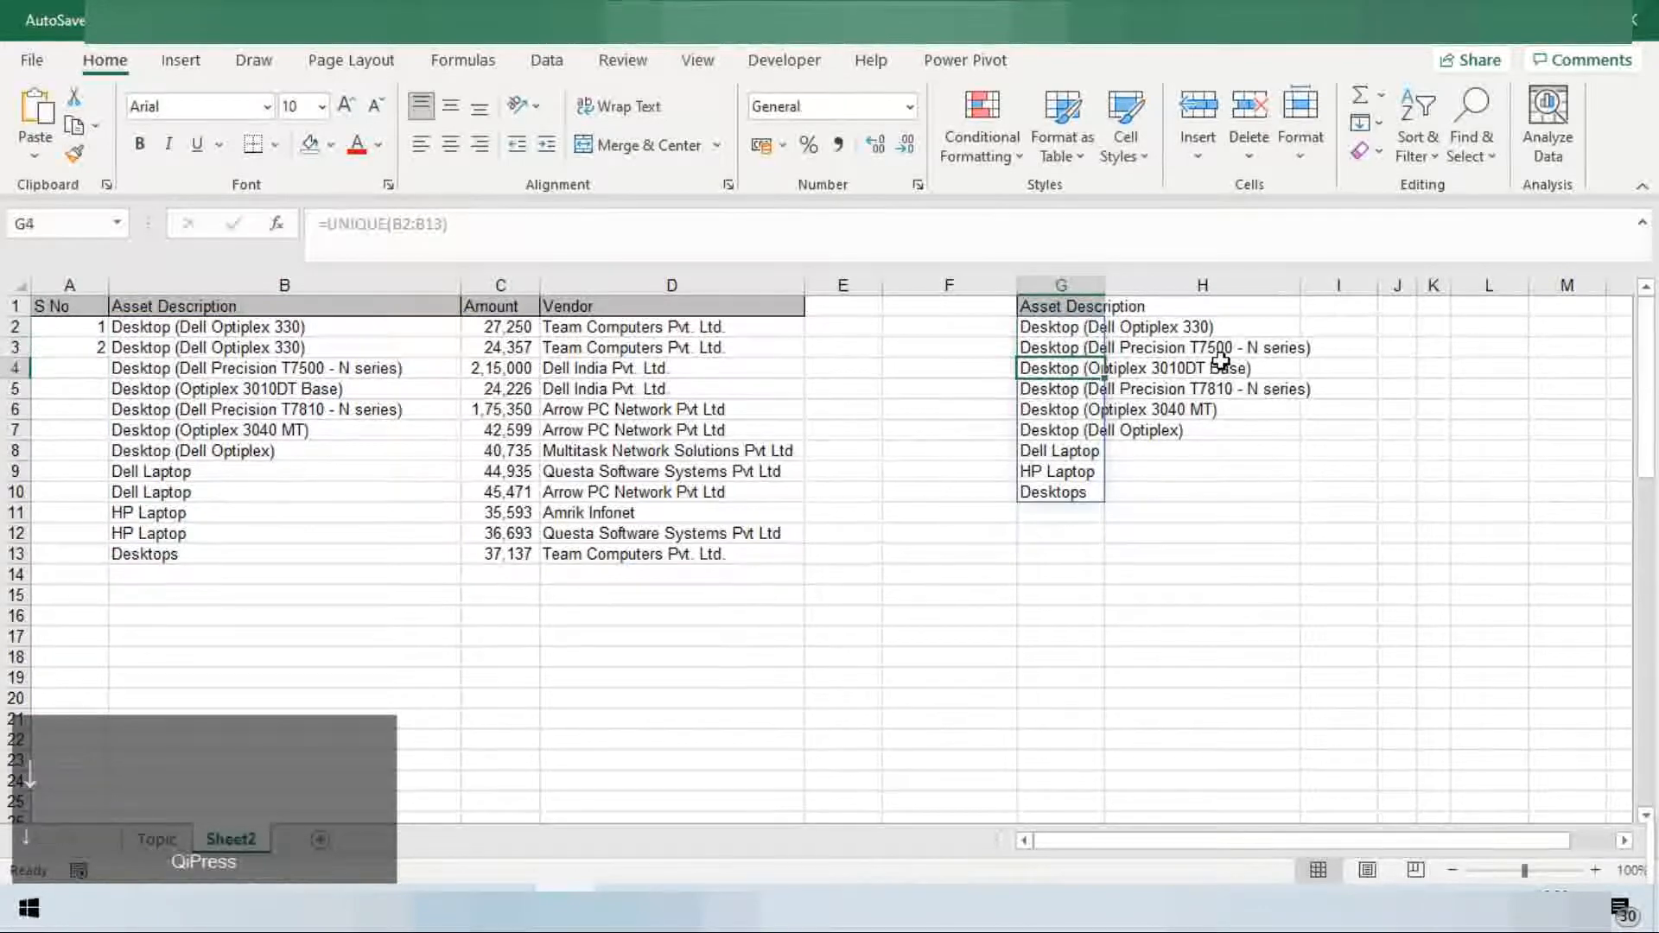
{"action": "key", "text": "ctrl+Up"}
{"action": "key", "text": "ctrl+Down"}
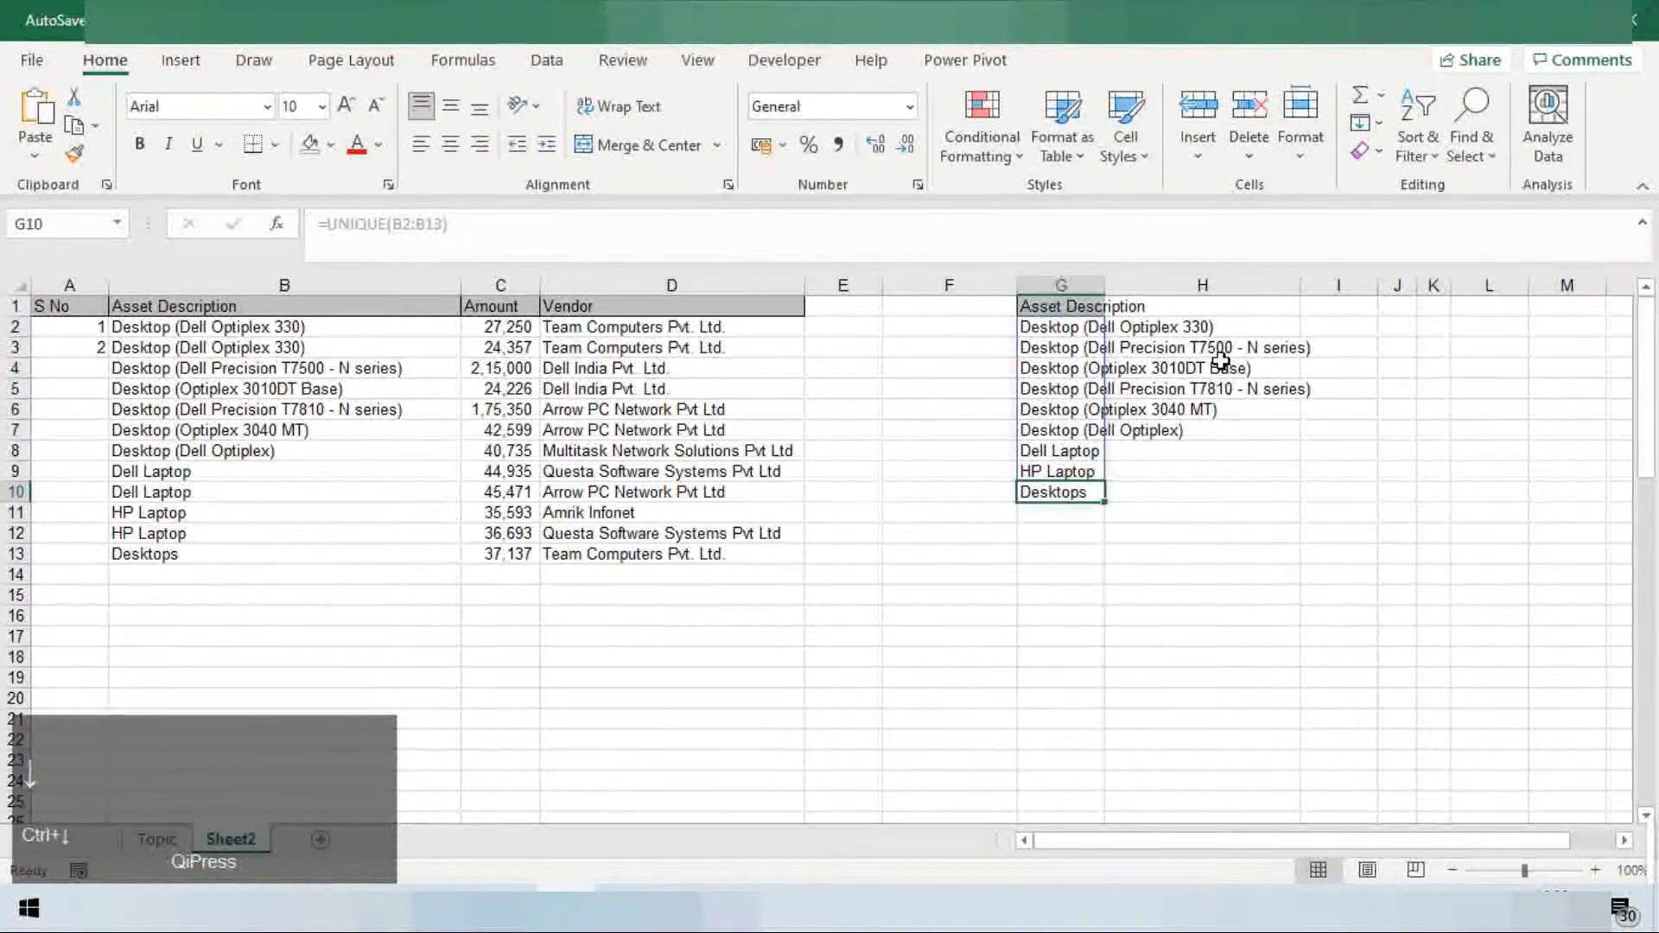
Fill the S No series from A2:A3 down to row 13
{"action": "left_click", "coordinate": [79, 338]}
{"action": "key", "text": "shift+Up"}
{"action": "left_click", "coordinate": [113, 357]}
{"action": "double_click", "coordinate": [113, 357]}
Compare the original Asset Description list in column B with the unique list in column G and inspect the formula in its spilled cells
{"action": "key", "text": "Right"}
{"action": "key", "text": "ctrl+shift+Down"}
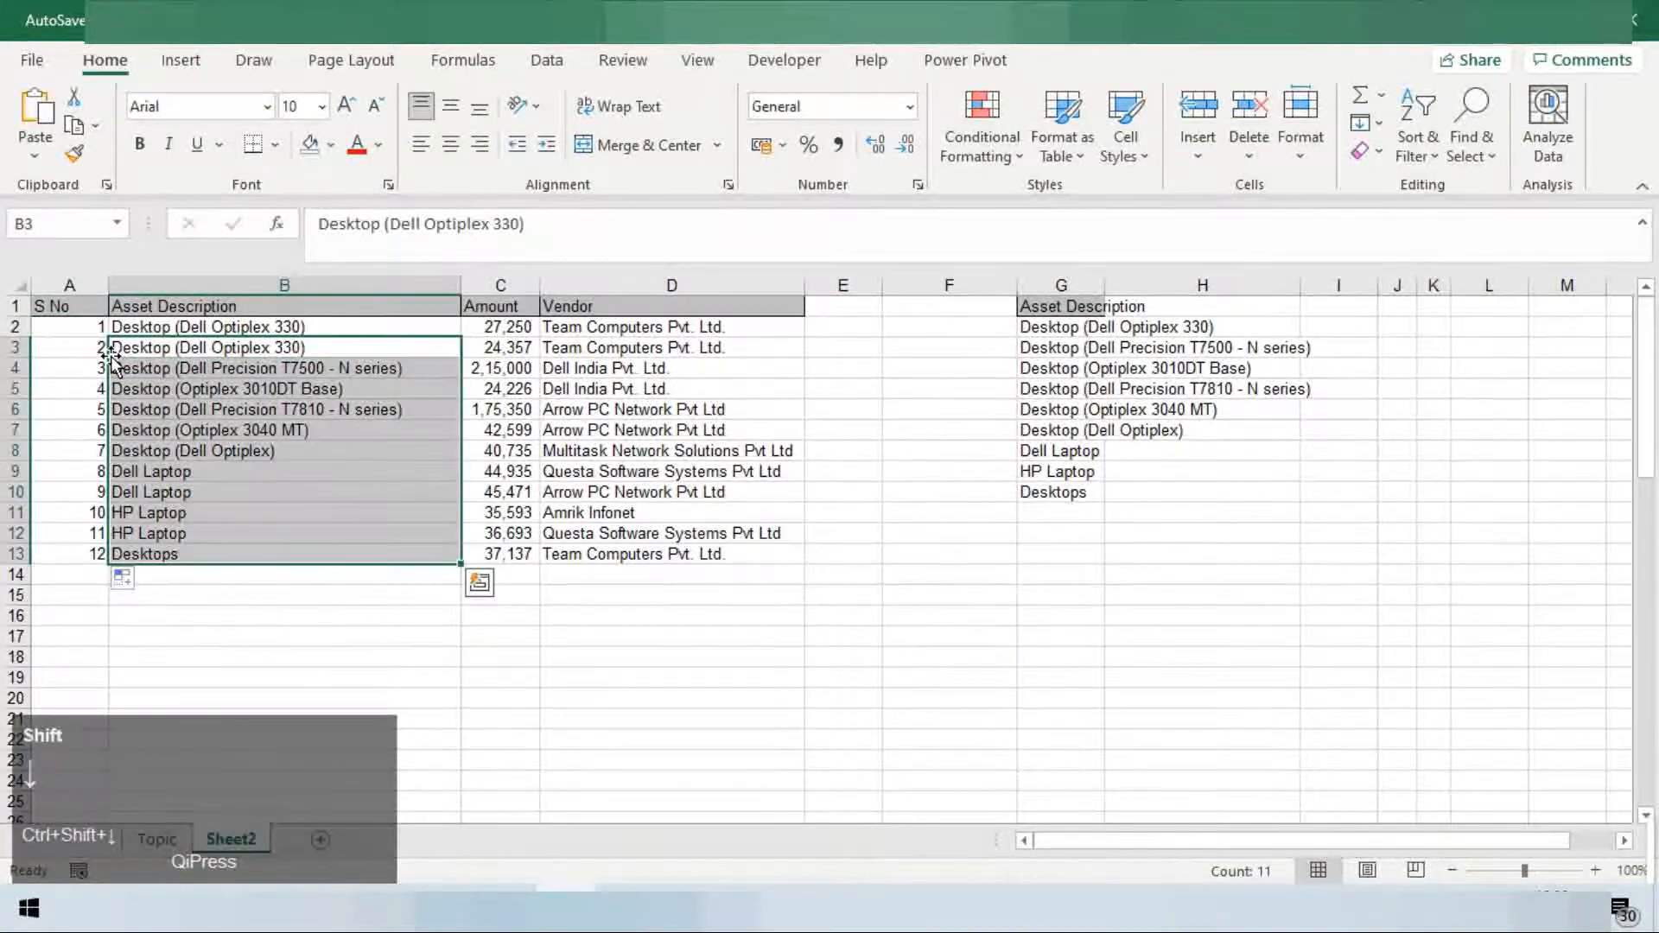
{"action": "key", "text": "Up"}
{"action": "key", "text": "ctrl+shift+Down"}
{"action": "key", "text": "ctrl+bracketright"}
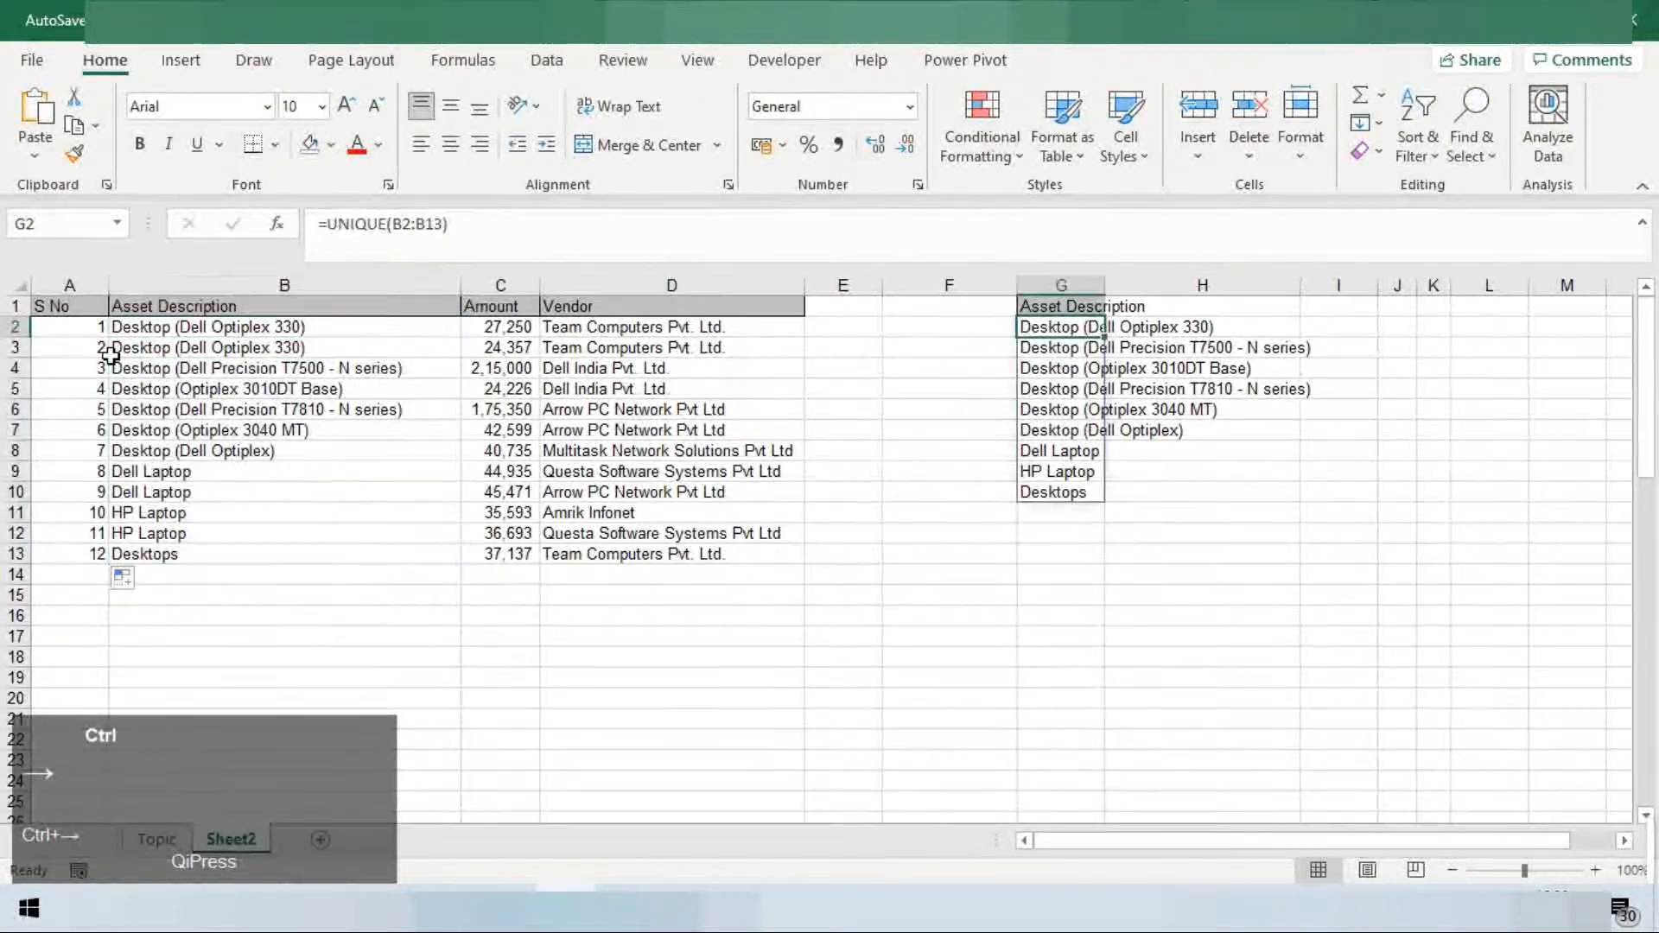
{"action": "key", "text": "ctrl+shift+Down"}
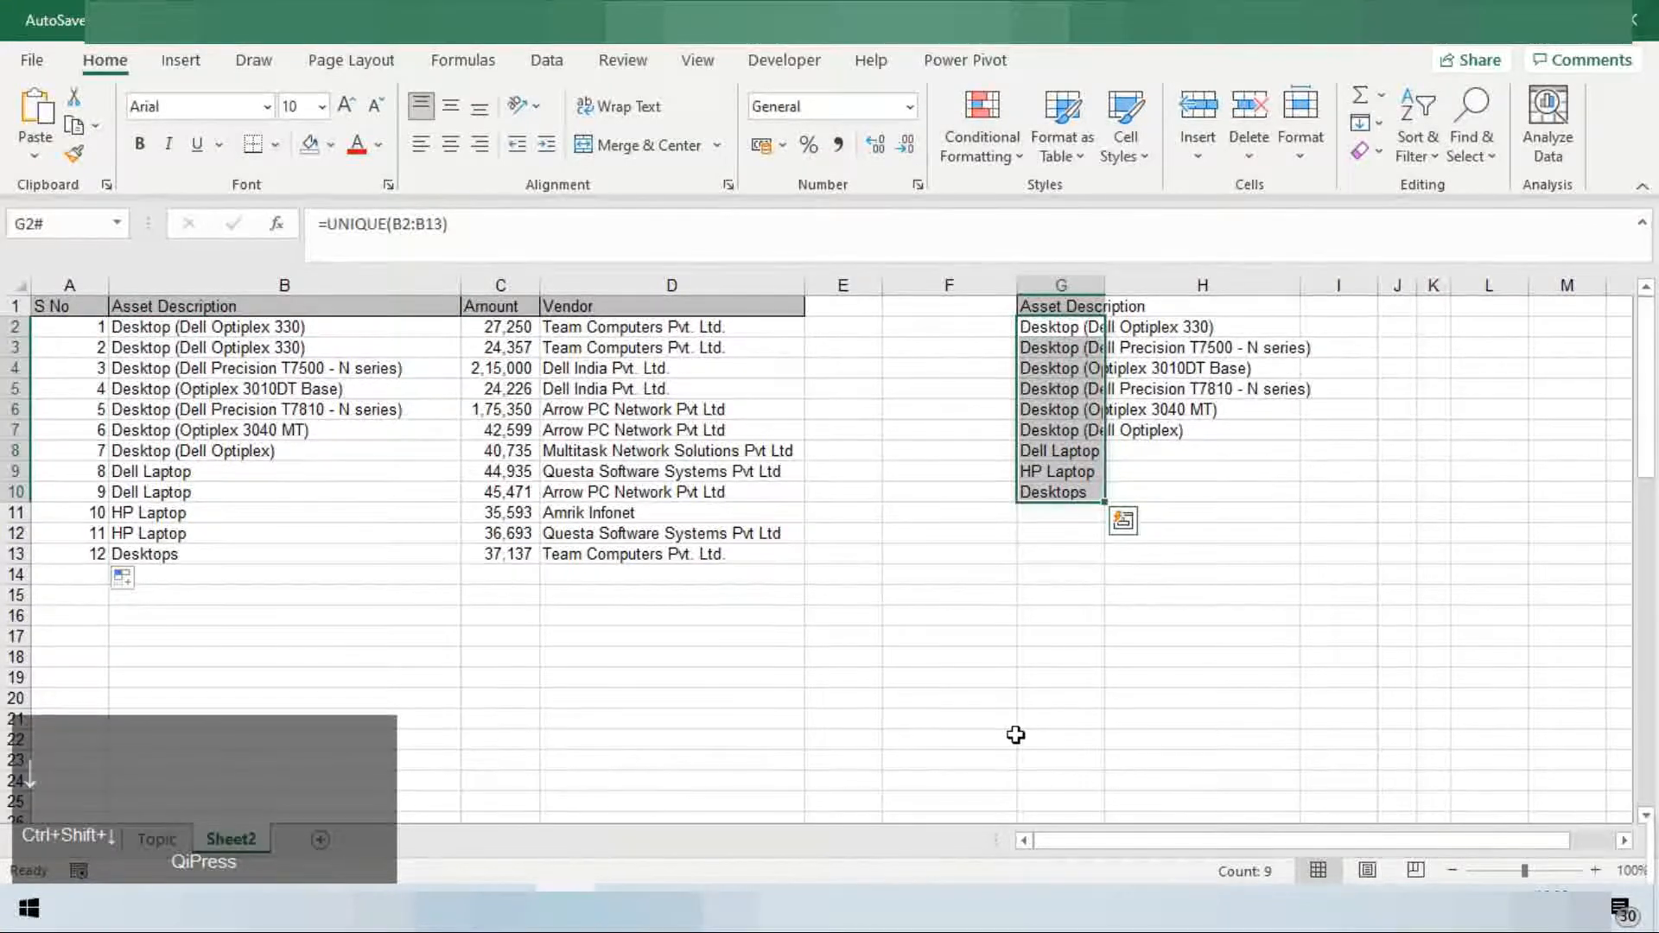
{"action": "key", "text": "Left"}
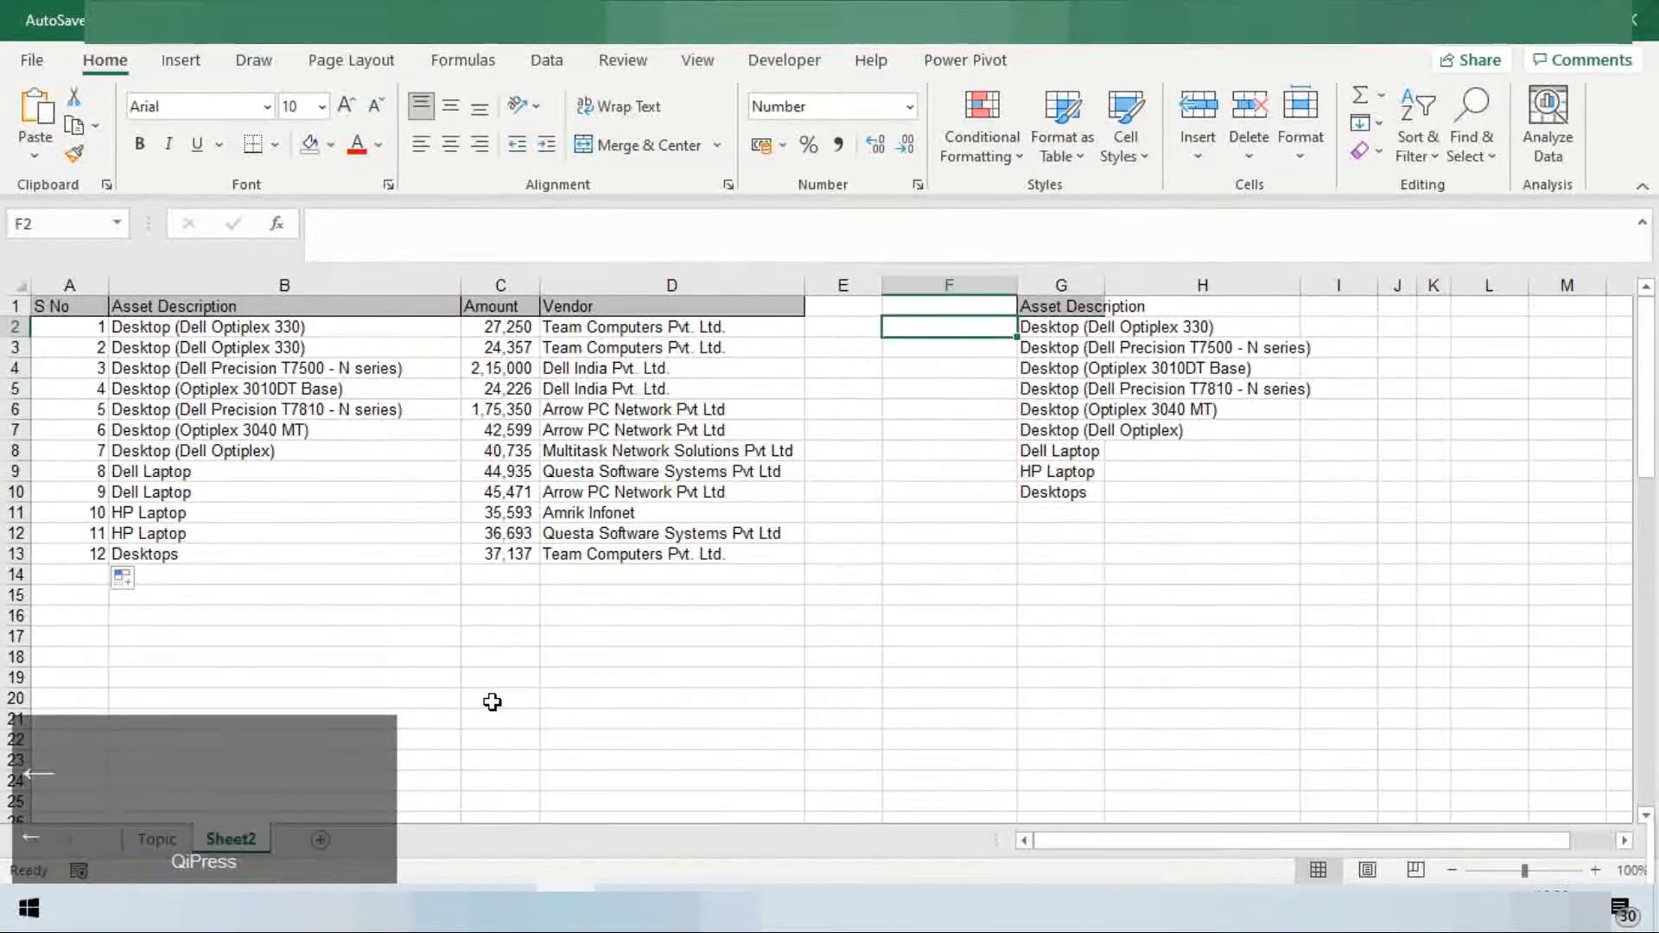
{"action": "key", "text": "Right"}
{"action": "key", "text": "Left"}
{"action": "key", "text": "Right"}
{"action": "key", "text": "Down"}
{"action": "key", "text": "Down"}
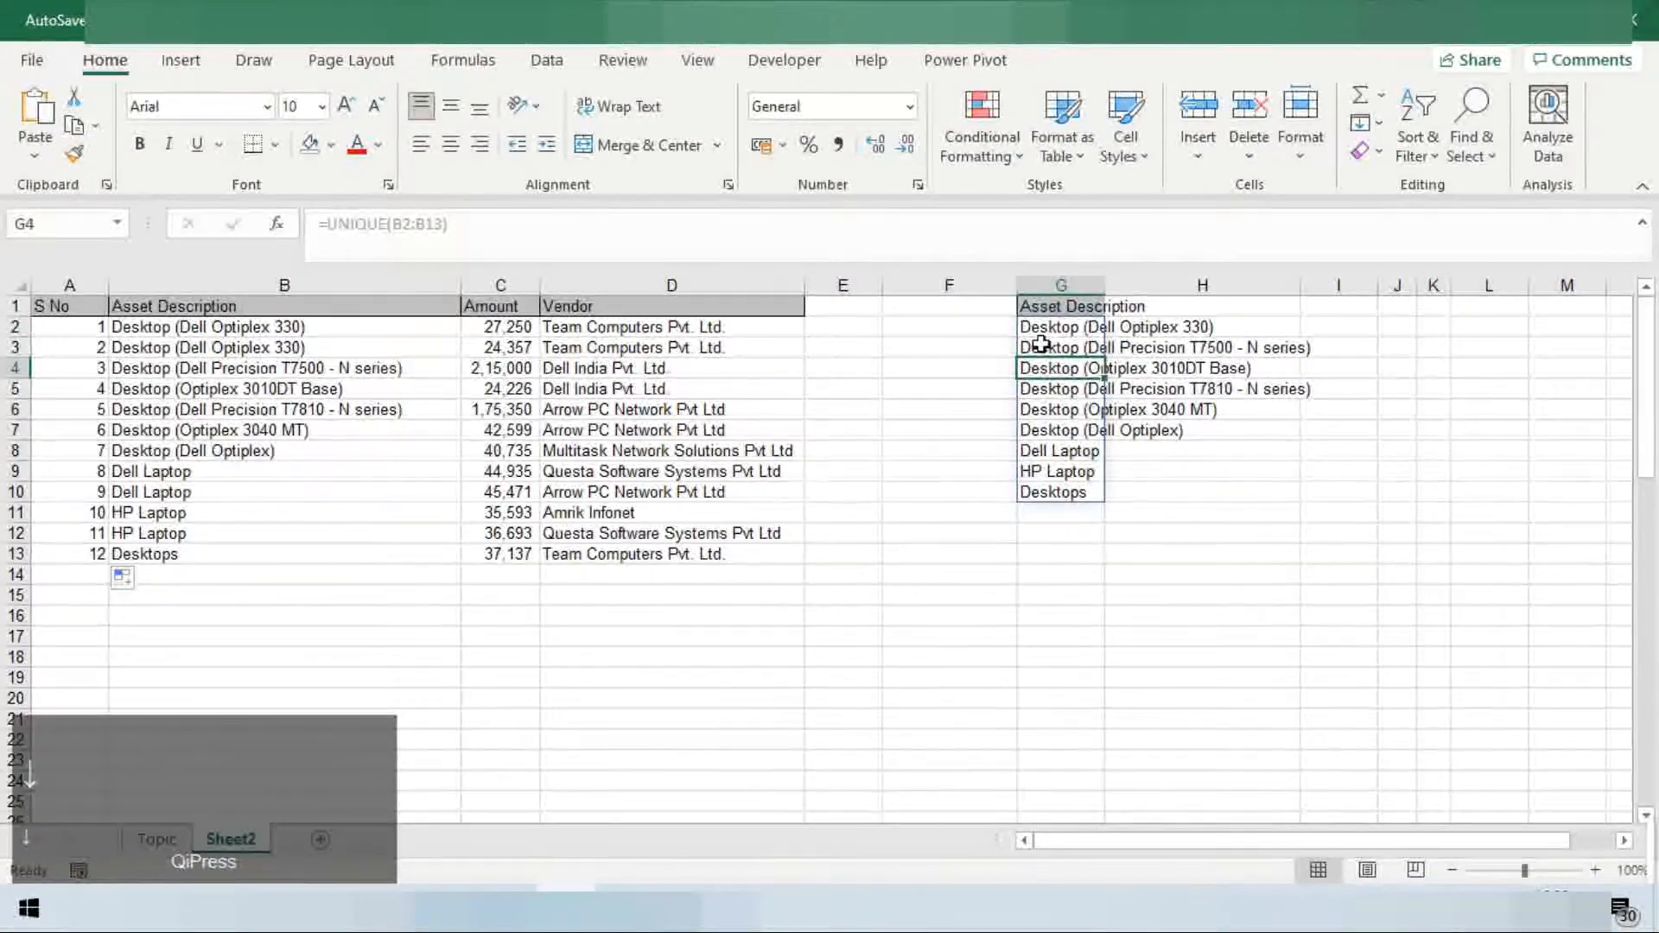
{"action": "left_click", "coordinate": [1051, 425]}
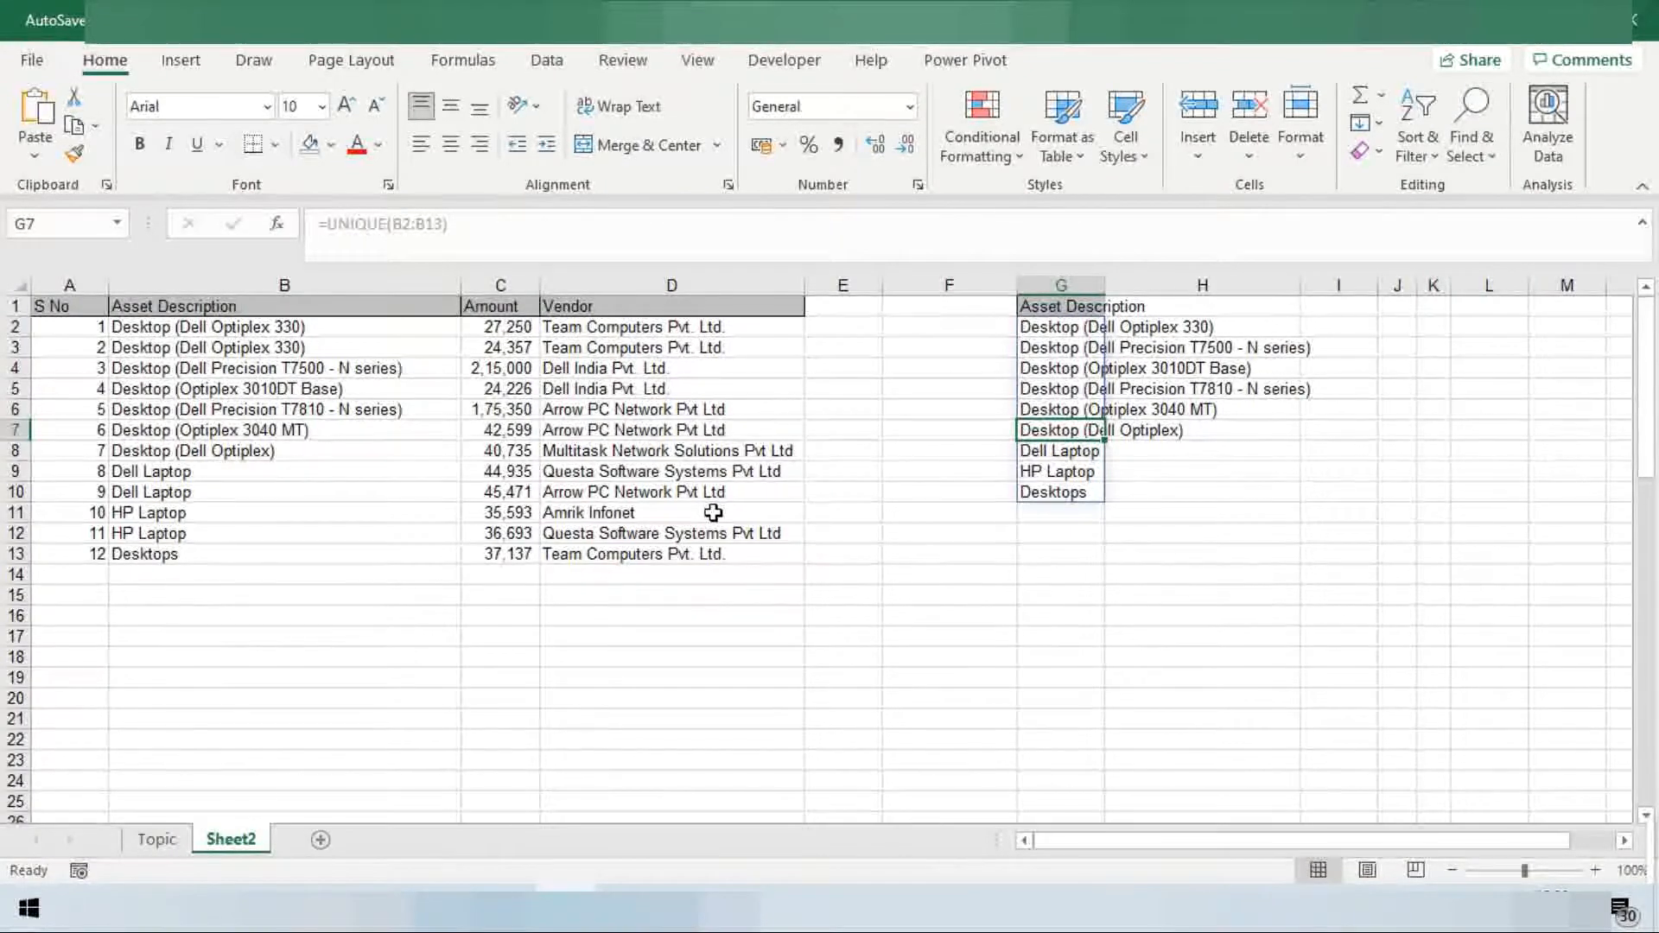
{"action": "key", "text": "Down"}
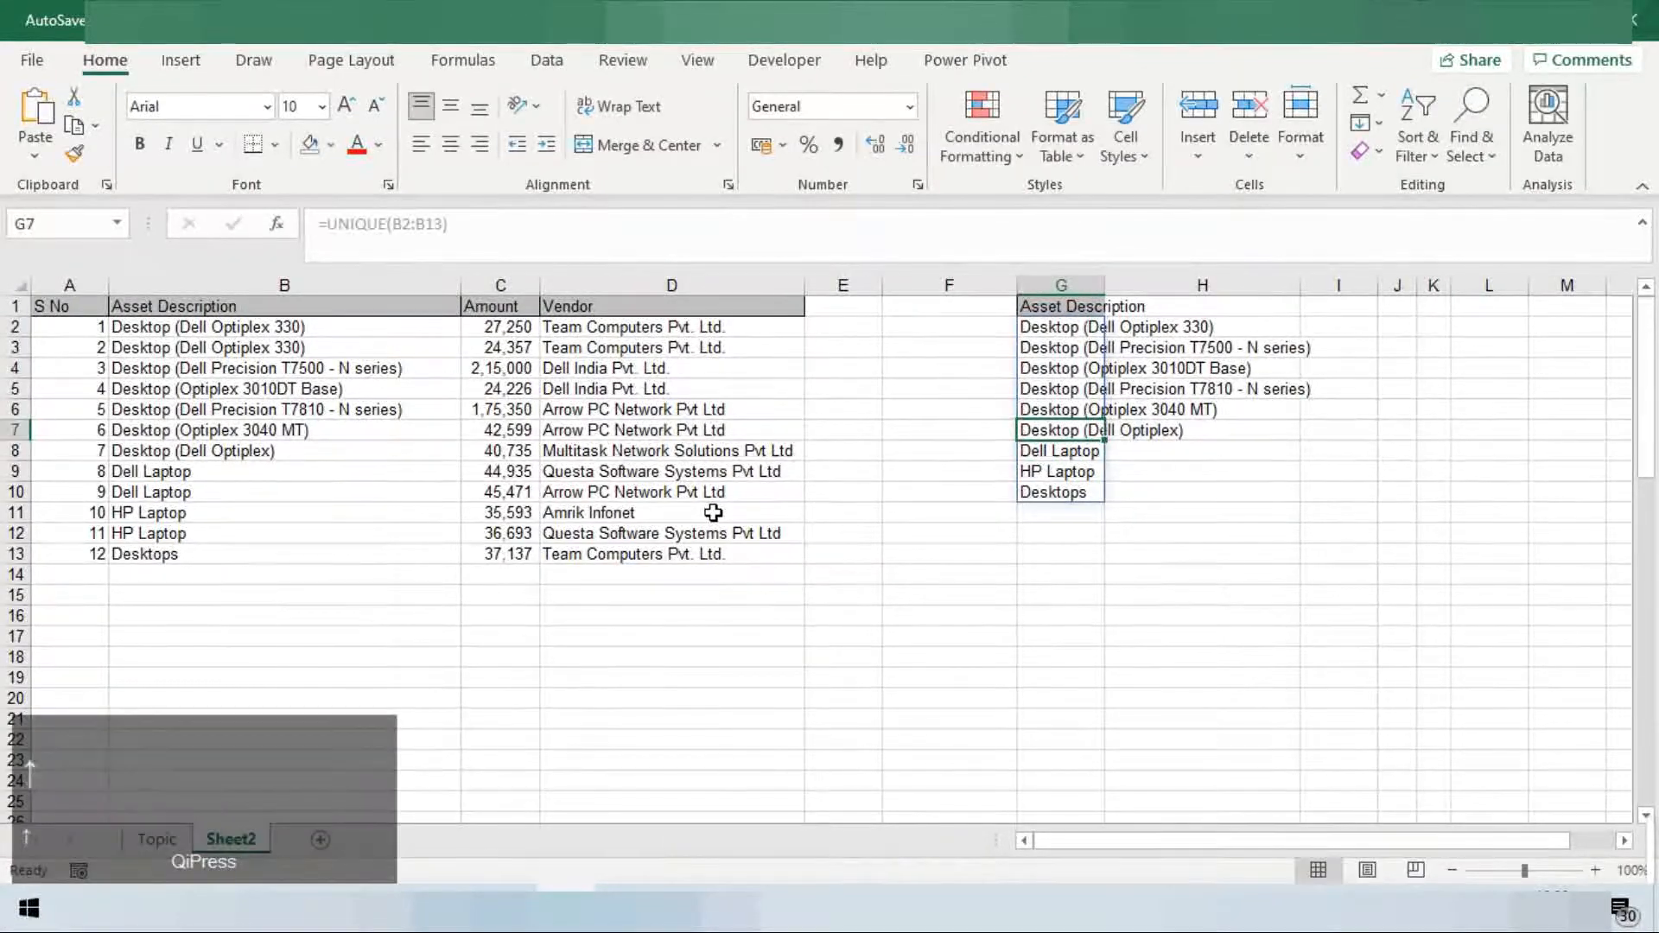
Delete the UNIQUE formula in G2 and undo the deletion
{"action": "key", "text": "ctrl+Up"}
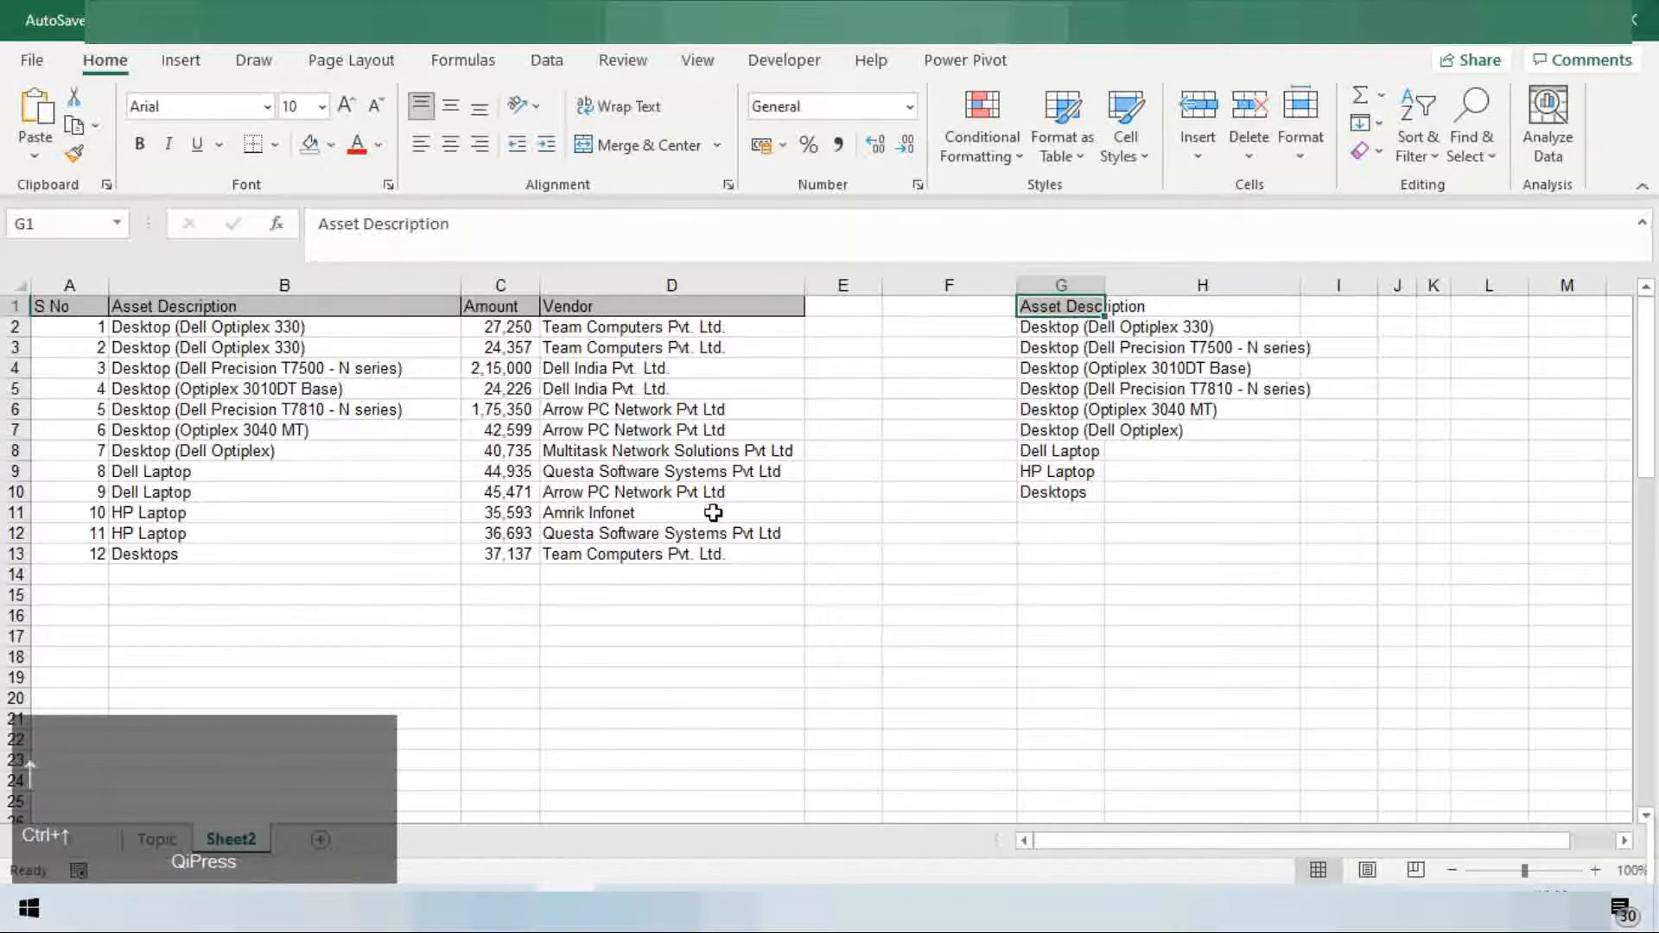
{"action": "key", "text": "Down"}
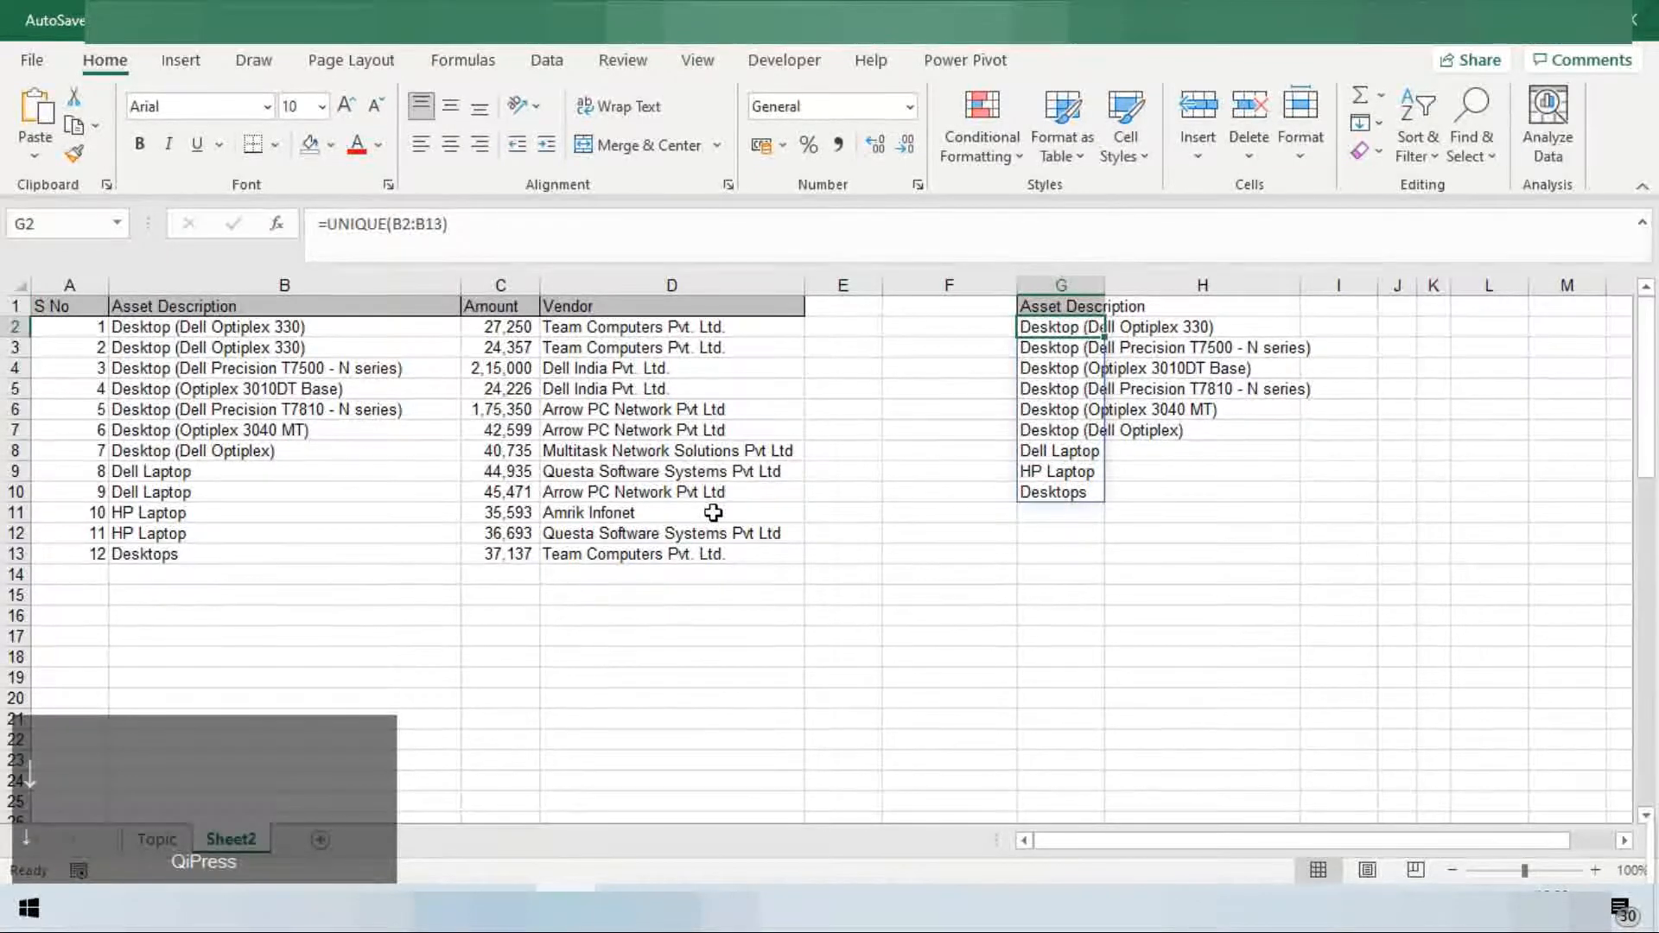
{"action": "key", "text": "Delete"}
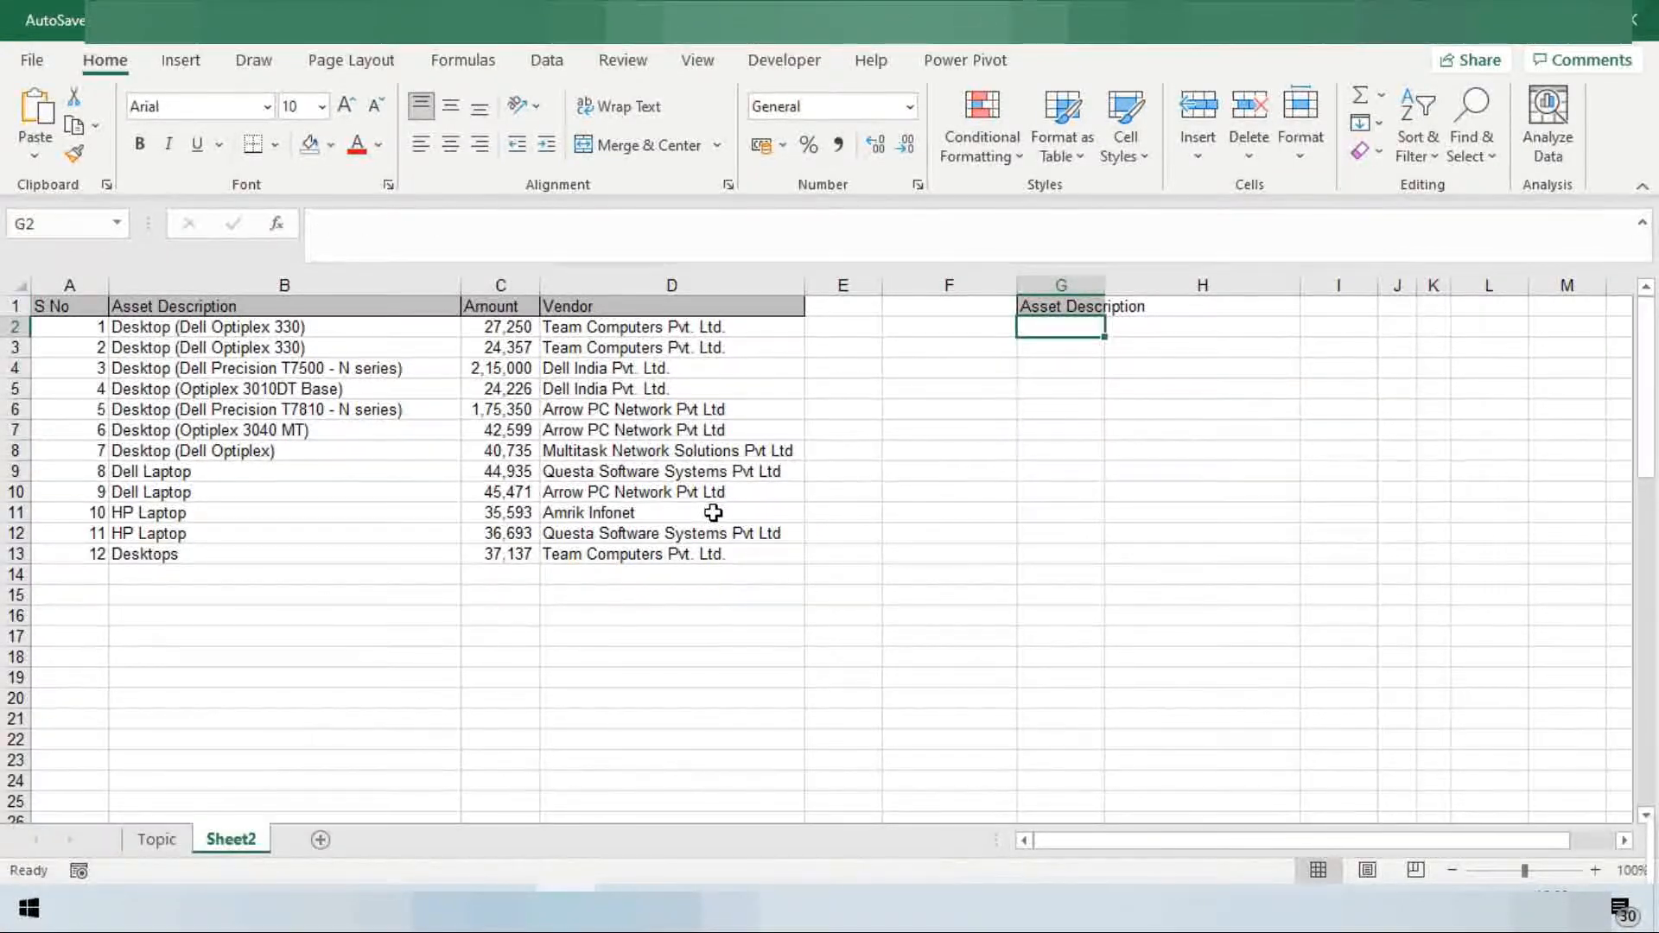
{"action": "key", "text": "ctrl+z"}
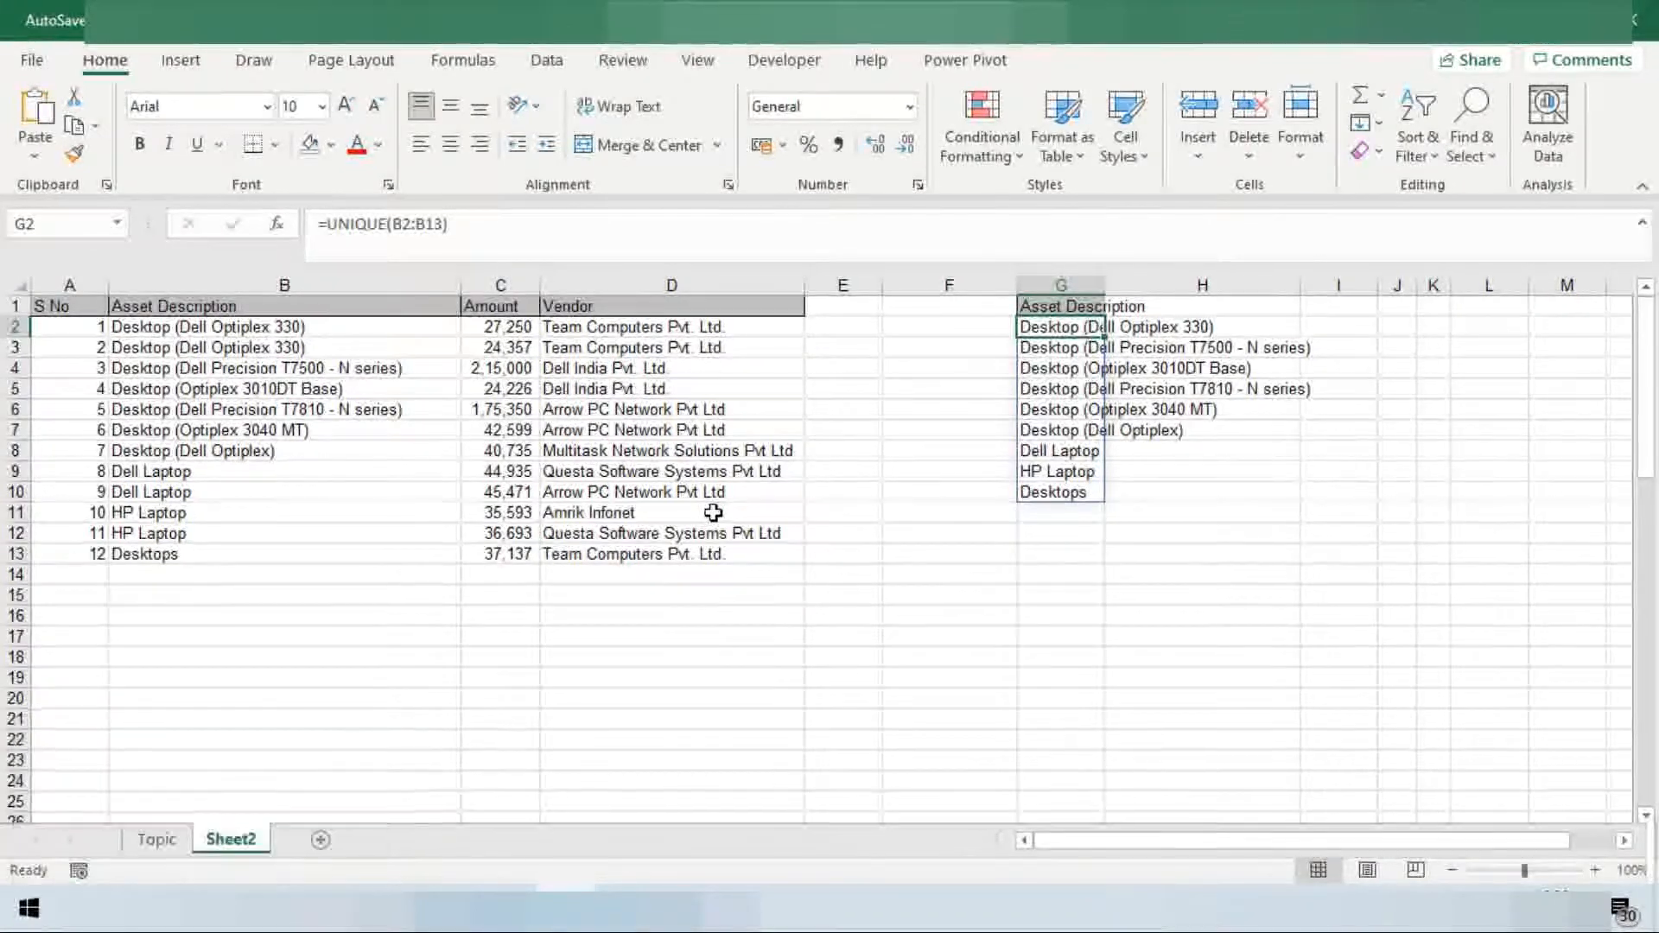
Enter a space in G9 inside the spilled unique list, and clear that cell again
{"action": "key", "text": "ctrl+Down"}
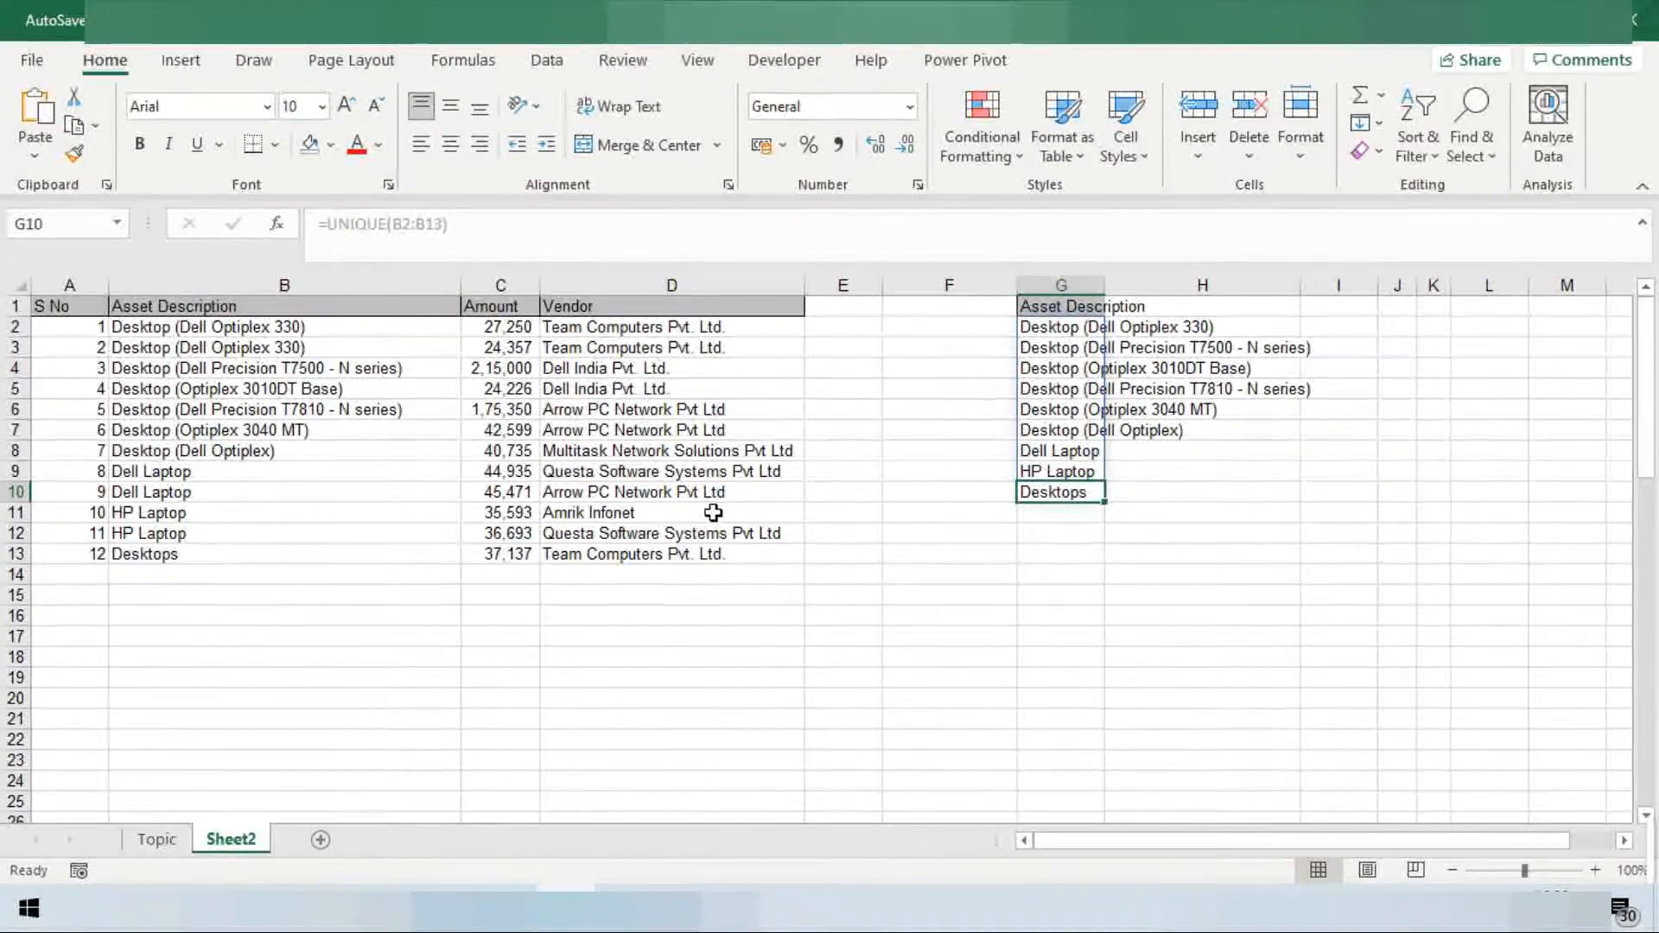
{"action": "key", "text": "Up"}
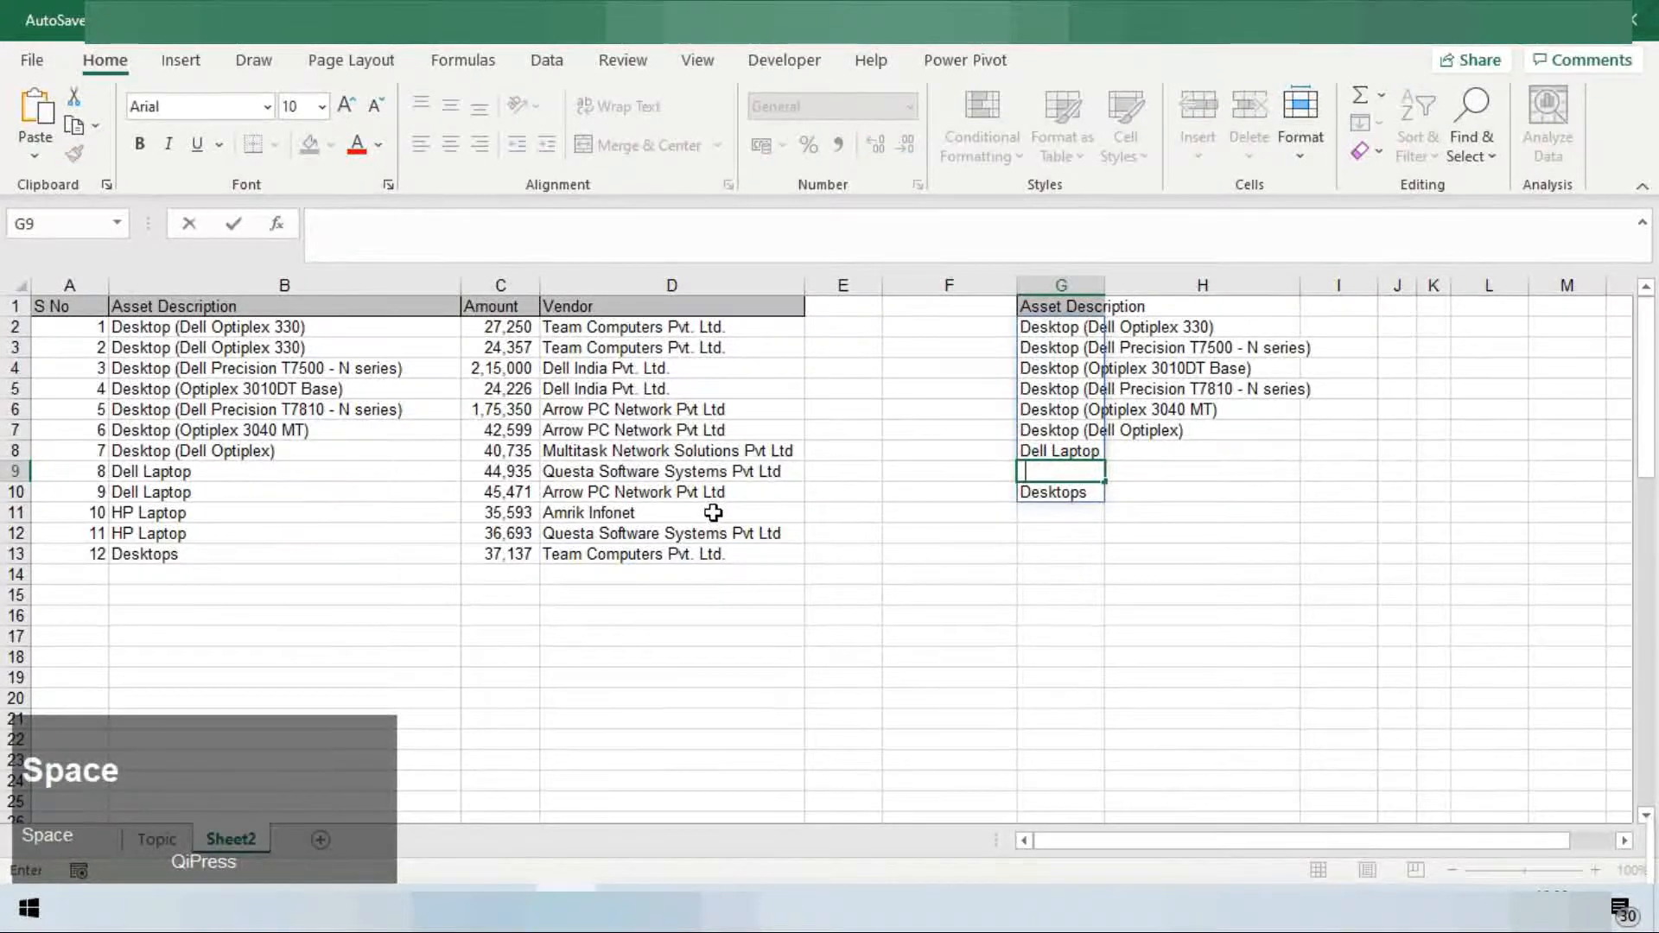
{"action": "key", "text": "Return"}
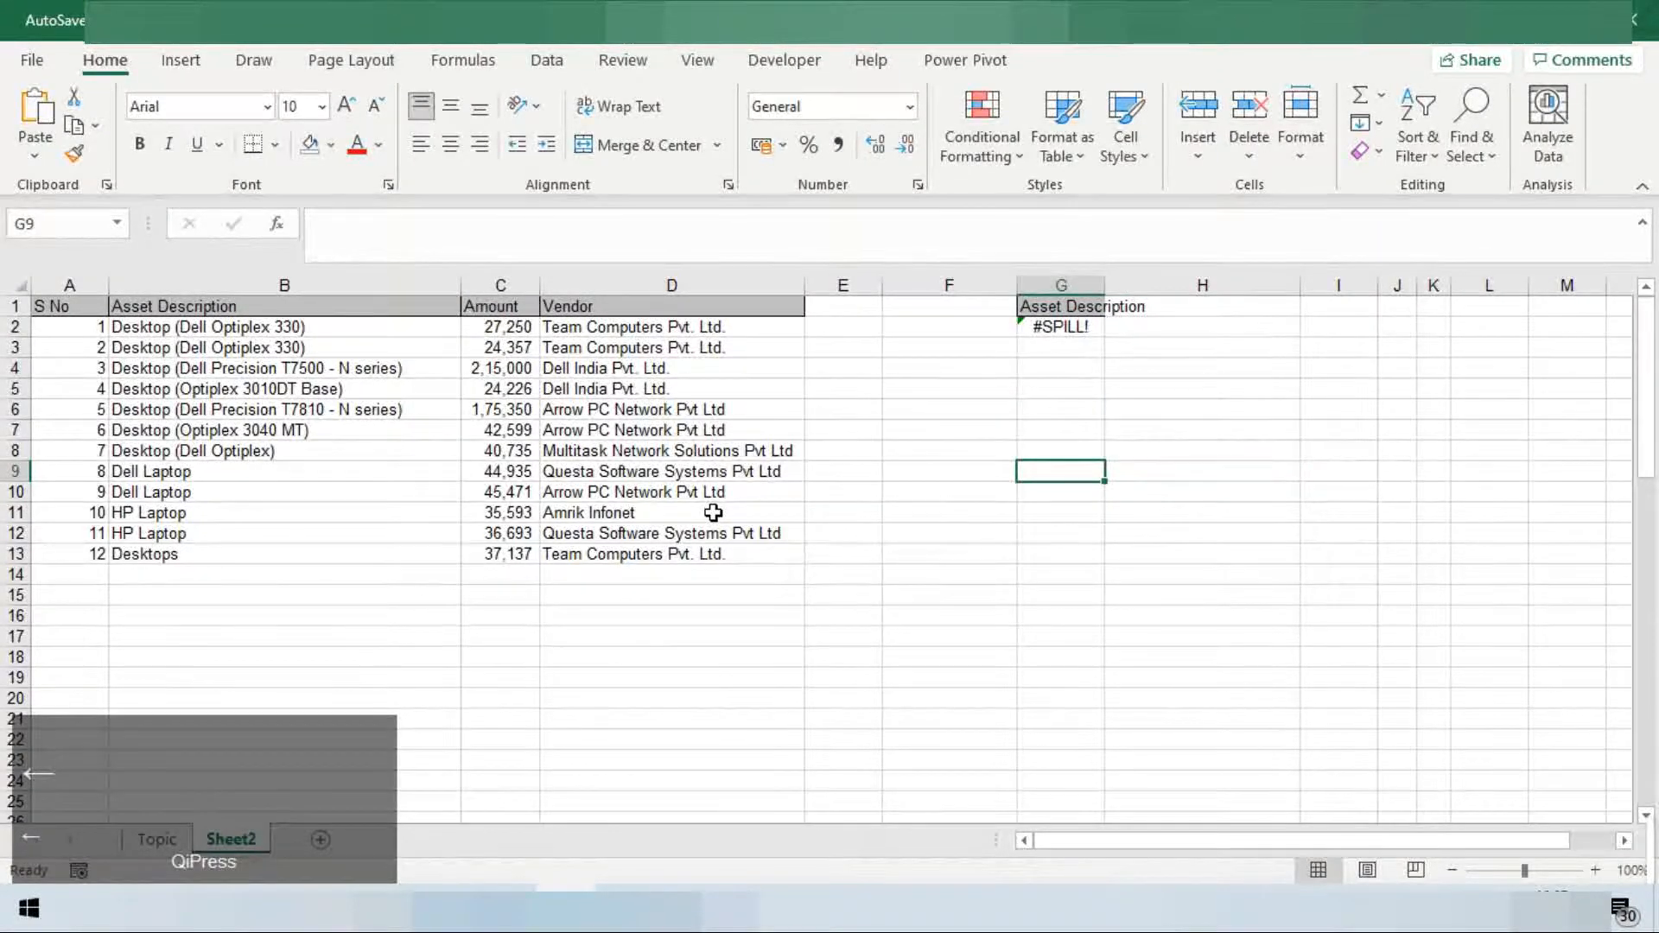
{"action": "key", "text": "Delete"}
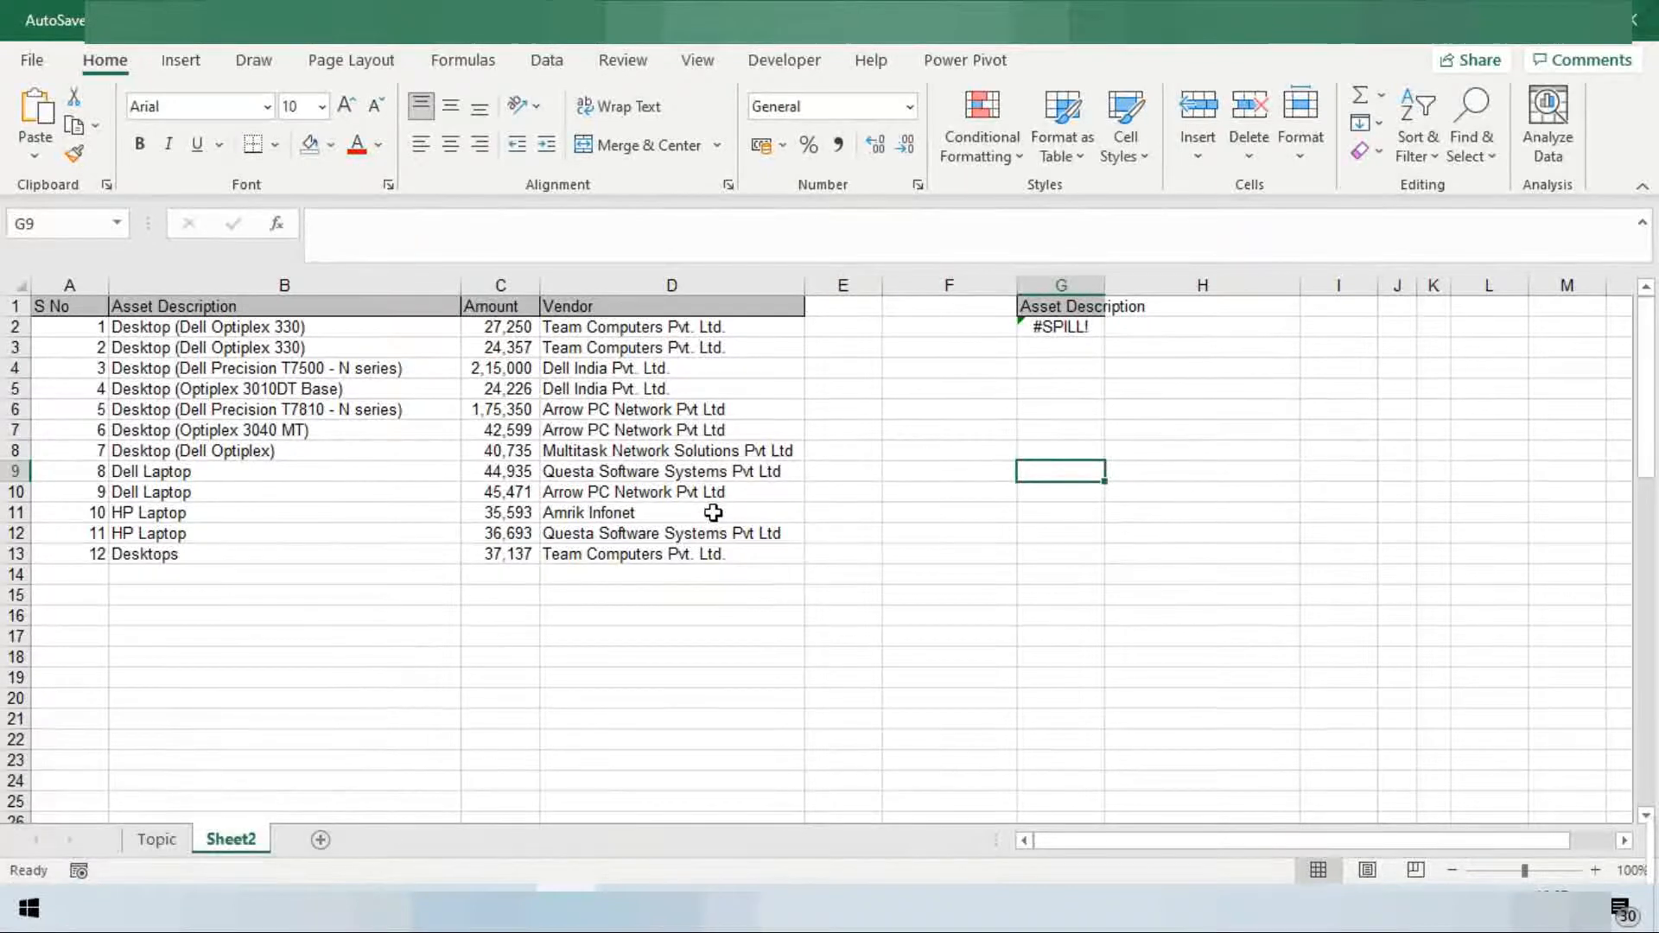
{"action": "key", "text": "ctrl+Up"}
{"action": "key", "text": "Down"}
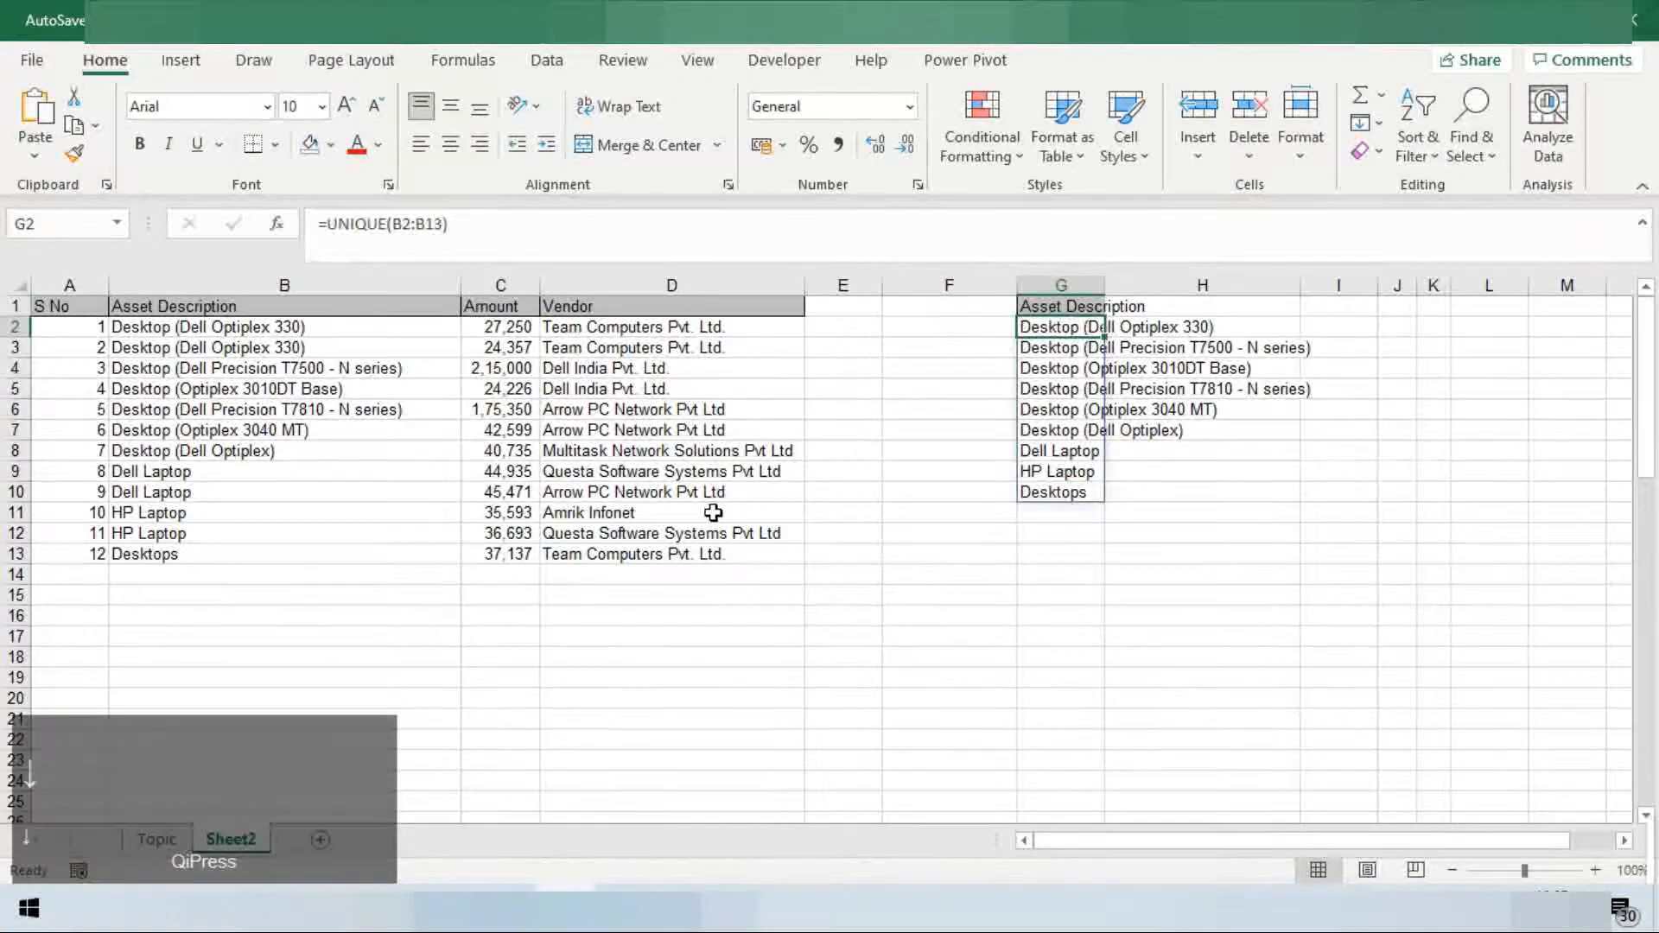
{"action": "key", "text": "F2"}
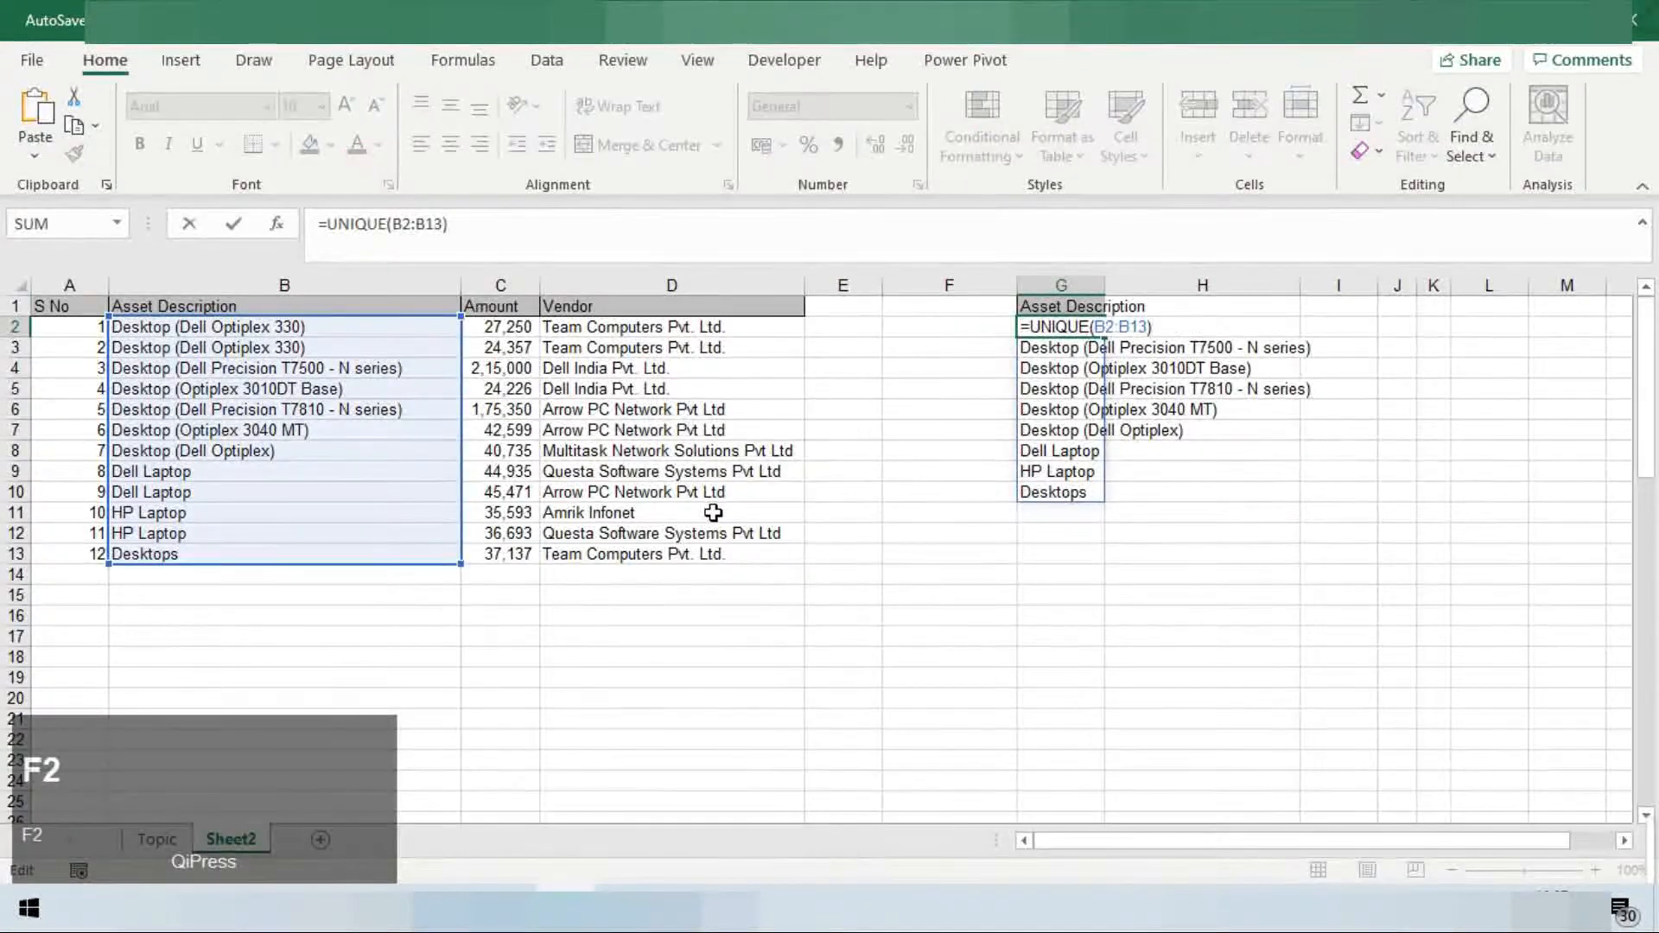
{"action": "key", "text": "Left"}
{"action": "key", "text": "shift+Right"}
{"action": "key", "text": "Escape"}
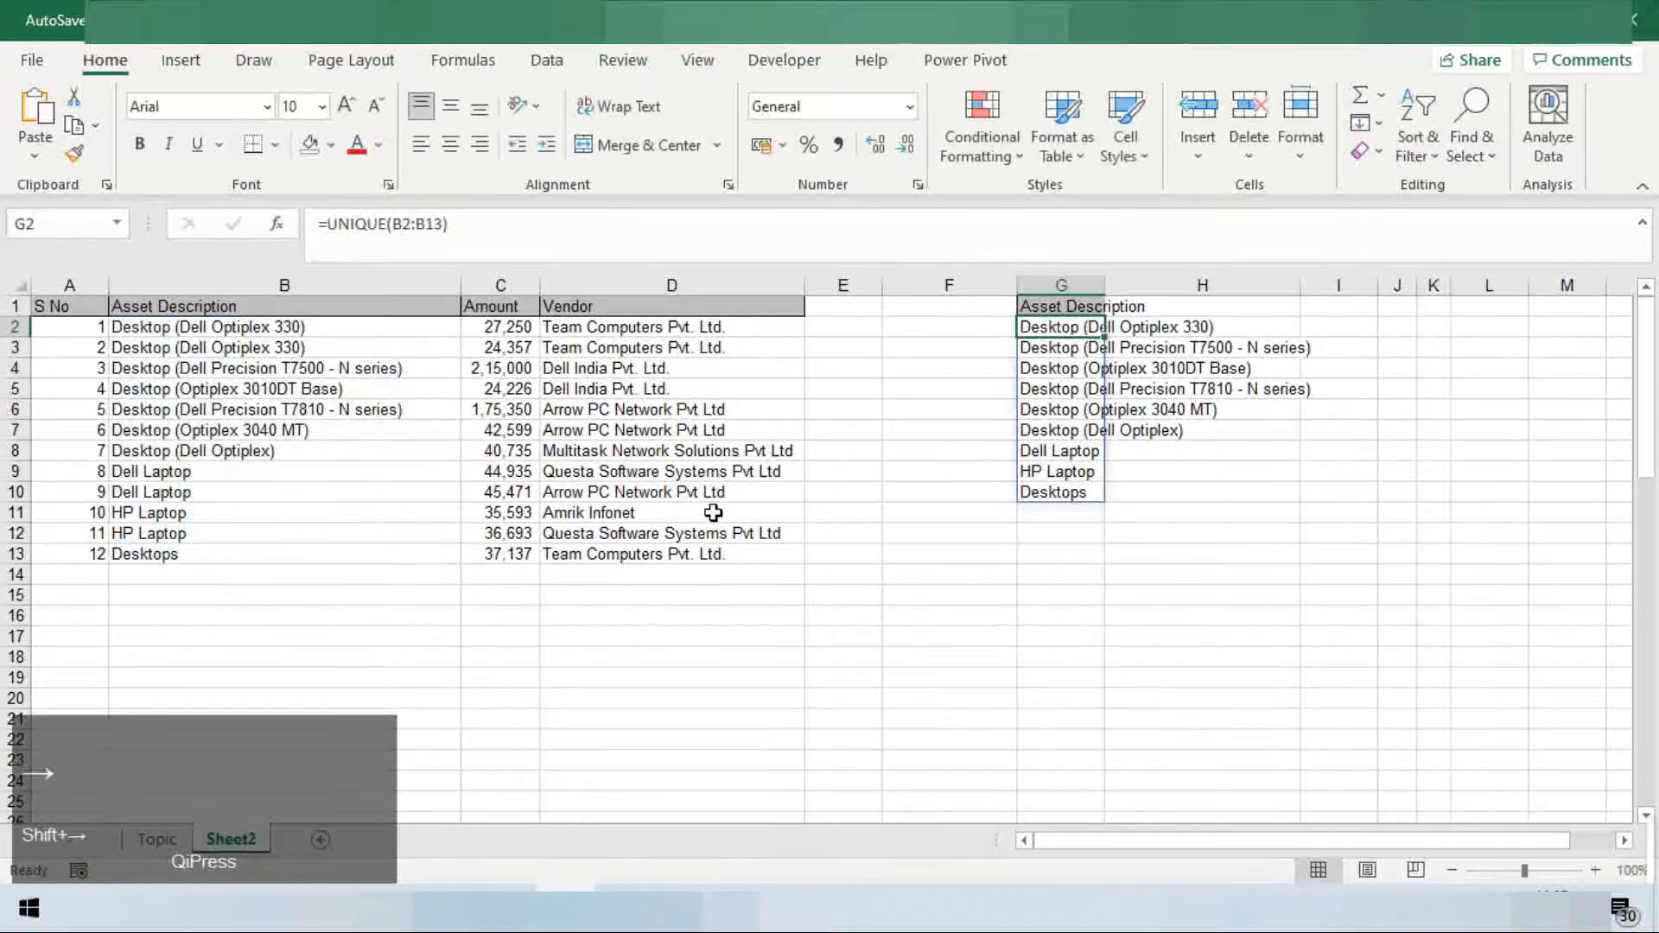
Replace the formula in G2 with =UNIQUE(B2:D13) to cover the Asset Description, Amount and Vendor columns
{"action": "type", "text": "=uni"}
{"action": "key", "text": "Down"}
{"action": "key", "text": "Down"}
{"action": "key", "text": "Down"}
{"action": "key", "text": "Up"}
{"action": "key", "text": "Tab"}
{"action": "key", "text": "ctrl+Left"}
{"action": "key", "text": "ctrl+Left"}
{"action": "key", "text": "Right"}
{"action": "key", "text": "ctrl+shift+Right"}
{"action": "key", "text": "ctrl+shift+Down"}
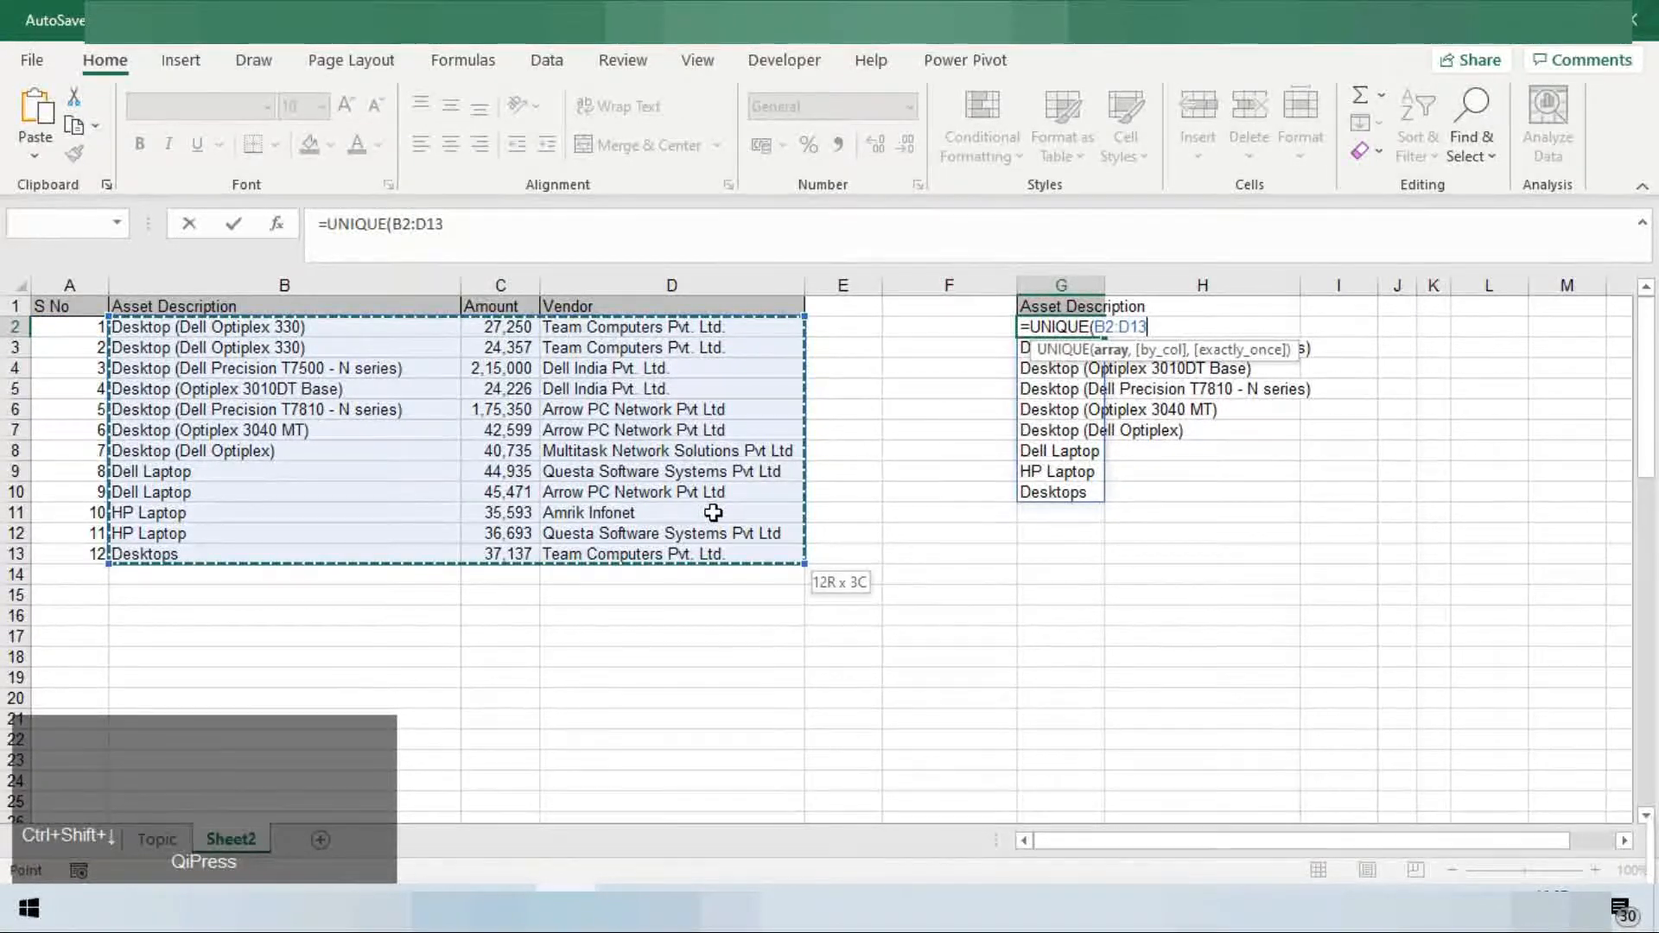
{"action": "key", "text": "shift"}
{"action": "type", "text": ")"}
{"action": "key", "text": "Return"}
Examine the three spilled columns in G2:I13 for asset descriptions, amounts and vendors
{"action": "key", "text": "Up"}
{"action": "key", "text": "Up"}
{"action": "key", "text": "Right"}
{"action": "key", "text": "Down"}
{"action": "key", "text": "Left"}
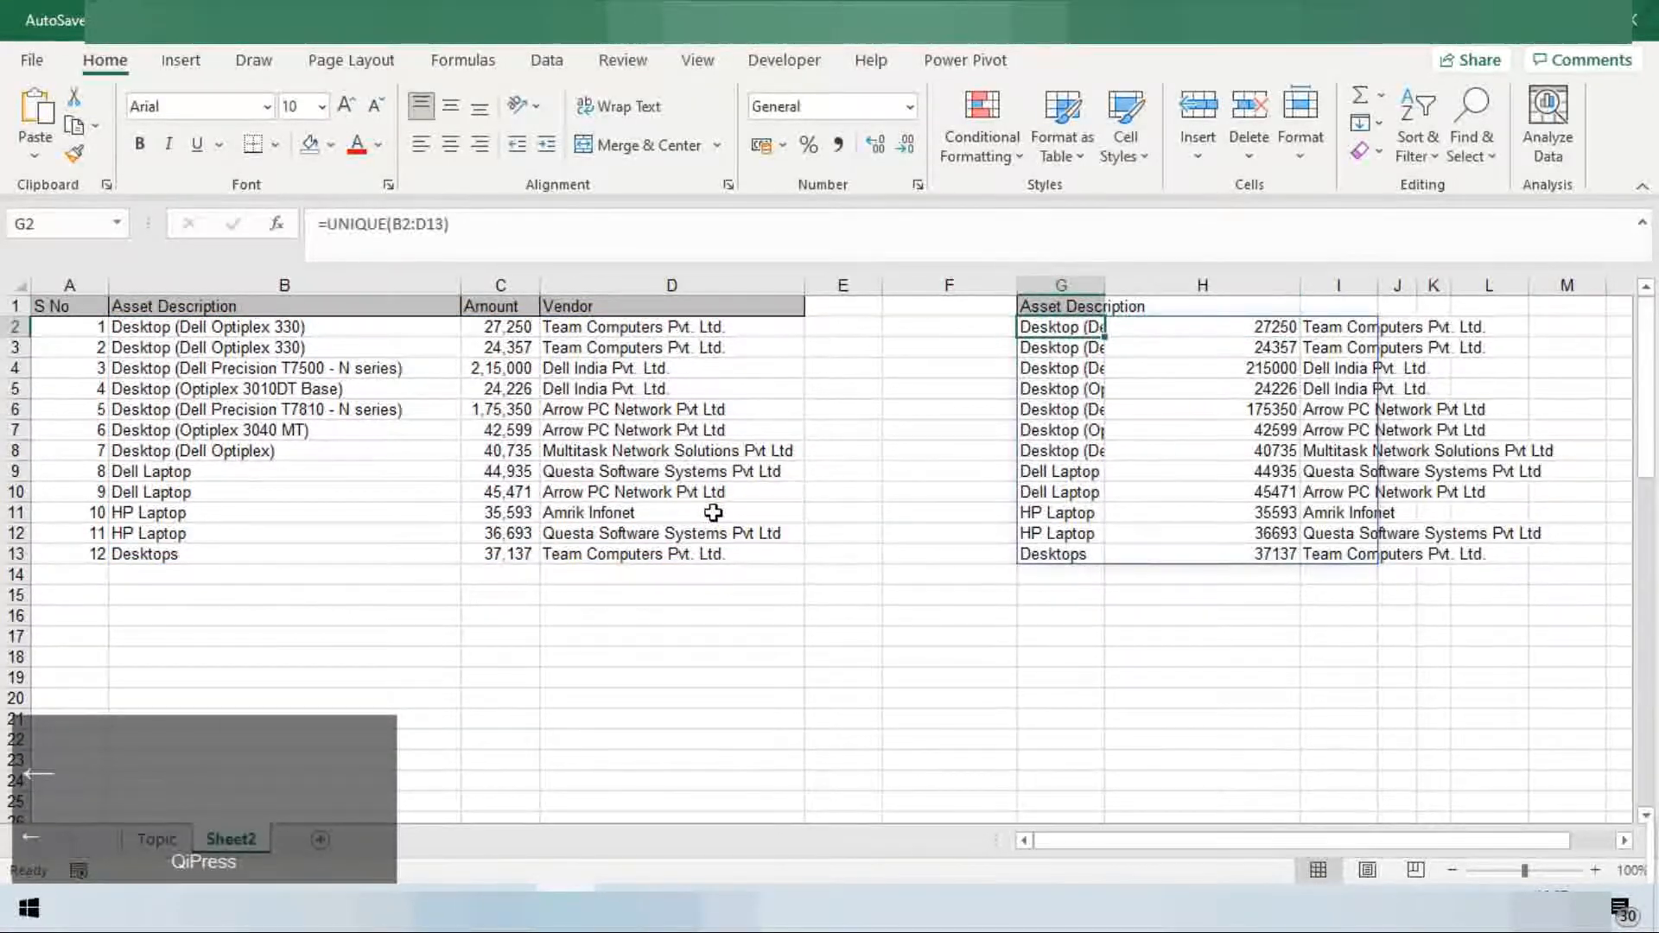
{"action": "key", "text": "ctrl+shift+Down"}
{"action": "key", "text": "shift+Right"}
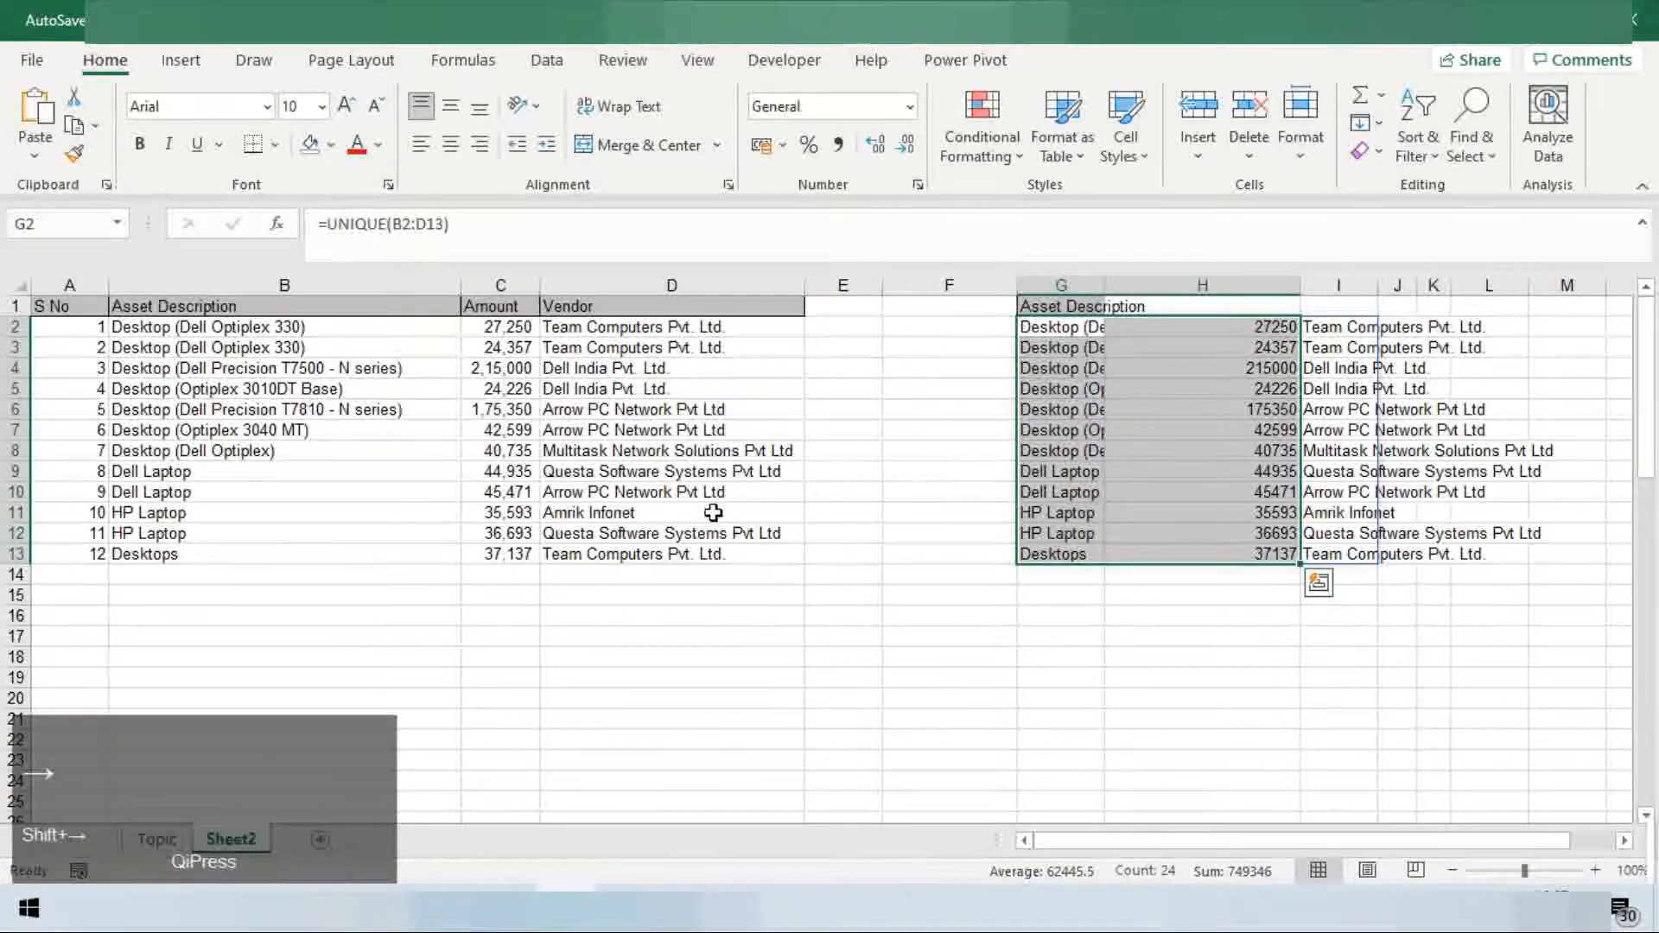
{"action": "key", "text": "Right"}
{"action": "key", "text": "ctrl+shift+Down"}
{"action": "key", "text": "Right"}
{"action": "key", "text": "ctrl+shift+Down"}
{"action": "key", "text": "Left"}
{"action": "key", "text": "Left"}
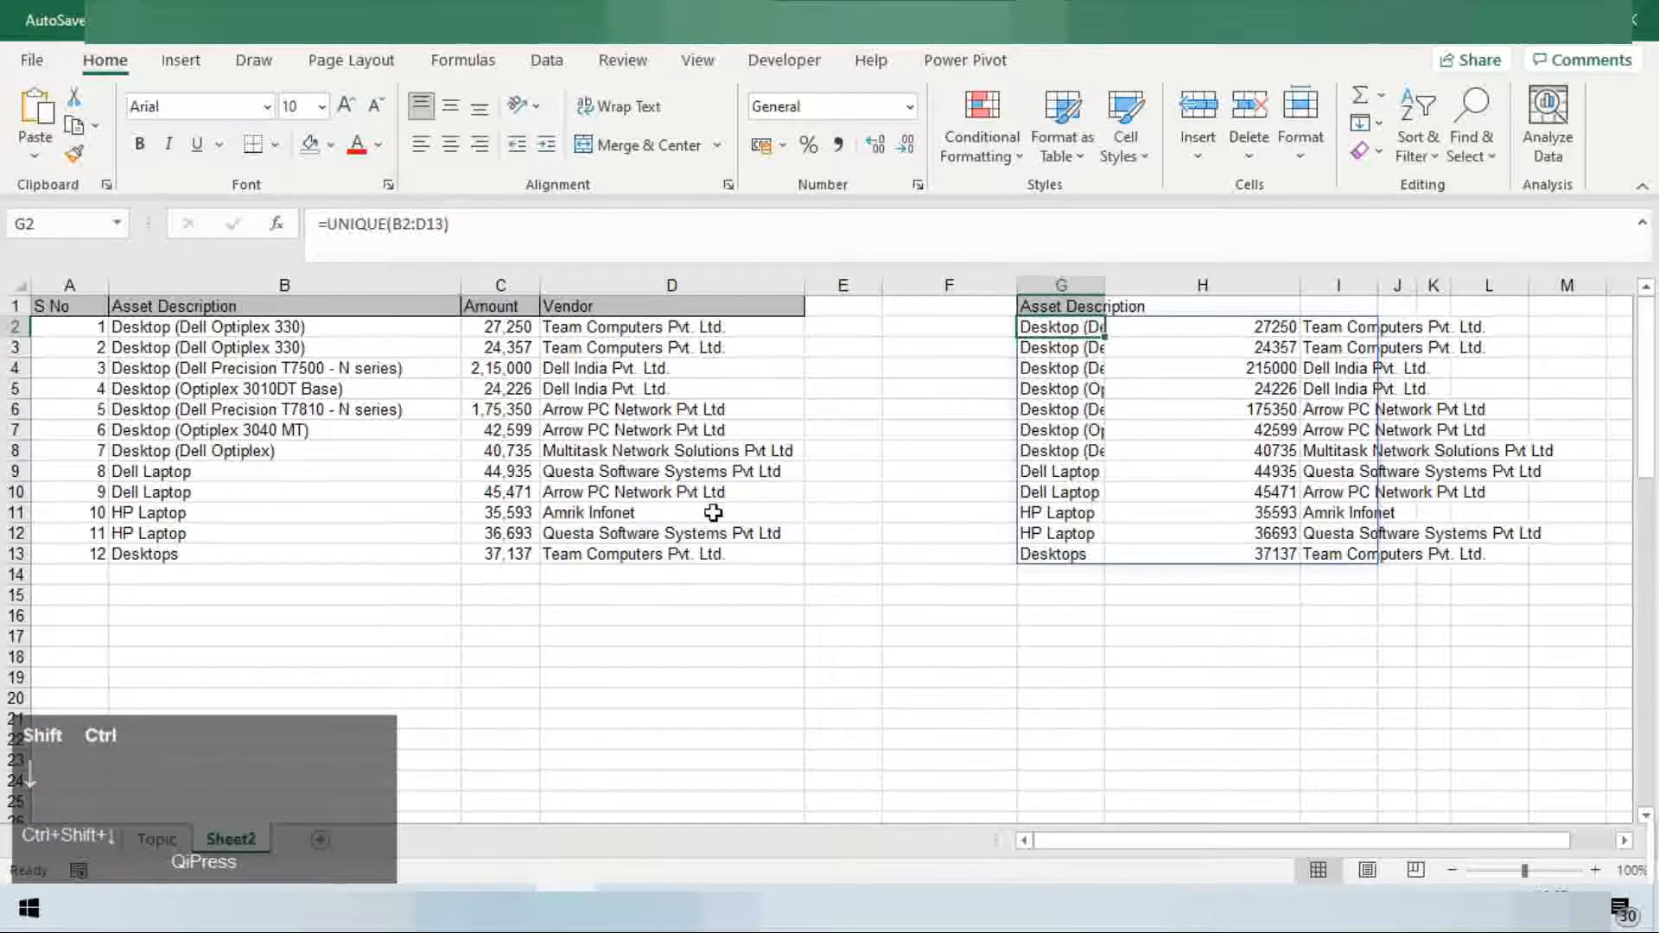
{"action": "key", "text": "ctrl+shift+Down"}
{"action": "key", "text": "ctrl+shift+Right"}
{"action": "key", "text": "Right"}
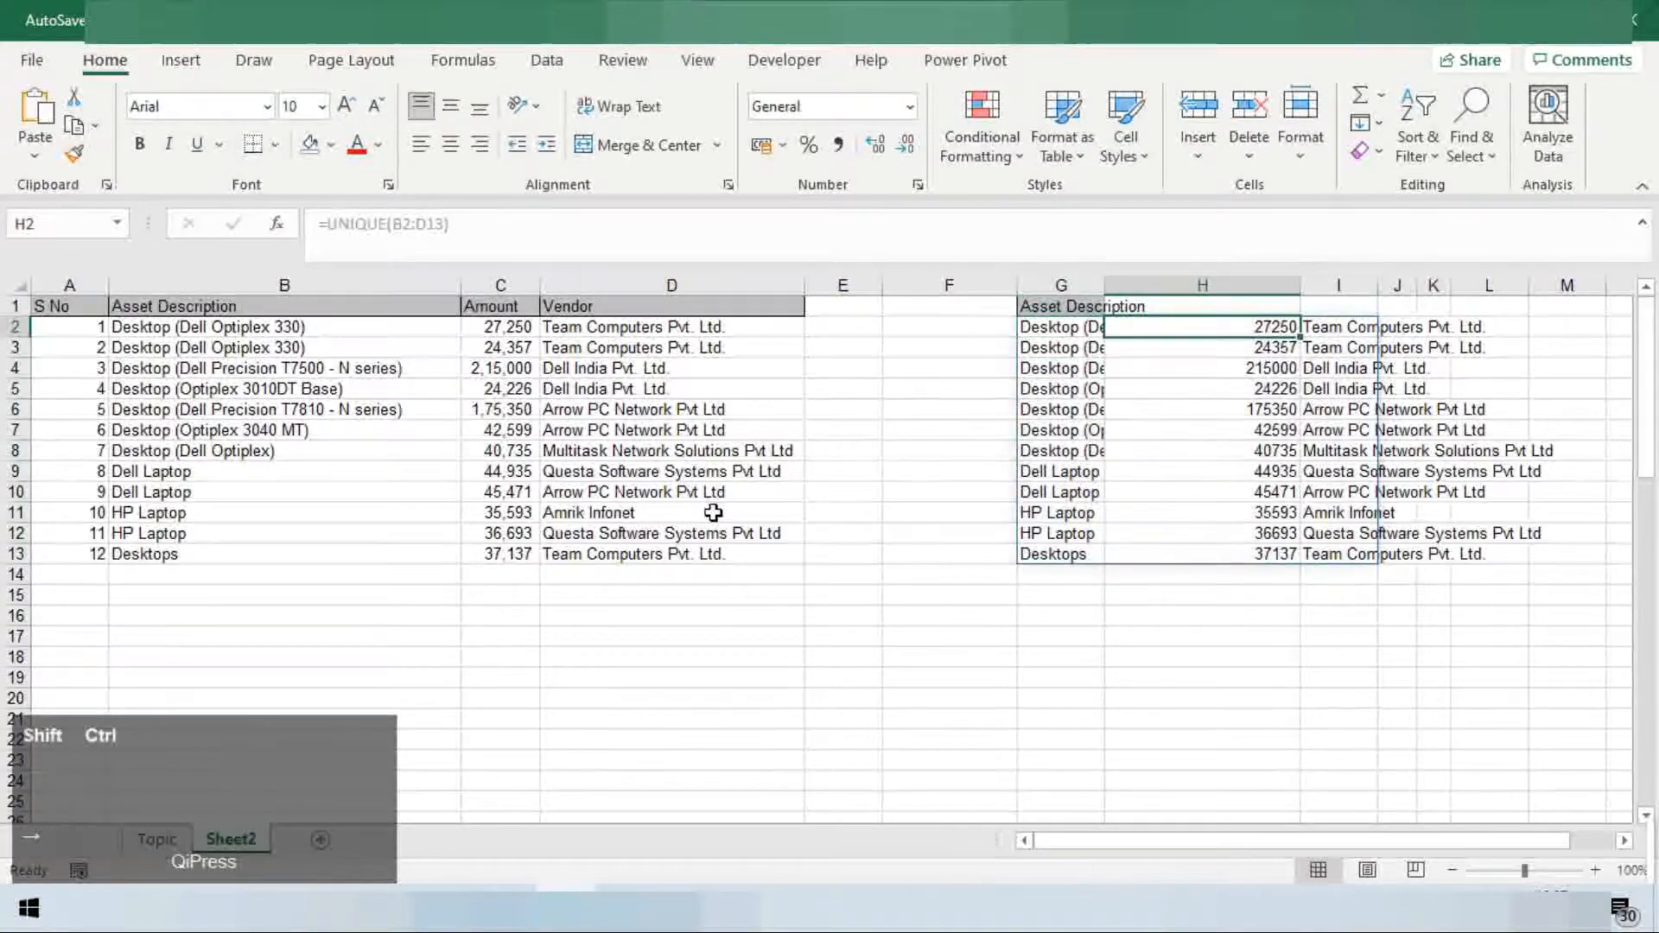
{"action": "key", "text": "ctrl+shift+Down"}
{"action": "key", "text": "Left"}
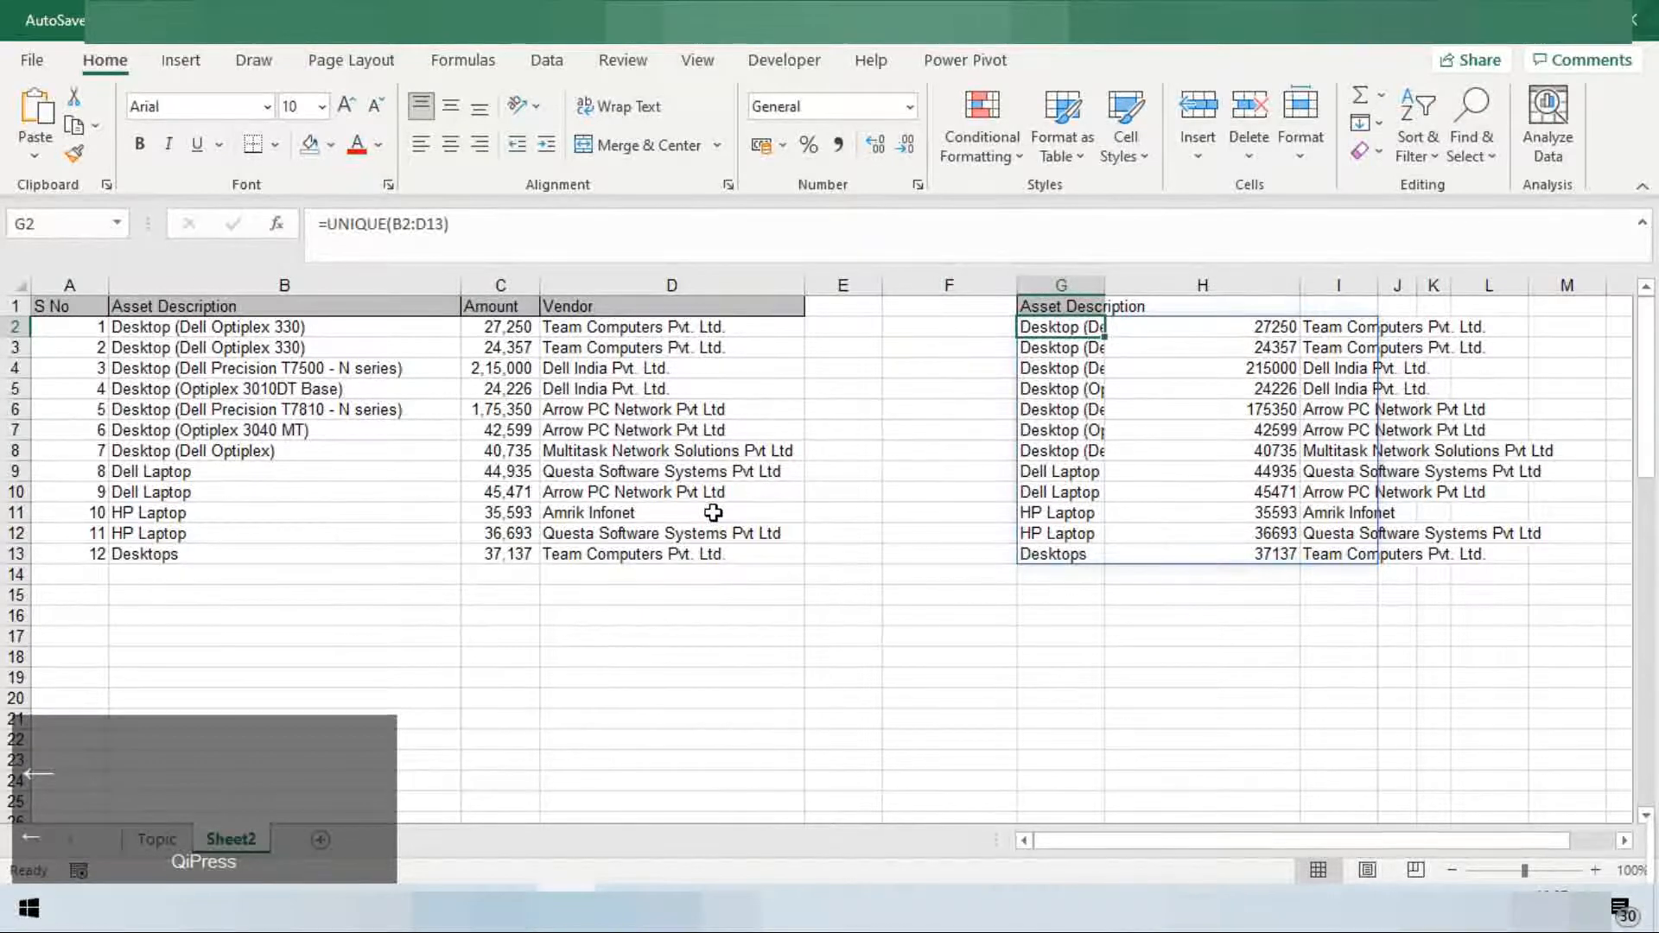
{"action": "key", "text": "ctrl"}
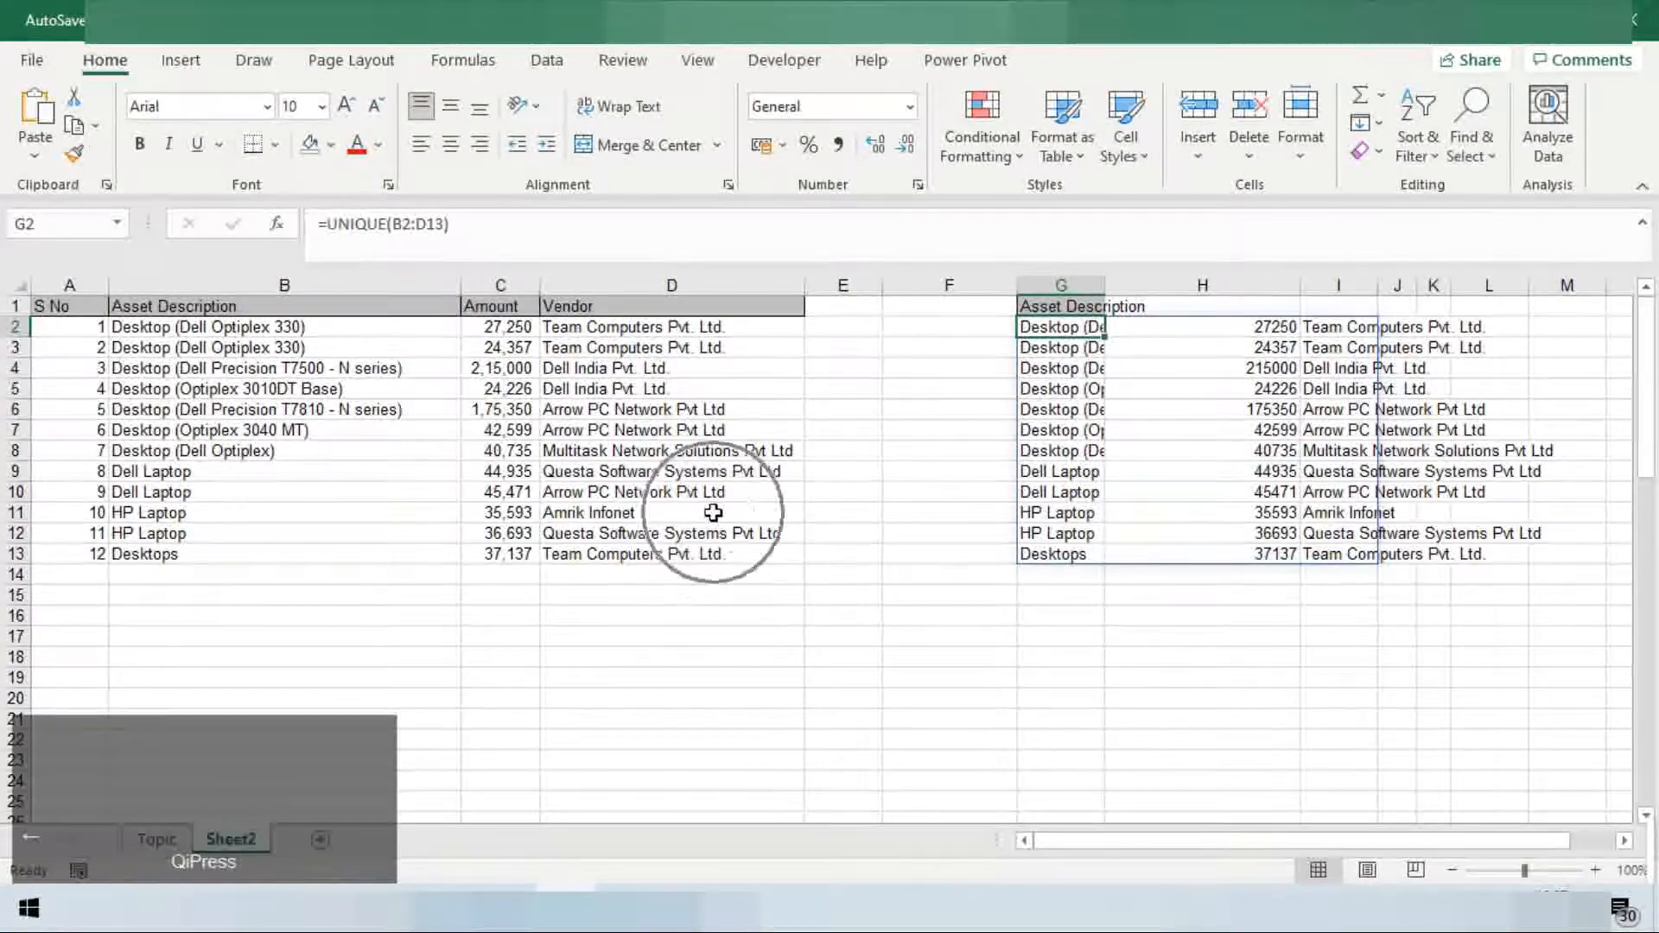
Narrow the array of the UNIQUE formula in G2 to B2:B13, the Asset Description column only
{"action": "key", "text": "F2"}
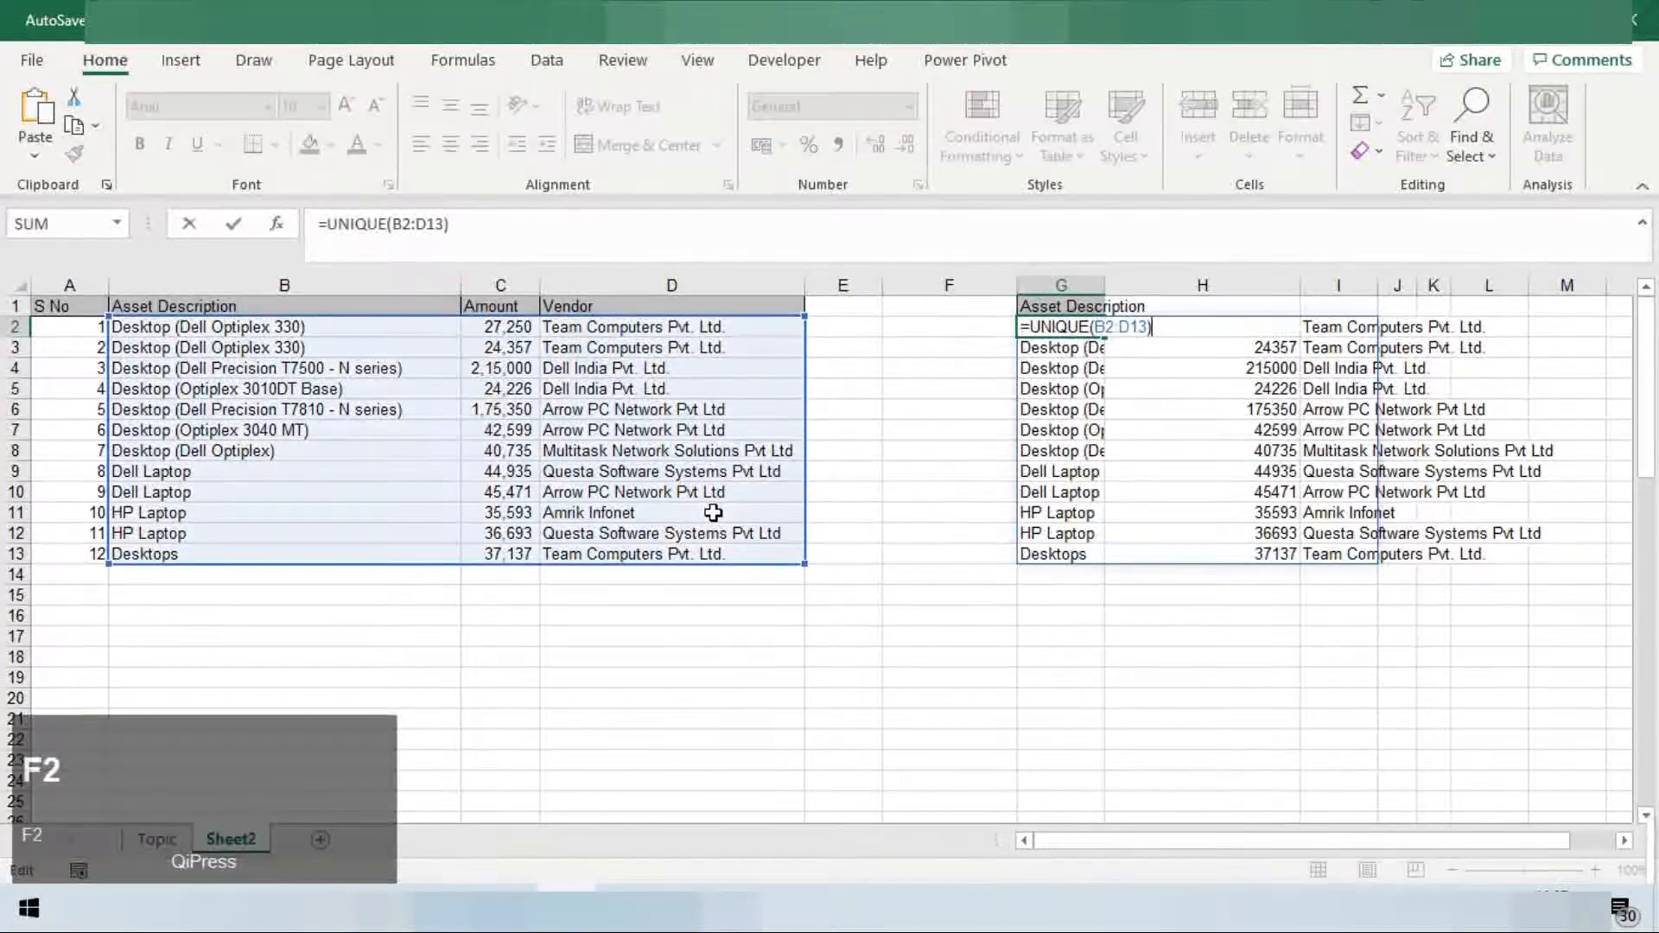
{"action": "key", "text": "ctrl"}
{"action": "key", "text": "Left"}
{"action": "key", "text": "Left"}
{"action": "key", "text": "Left"}
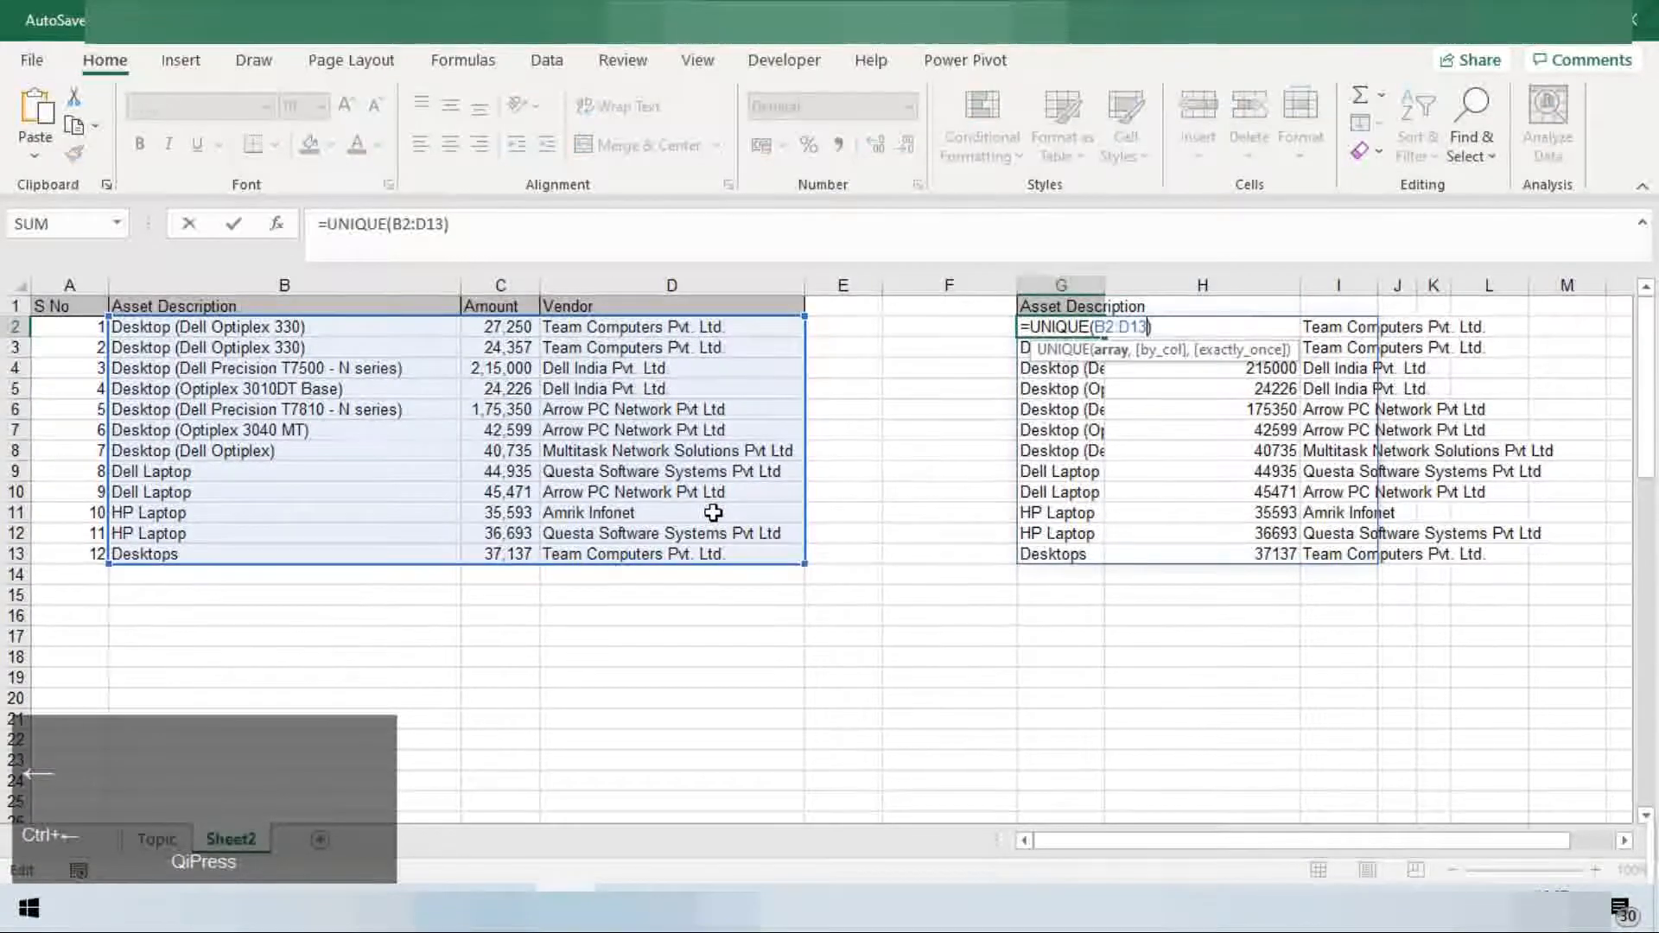
{"action": "type", "text": "b"}
{"action": "key", "text": "Right"}
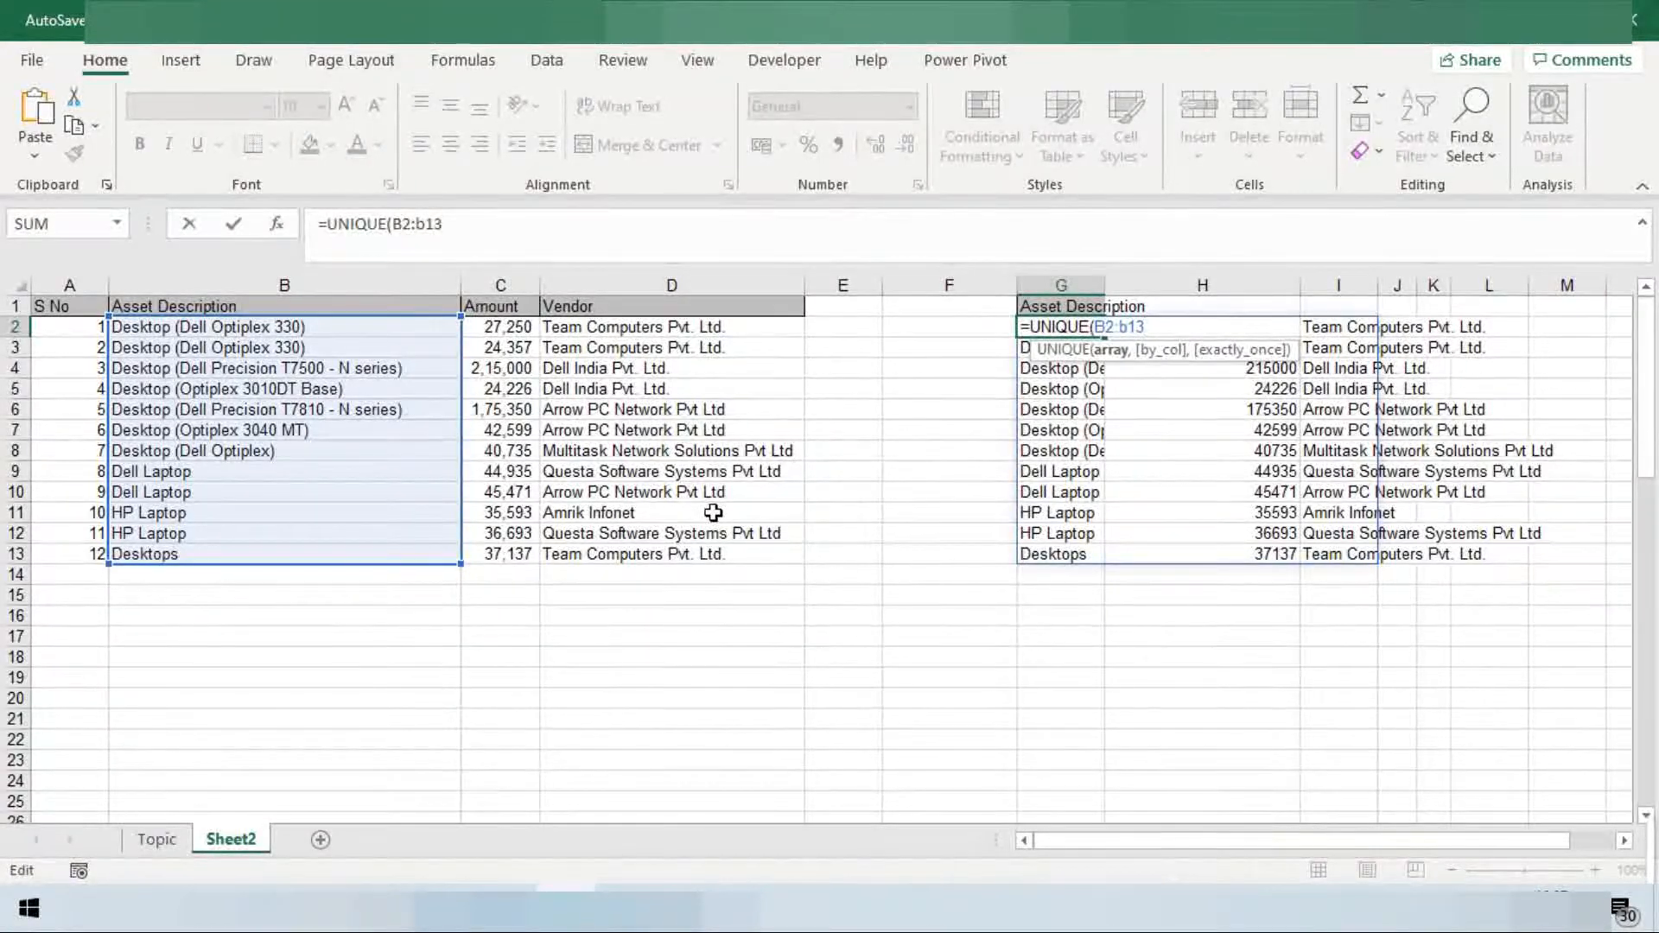
Leave by_col empty and set exactly_once to TRUE, so that G2 holds =UNIQUE(B2:B13,,TRUE)
{"action": "type", "text": ","}
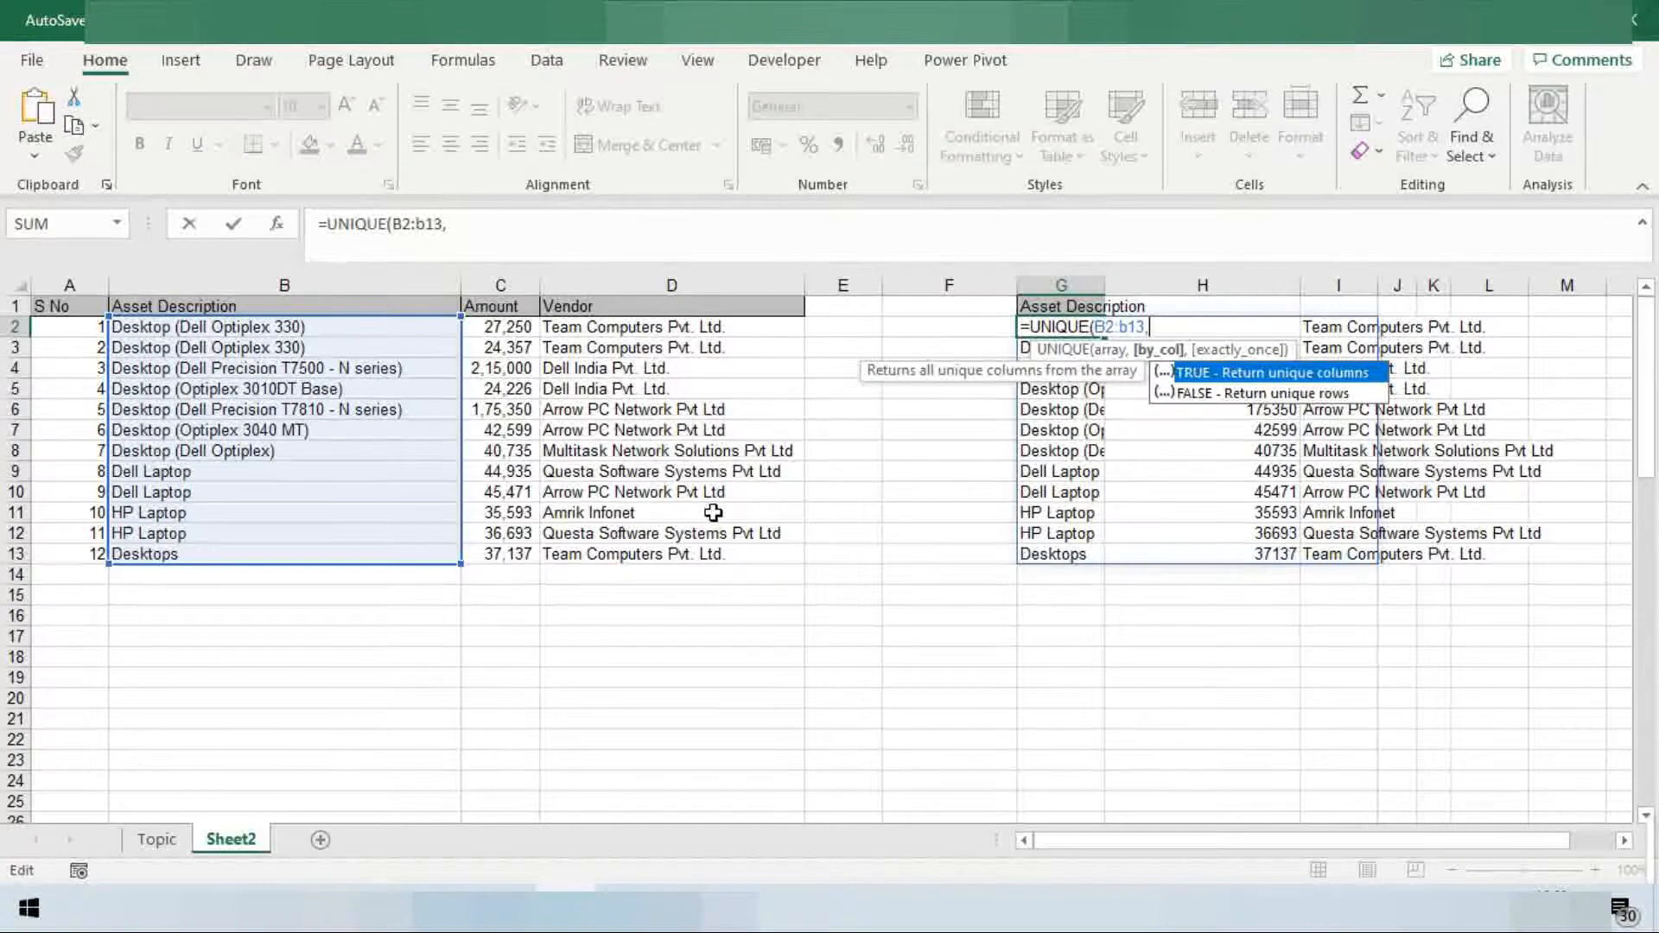
{"action": "type", "text": ","}
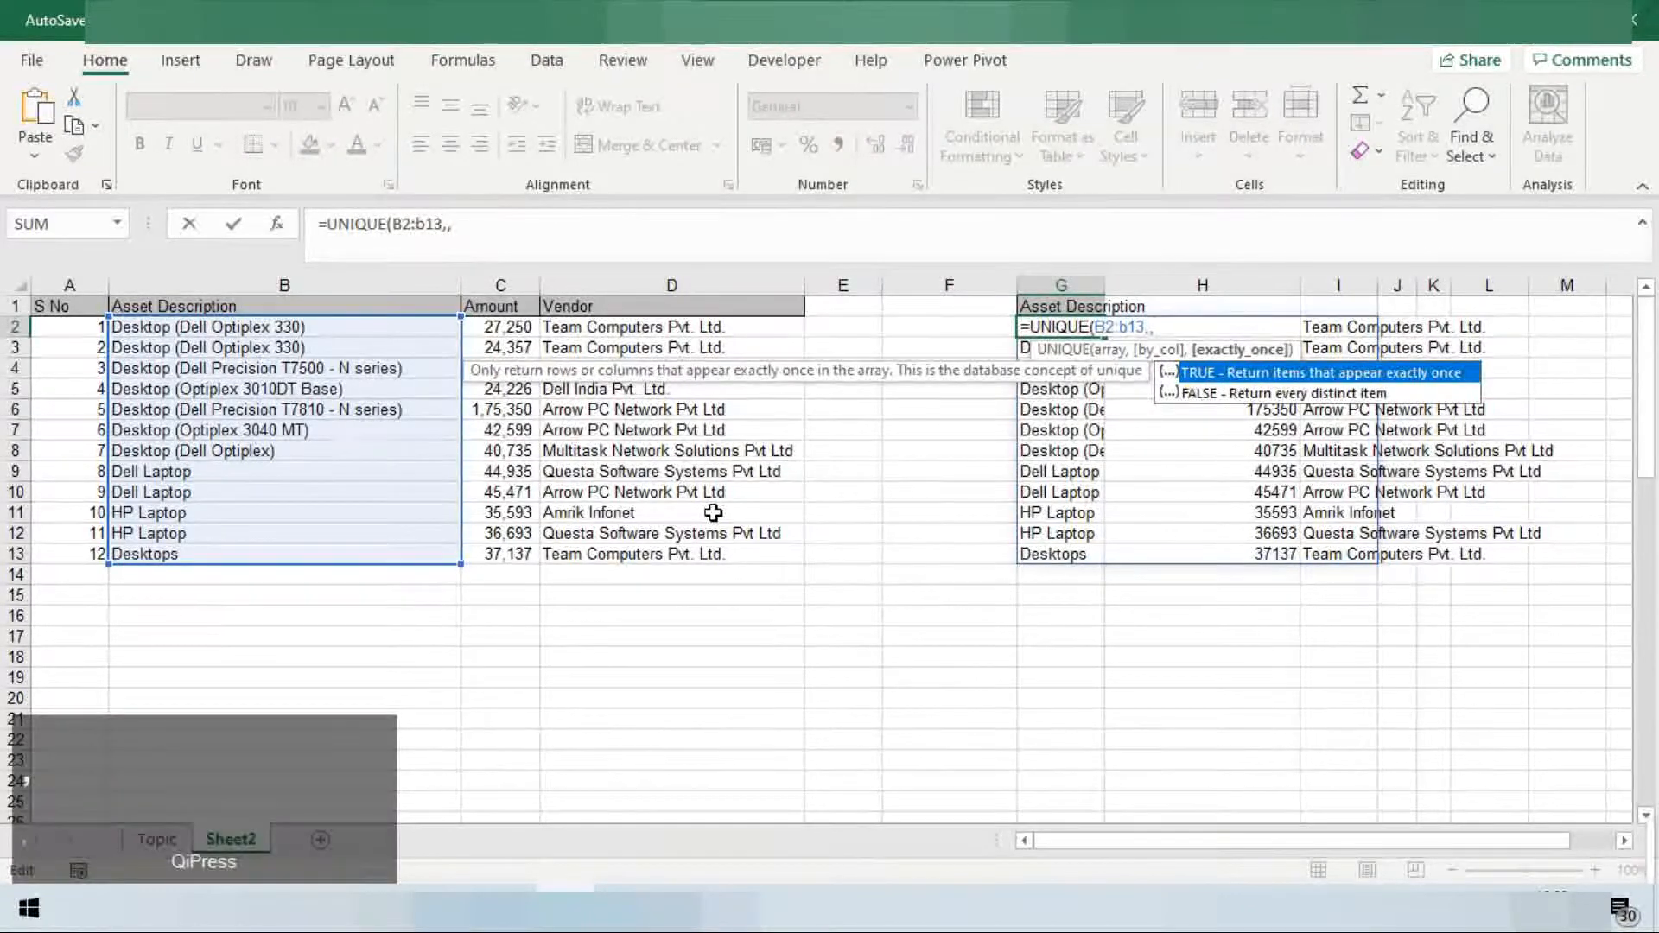
{"action": "key", "text": "Down"}
{"action": "key", "text": "Up"}
{"action": "key", "text": "Down"}
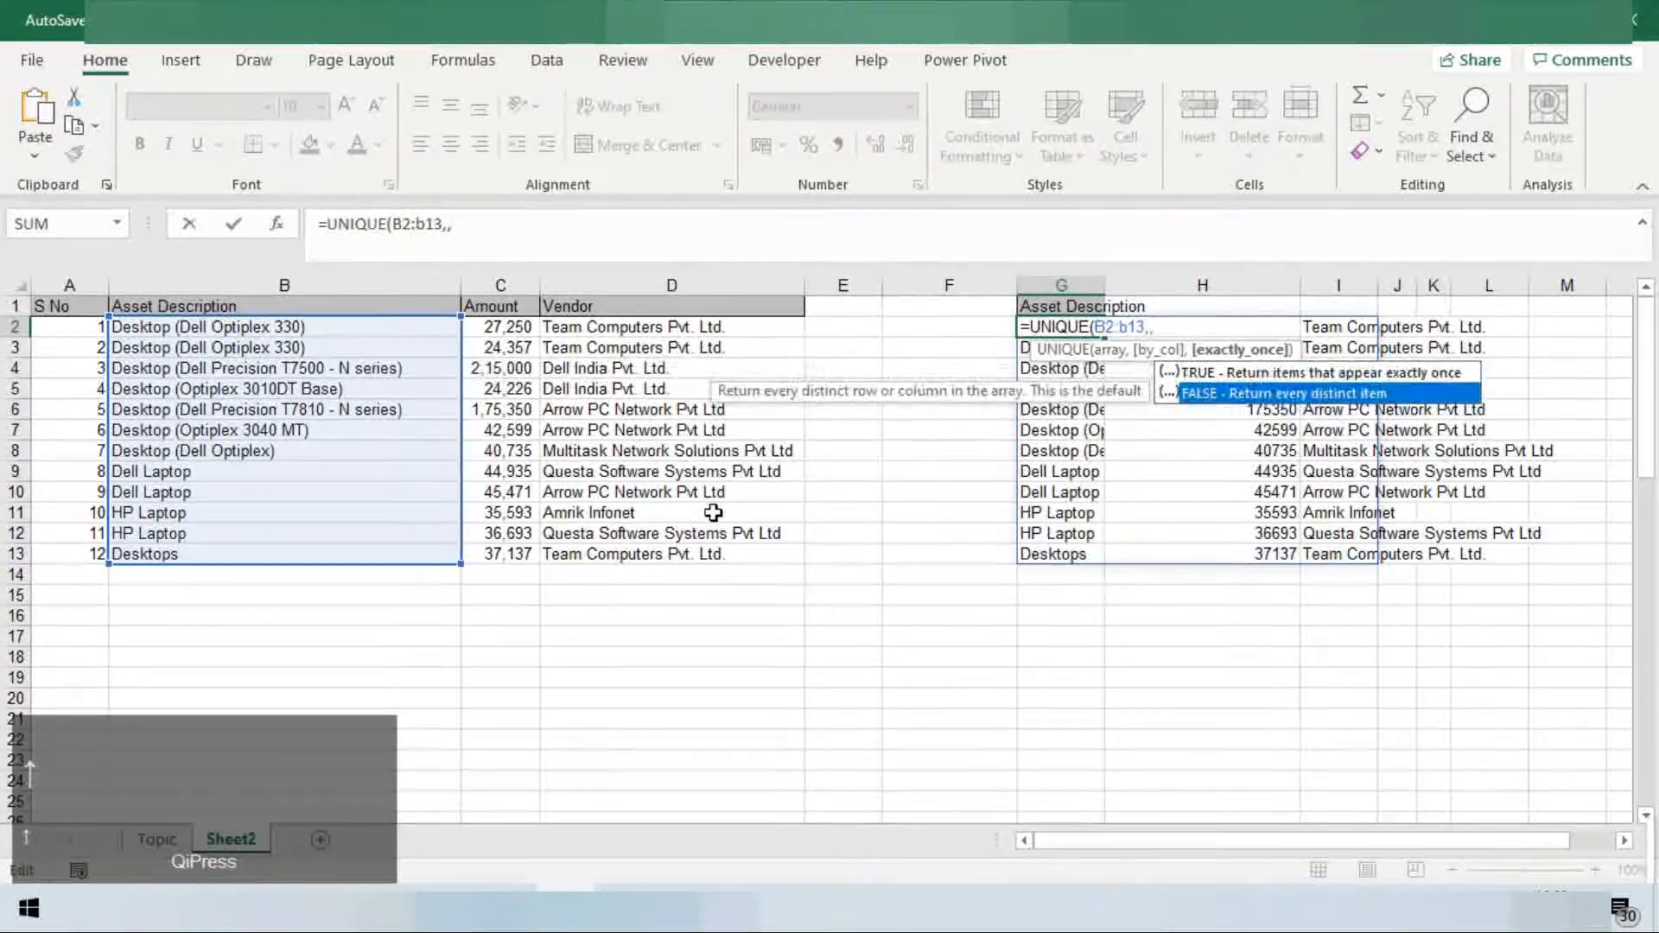
{"action": "key", "text": "Up"}
{"action": "key", "text": "Down"}
{"action": "key", "text": "Up"}
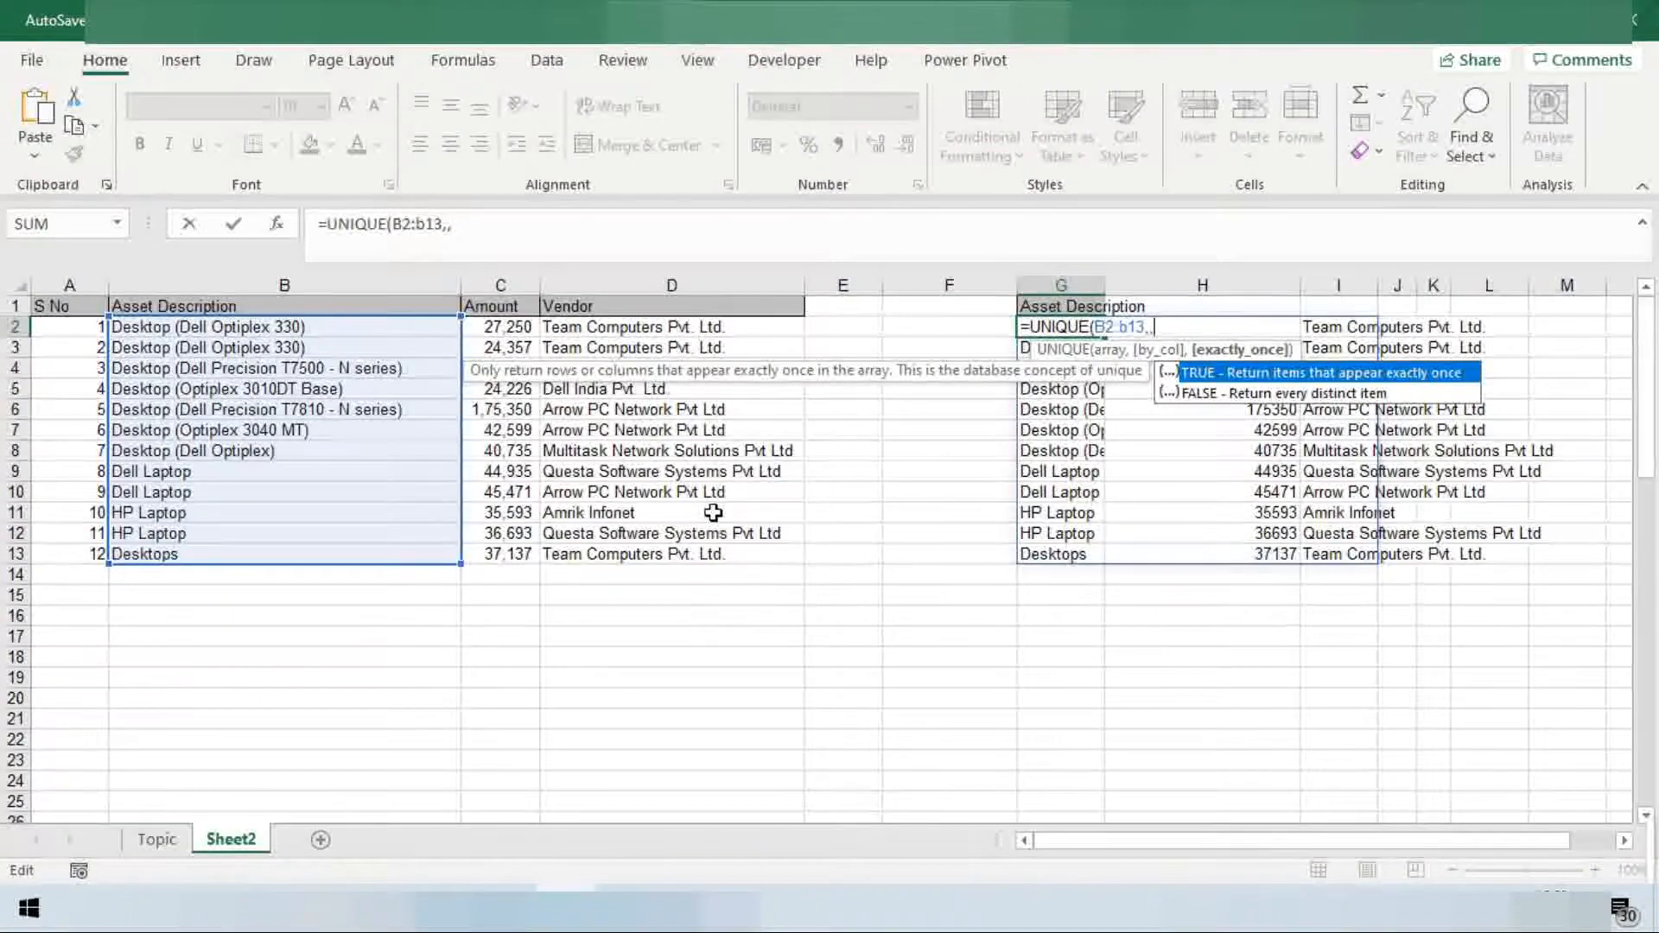
{"action": "key", "text": "Down"}
{"action": "key", "text": "Up"}
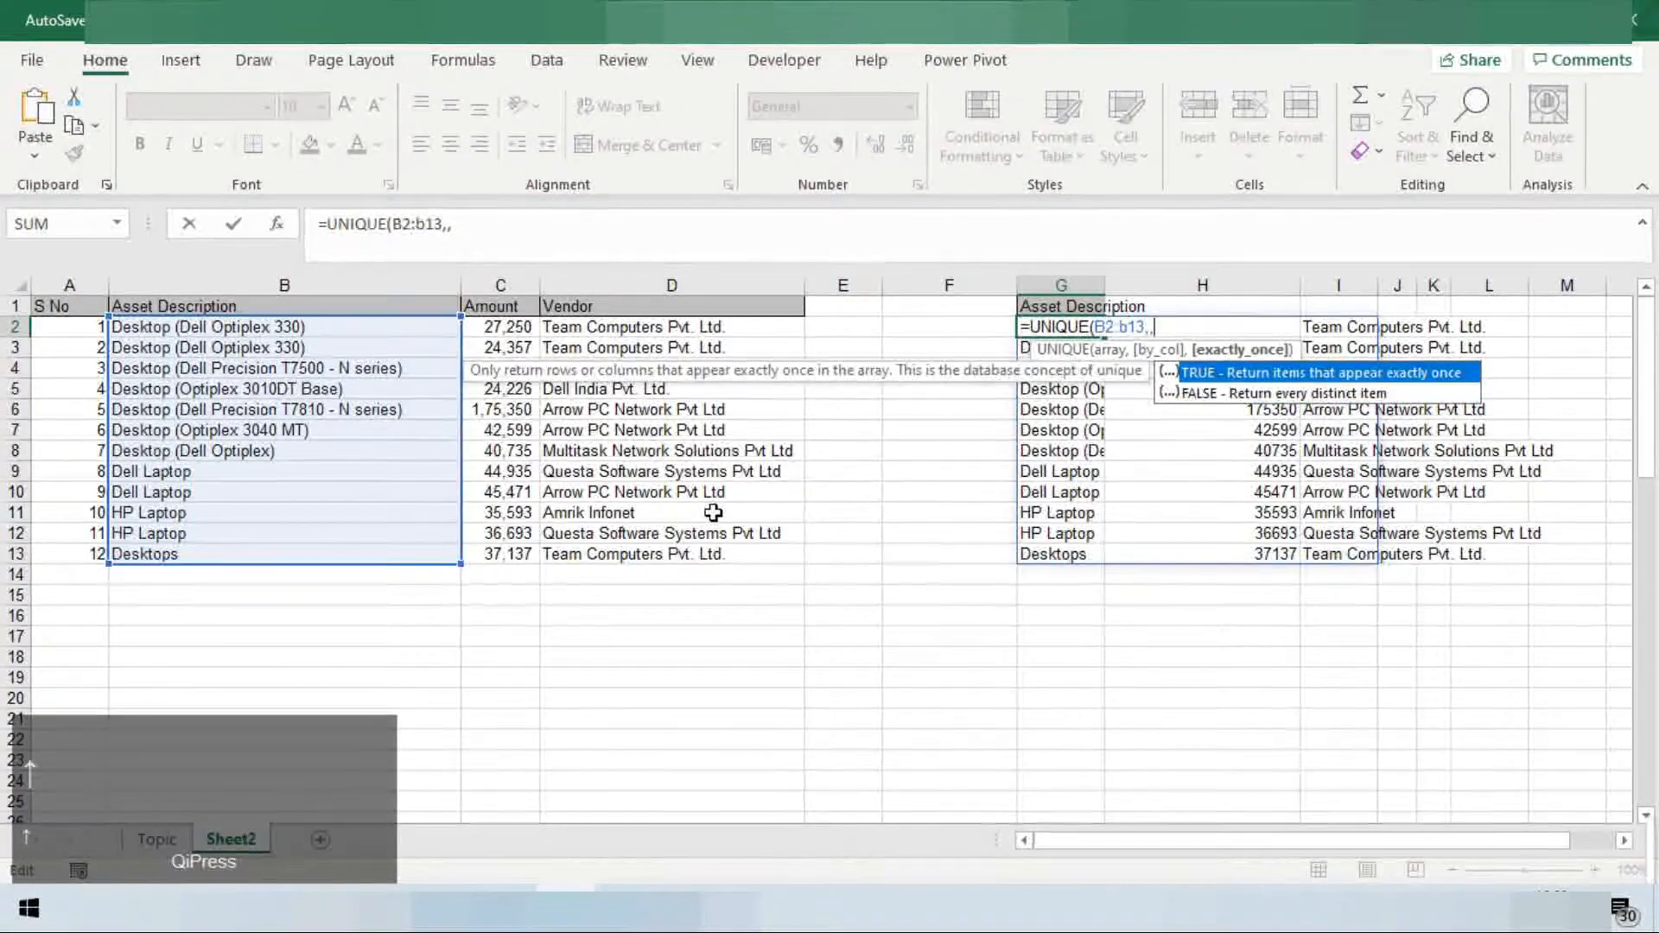
{"action": "key", "text": "Tab"}
{"action": "type", "text": ")"}
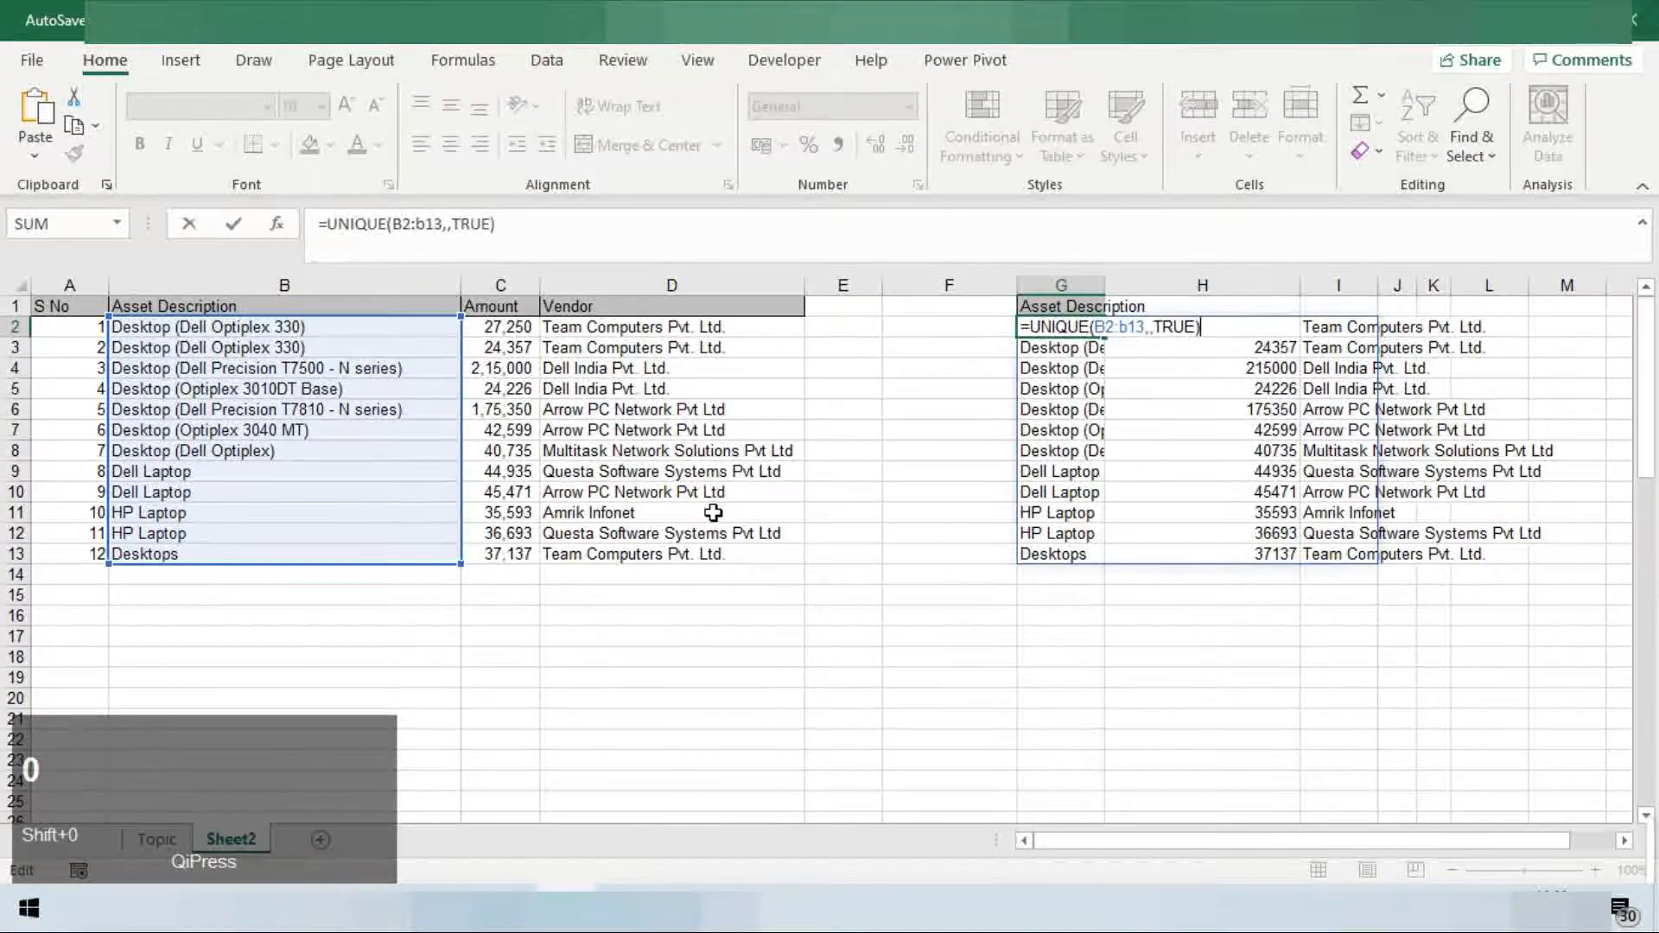
{"action": "key", "text": "Return"}
{"action": "key", "text": "Up"}
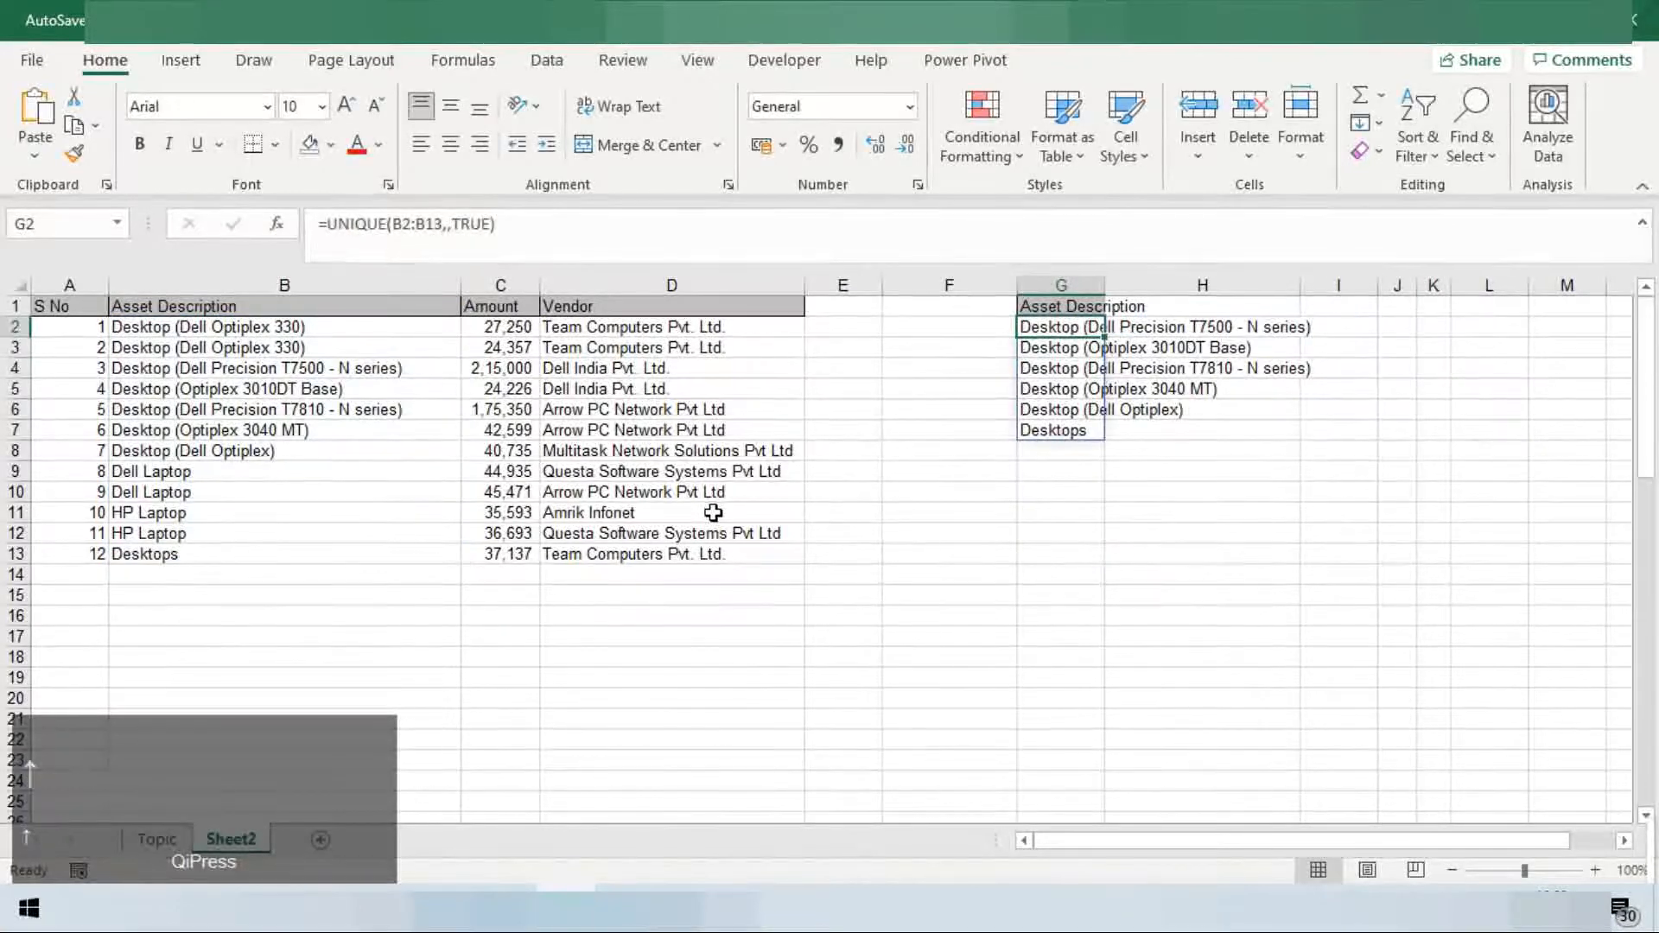
Examine the exactly-once results in G2:G7 against the source descriptions in the Asset Description column
{"action": "key", "text": "shift+Down"}
{"action": "key", "text": "shift+Down"}
{"action": "key", "text": "shift+Down"}
{"action": "key", "text": "shift+Down"}
{"action": "key", "text": "shift+Down"}
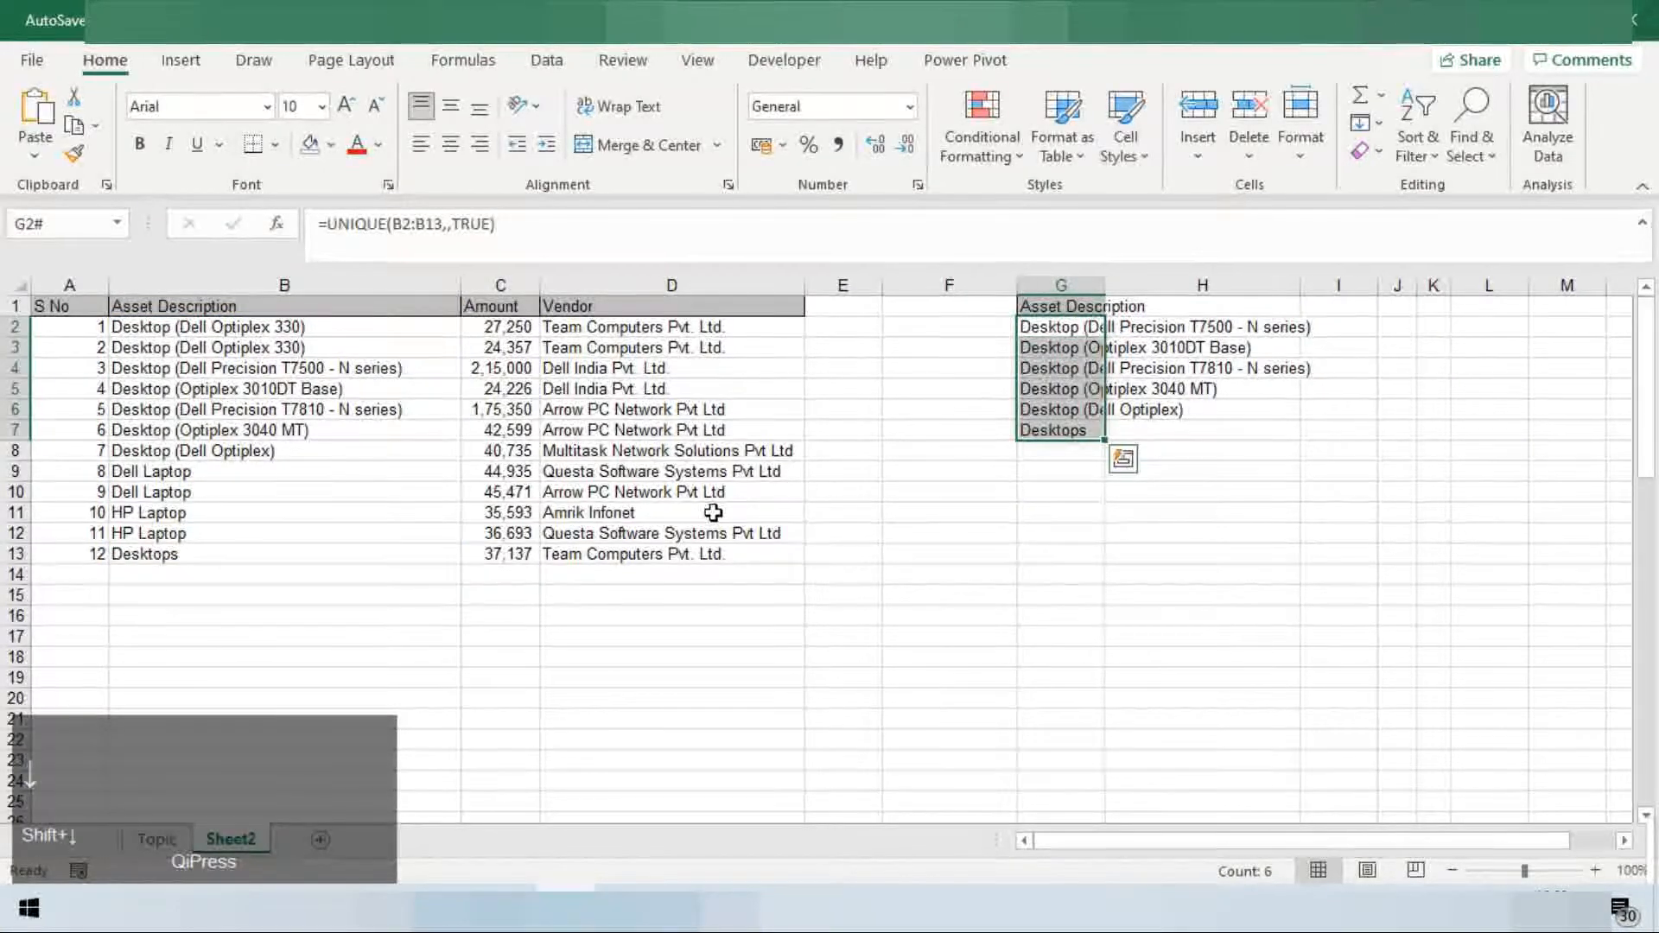
{"action": "left_click", "coordinate": [238, 329]}
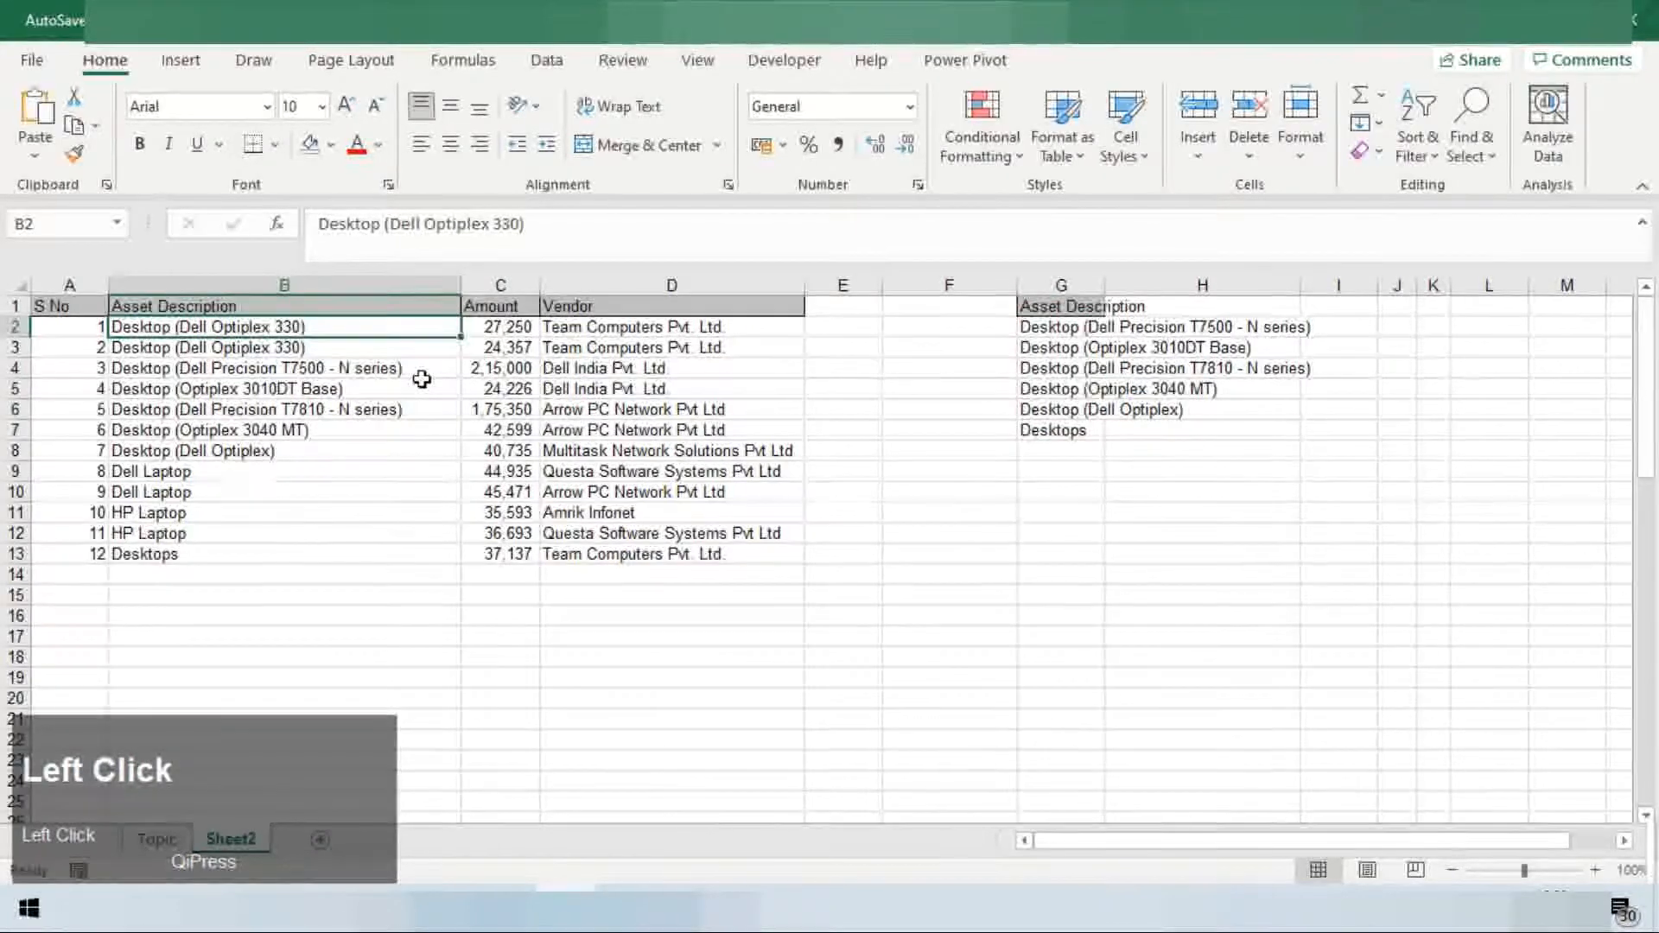
{"action": "key", "text": "ctrl+Right"}
{"action": "key", "text": "ctrl+Right"}
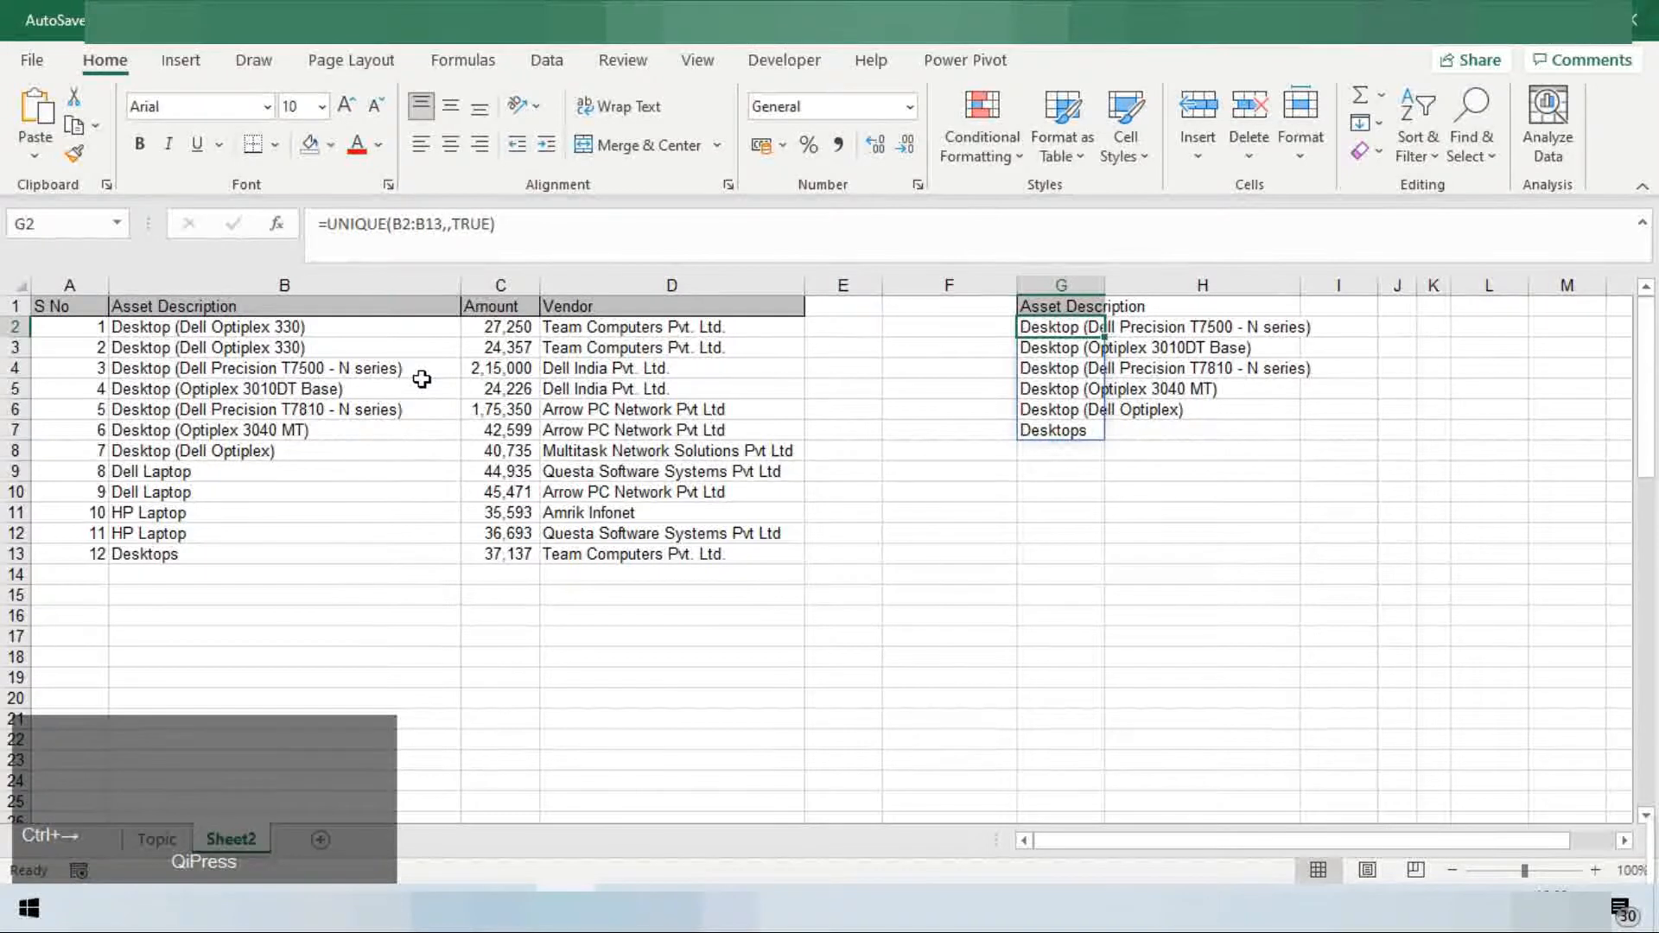
Change the exactly_once argument in G2 to FALSE, making the formula =UNIQUE(B2:B13,,FALSE)
{"action": "key", "text": "F2"}
{"action": "key", "text": "ctrl+shift+Left"}
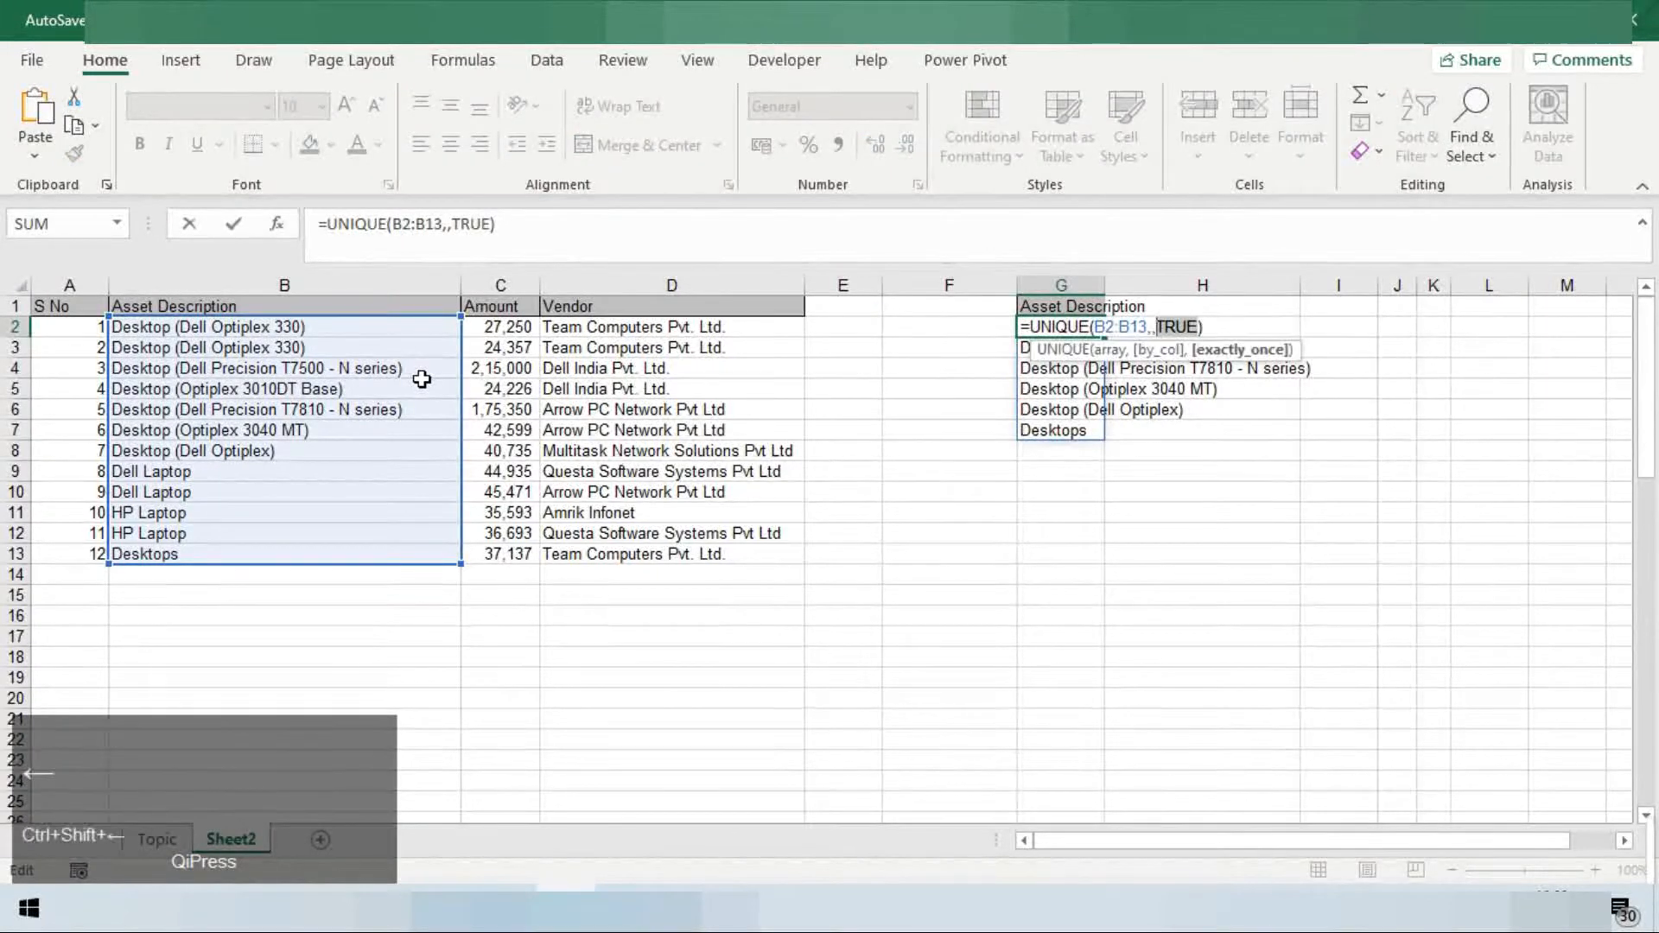
{"action": "type", "text": "fals"}
{"action": "key", "text": "Tab"}
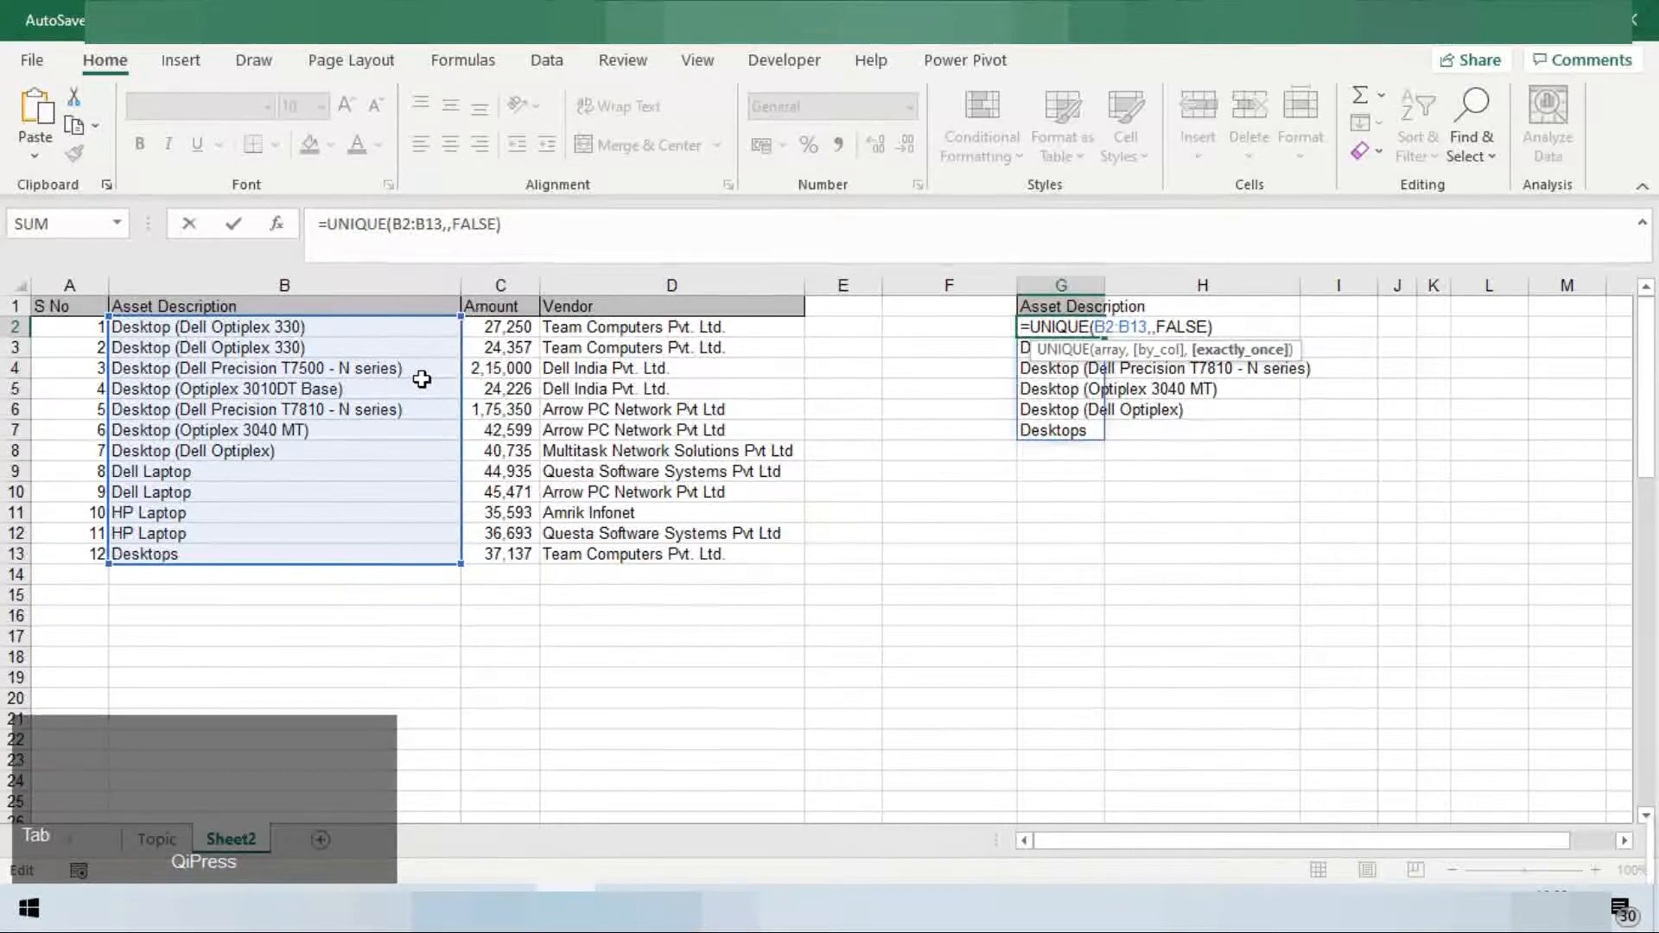
{"action": "key", "text": "Return"}
{"action": "key", "text": "Up"}
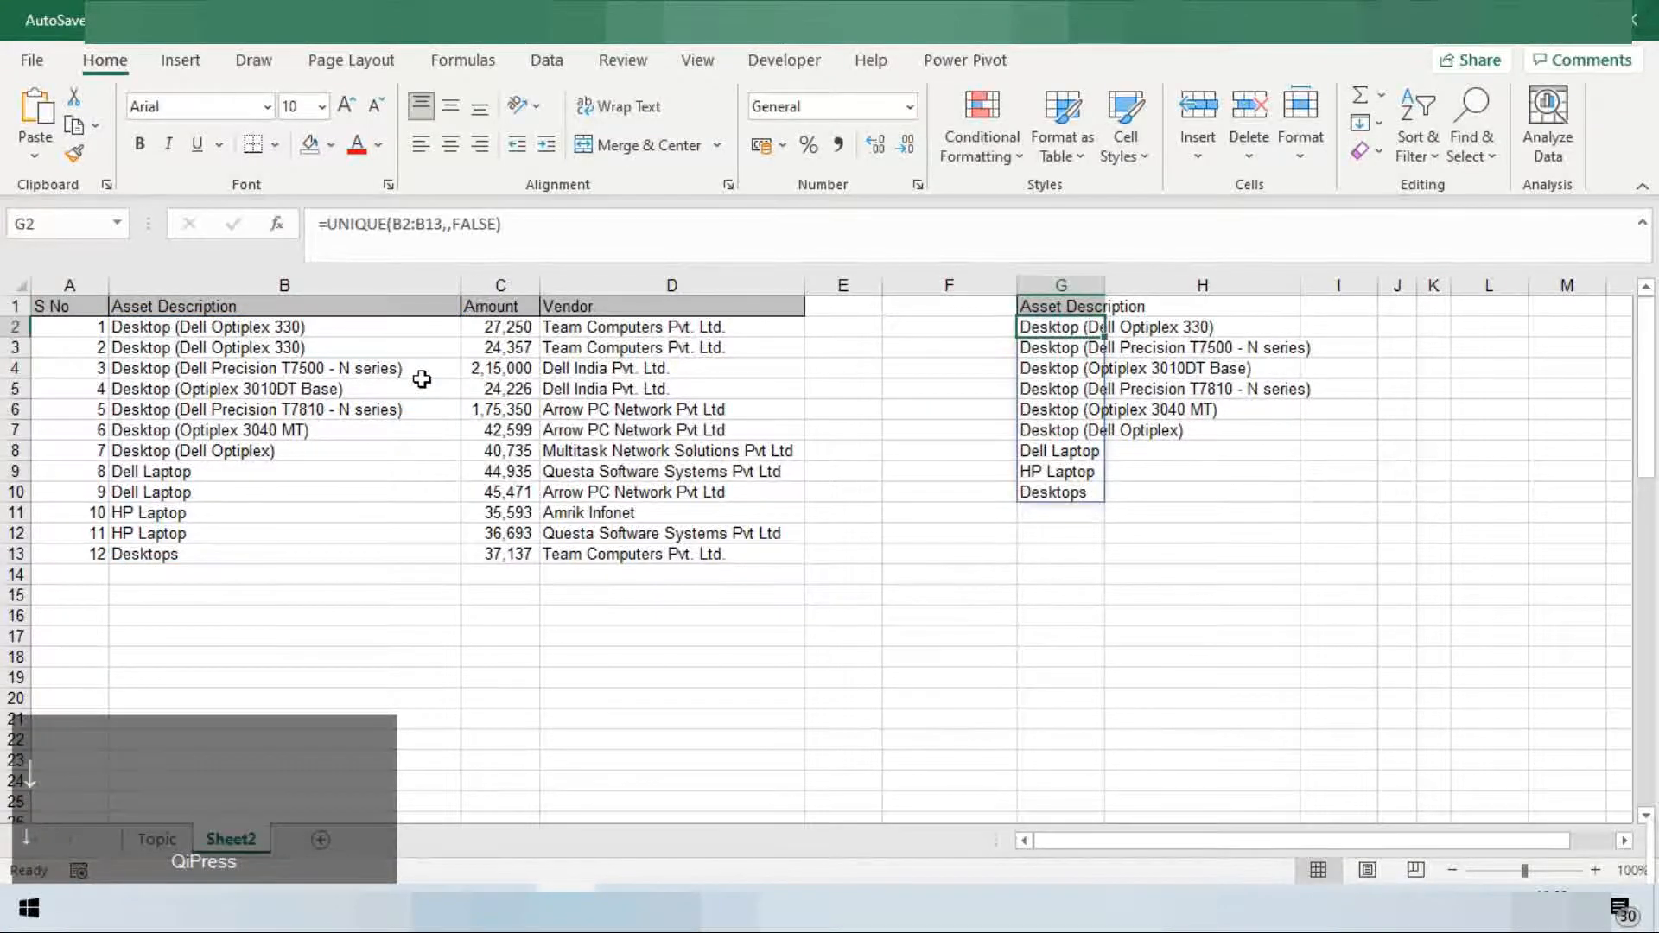
{"action": "key", "text": "ctrl+shift+Down"}
{"action": "key", "text": "ctrl+Up"}
{"action": "key", "text": "Down"}
Tick off Unique Function on the Topic sheet by copying C5 and pasting its value into C6
{"action": "key", "text": "ctrl+Page_Up"}
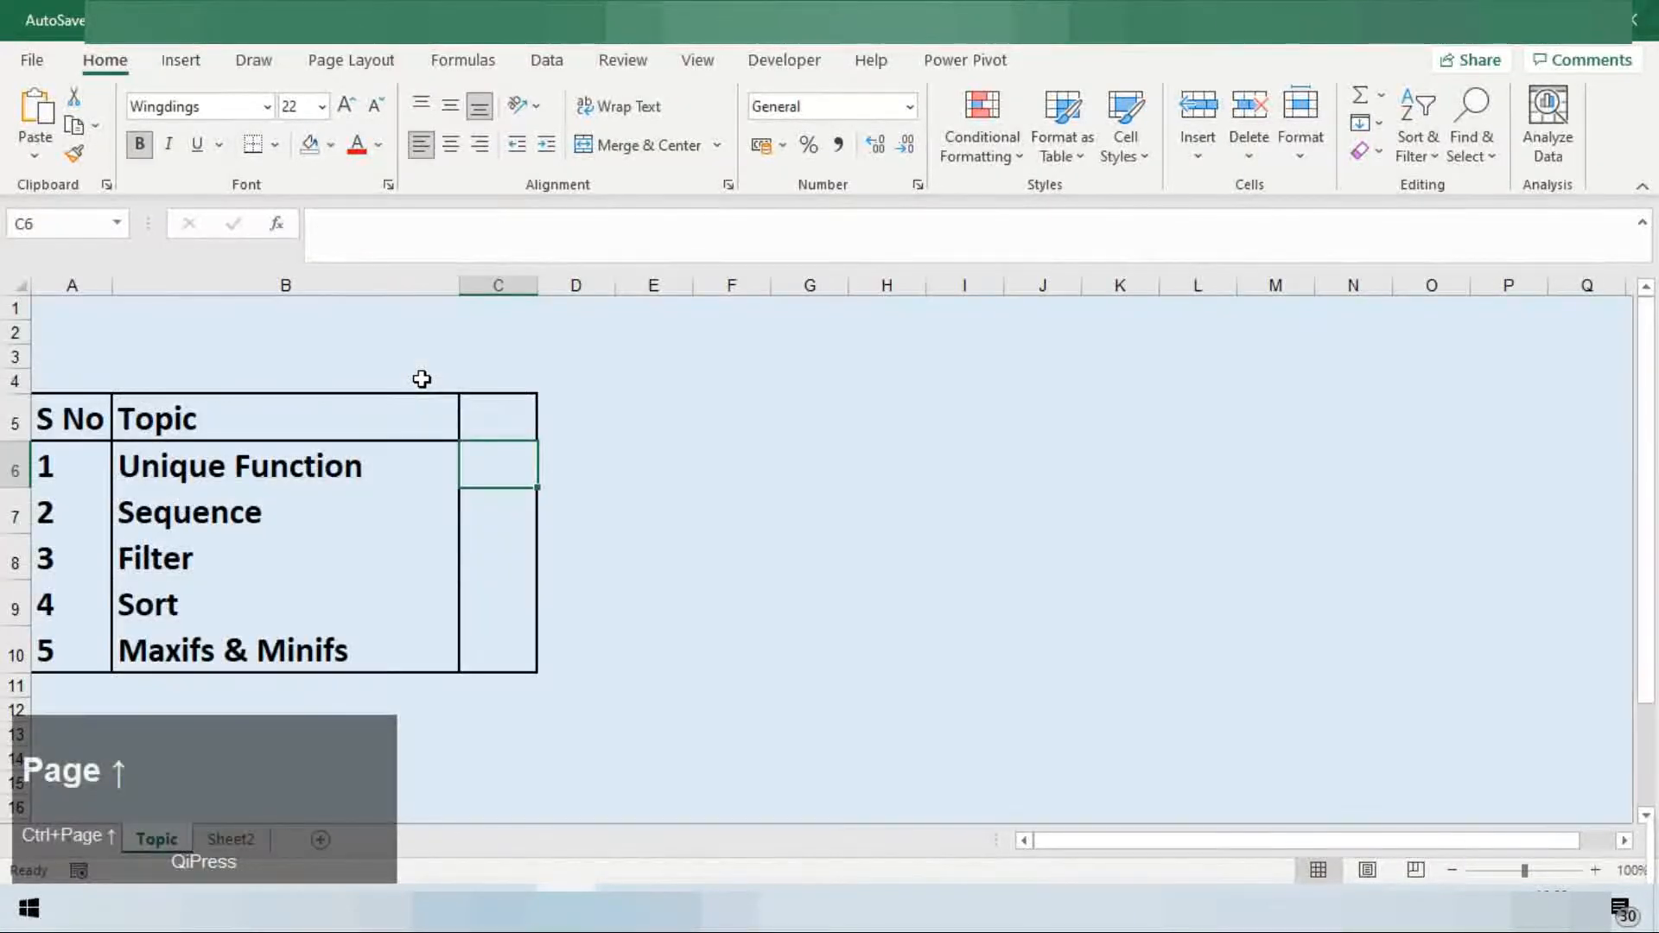
{"action": "key", "text": "Up"}
{"action": "key", "text": "ctrl+c"}
{"action": "key", "text": "Down"}
{"action": "key", "text": "shift+F10"}
{"action": "key", "text": "v"}
{"action": "key", "text": "Left"}
{"action": "key", "text": "Escape"}
{"action": "key", "text": "Down"}
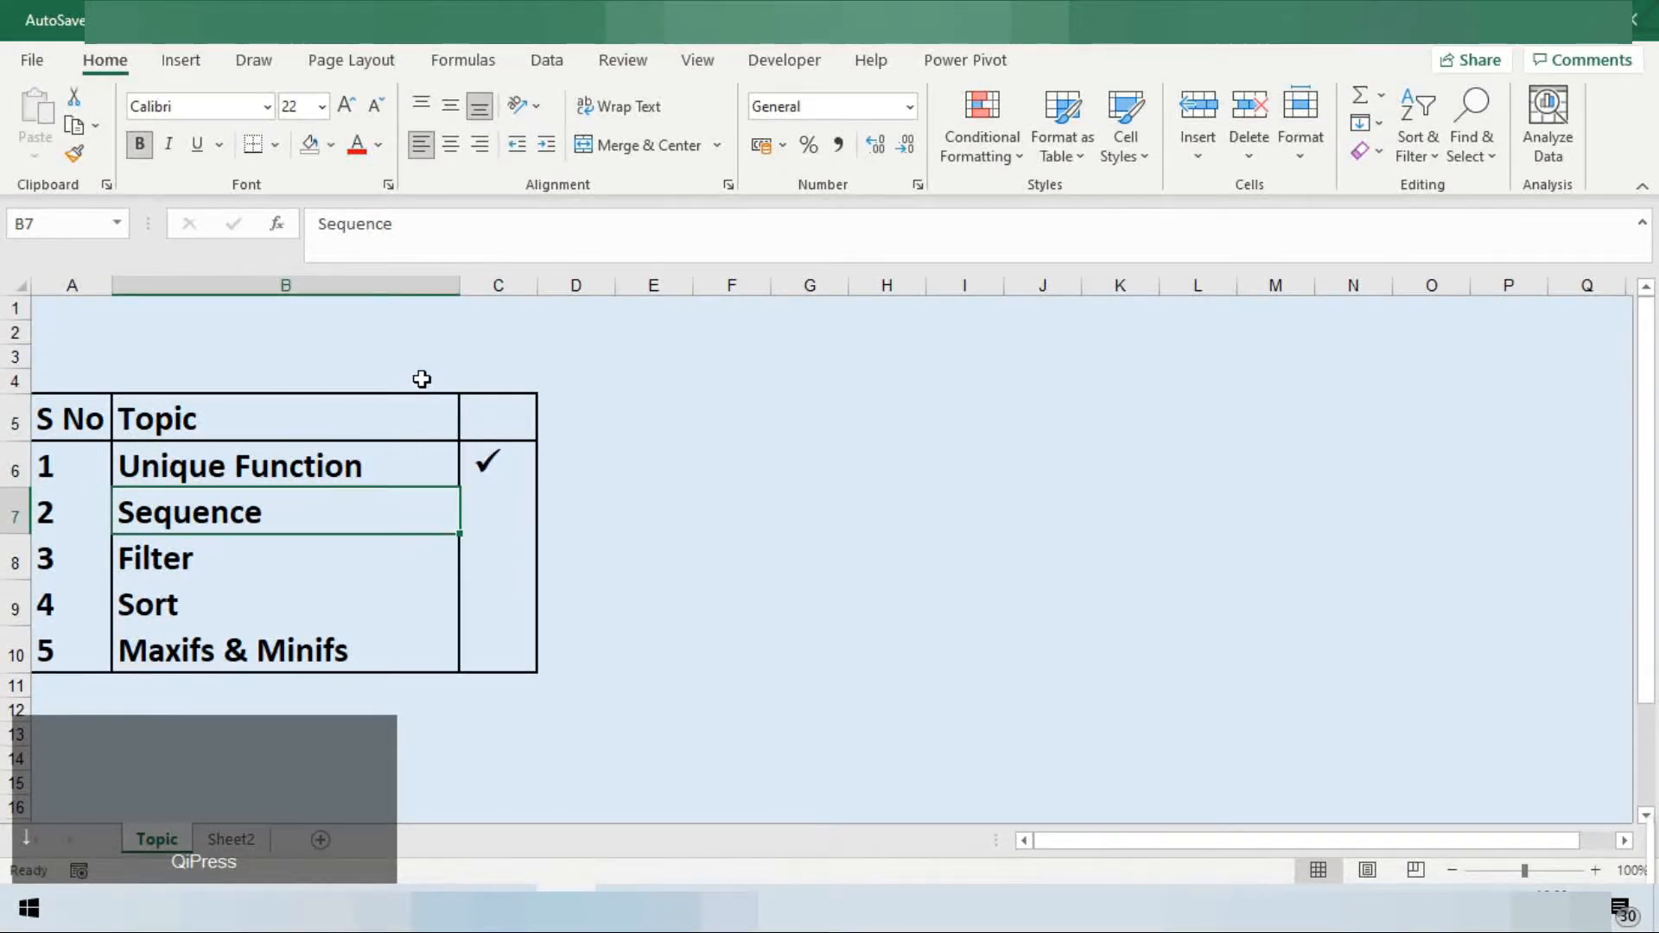
Return to Sheet2 and look over the asset table and the number grid ending at row 31
{"action": "key", "text": "ctrl+Page_Down"}
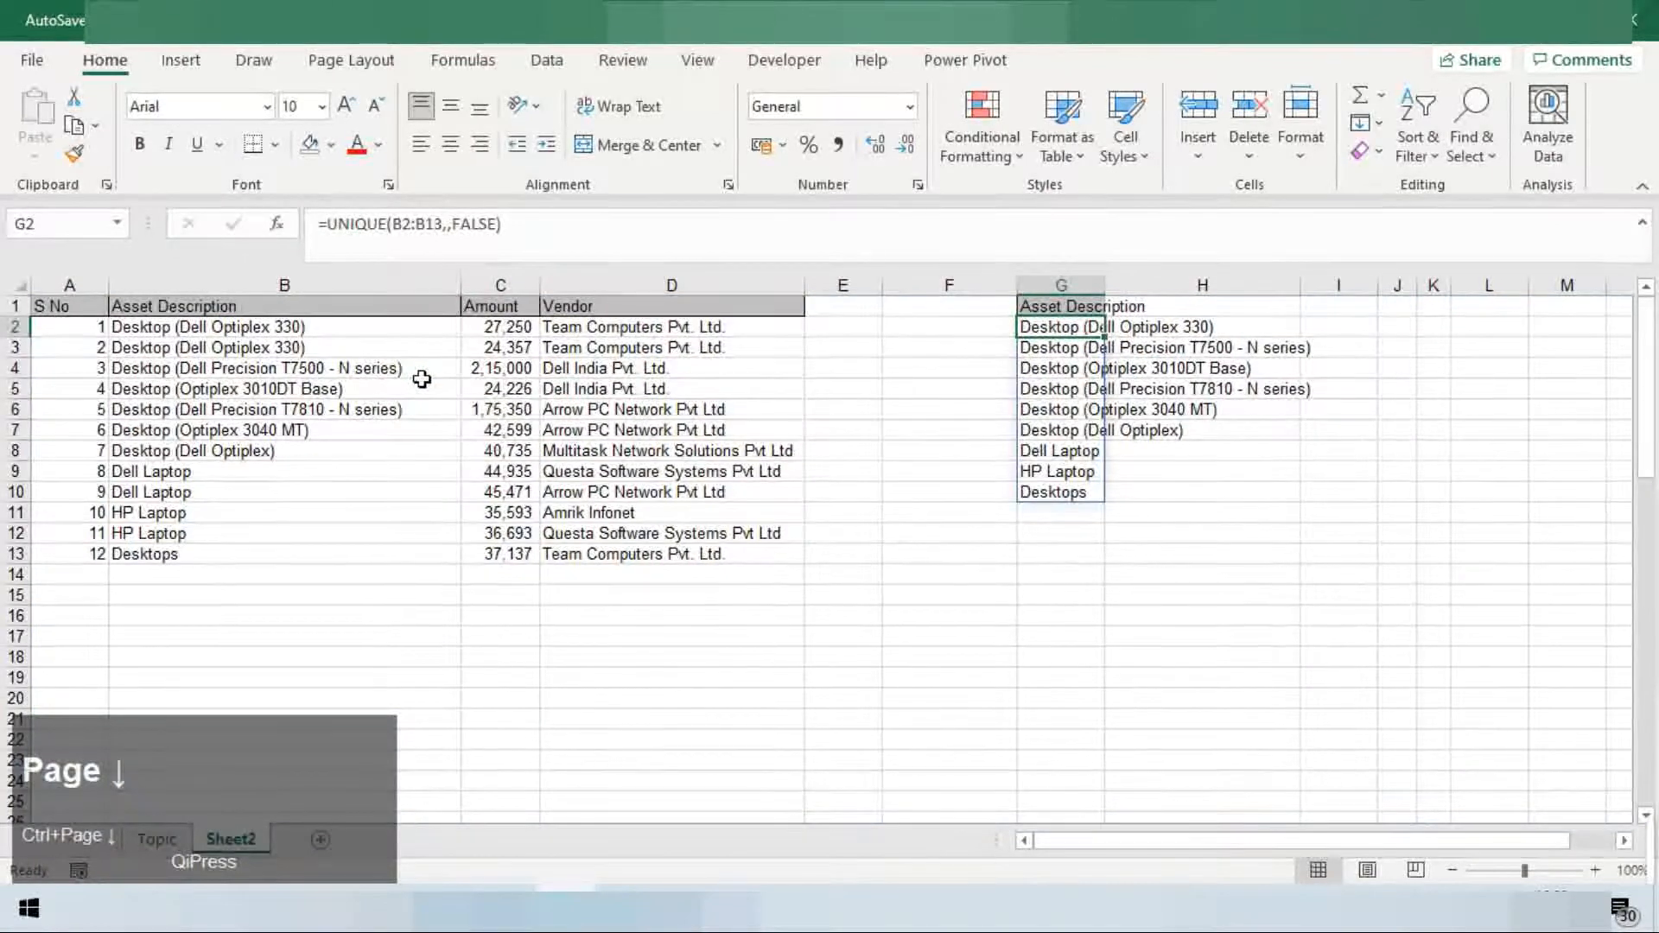
{"action": "key", "text": "ctrl+Left"}
{"action": "key", "text": "ctrl+Left"}
{"action": "key", "text": "Right"}
{"action": "key", "text": "ctrl+Down"}
{"action": "key", "text": "ctrl+Down"}
{"action": "key", "text": "ctrl+Down"}
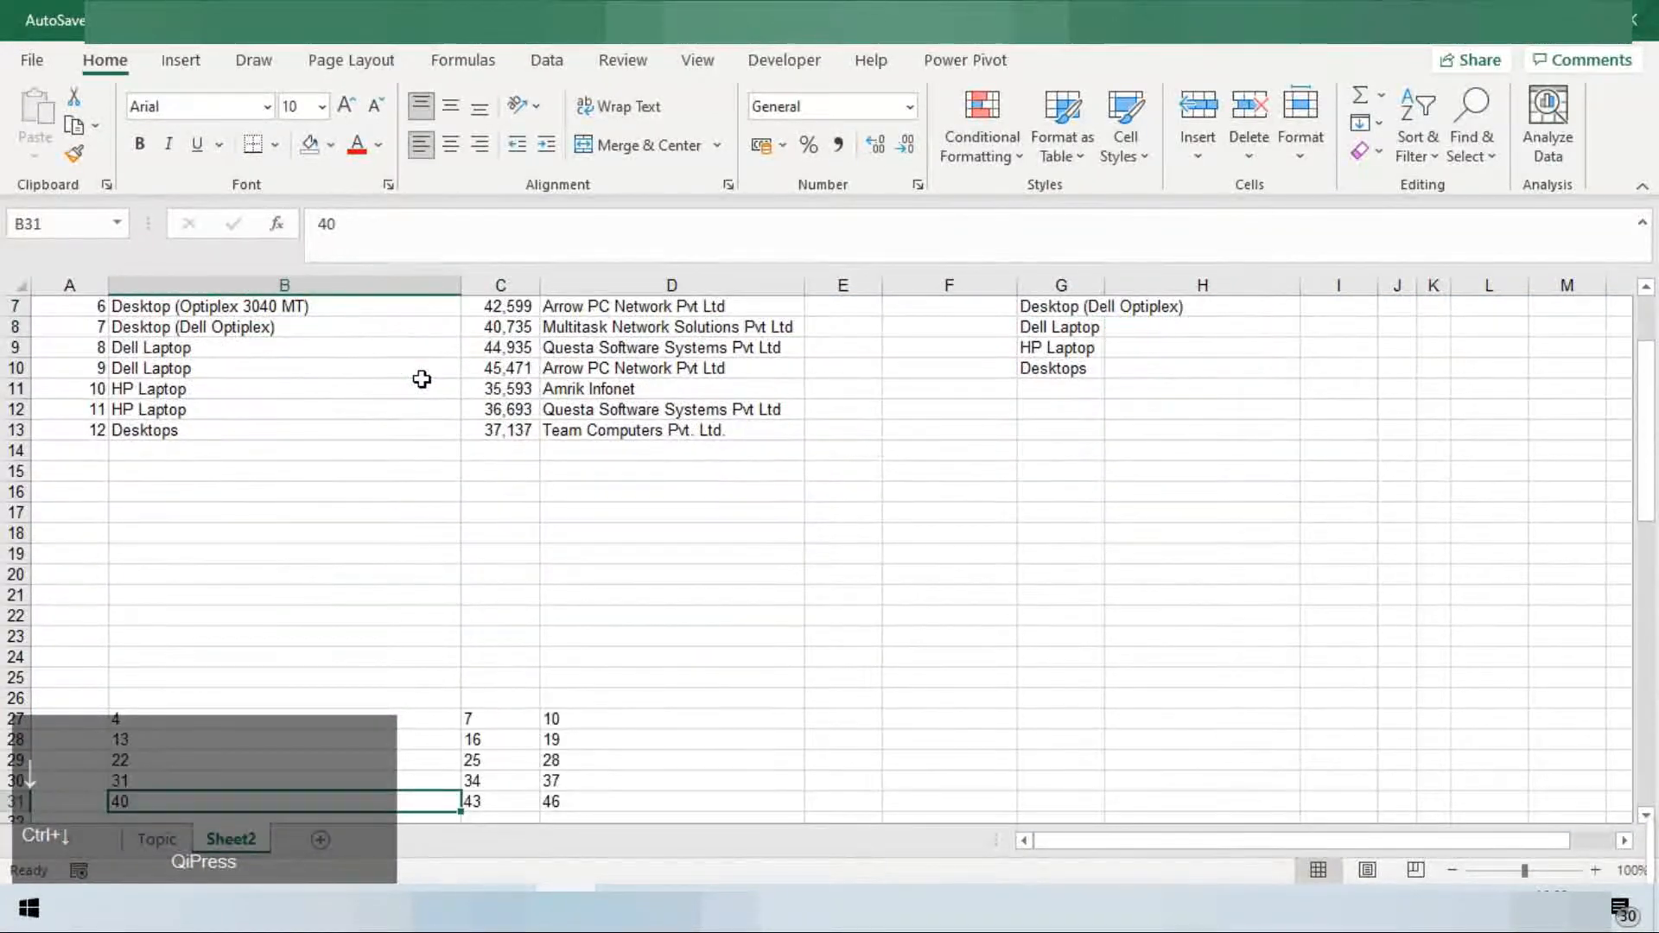
{"action": "scroll", "coordinate": [161, 464], "scroll_direction": "up", "scroll_amount": 2}
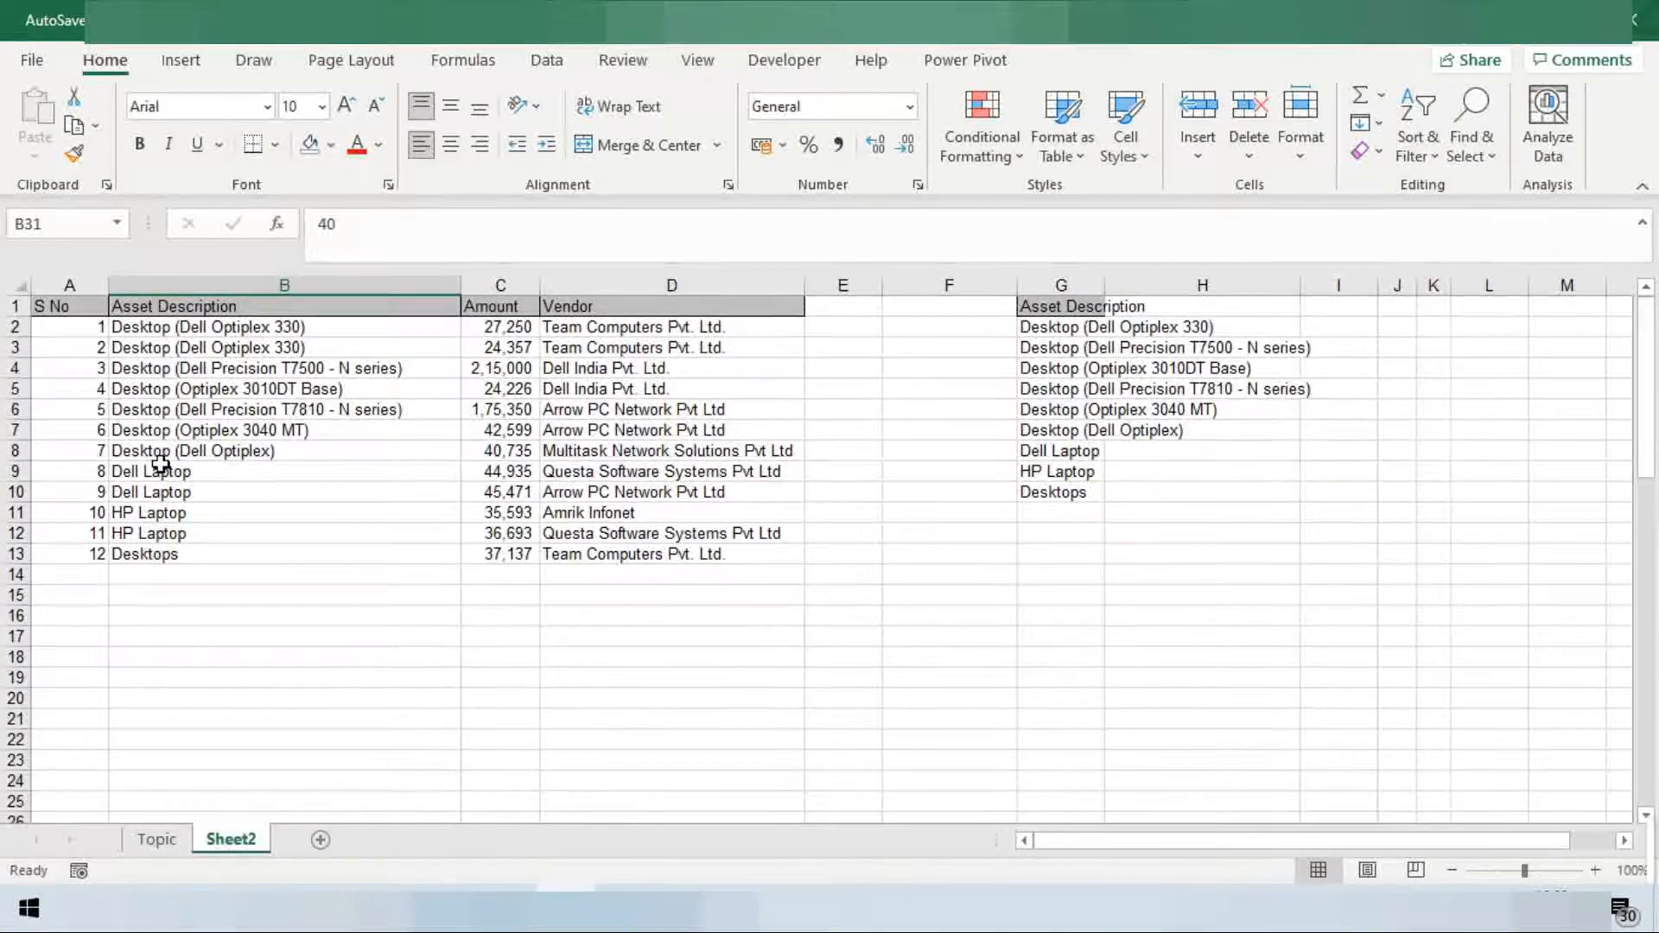
Delete the existing serial numbers from A2:A13 in the S No column
{"action": "left_click", "coordinate": [160, 464]}
{"action": "key", "text": "ctrl+Up"}
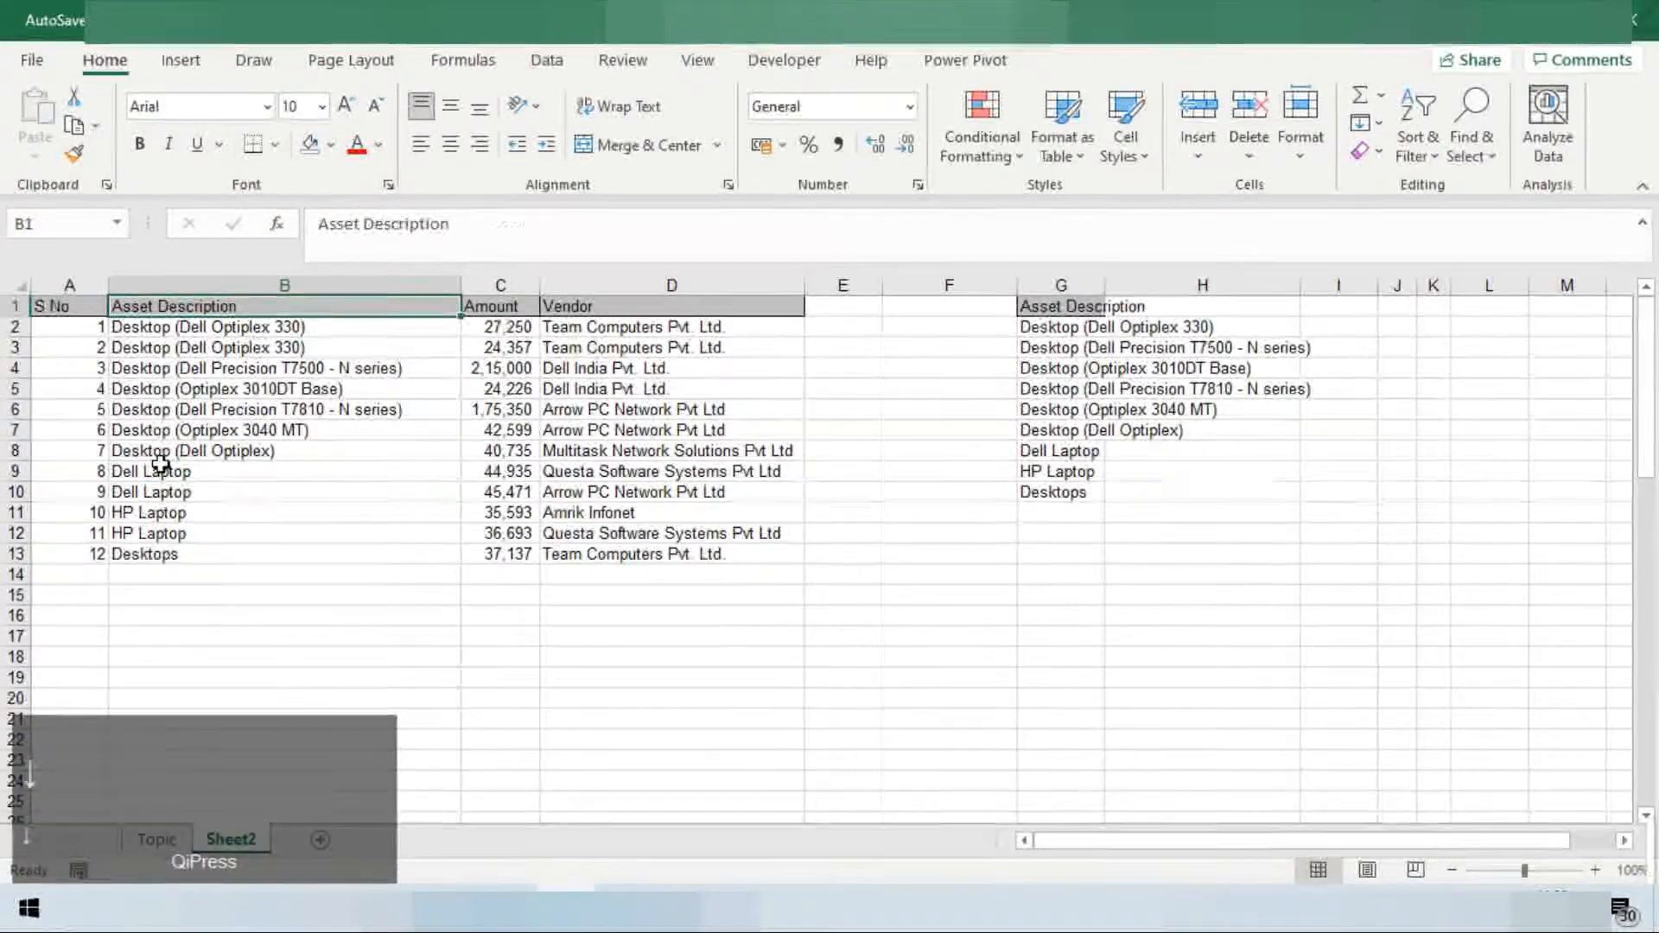
{"action": "key", "text": "Left"}
{"action": "key", "text": "Down"}
{"action": "key", "text": "ctrl+shift+Down"}
{"action": "key", "text": "Delete"}
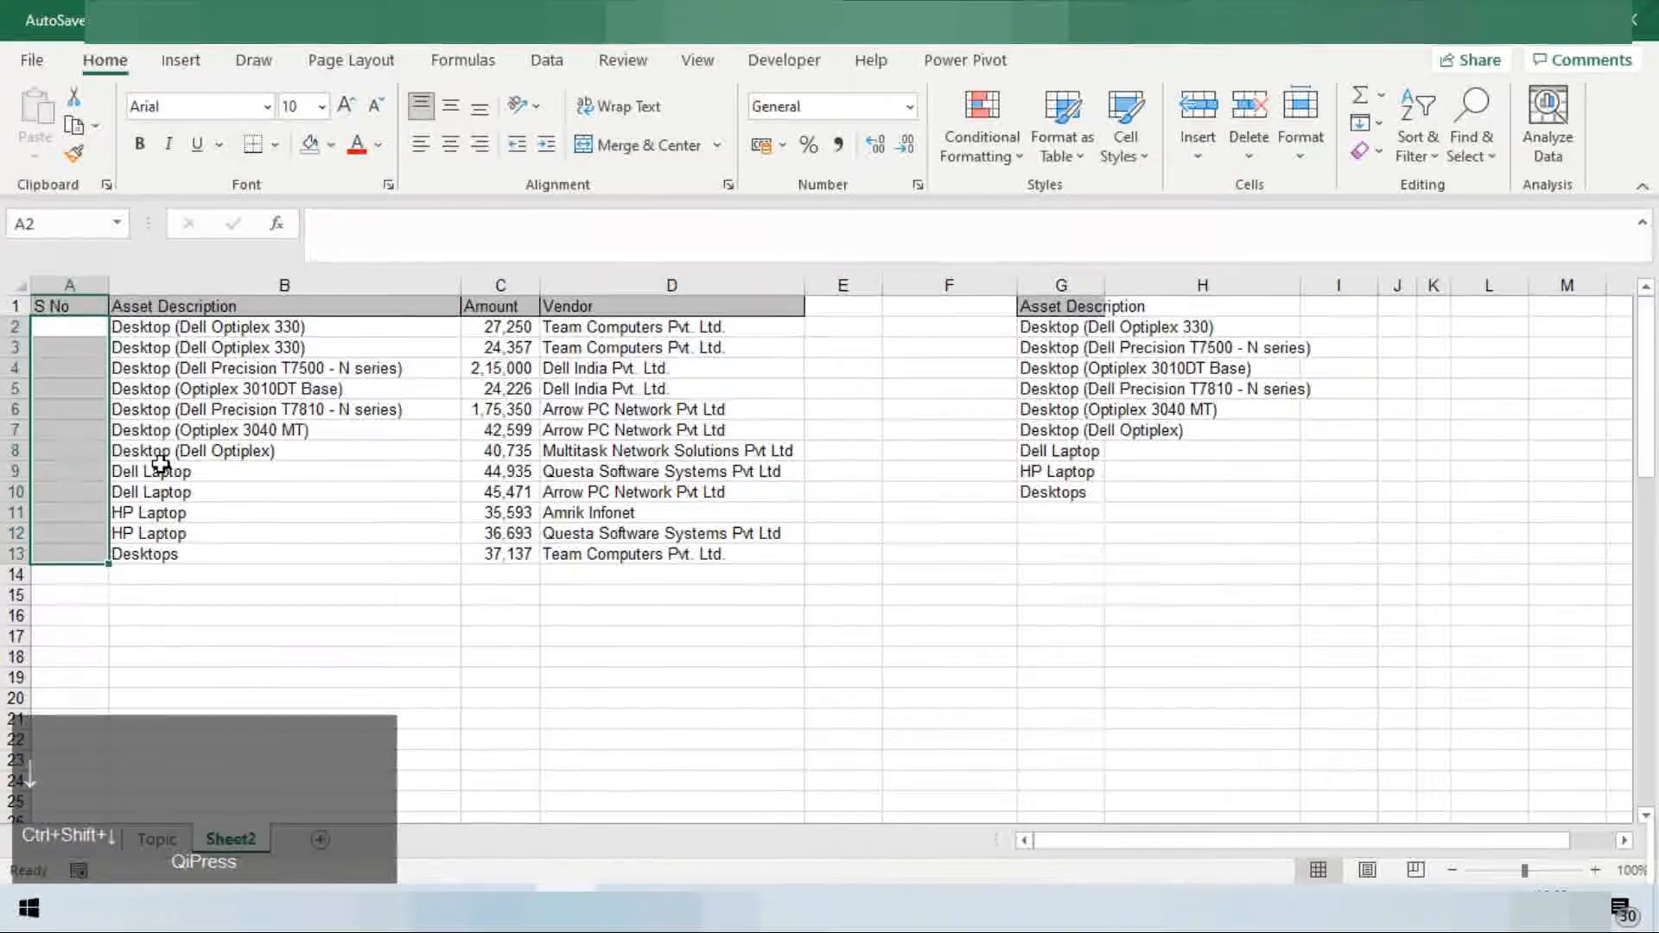
{"action": "key", "text": "Right"}
{"action": "key", "text": "Left"}
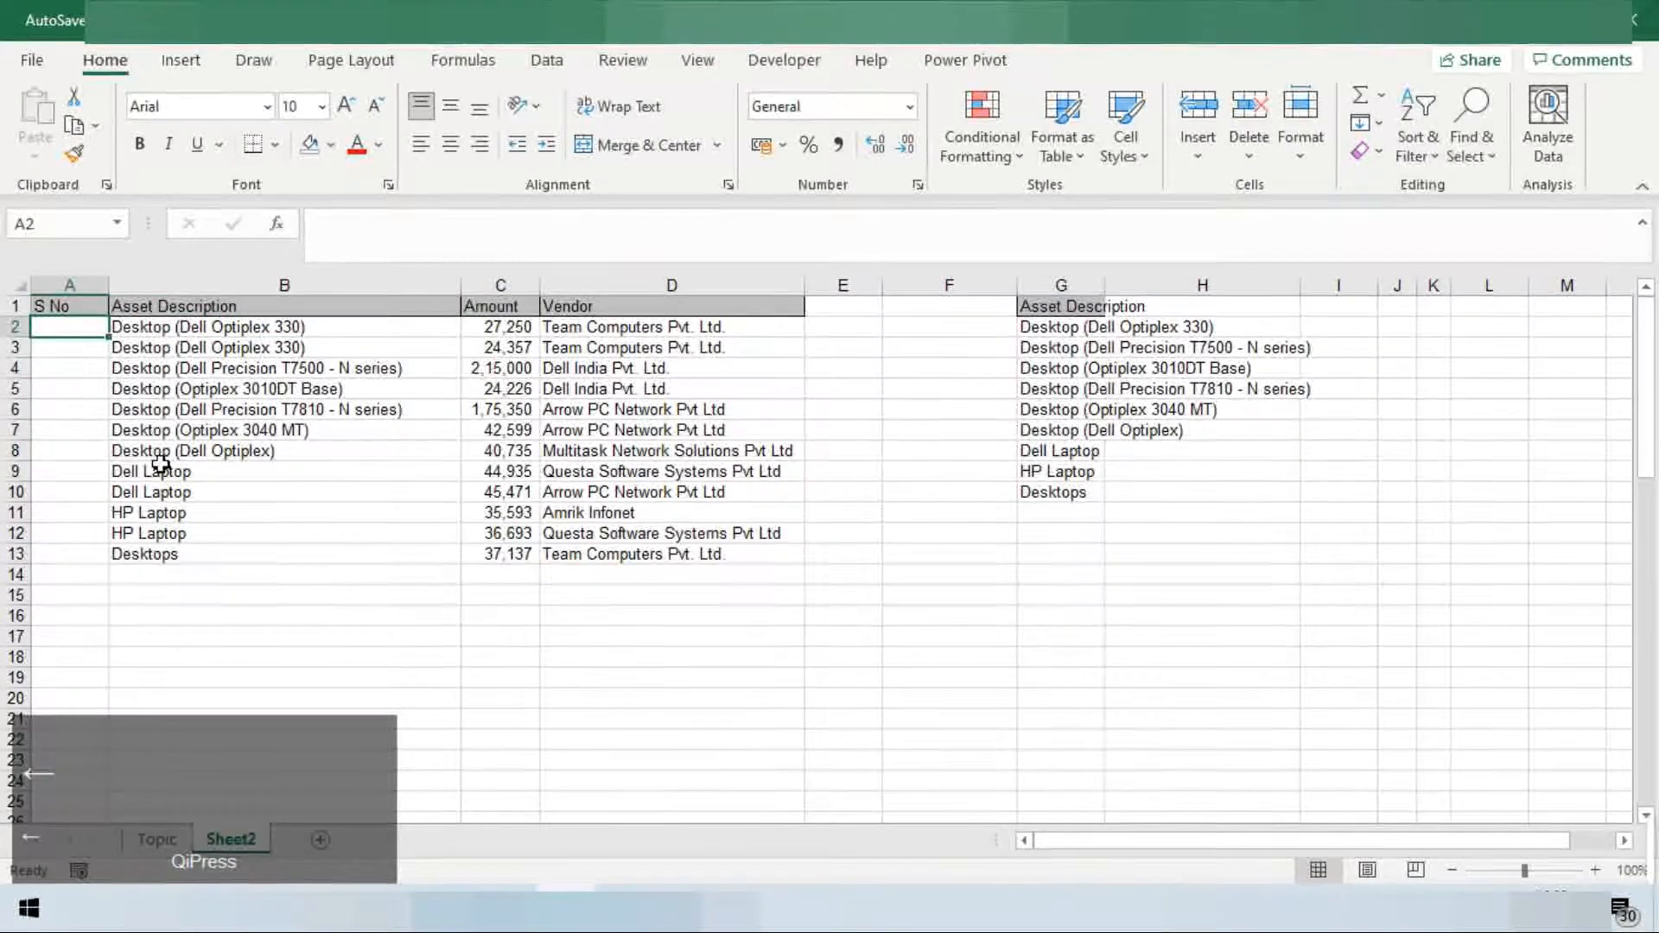
{"action": "type", "text": "=se"}
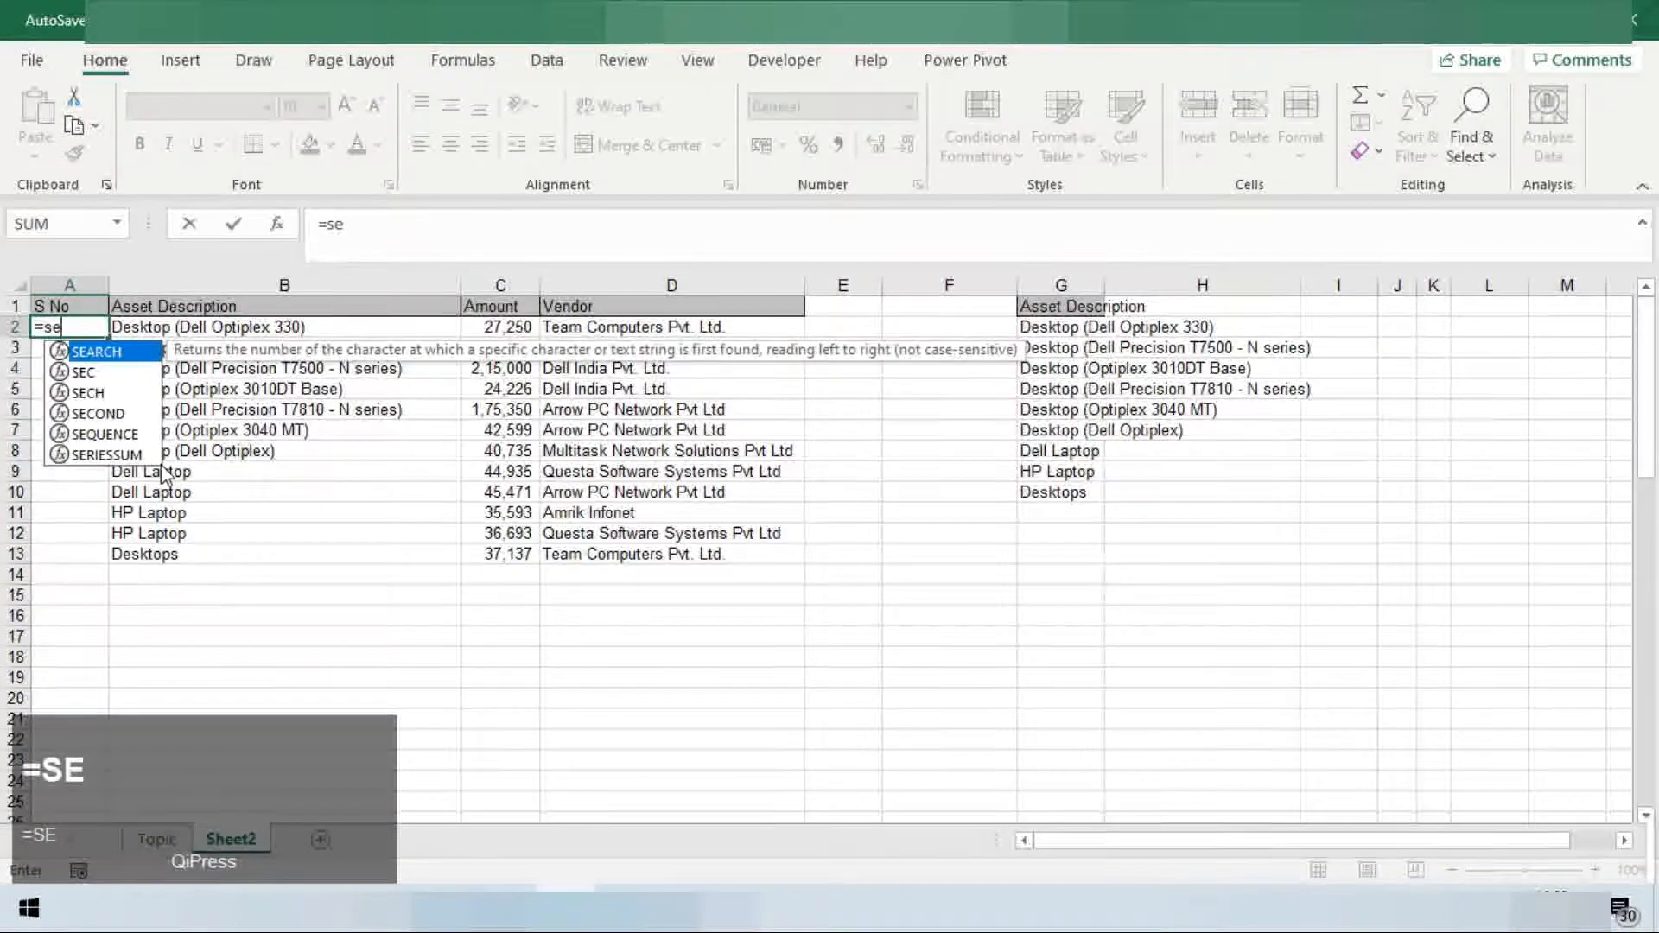
{"action": "key", "text": "Tab"}
{"action": "key", "text": "Escape"}
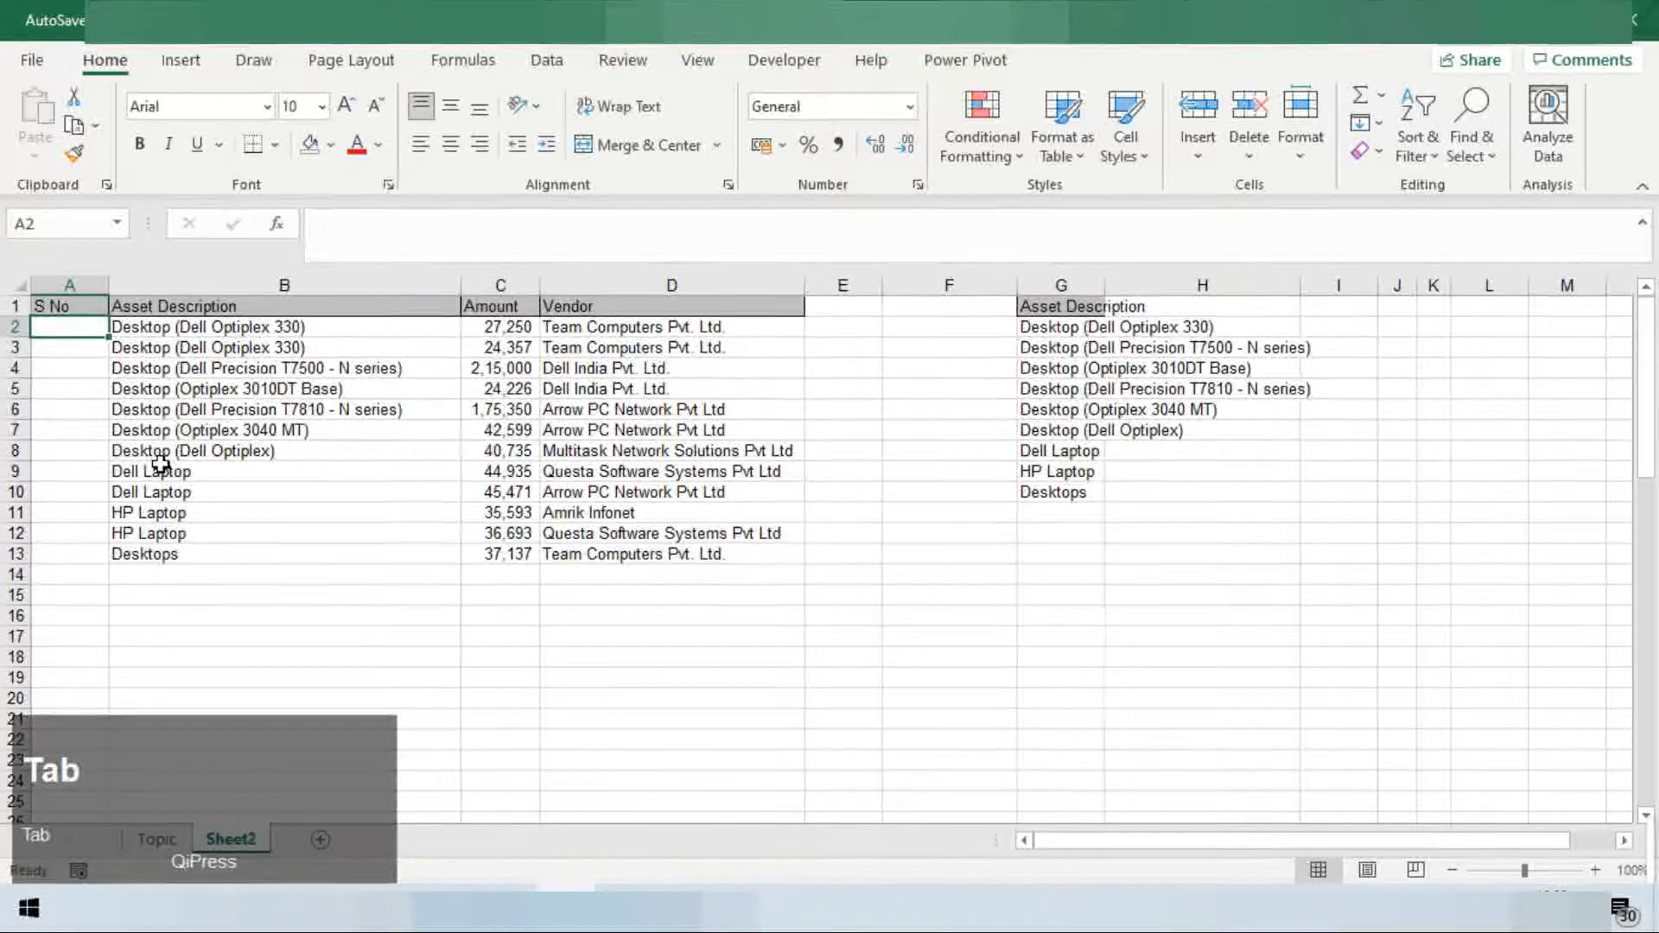
Number the asset rows in the S No column by entering =SEQUENCE(12) in A2
{"action": "type", "text": "=seq"}
{"action": "key", "text": "Tab"}
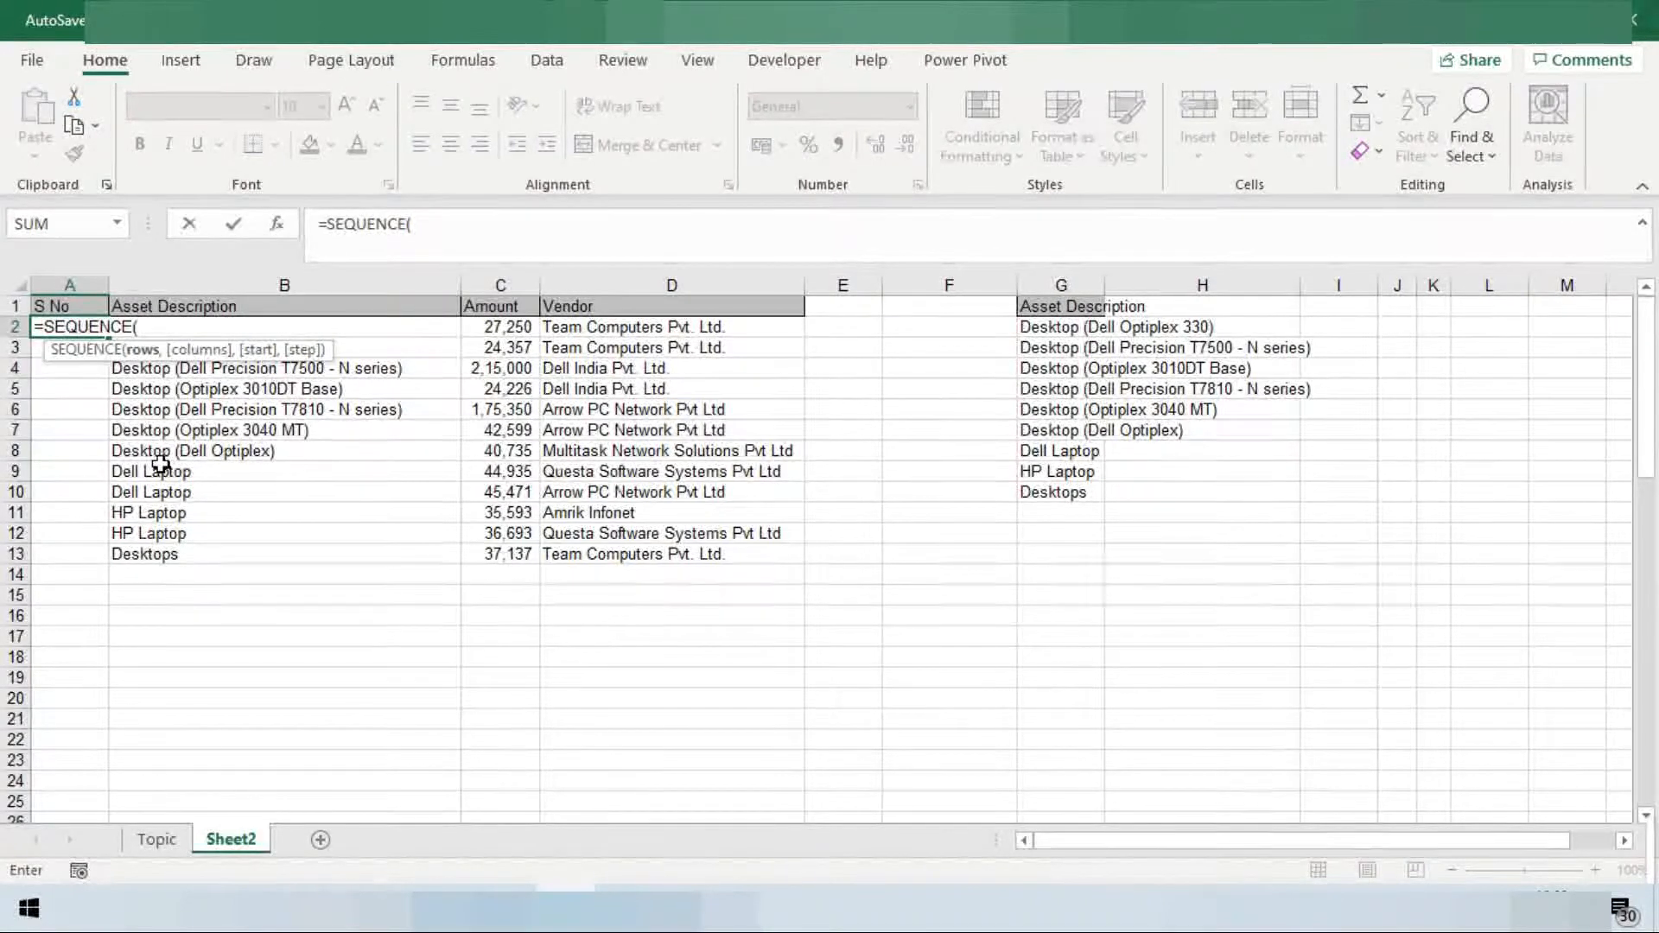
{"action": "type", "text": "12"}
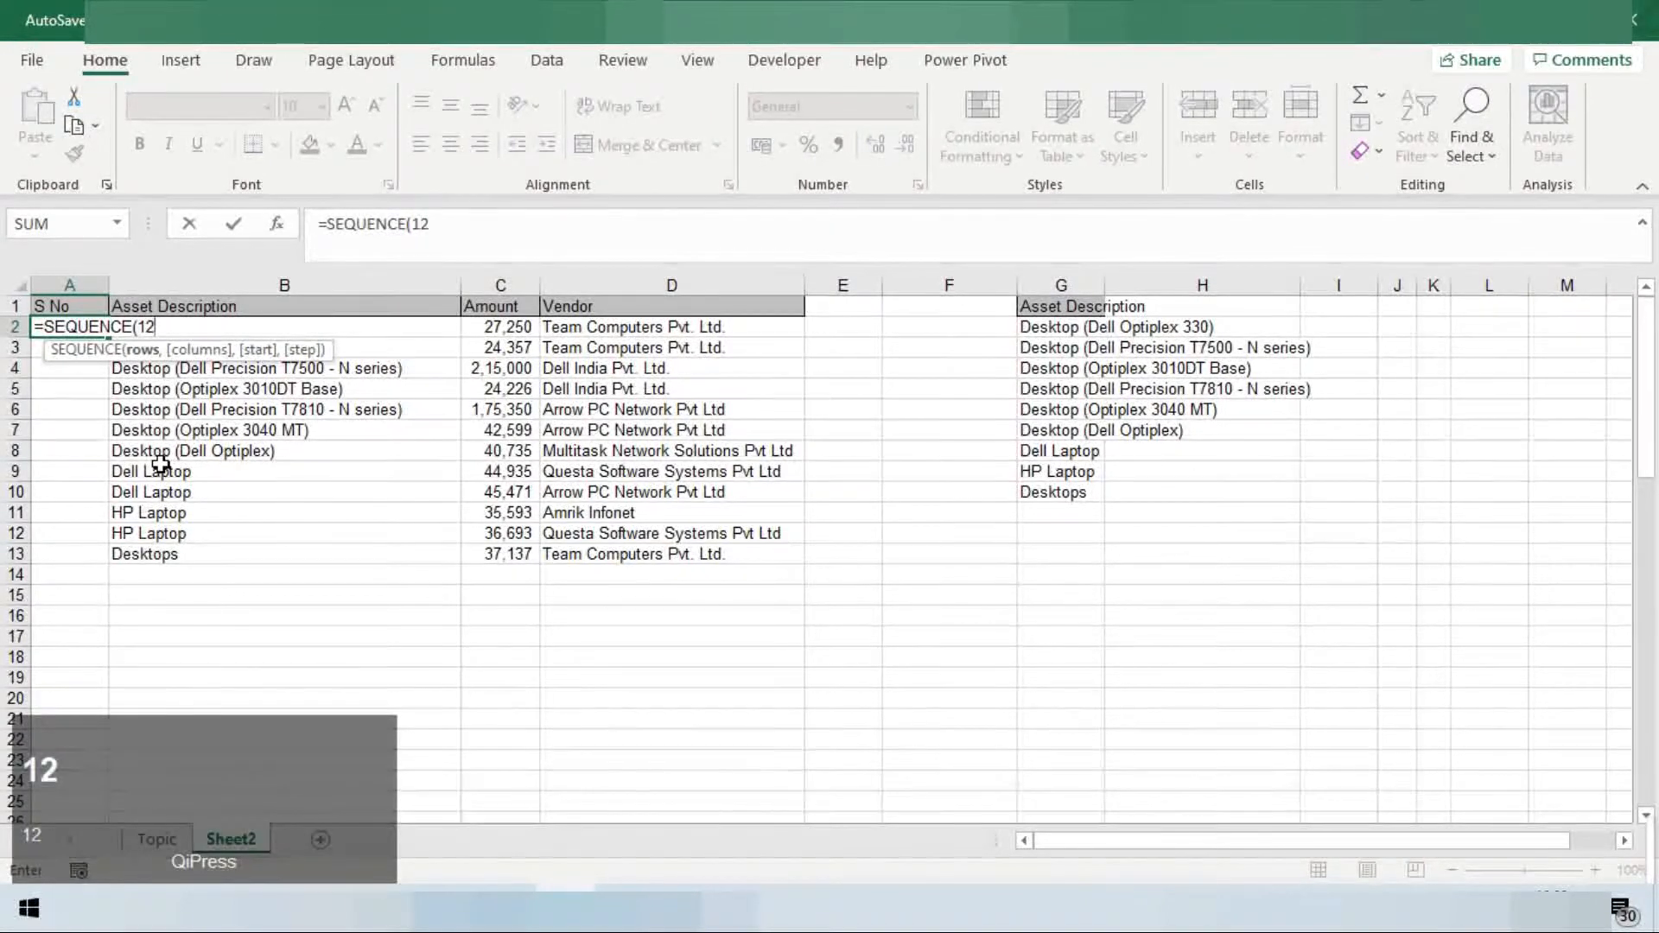
{"action": "type", "text": ")"}
{"action": "key", "text": "Return"}
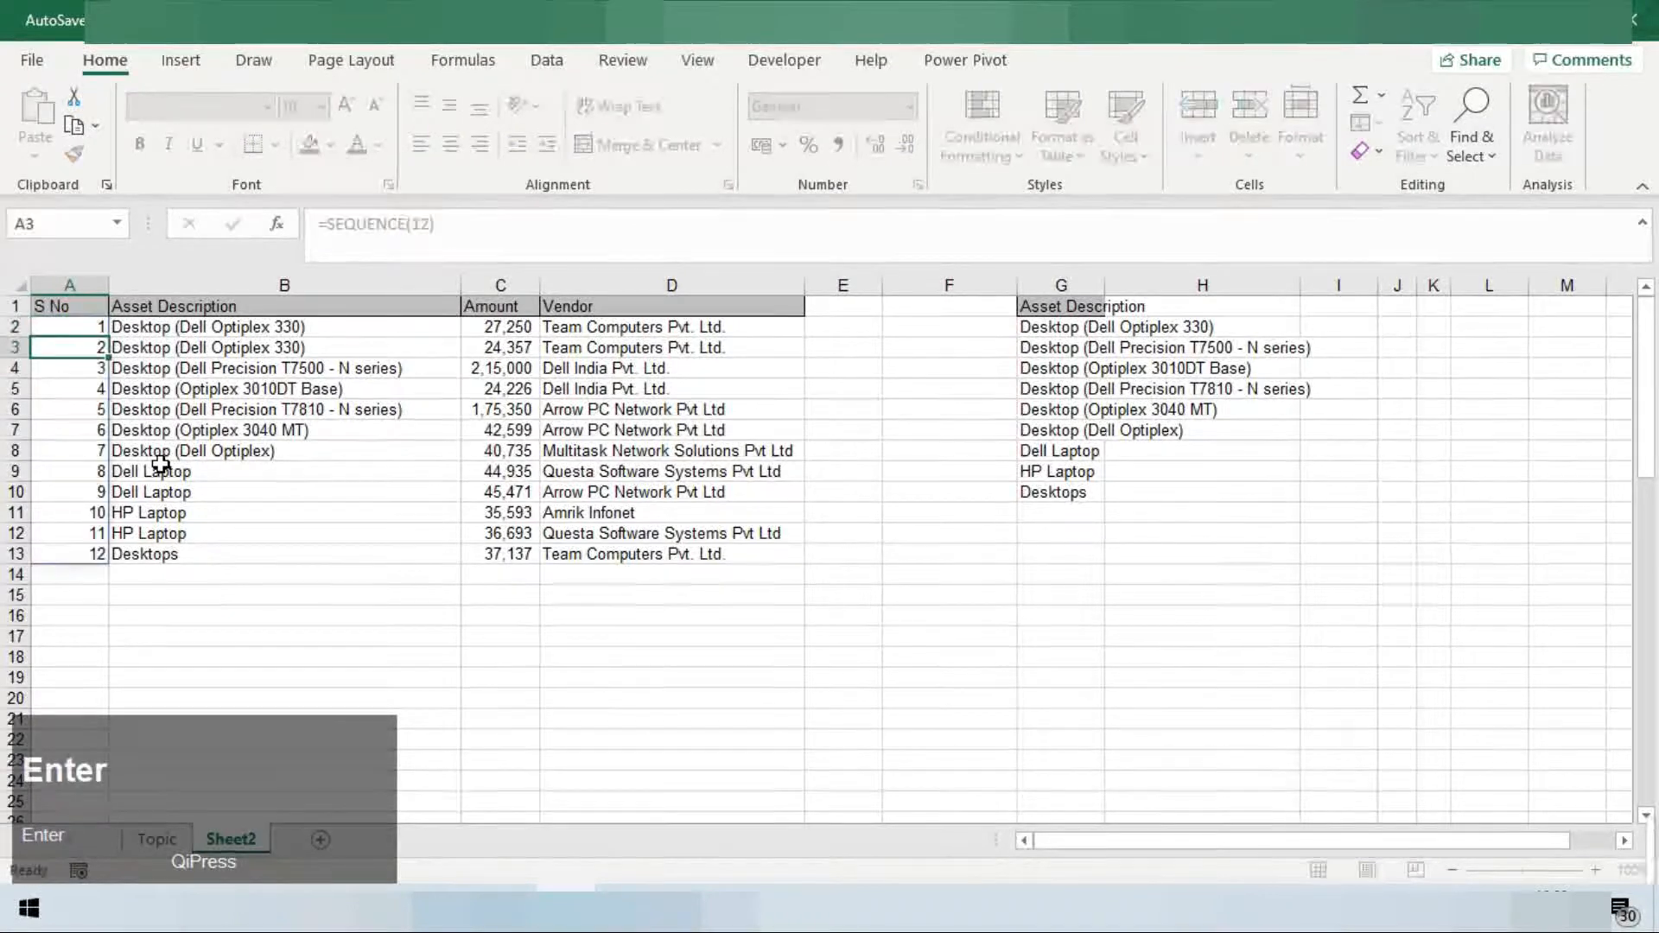
{"action": "key", "text": "ctrl+Down"}
{"action": "key", "text": "ctrl+Up"}
{"action": "key", "text": "Down"}
{"action": "key", "text": "ctrl+shift+Down"}
{"action": "key", "text": "ctrl+Up"}
{"action": "key", "text": "Down"}
Examine the example number grid in B27:D31 below the asset table
{"action": "key", "text": "ctrl+Down"}
{"action": "key", "text": "ctrl+Down"}
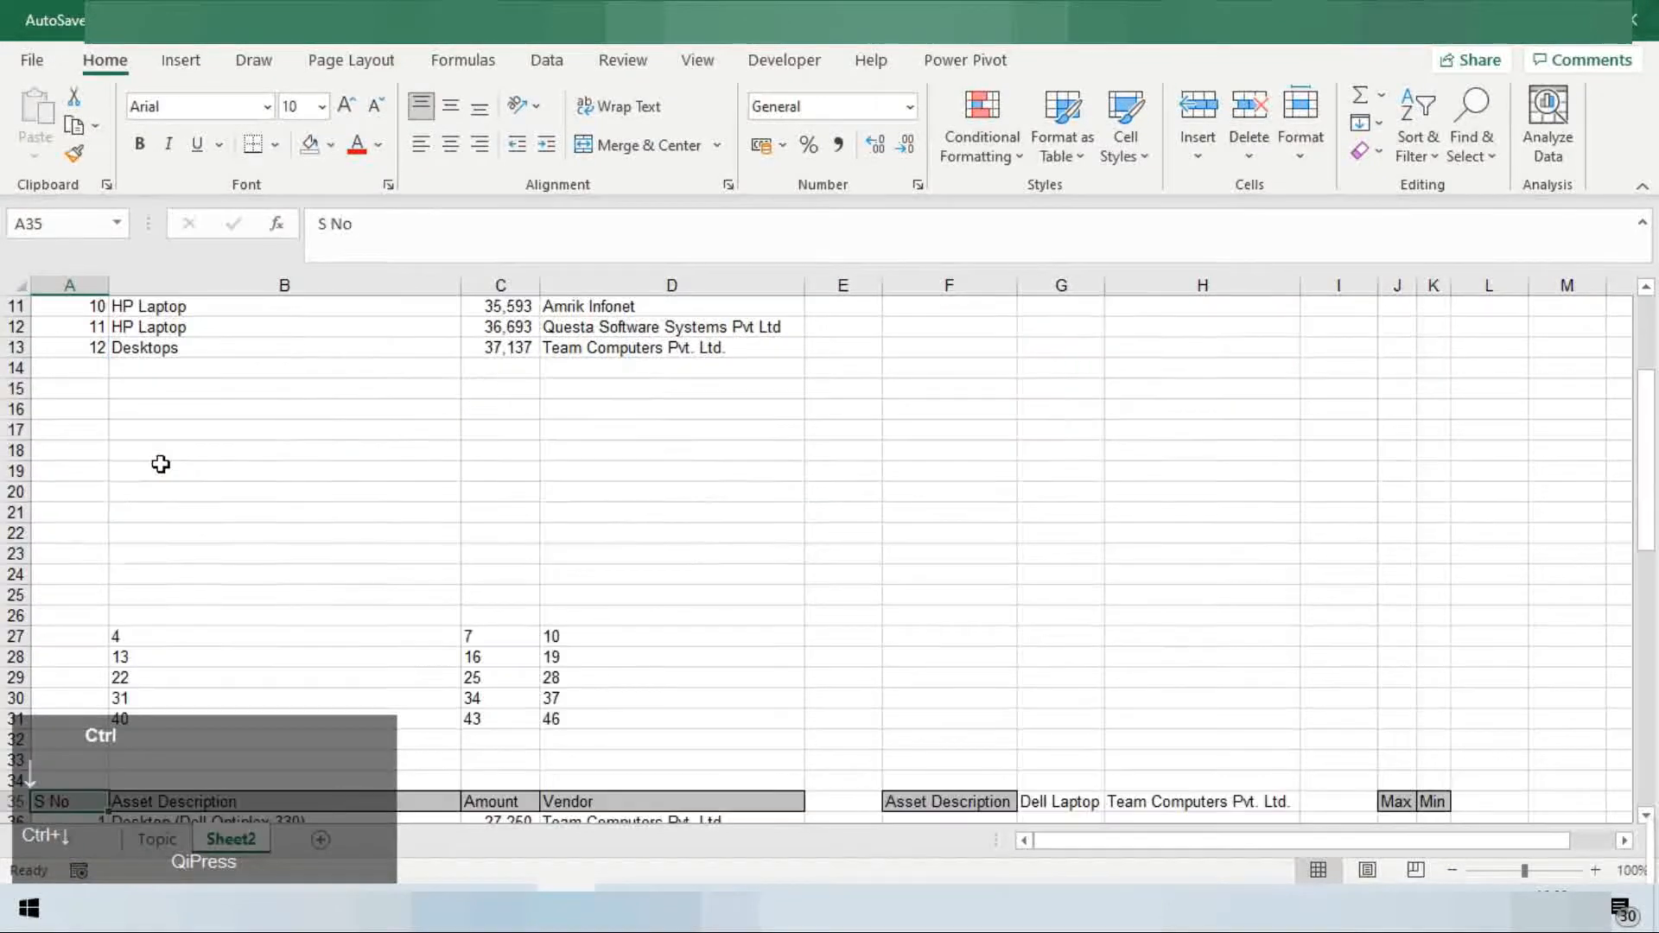
{"action": "key", "text": "Up"}
{"action": "key", "text": "Up"}
{"action": "key", "text": "Up"}
{"action": "key", "text": "Up"}
{"action": "key", "text": "Up"}
{"action": "key", "text": "Up"}
{"action": "key", "text": "Up"}
{"action": "key", "text": "Right"}
{"action": "key", "text": "Up"}
{"action": "key", "text": "Up"}
{"action": "key", "text": "Up"}
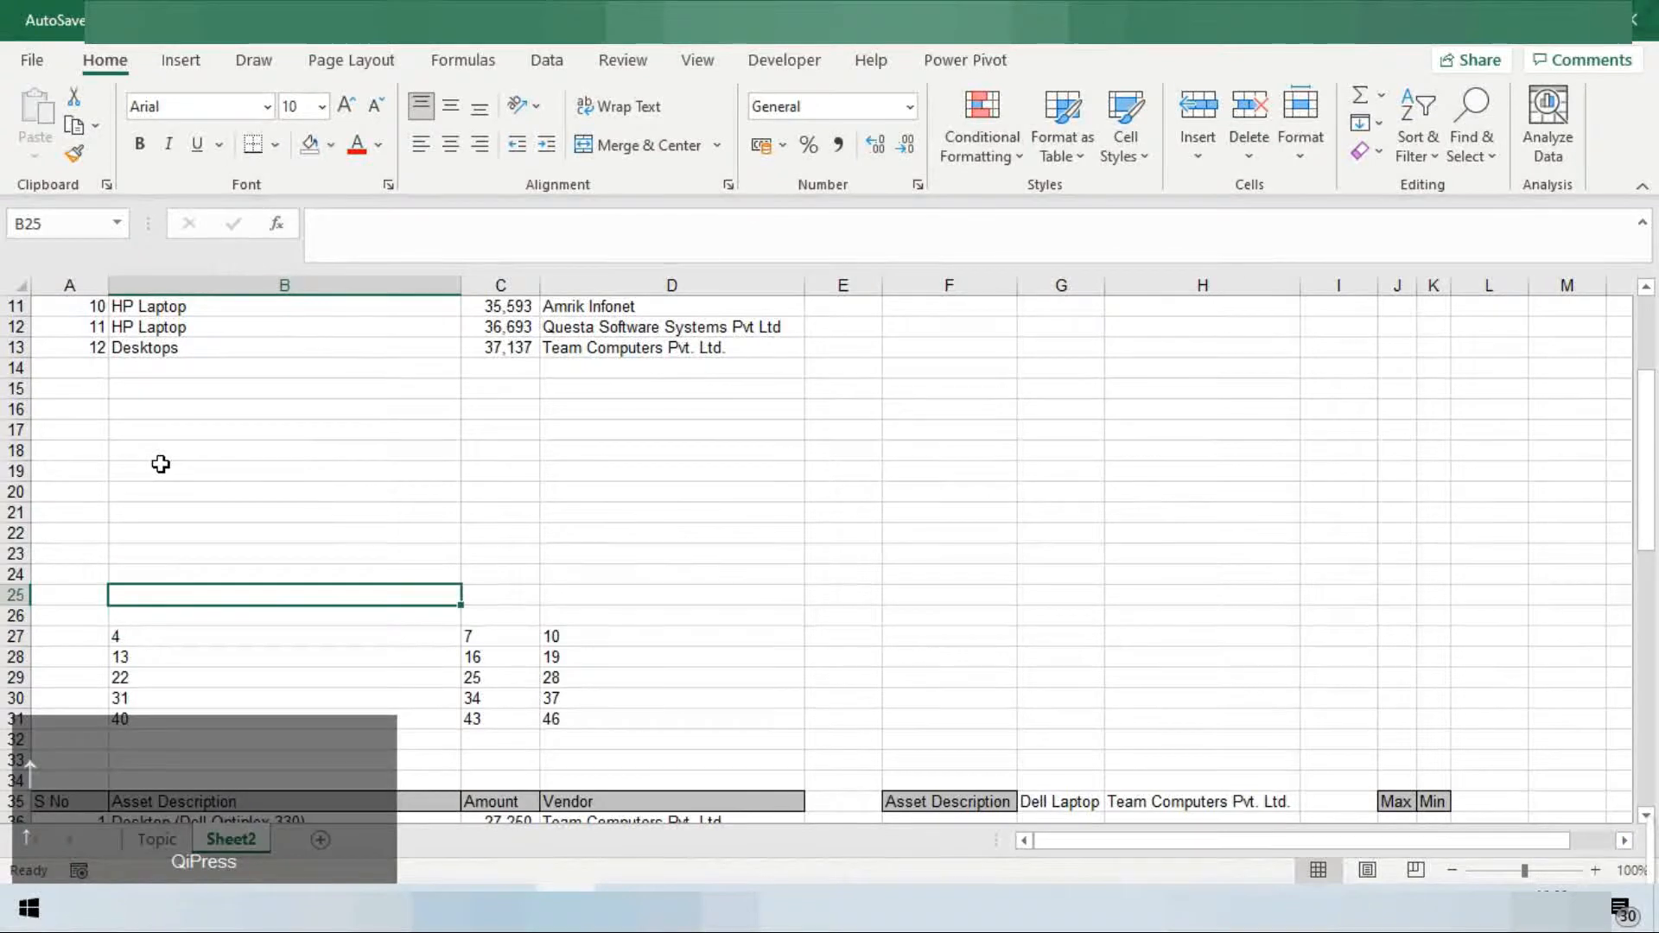
{"action": "key", "text": "ctrl+Down"}
{"action": "key", "text": "Down"}
{"action": "key", "text": "Up"}
{"action": "key", "text": "ctrl+Right"}
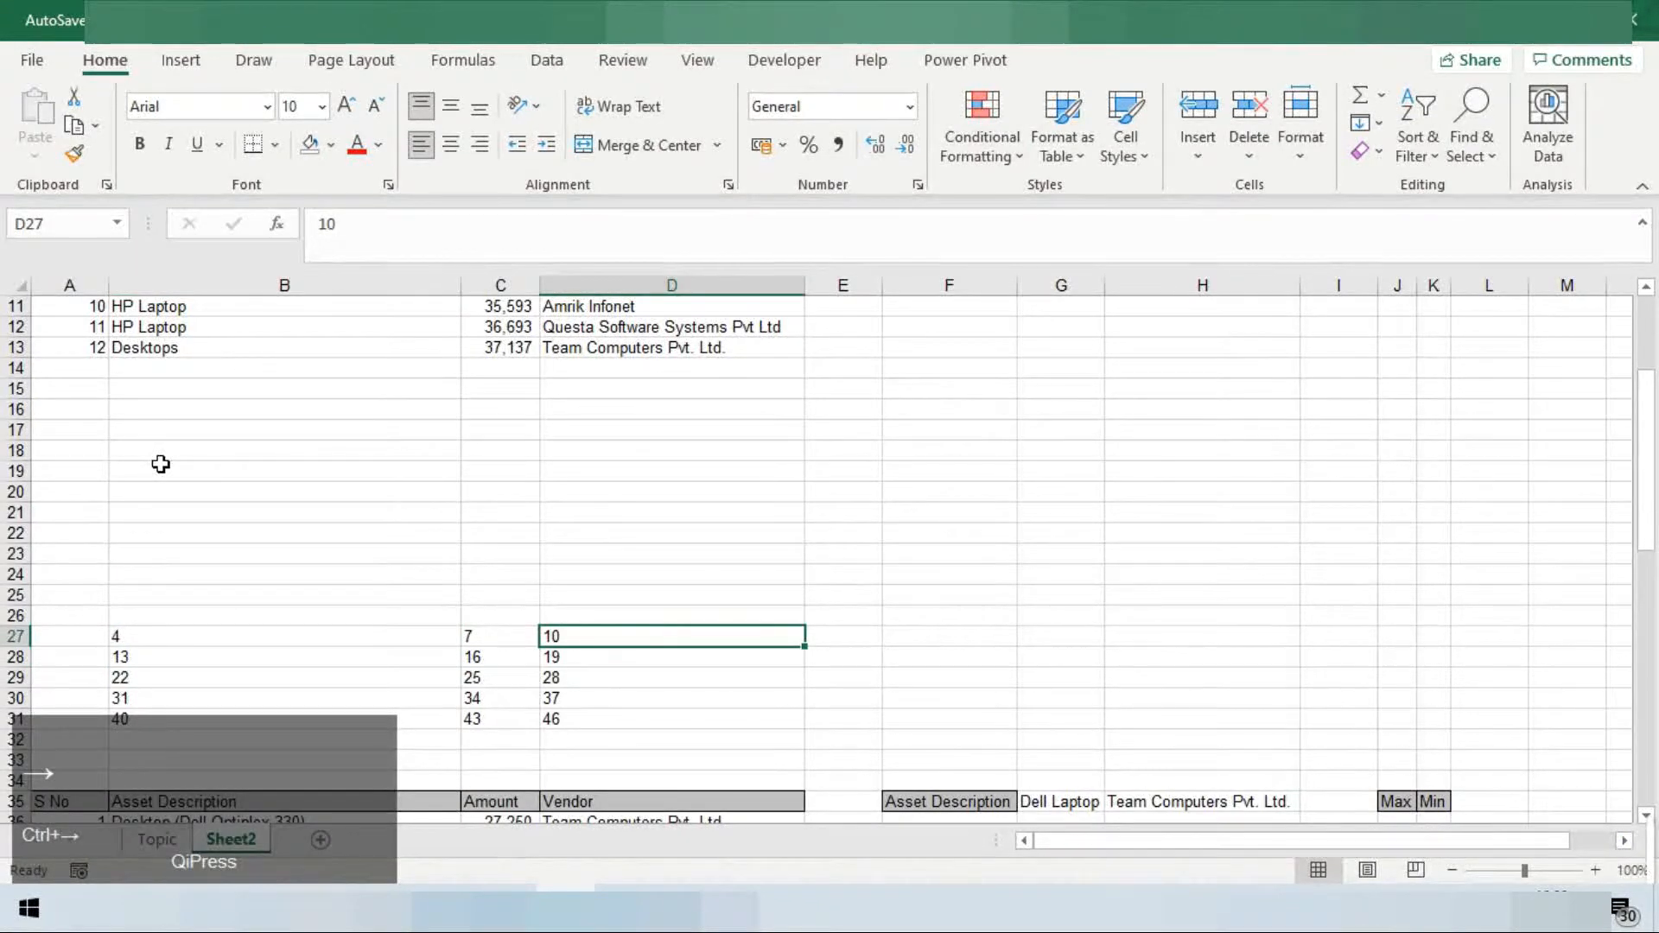
Generate a number grid by entering =SEQUENCE(6,3,2,3) in B19, above the example grid
{"action": "key", "text": "Up"}
{"action": "key", "text": "Up"}
{"action": "key", "text": "Up"}
{"action": "key", "text": "Up"}
{"action": "key", "text": "Up"}
{"action": "key", "text": "Up"}
{"action": "key", "text": "Up"}
{"action": "key", "text": "Left"}
{"action": "key", "text": "Up"}
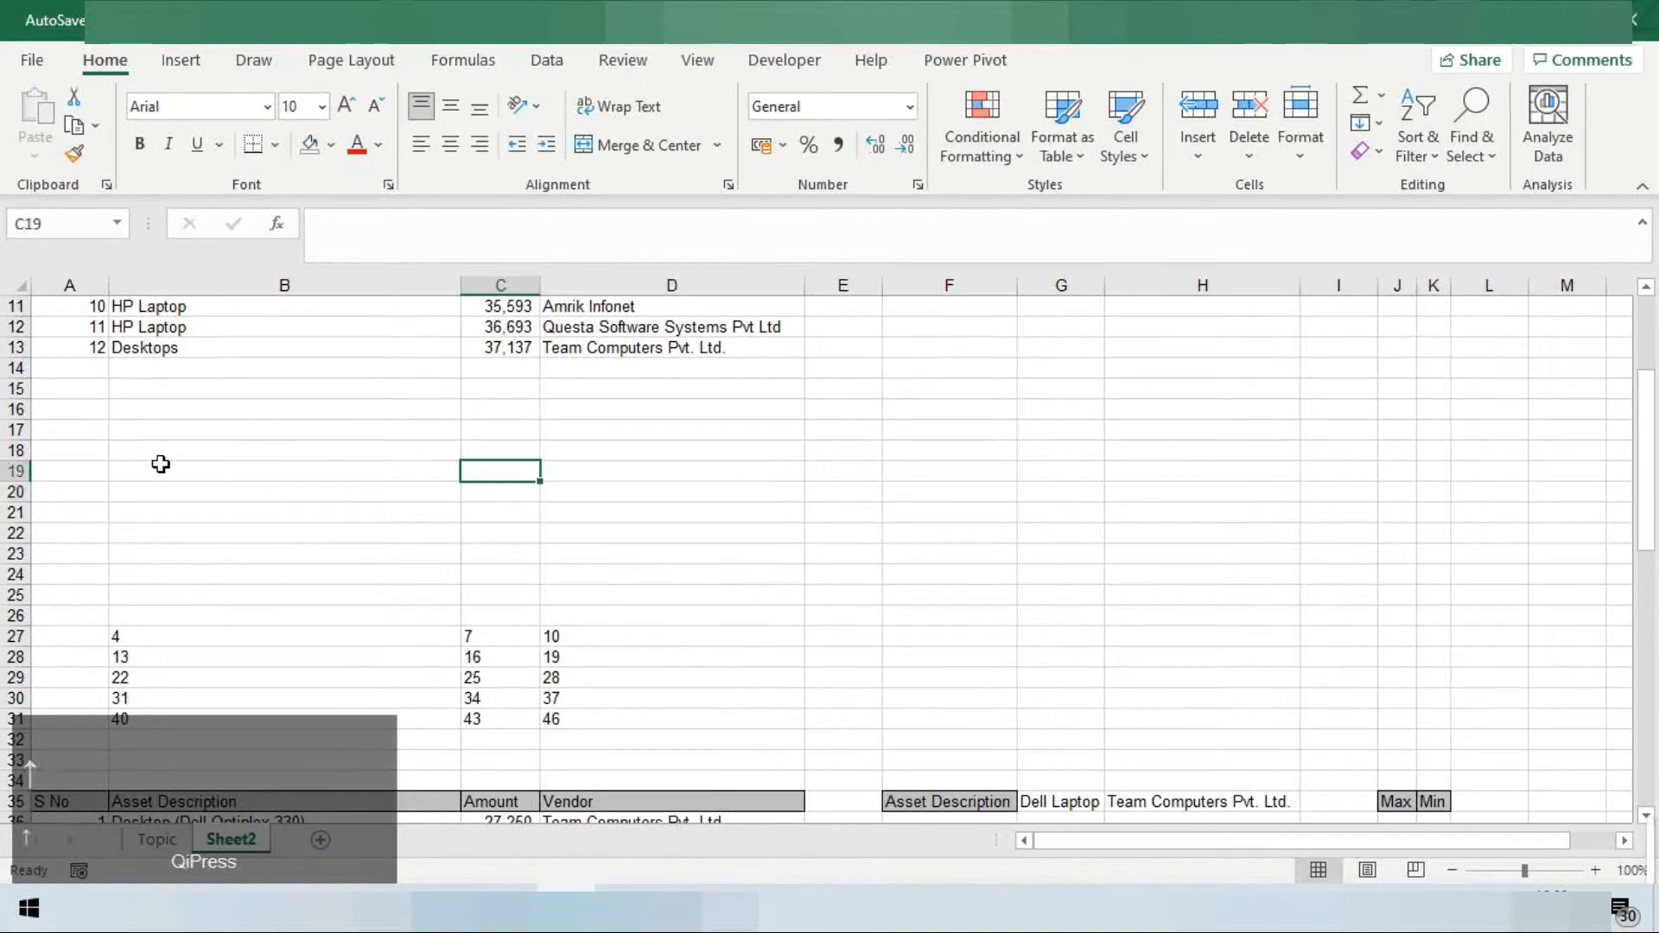
{"action": "key", "text": "Left"}
{"action": "type", "text": "=seq"}
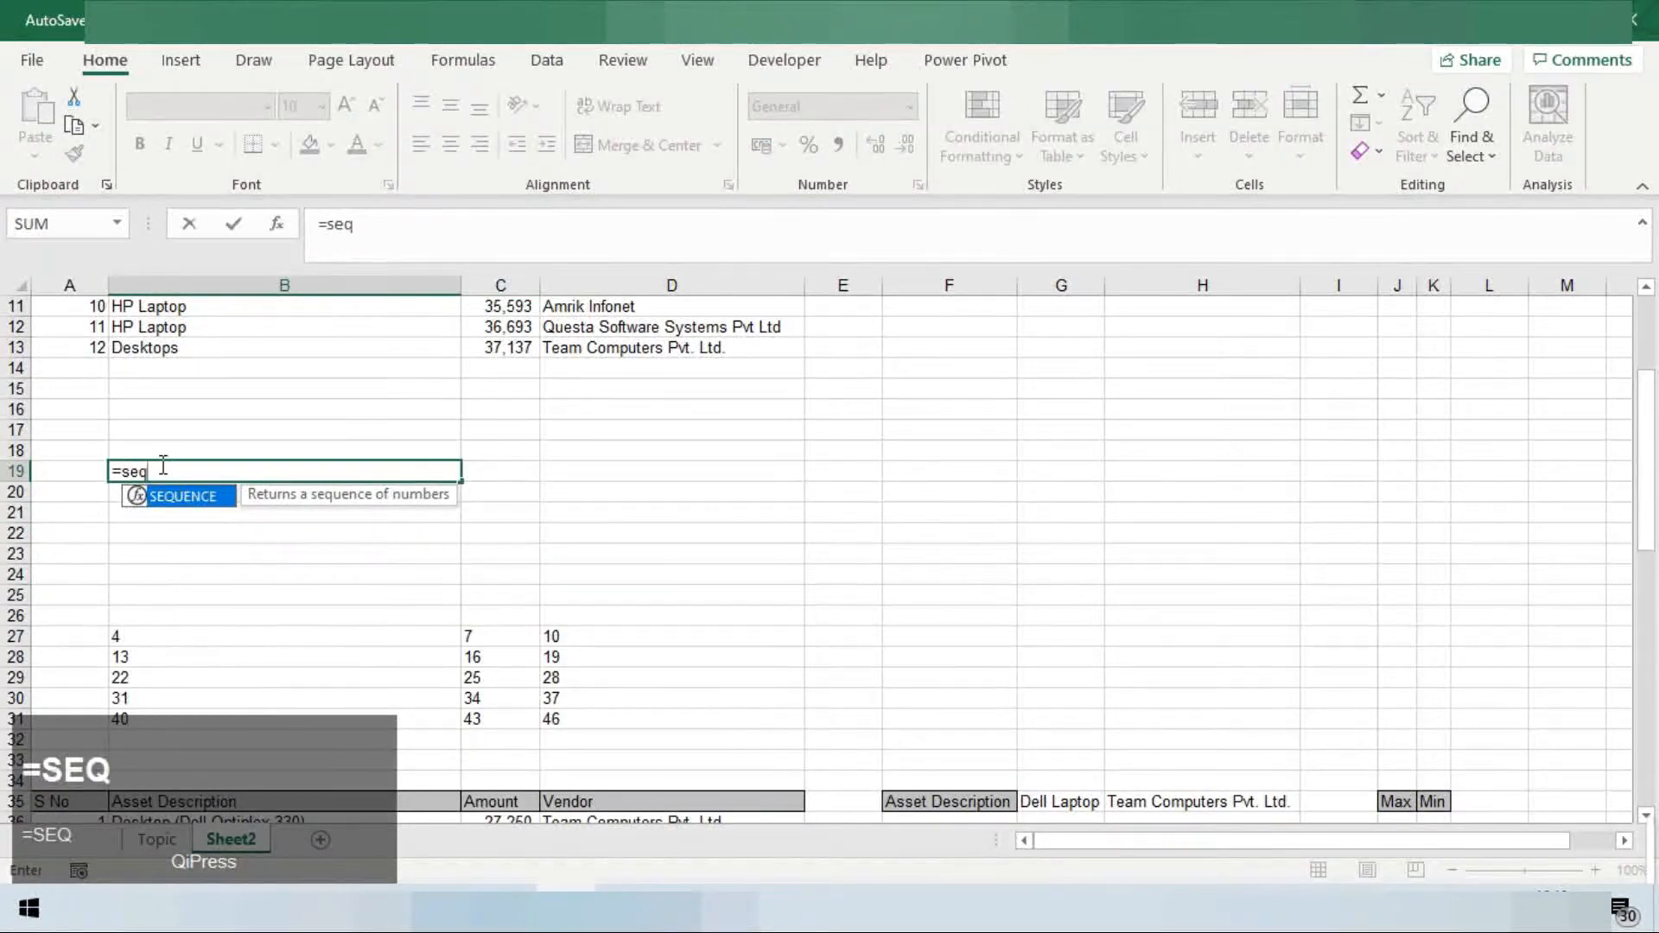
{"action": "key", "text": "Tab"}
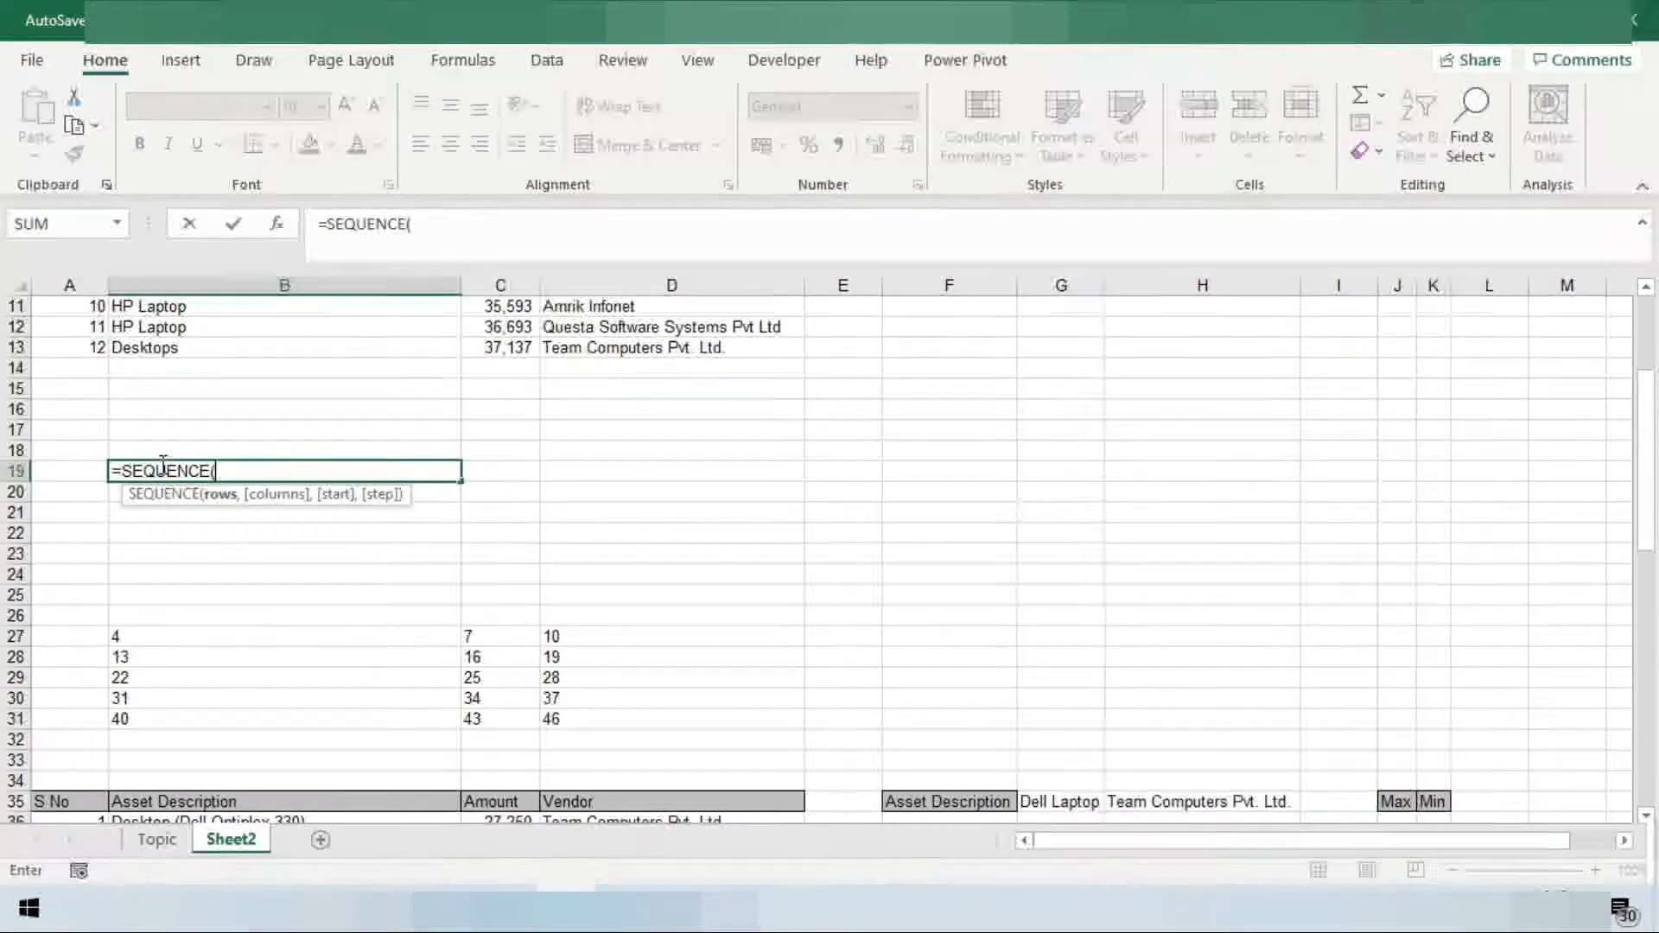
{"action": "type", "text": "6,"}
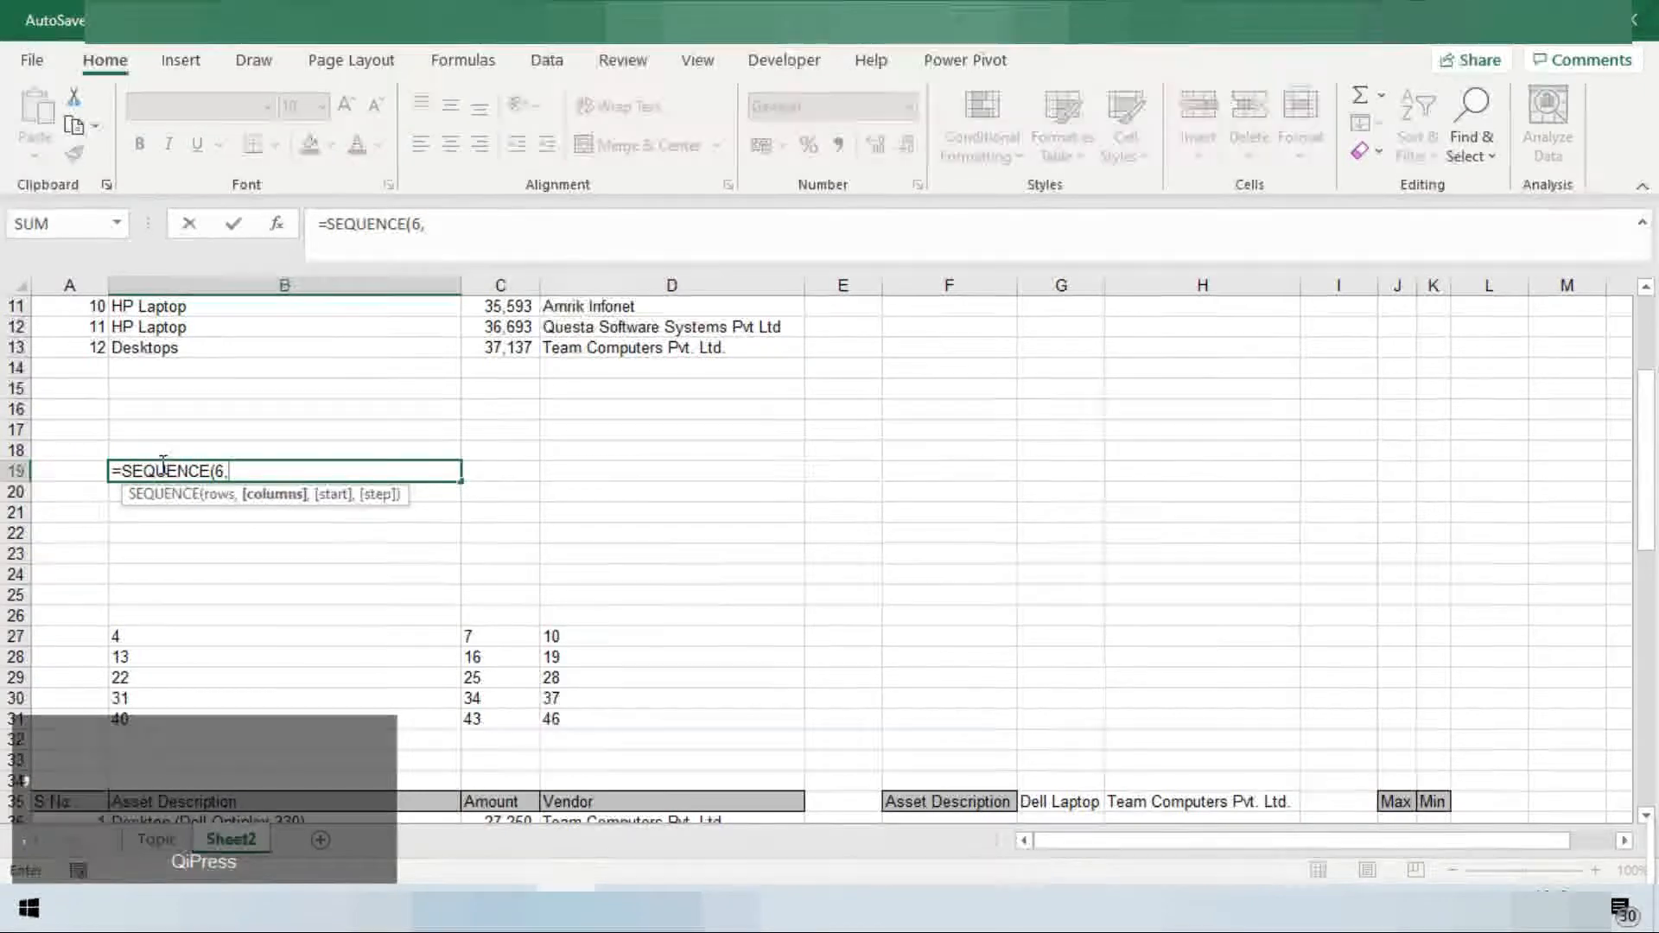
{"action": "type", "text": "3,"}
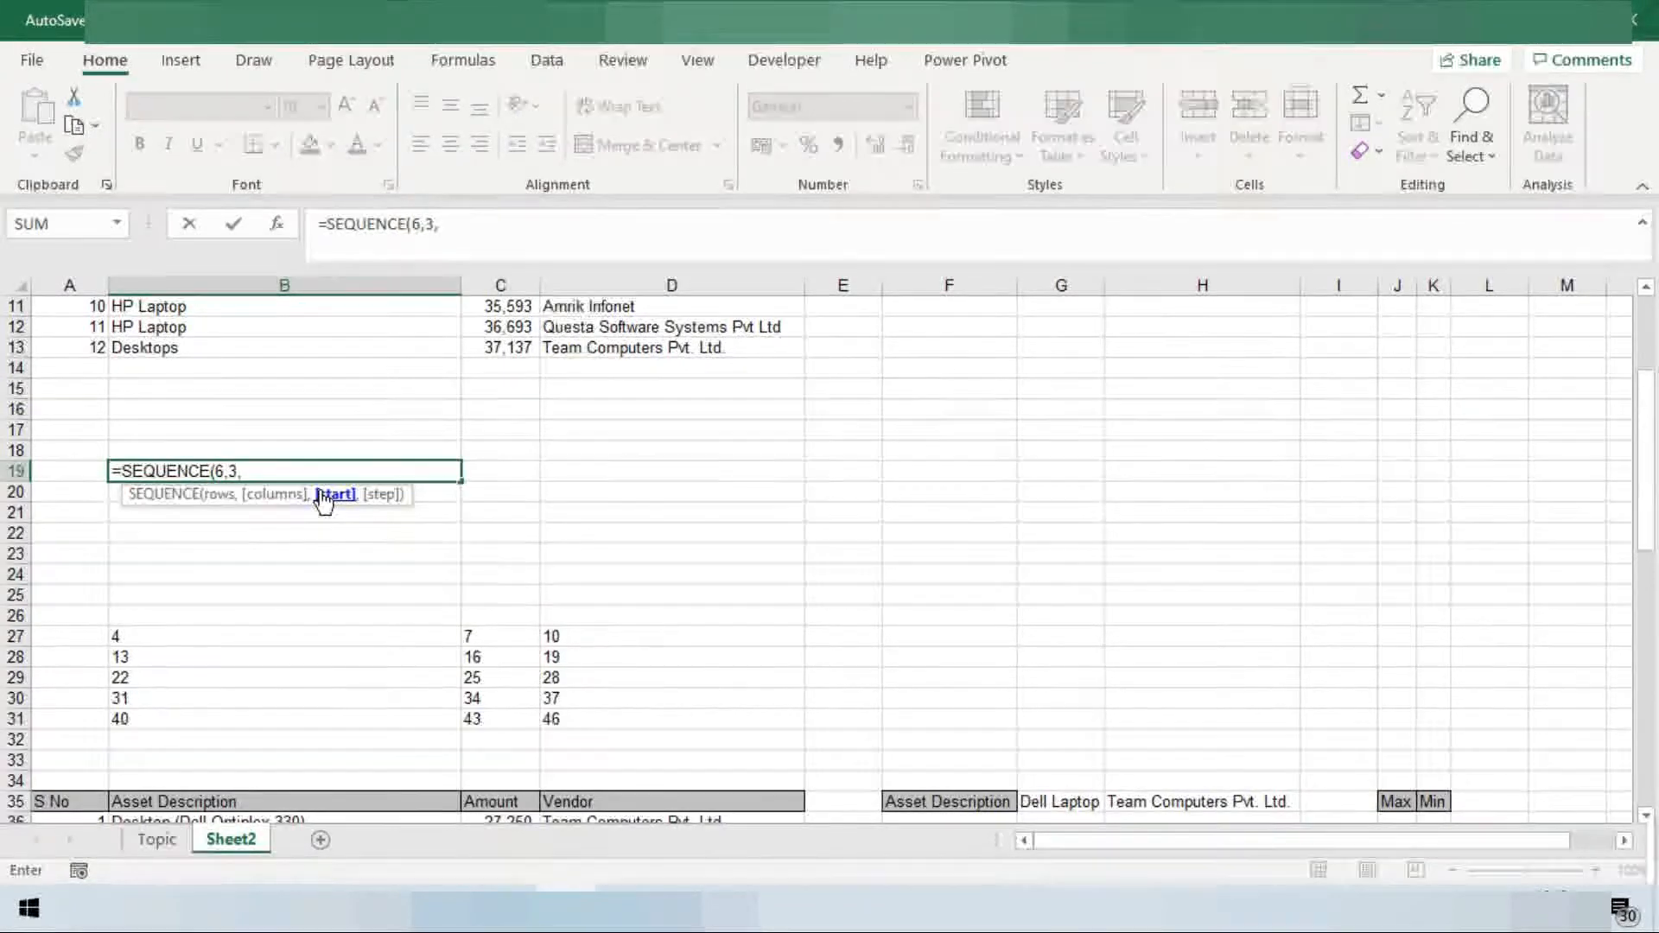
{"action": "type", "text": "2,"}
{"action": "type", "text": "3"}
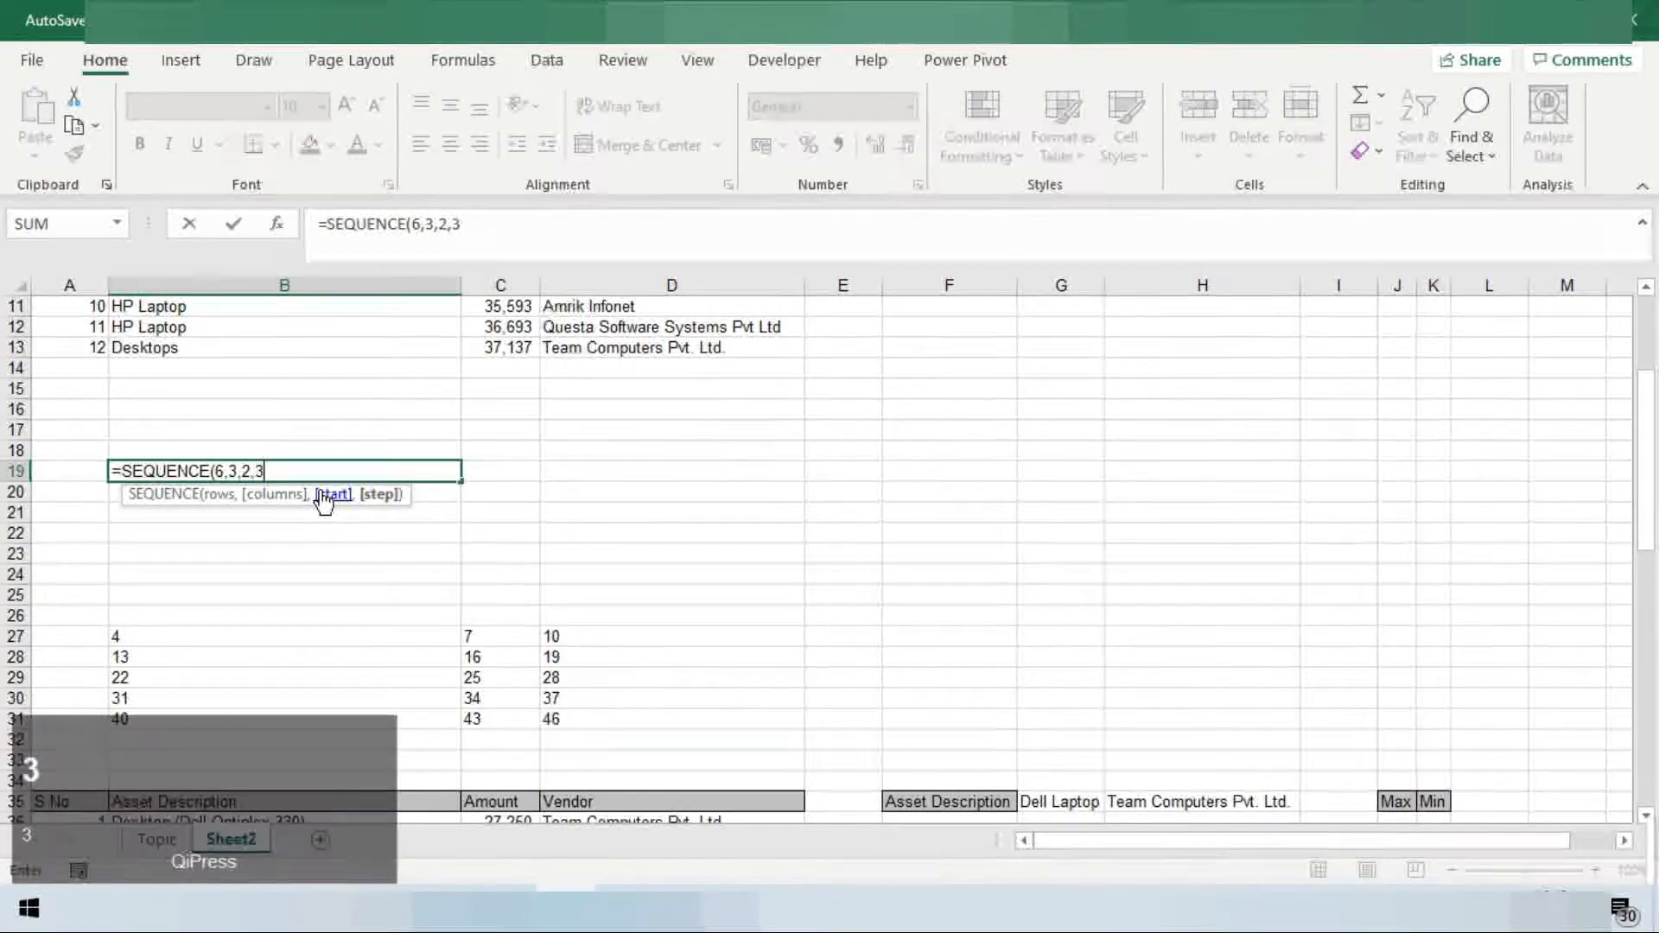
{"action": "type", "text": ")"}
{"action": "key", "text": "Return"}
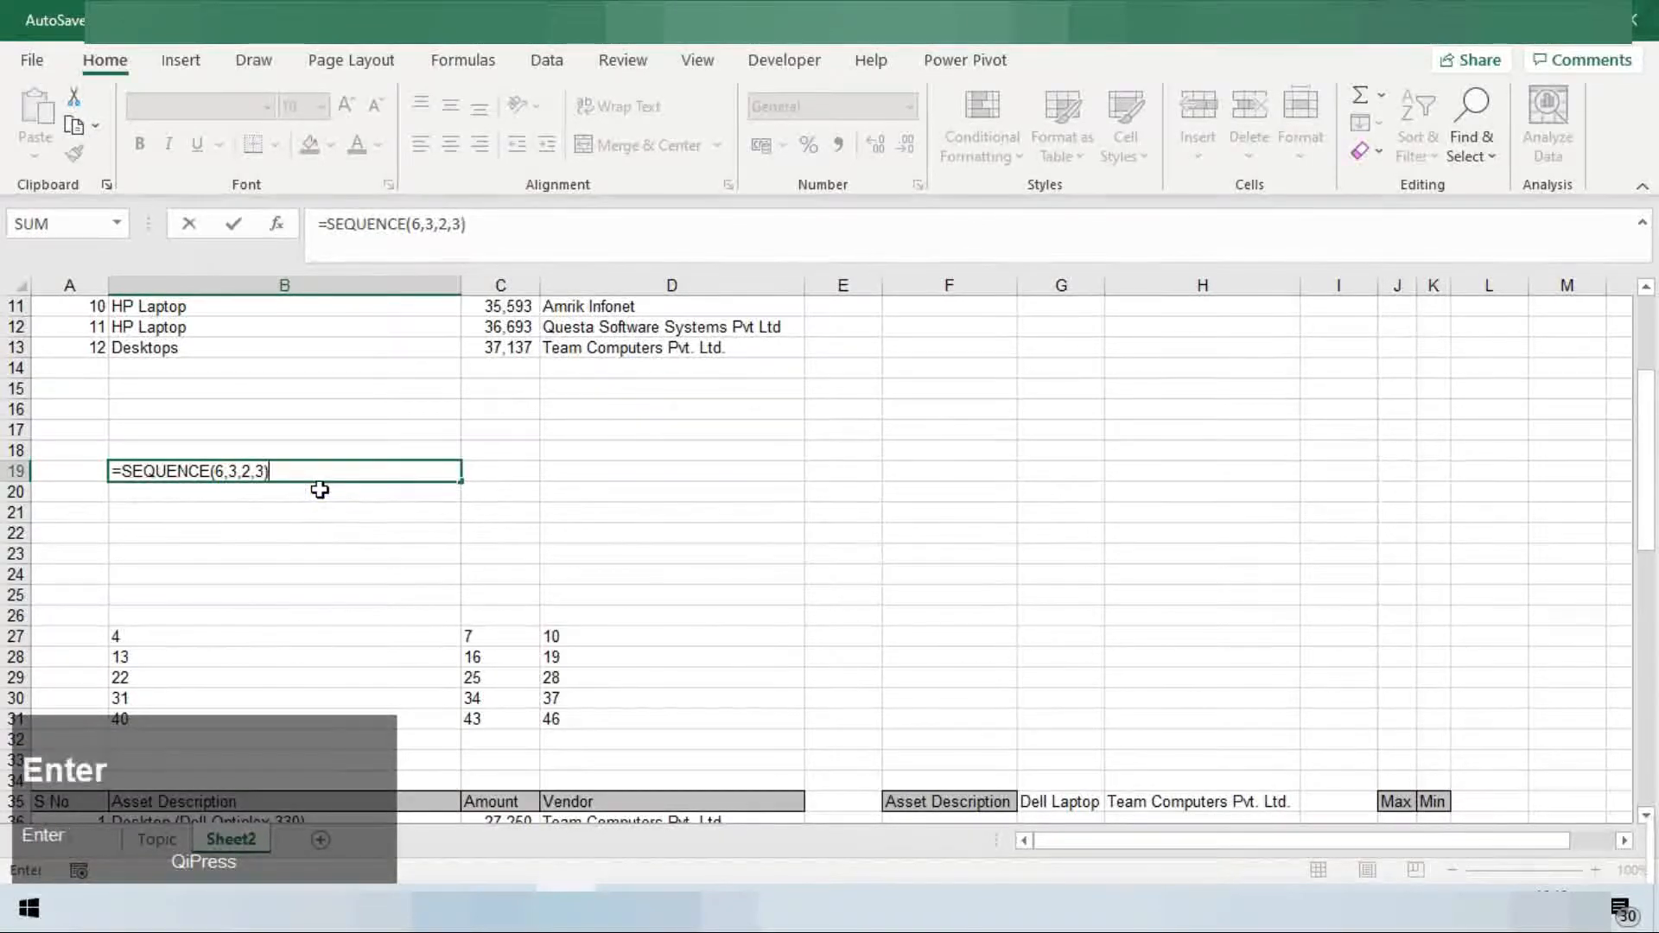
Check how the numbers run across and down the SEQUENCE grid in B19:D24
{"action": "key", "text": "Up"}
{"action": "key", "text": "Right"}
{"action": "key", "text": "Right"}
{"action": "key", "text": "Down"}
{"action": "key", "text": "Left"}
{"action": "key", "text": "Left"}
{"action": "key", "text": "Right"}
{"action": "key", "text": "Right"}
{"action": "key", "text": "Right"}
{"action": "key", "text": "Left"}
{"action": "key", "text": "Left"}
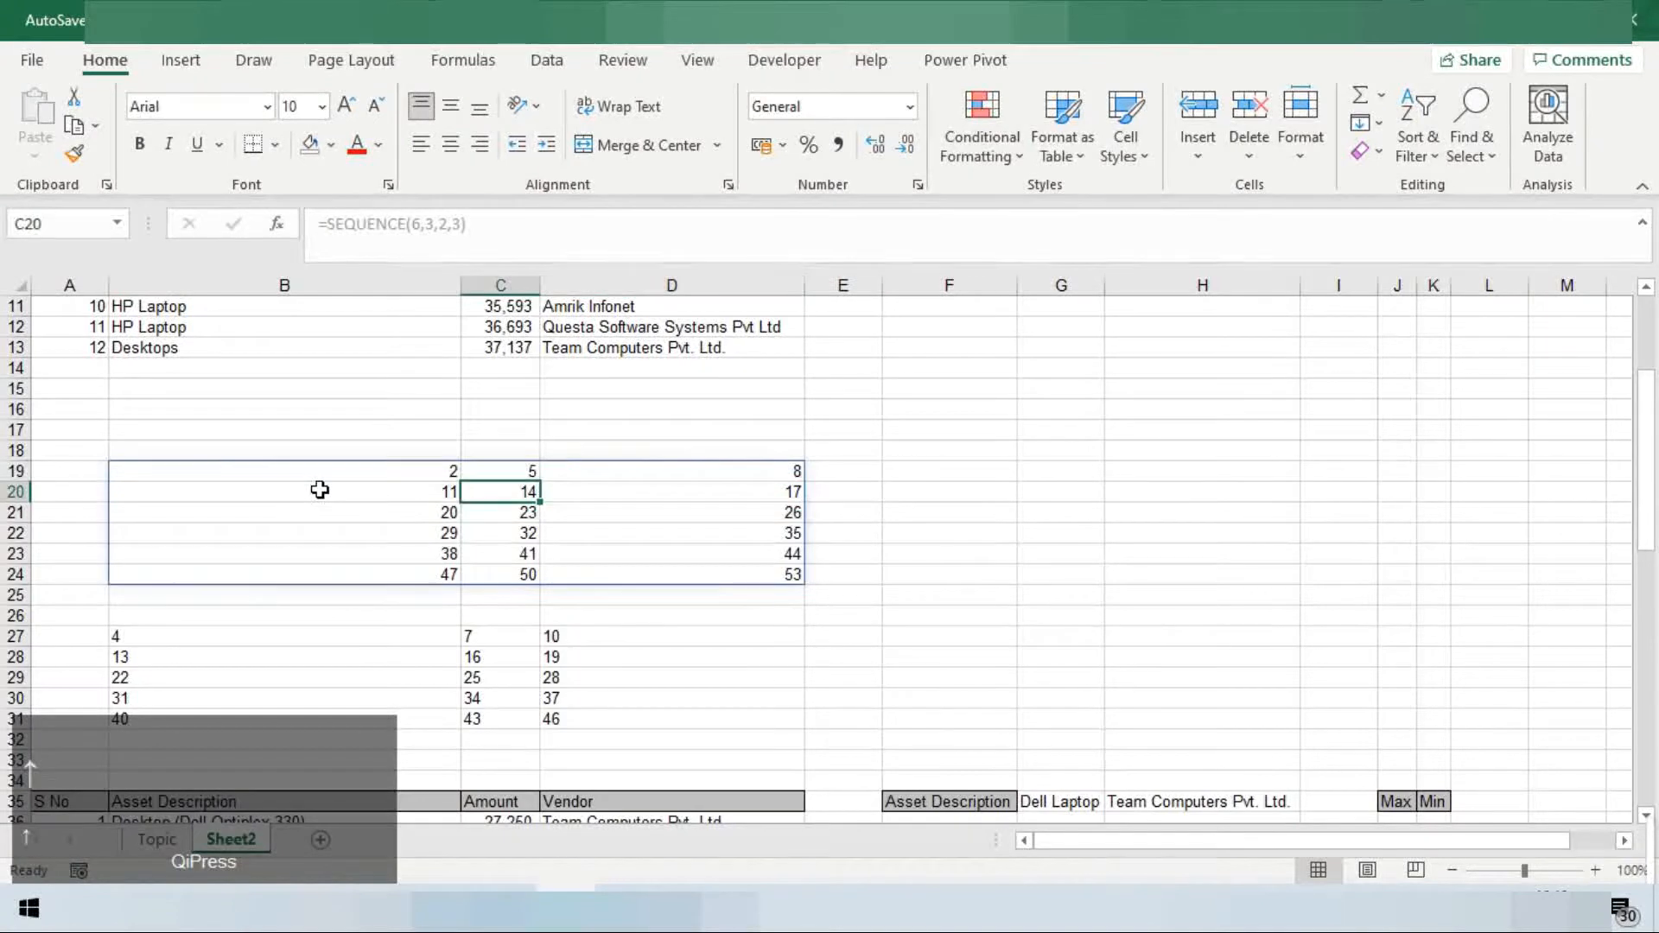
Change the step argument of the SEQUENCE formula in B19 to 4
{"action": "key", "text": "Up"}
{"action": "key", "text": "Left"}
{"action": "key", "text": "F2"}
{"action": "key", "text": "Left"}
{"action": "key", "text": "BackSpace"}
{"action": "type", "text": "4"}
{"action": "key", "text": "Return"}
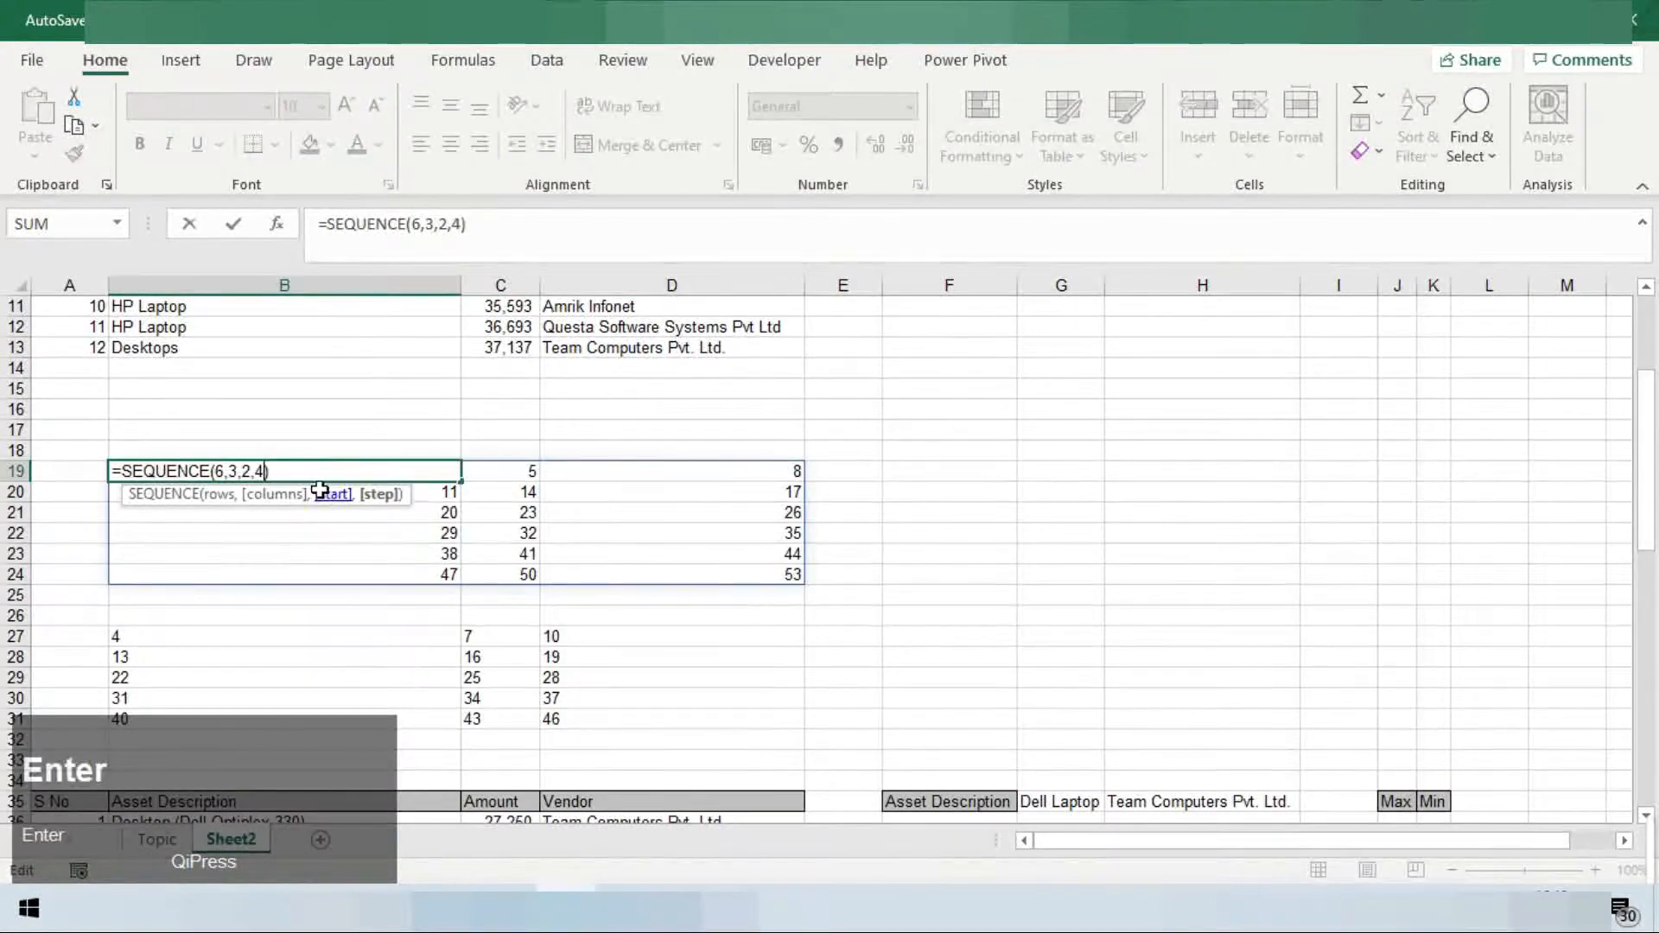
Examine the recalculated grid in B19:D24 by row and column, and select the whole spilled range
{"action": "key", "text": "Up"}
{"action": "key", "text": "Right"}
{"action": "key", "text": "Right"}
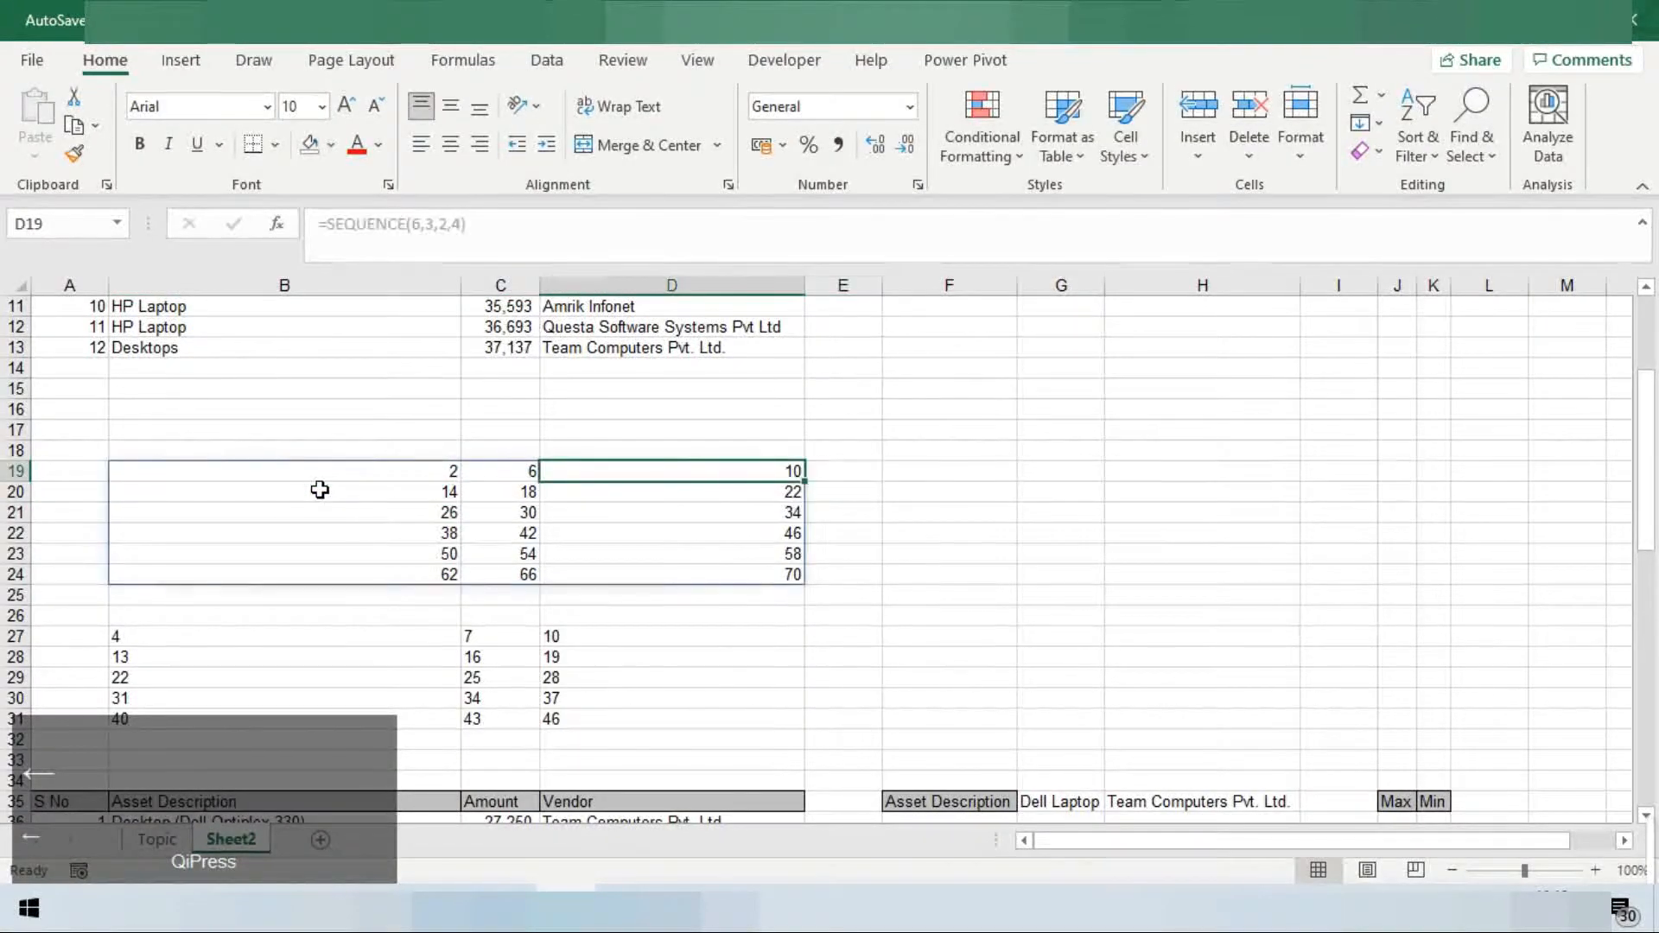
{"action": "key", "text": "Left"}
{"action": "key", "text": "Left"}
{"action": "key", "text": "Down"}
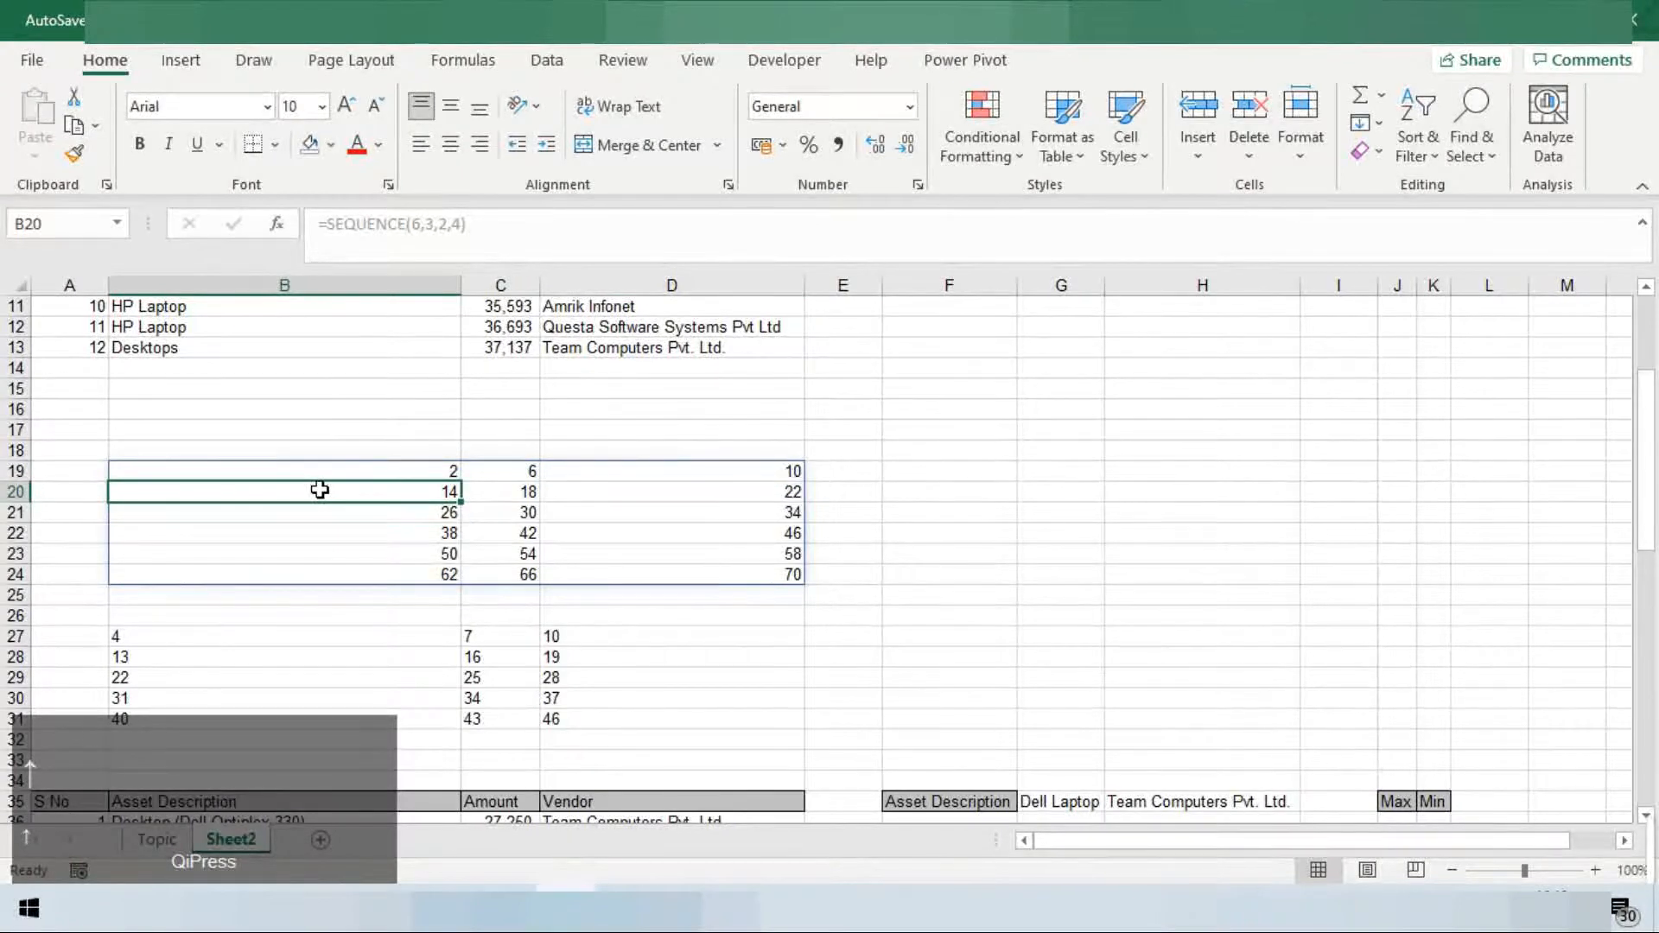
{"action": "key", "text": "ctrl+Up"}
{"action": "key", "text": "ctrl+shift+Right"}
{"action": "key", "text": "ctrl+shift+Down"}
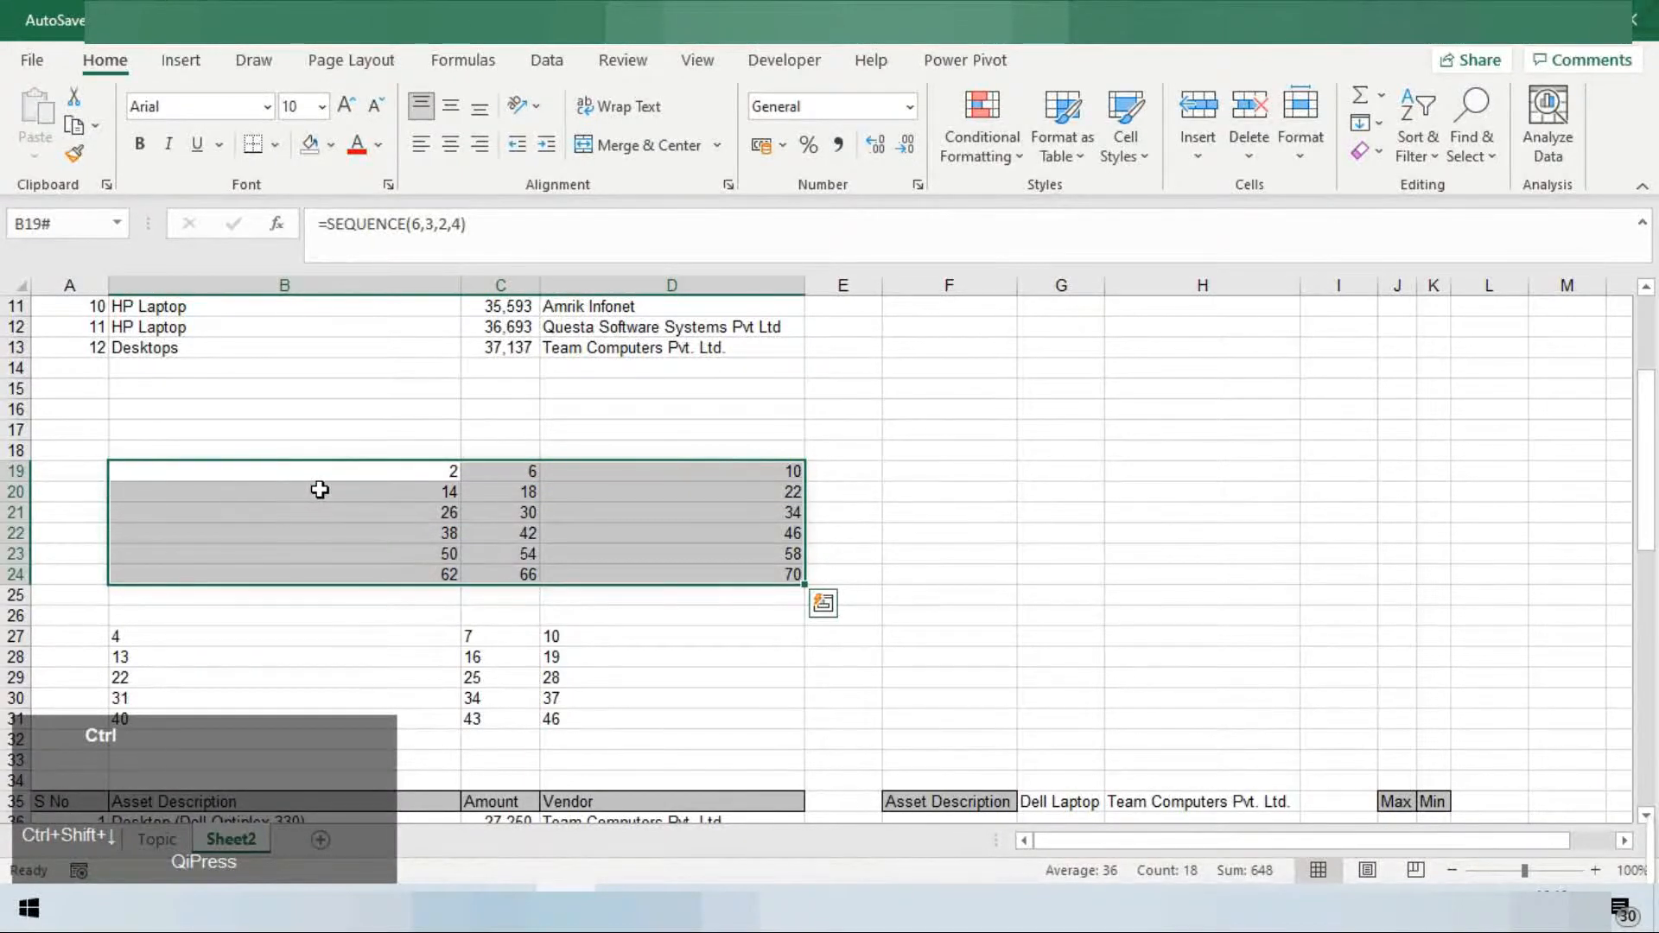
Tick off Sequence on the Topic sheet by copying the check mark from C6 to C7
{"action": "key", "text": "ctrl+Page_Up"}
{"action": "key", "text": "Up"}
{"action": "key", "text": "ctrl+Right"}
{"action": "key", "text": "ctrl+c"}
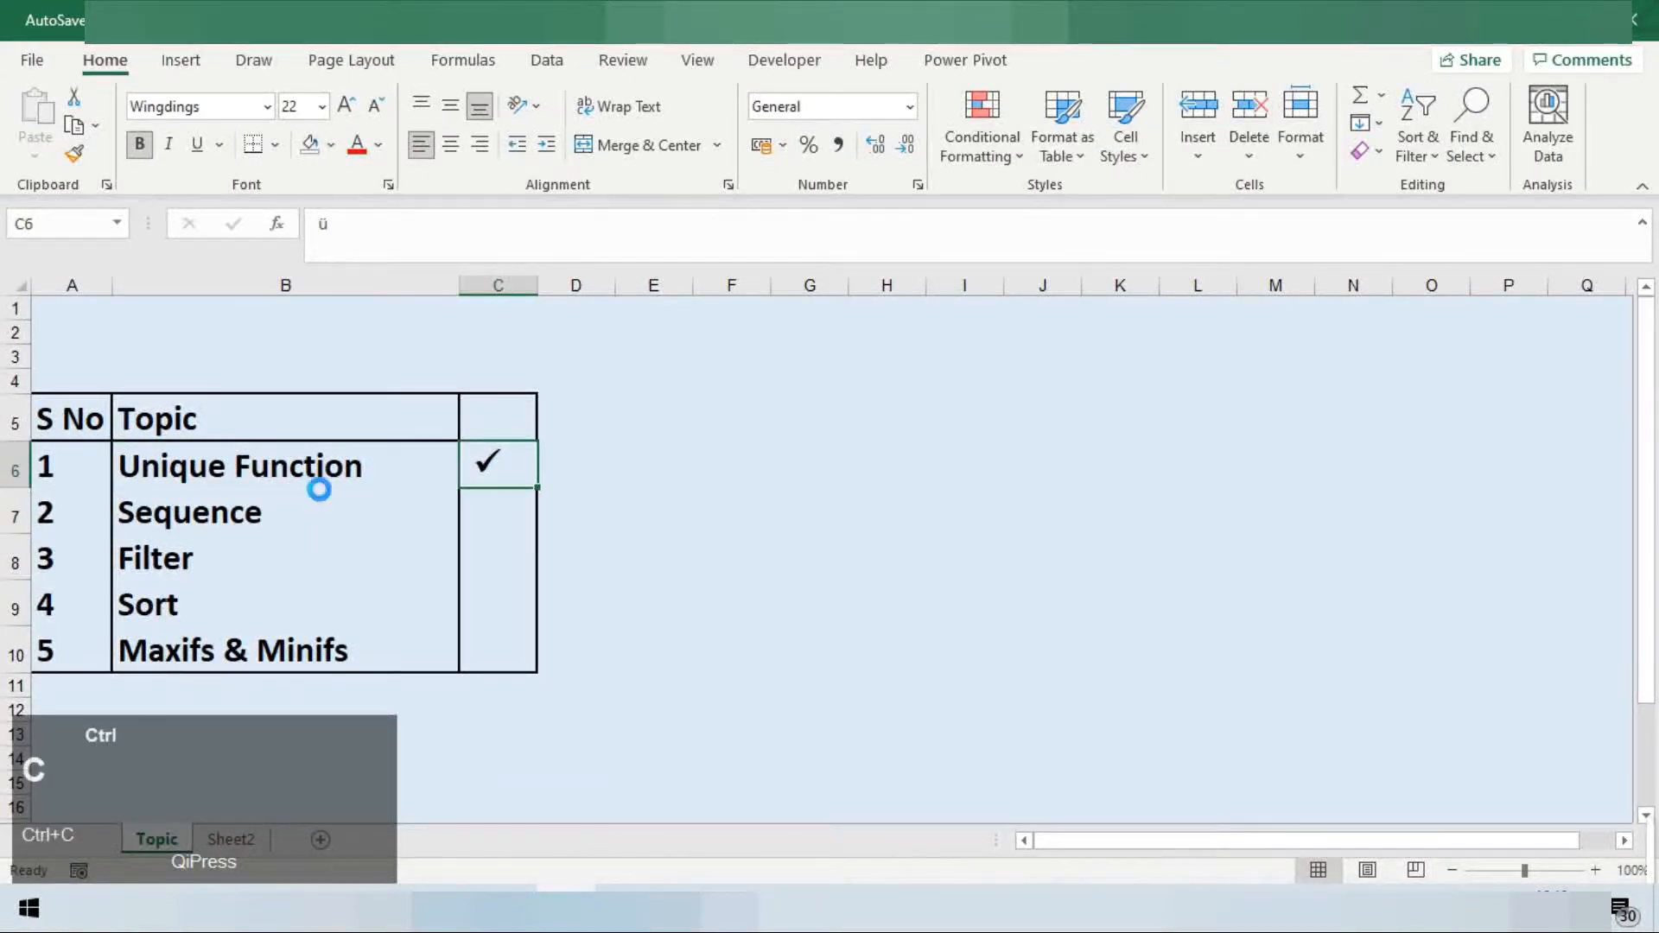
{"action": "key", "text": "Down"}
{"action": "key", "text": "ctrl+v"}
{"action": "key", "text": "Left"}
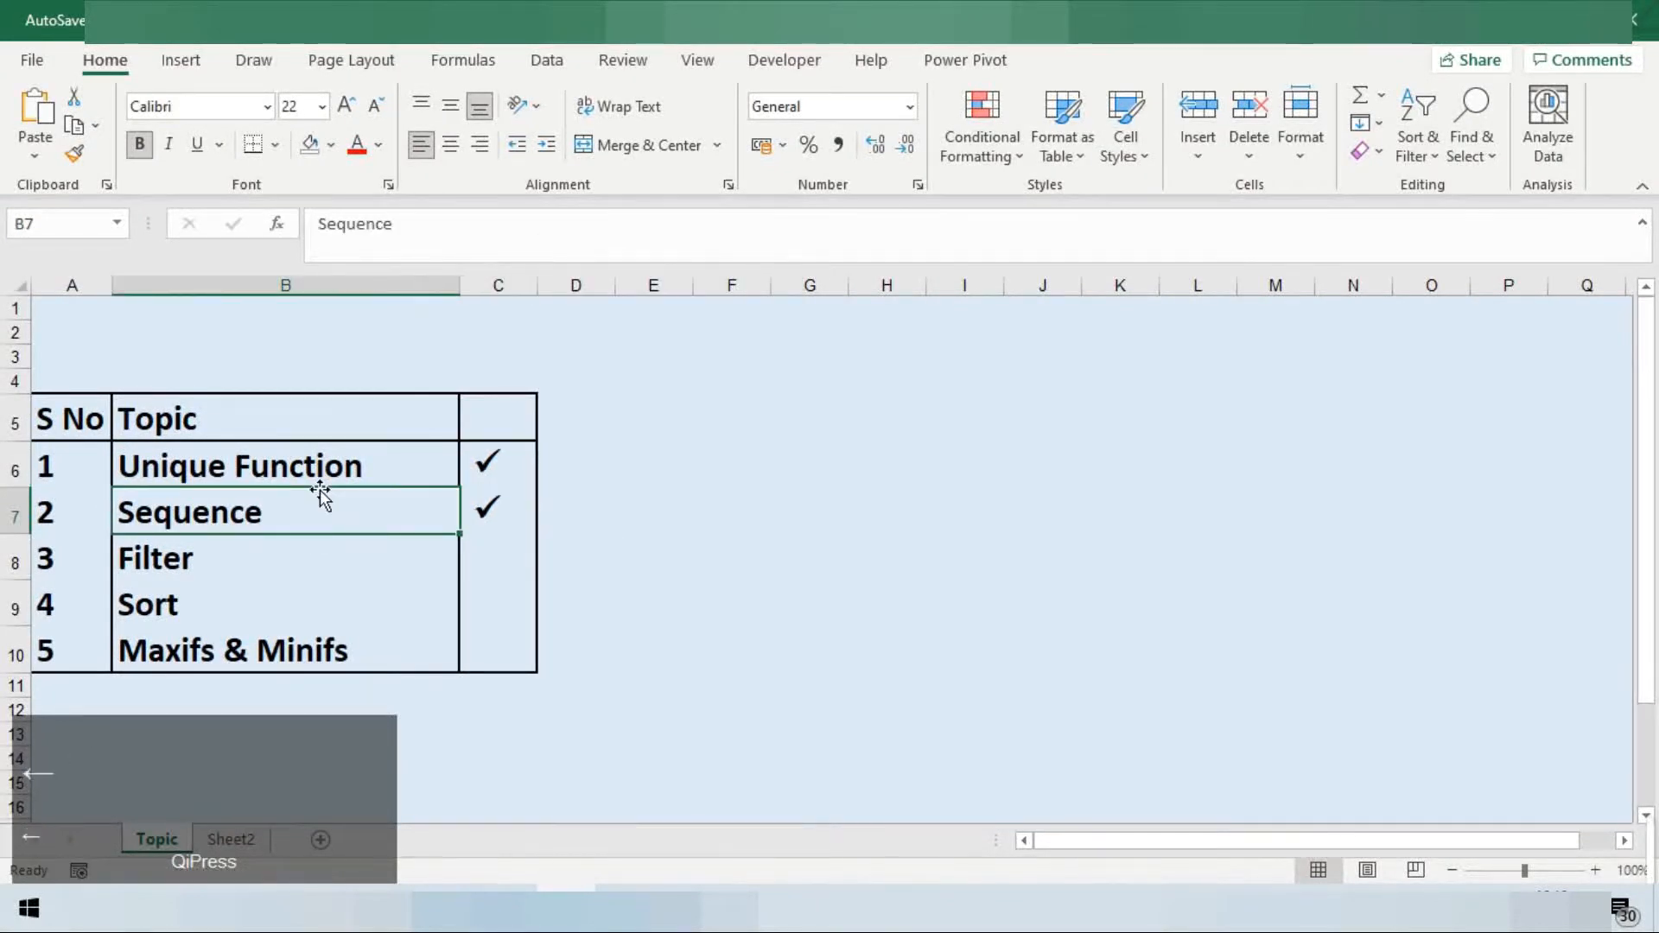
Return to Sheet2, go to the asset table in rows 35 to 47, and look at the advanced filtering option
{"action": "key", "text": "Down"}
{"action": "key", "text": "ctrl+Page_Down"}
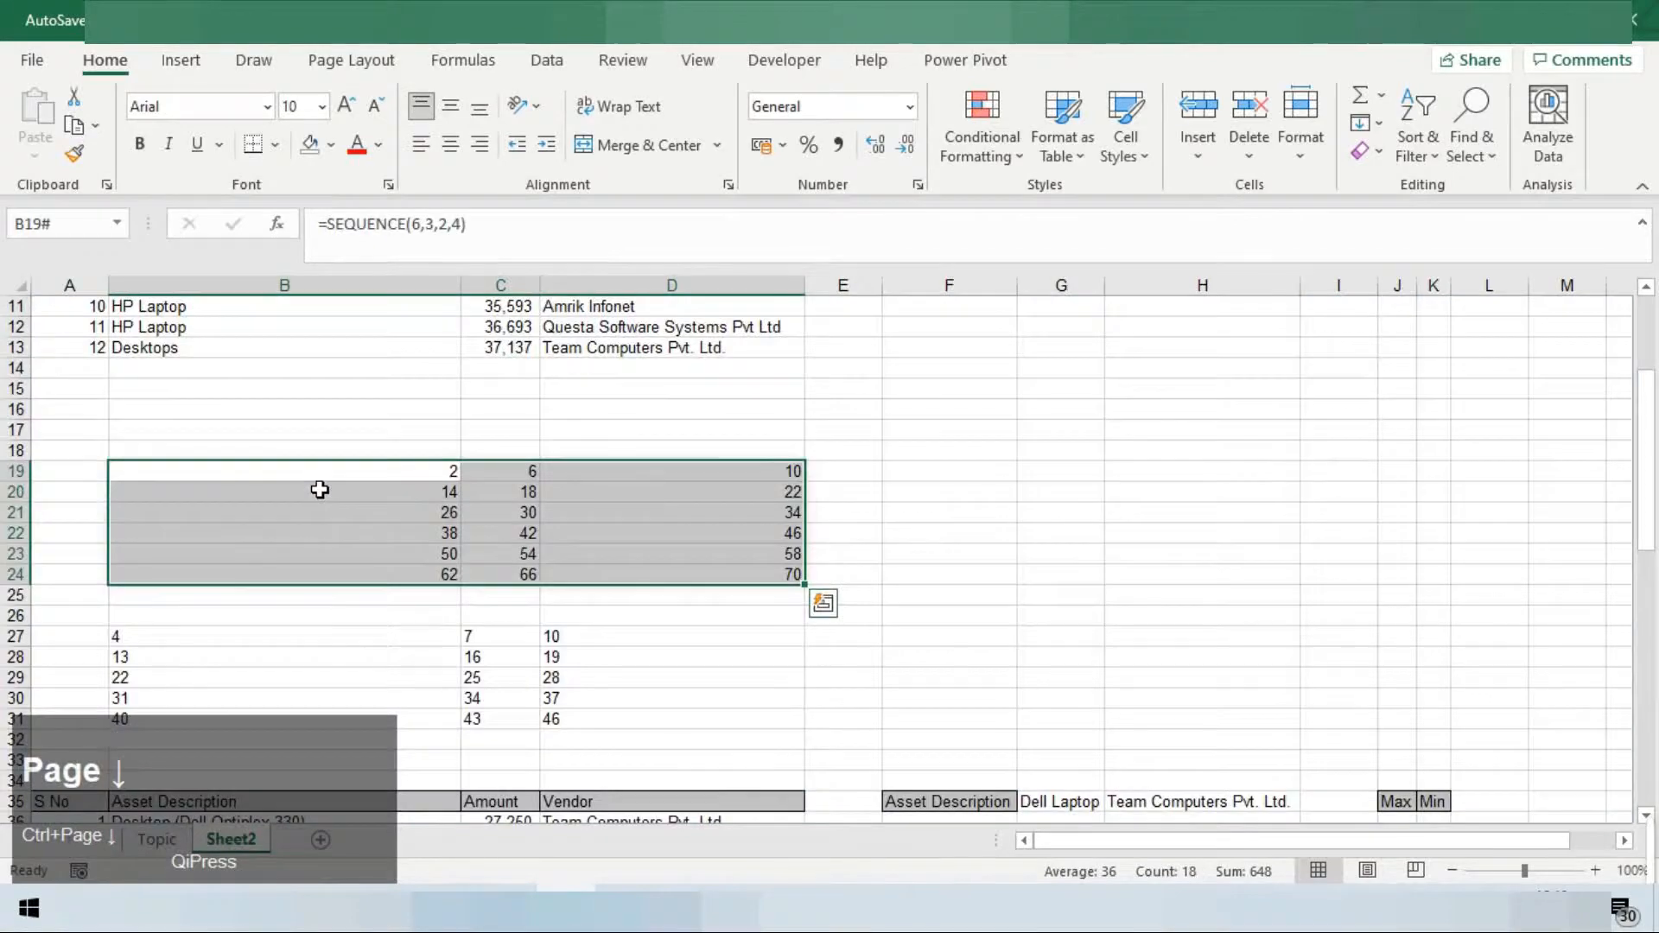
{"action": "key", "text": "ctrl+Down"}
{"action": "key", "text": "ctrl+Down"}
{"action": "key", "text": "ctrl+Down"}
{"action": "key", "text": "ctrl+Down"}
{"action": "key", "text": "ctrl+Down"}
{"action": "key", "text": "ctrl+Up"}
{"action": "key", "text": "ctrl+Down"}
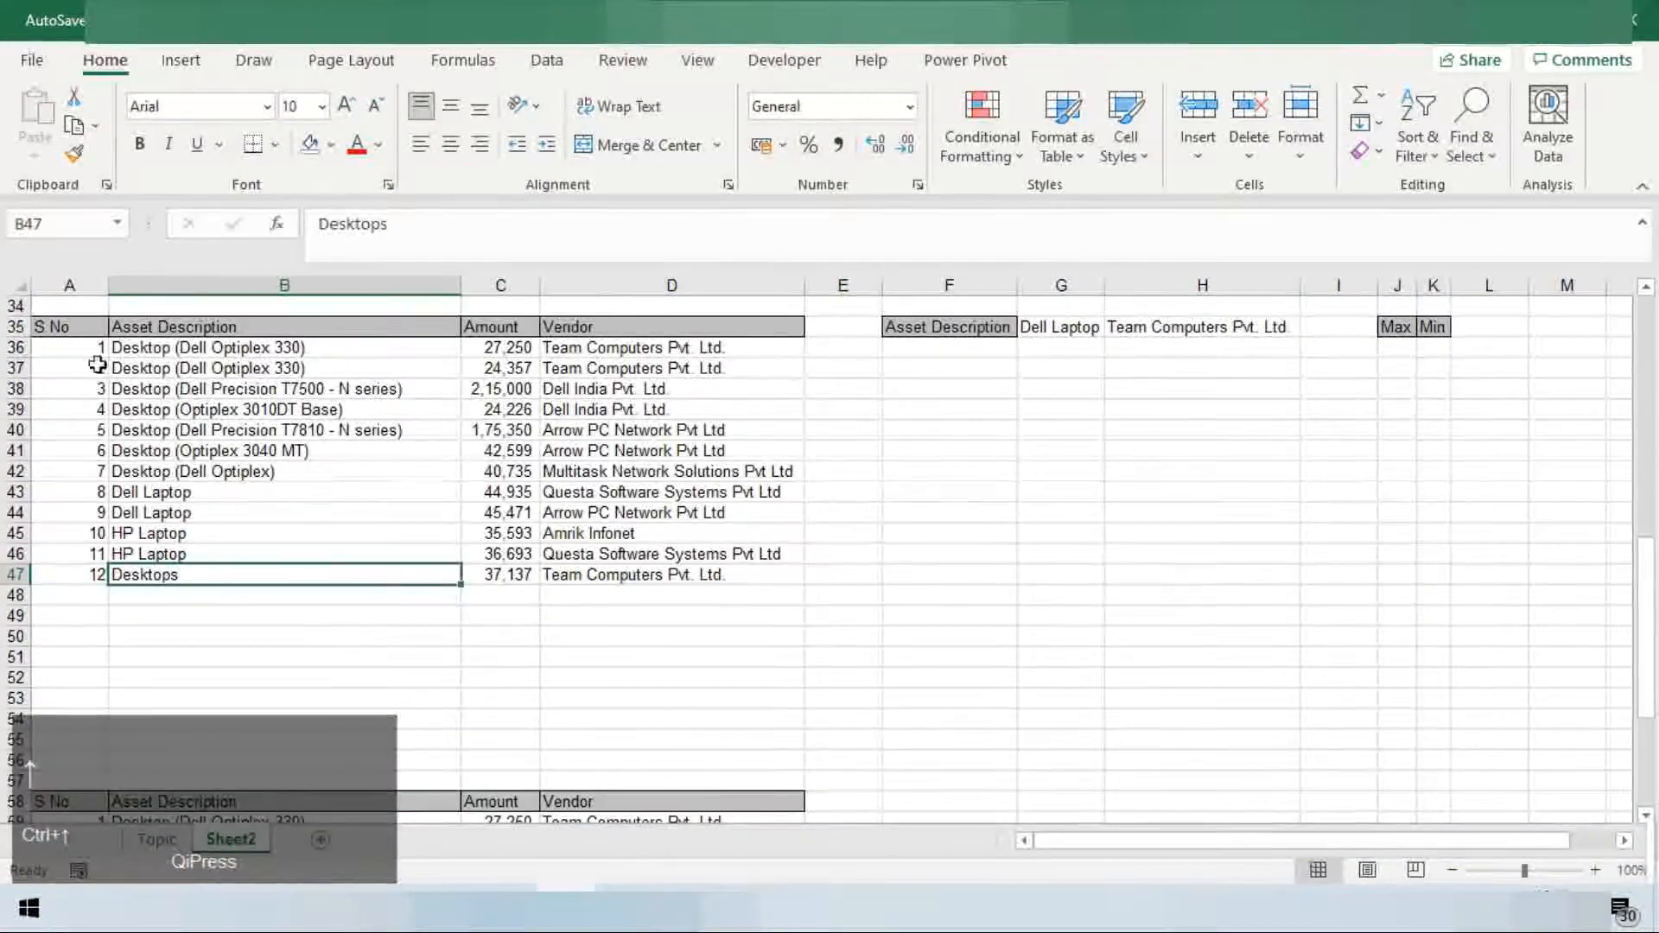
{"action": "left_click", "coordinate": [547, 59]}
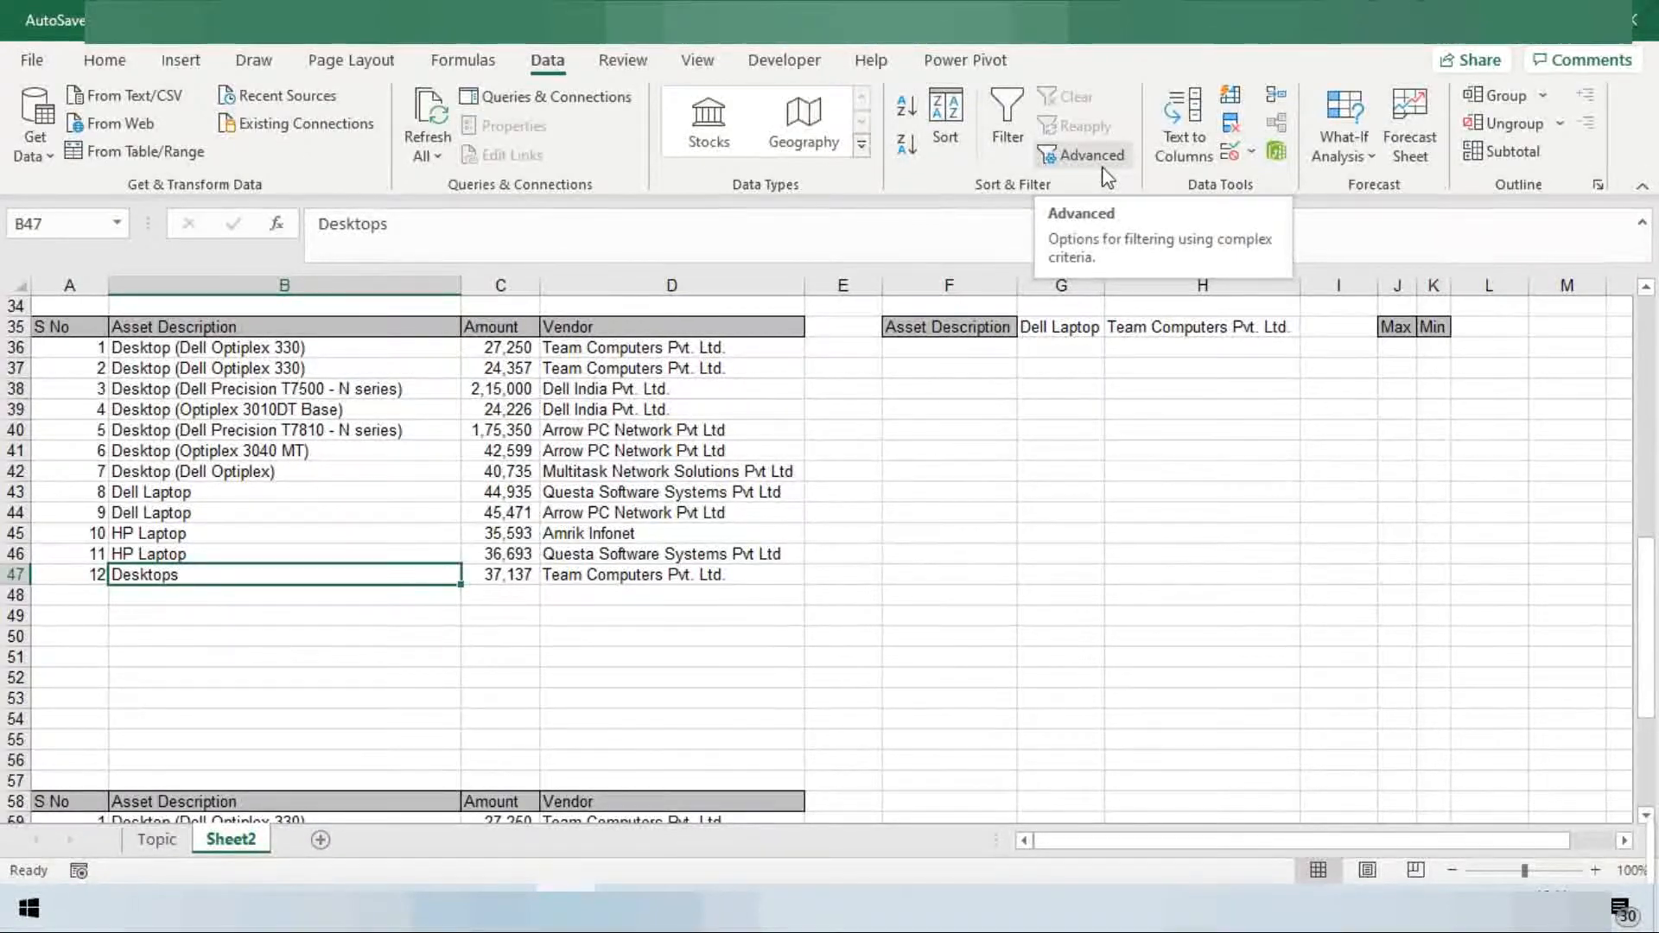
Start a FILTER formula in F36 with the asset table range B35:D47 as its array
{"action": "key", "text": "Right"}
{"action": "key", "text": "Right"}
{"action": "key", "text": "Right"}
{"action": "key", "text": "Right"}
{"action": "key", "text": "ctrl+Up"}
{"action": "key", "text": "Down"}
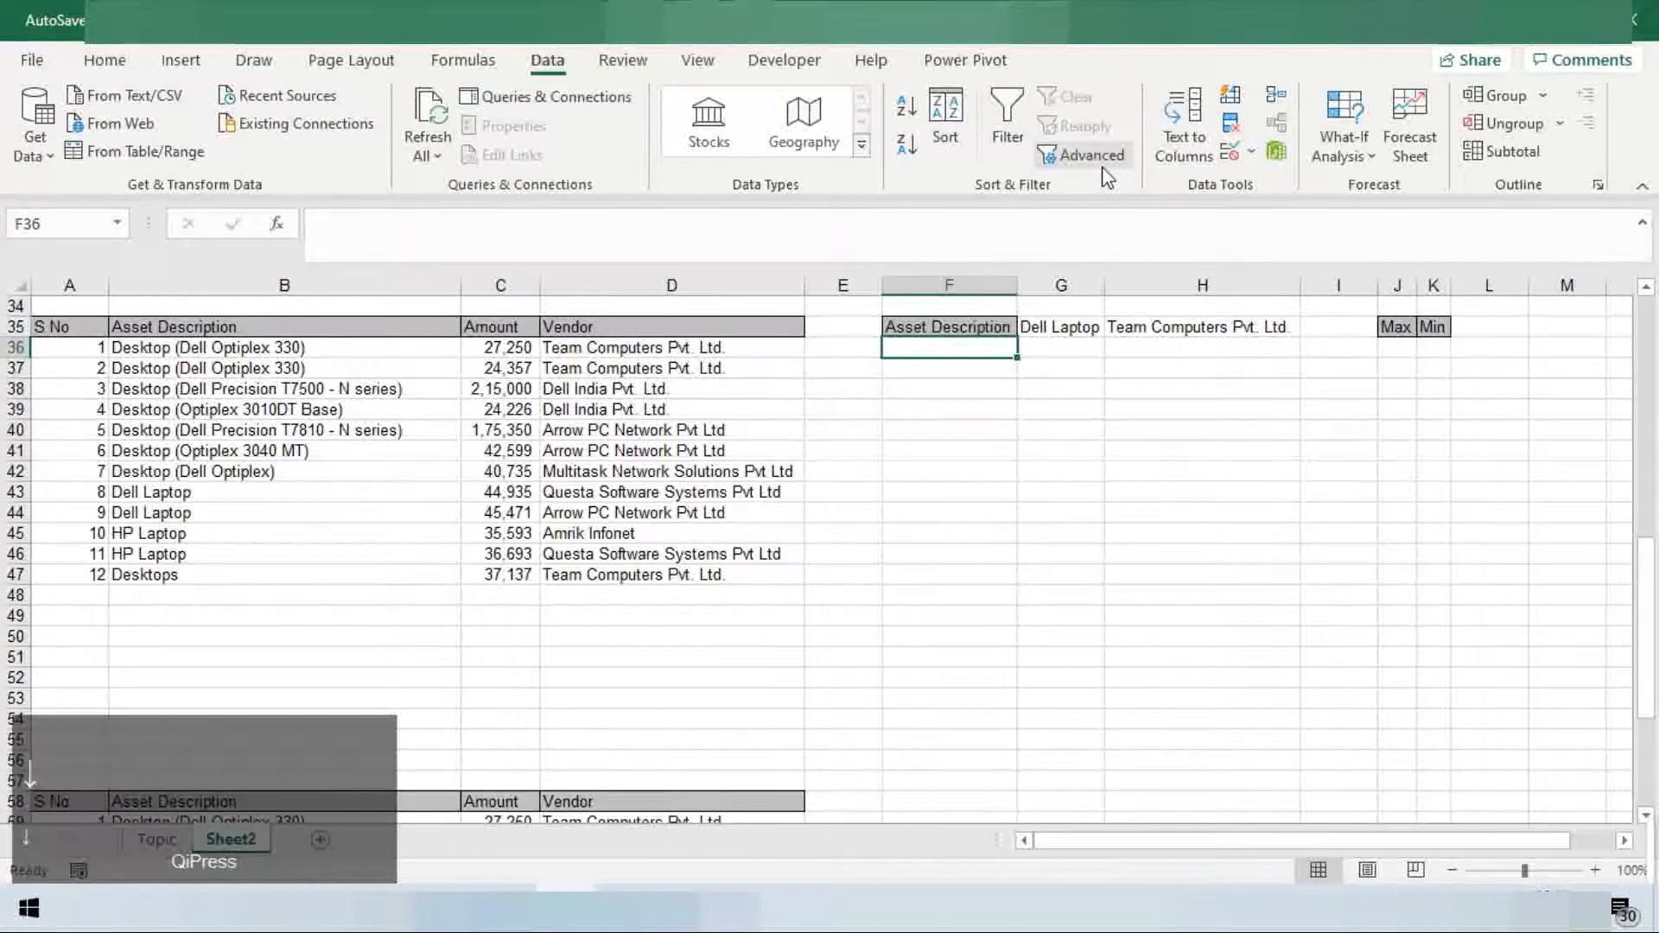
{"action": "type", "text": "=fo"}
{"action": "key", "text": "BackSpace"}
{"action": "type", "text": "i"}
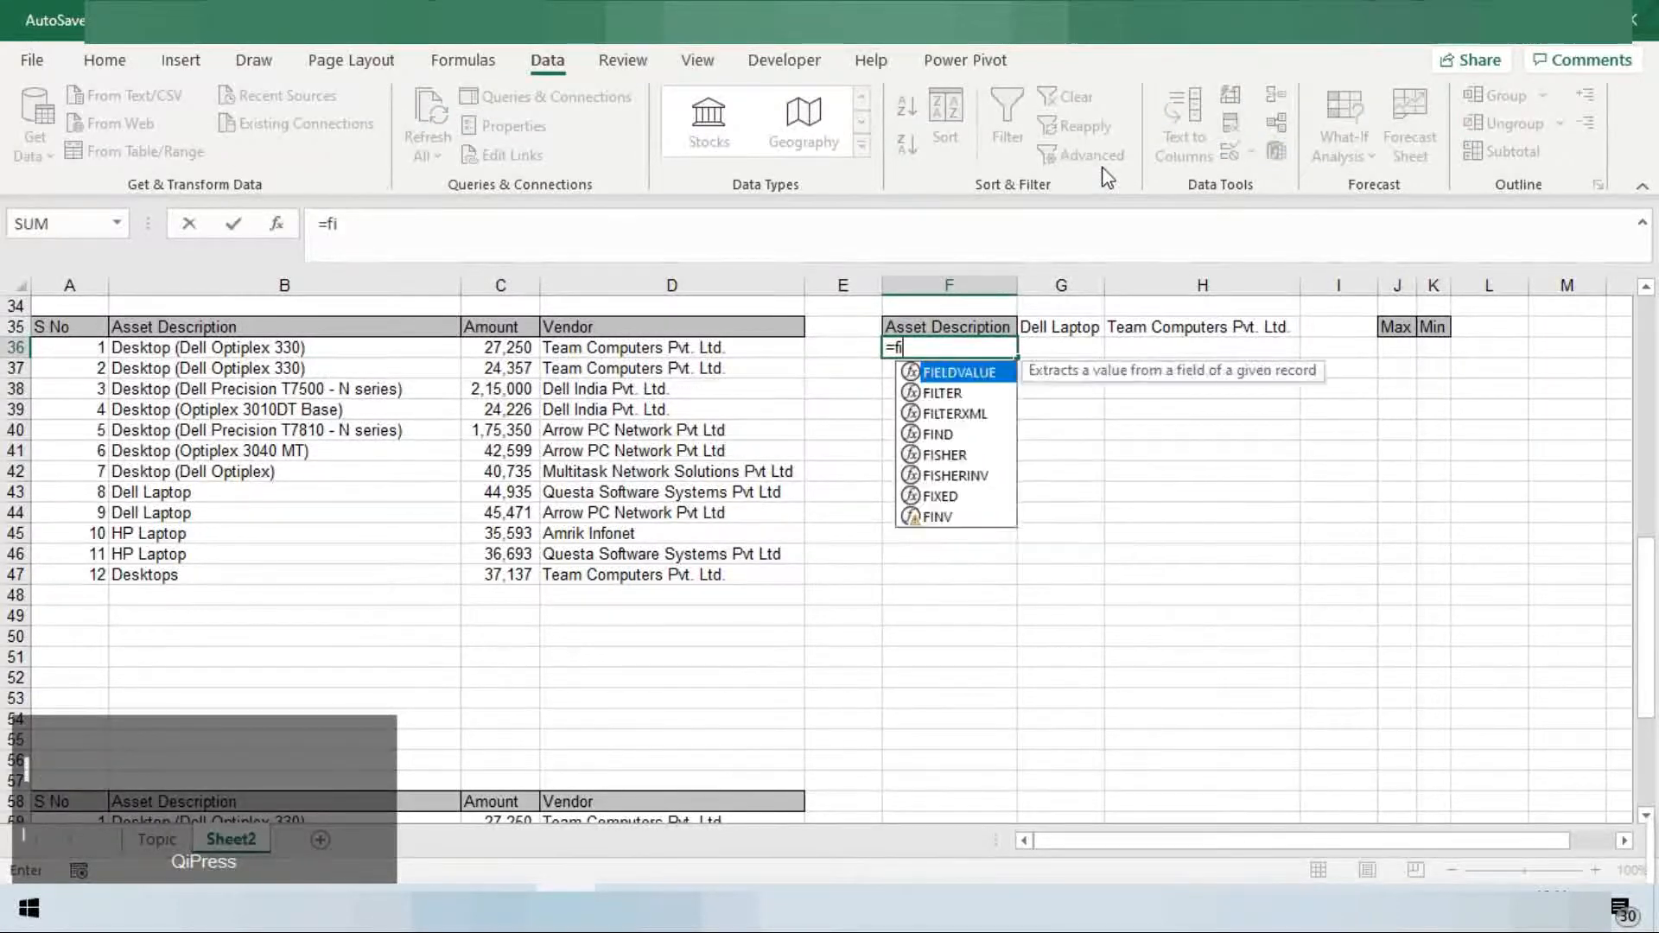
{"action": "type", "text": "l"}
{"action": "key", "text": "Tab"}
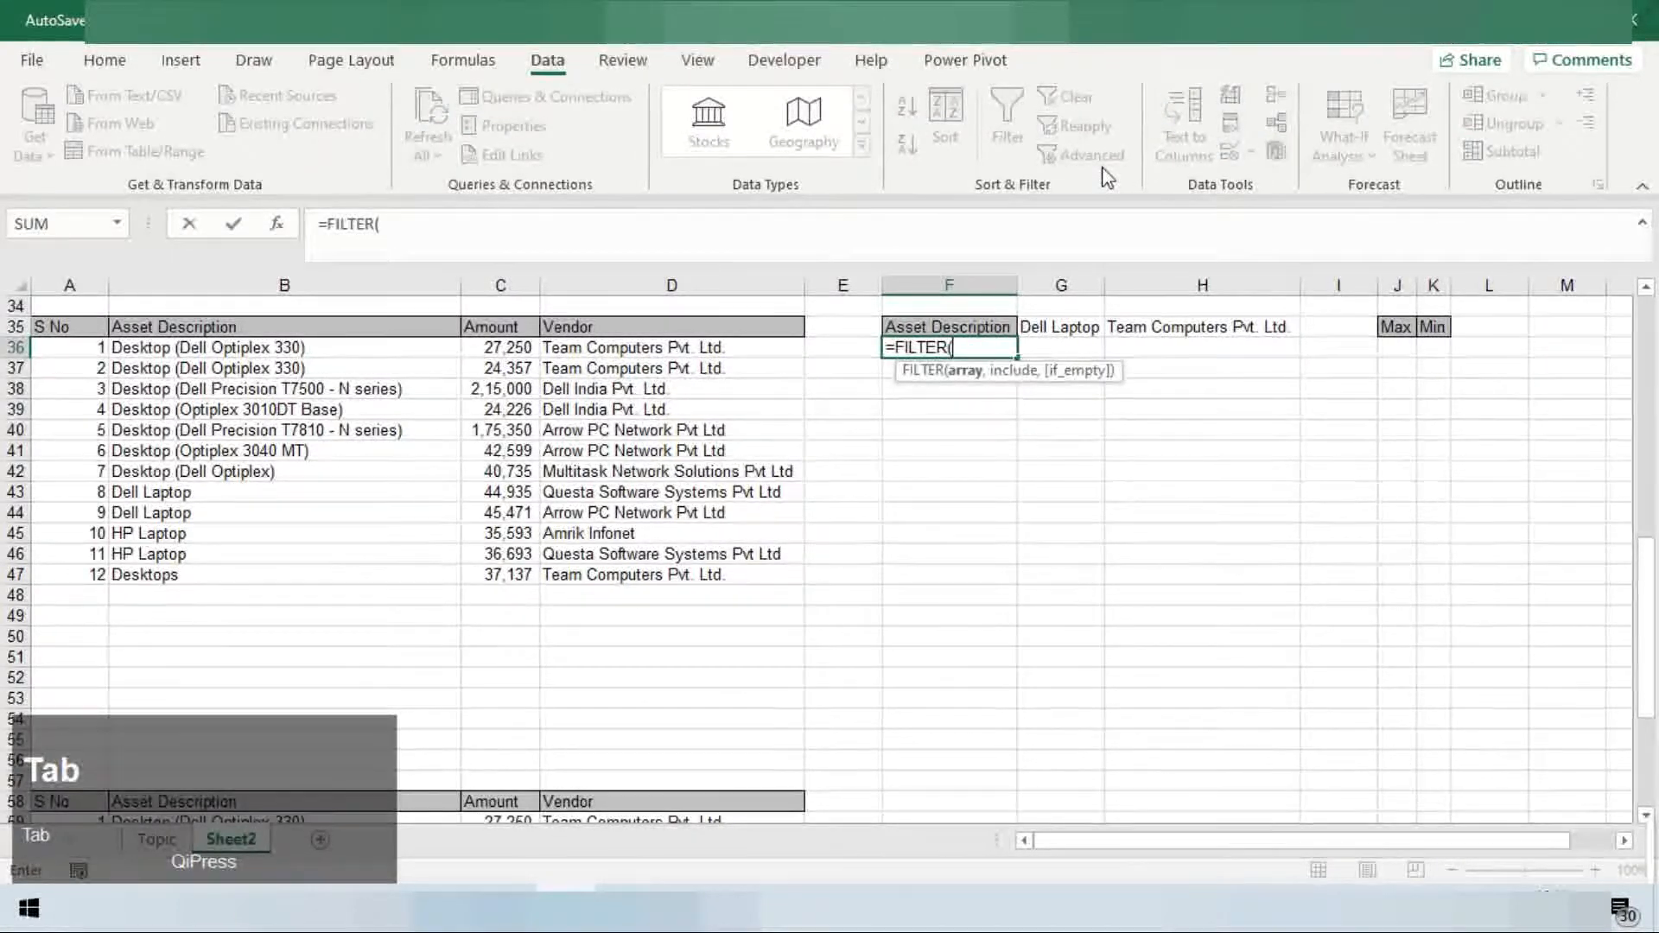
{"action": "key", "text": "ctrl+Left"}
{"action": "key", "text": "Left"}
{"action": "key", "text": "Left"}
{"action": "key", "text": "Up"}
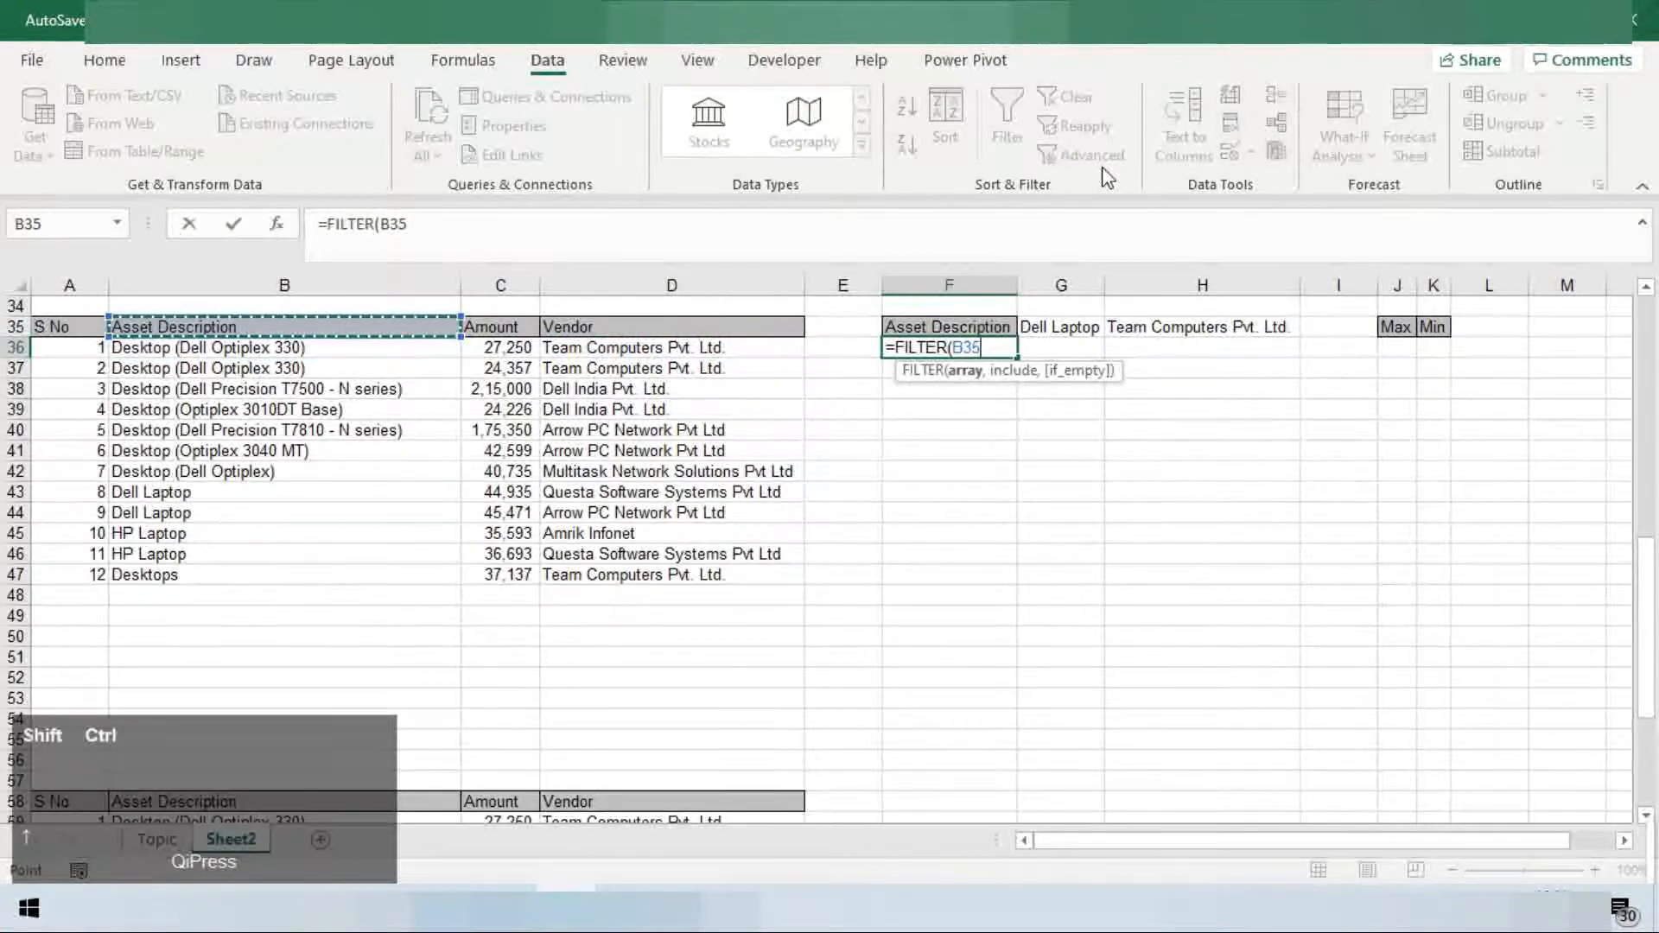
{"action": "key", "text": "ctrl+shift+Right"}
{"action": "key", "text": "ctrl+shift+Down"}
{"action": "type", "text": ","}
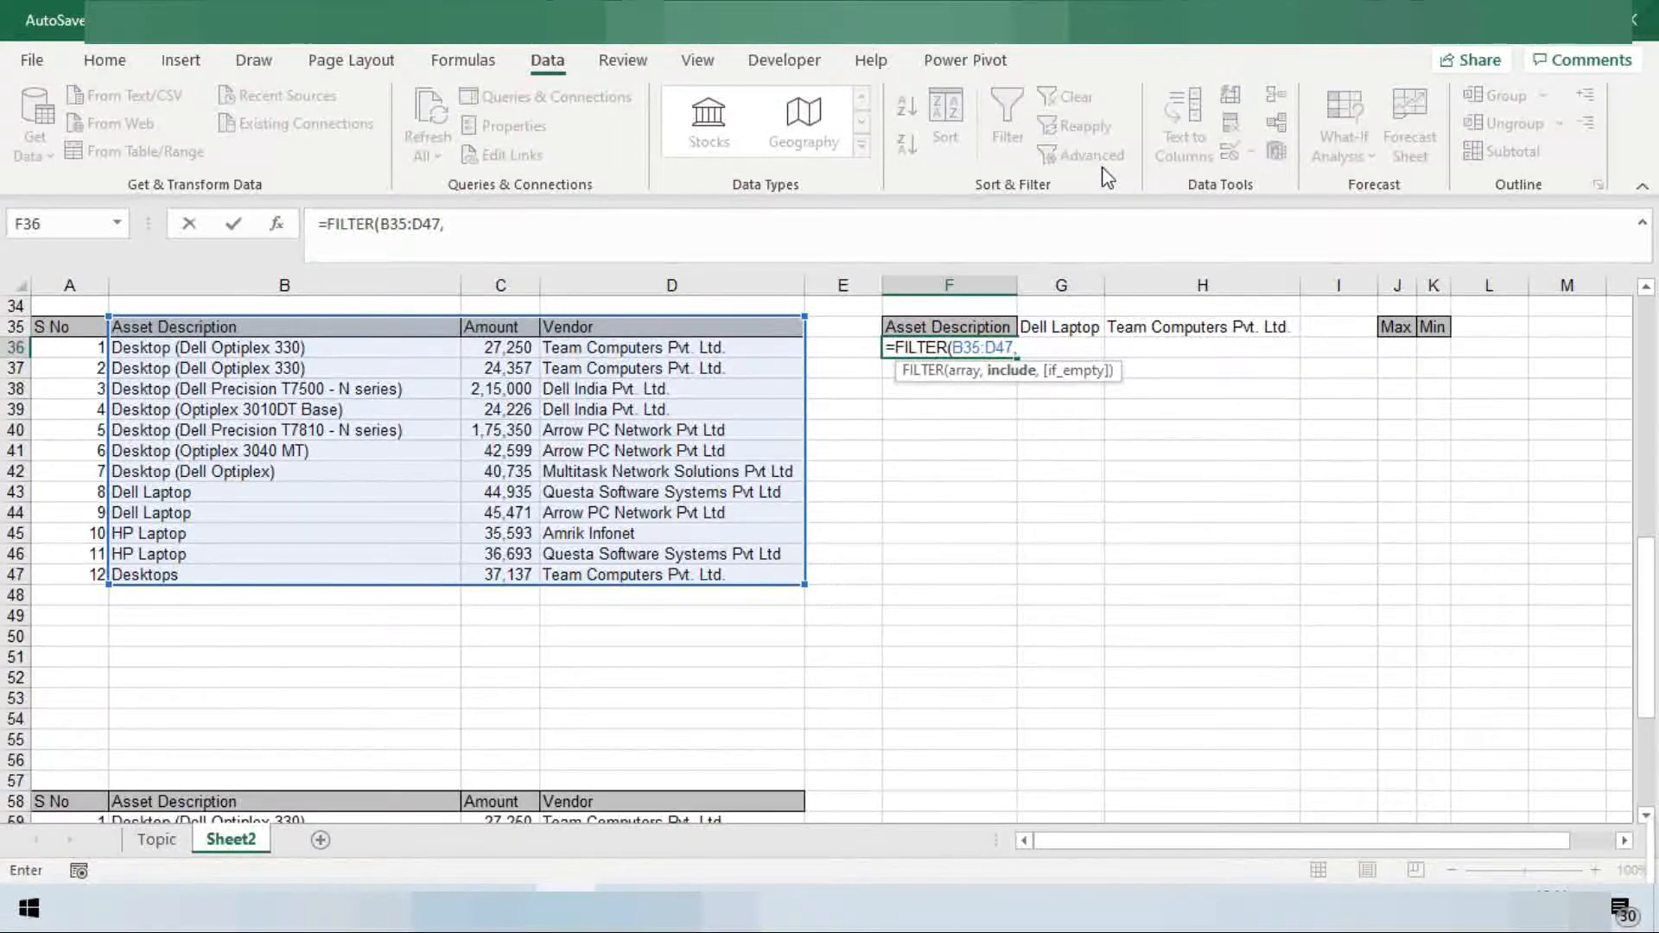
Complete the FILTER formula in F36 with the include condition B35:B47=G35
{"action": "key", "text": "Left"}
{"action": "key", "text": "Left"}
{"action": "key", "text": "Left"}
{"action": "key", "text": "Left"}
{"action": "key", "text": "Up"}
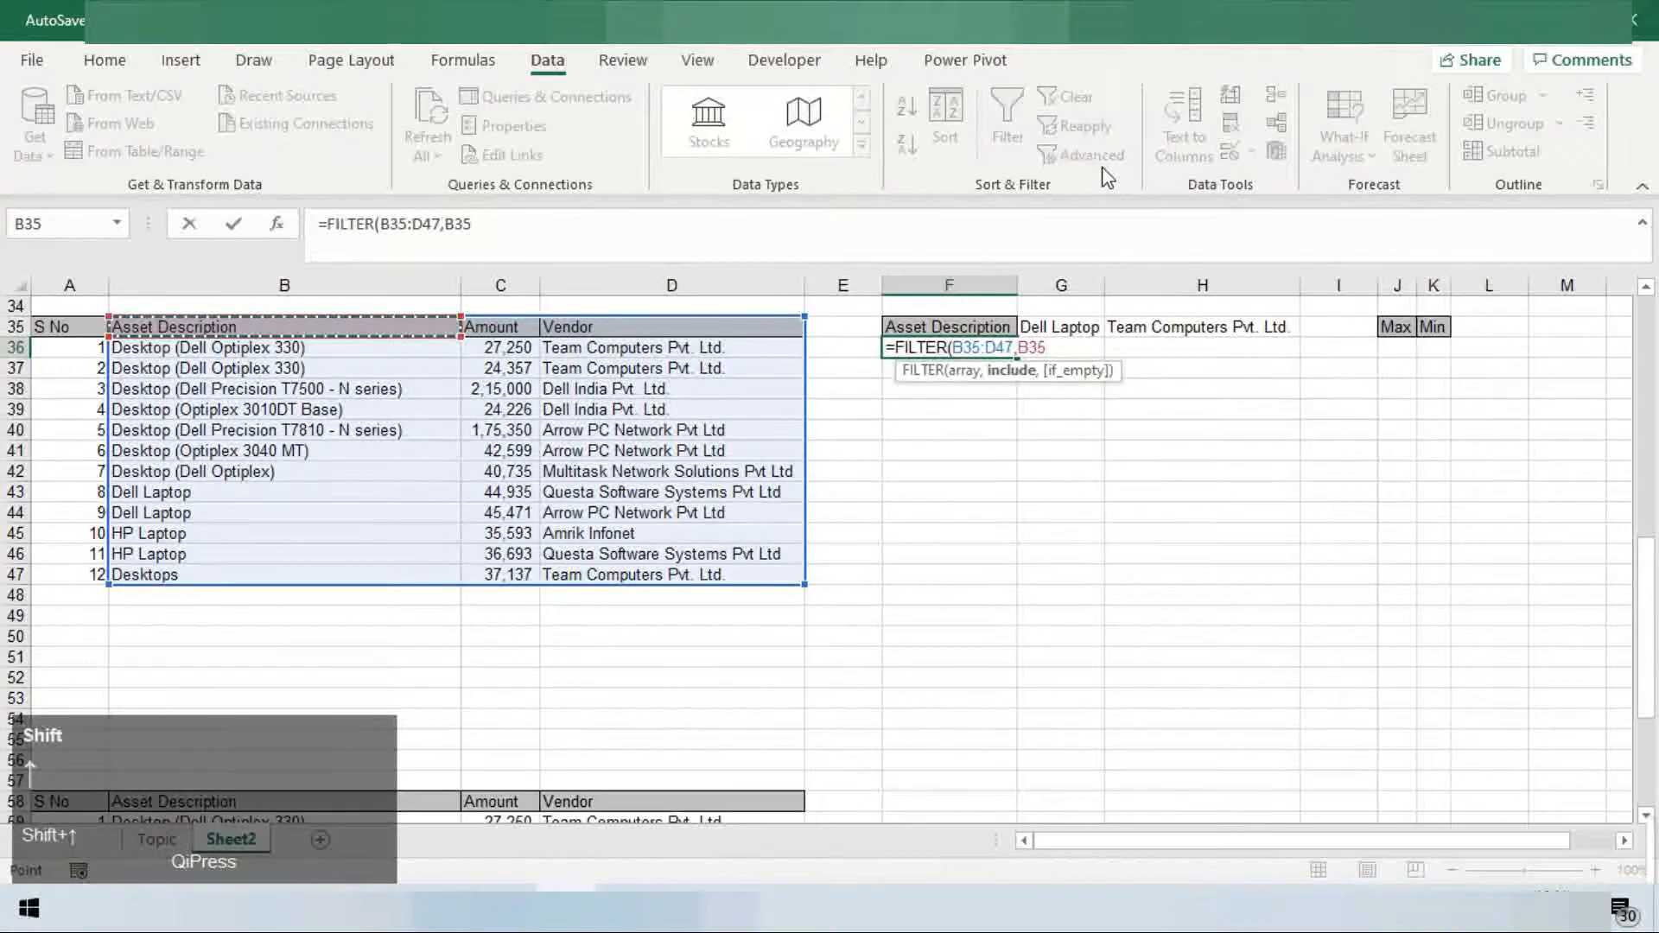
{"action": "key", "text": "ctrl+shift+Down"}
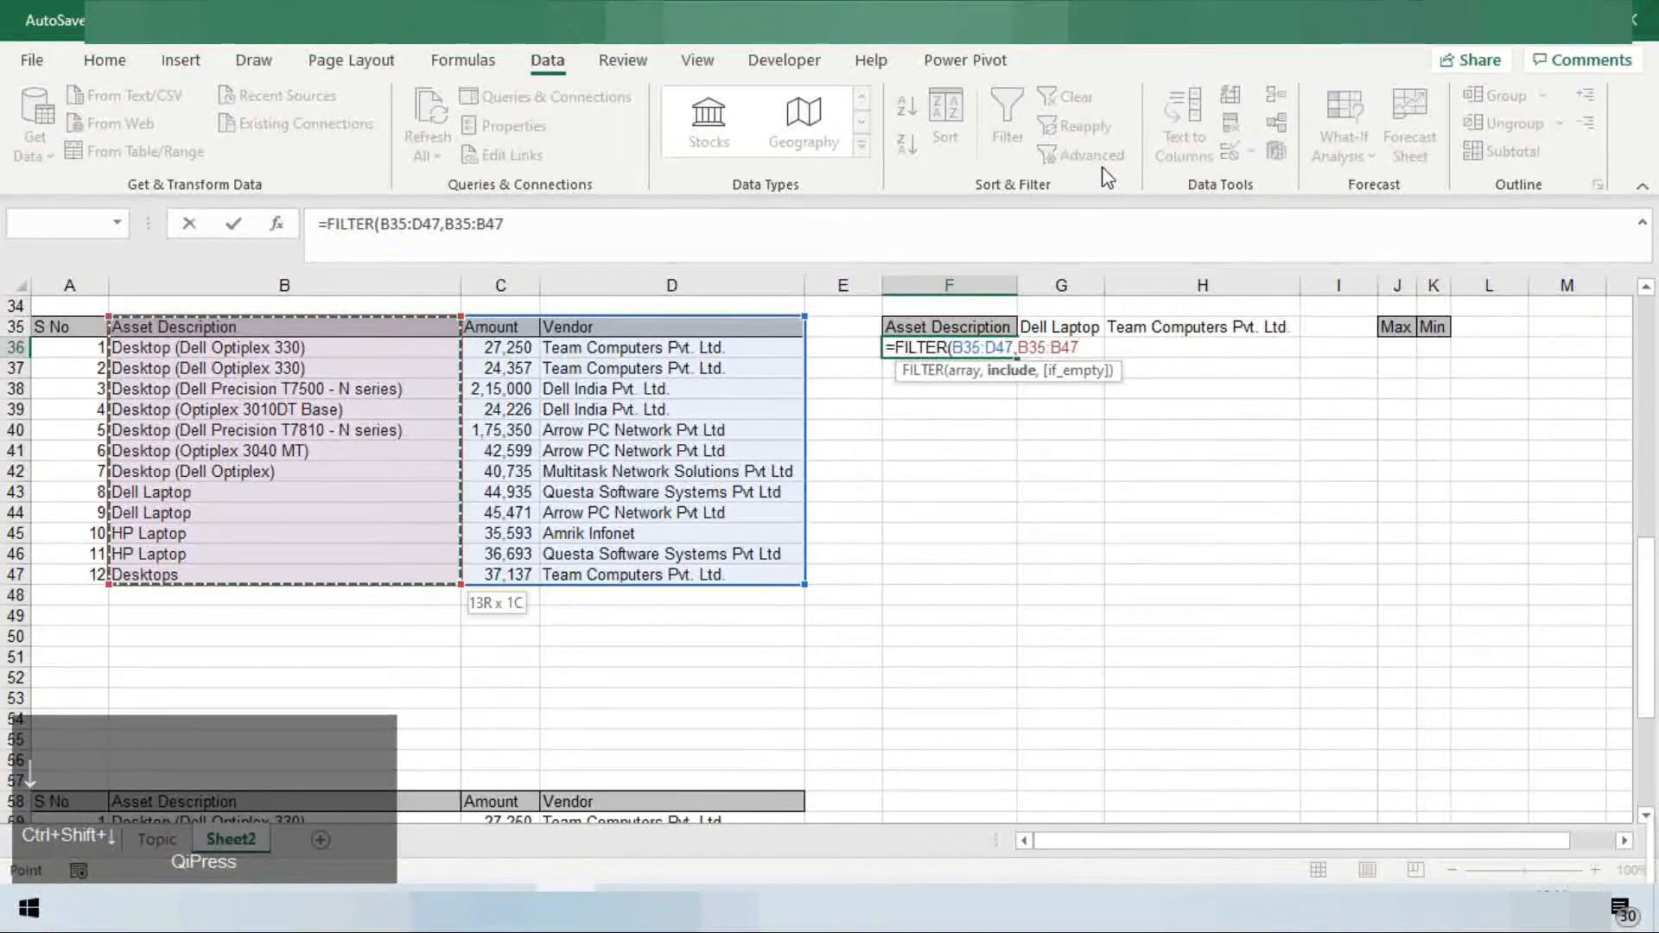
{"action": "type", "text": "="}
{"action": "key", "text": "Right"}
{"action": "key", "text": "Up"}
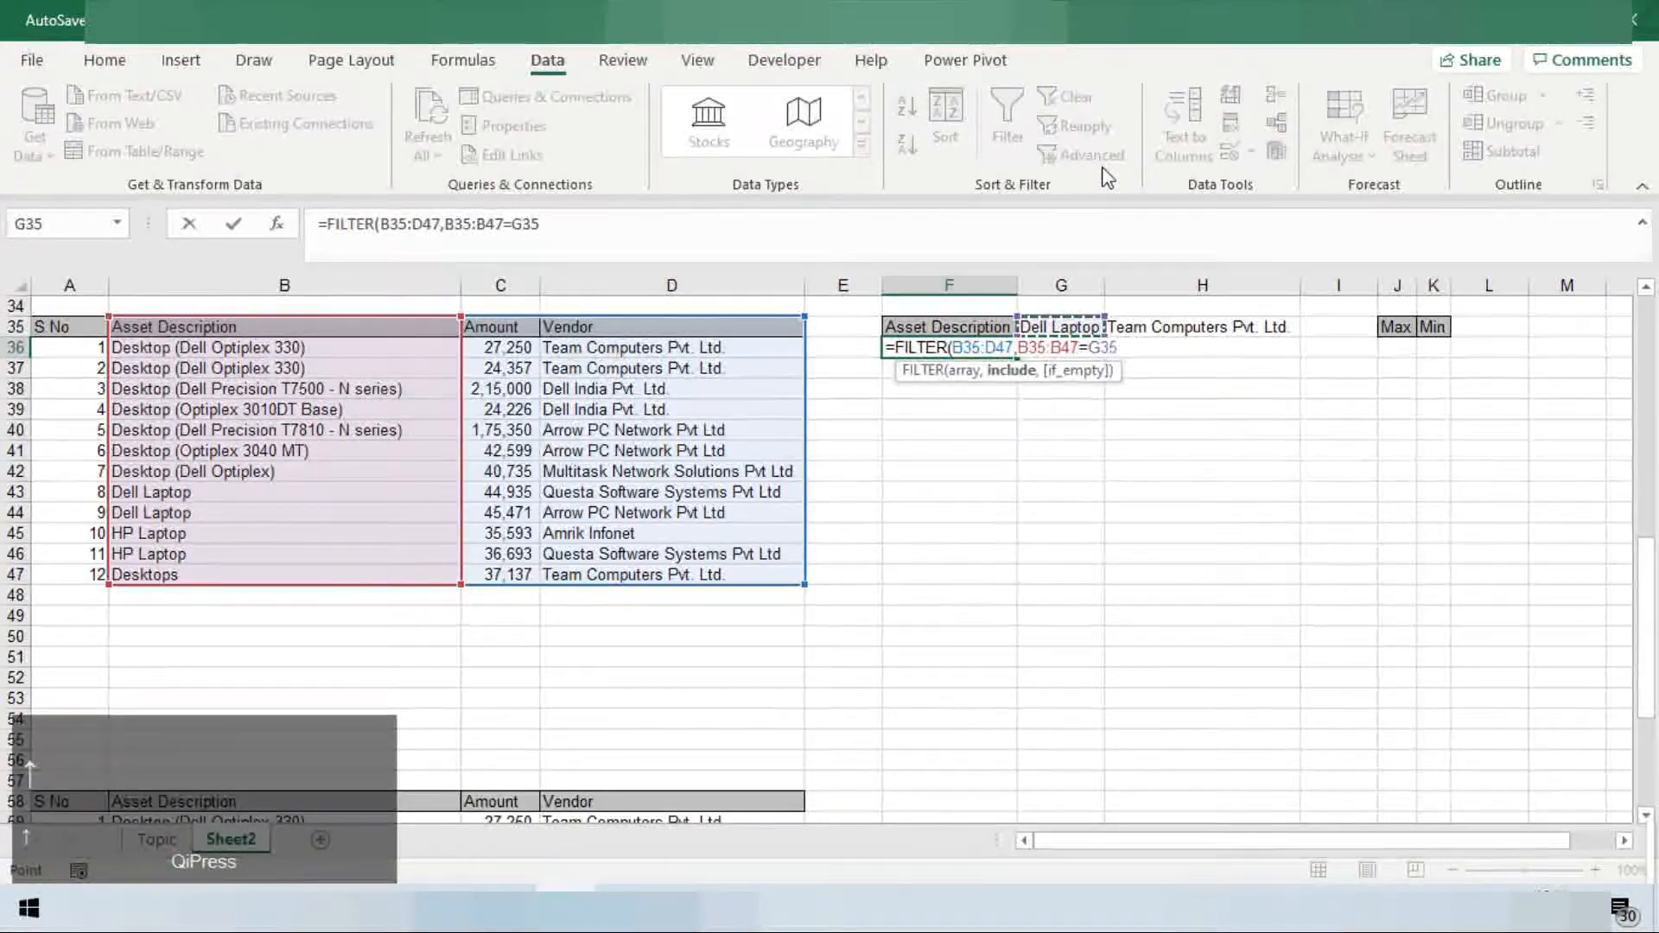
{"action": "key", "text": "shift"}
{"action": "type", "text": ")"}
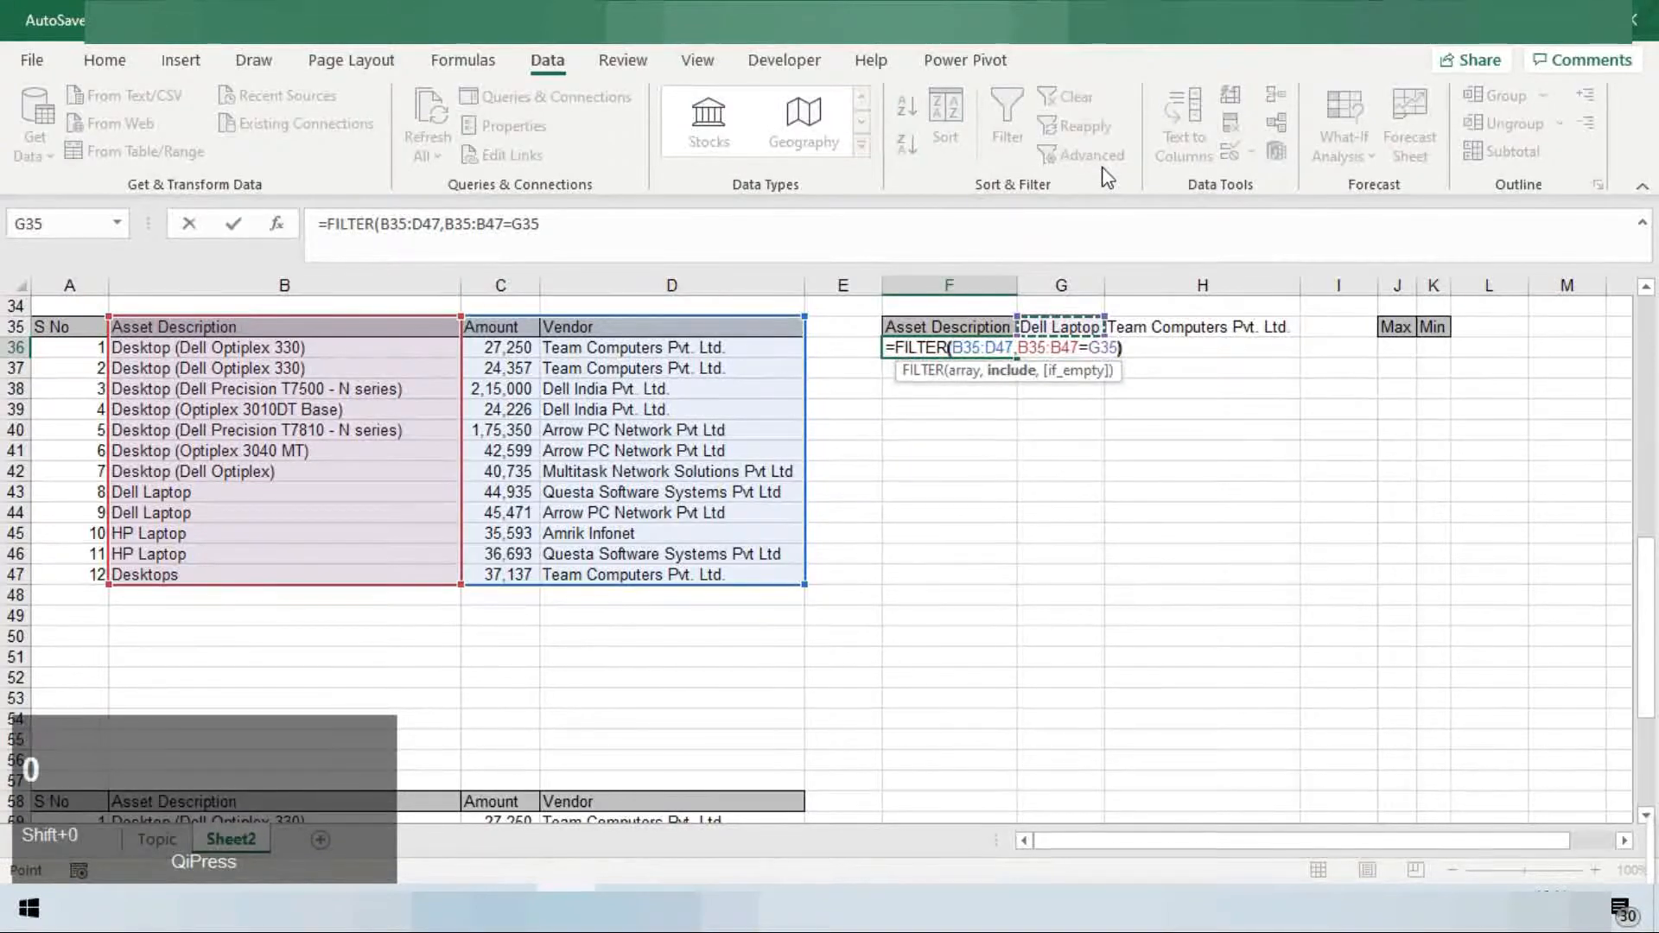
{"action": "key", "text": "Return"}
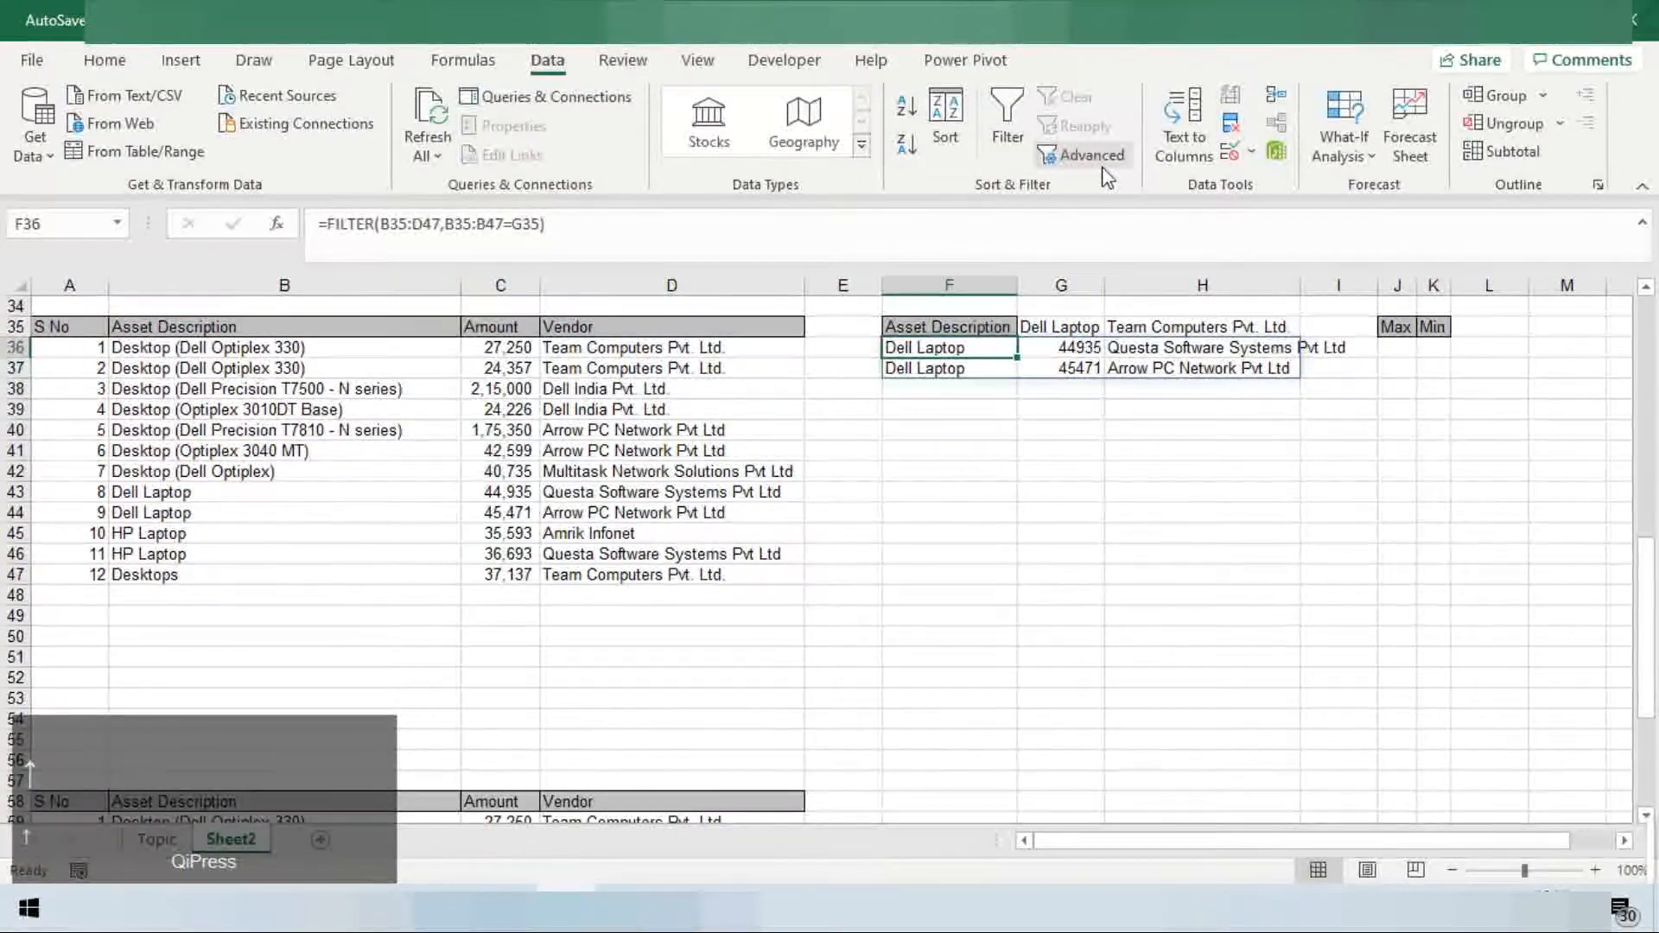
Compare the criterion in G35 with the filtered rows in F36:H37 and review the FILTER formula
{"action": "key", "text": "Up"}
{"action": "key", "text": "Right"}
{"action": "key", "text": "Escape"}
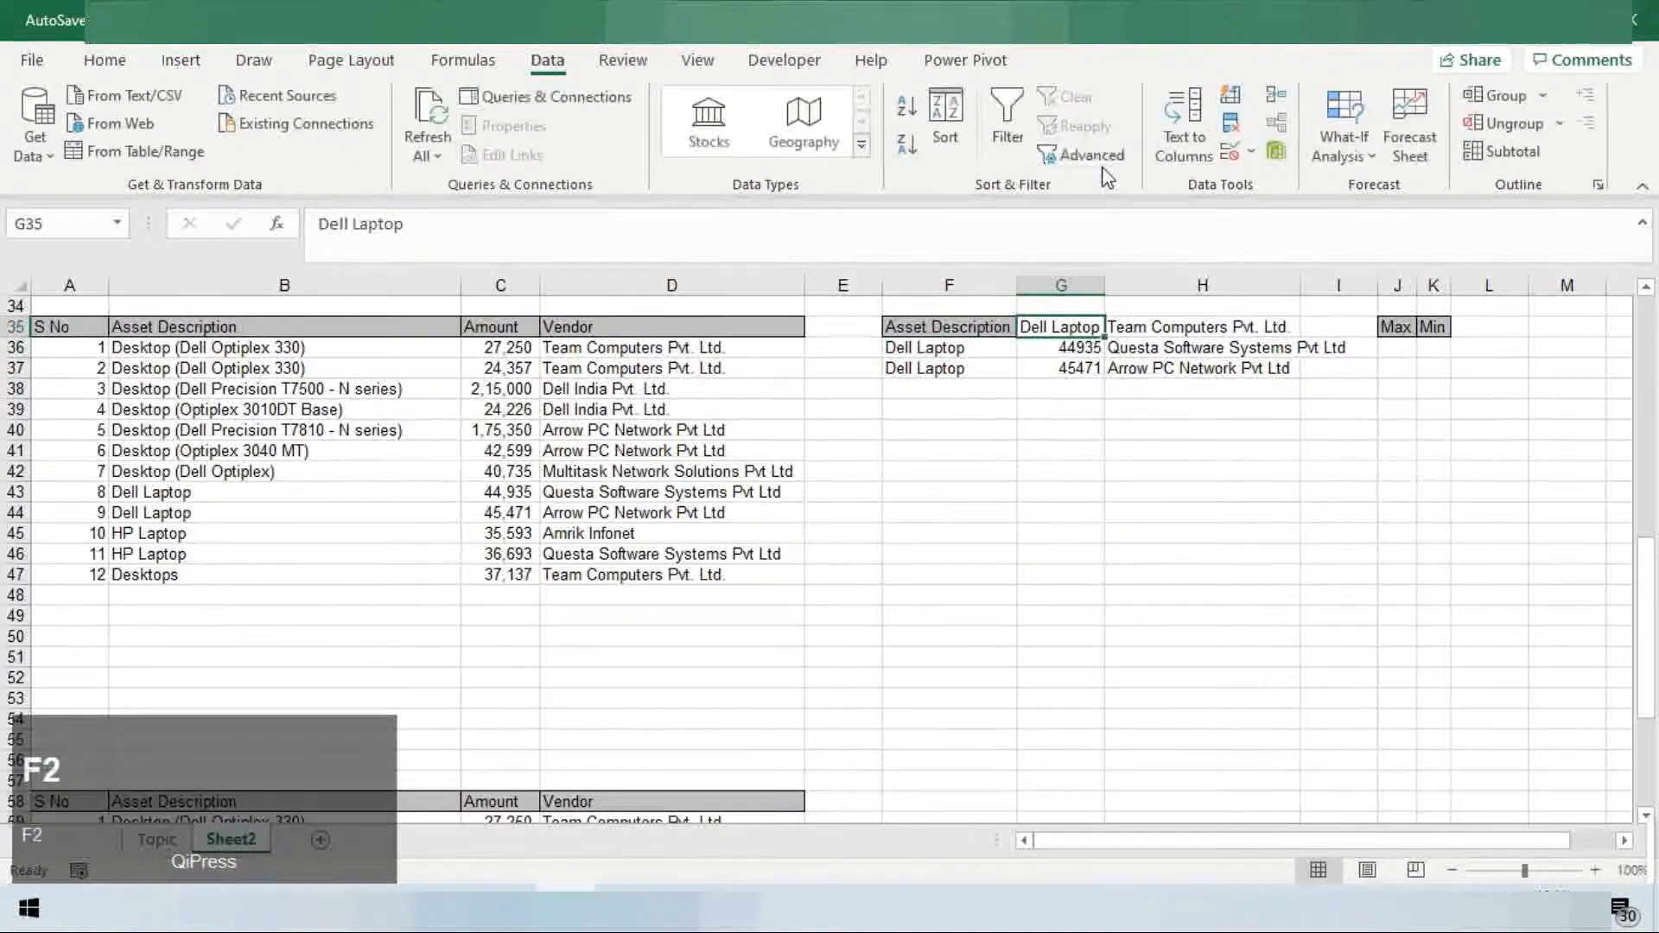
{"action": "key", "text": "Down"}
{"action": "key", "text": "Left"}
{"action": "key", "text": "ctrl+shift+Down"}
{"action": "key", "text": "shift+Right"}
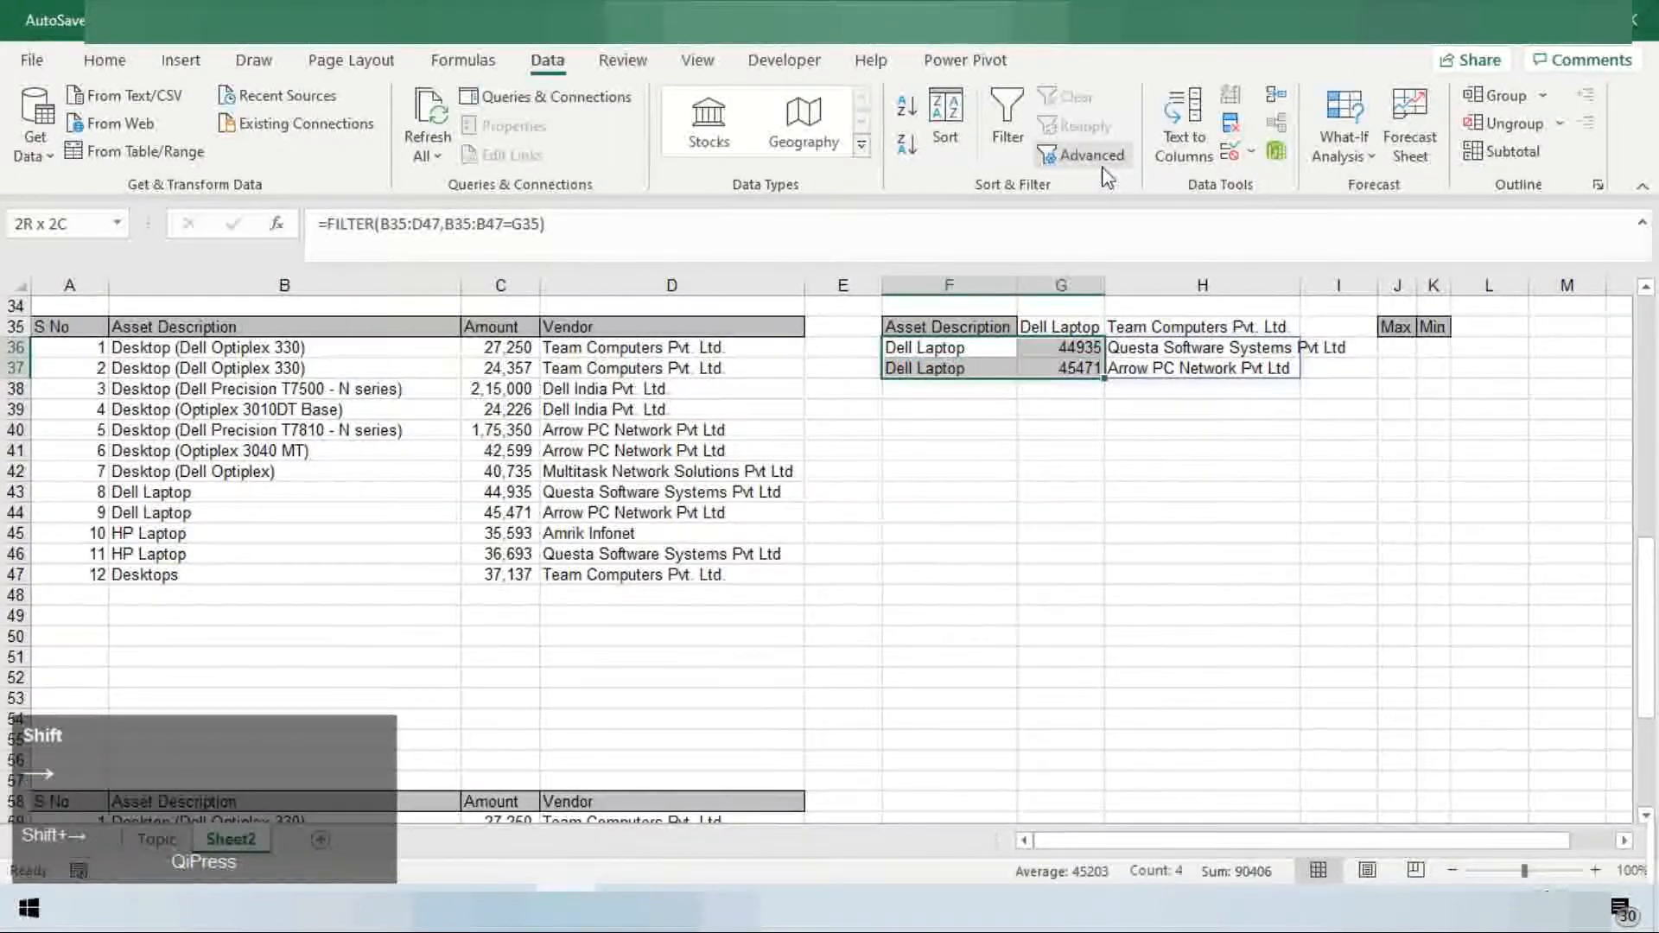
{"action": "key", "text": "shift+Right"}
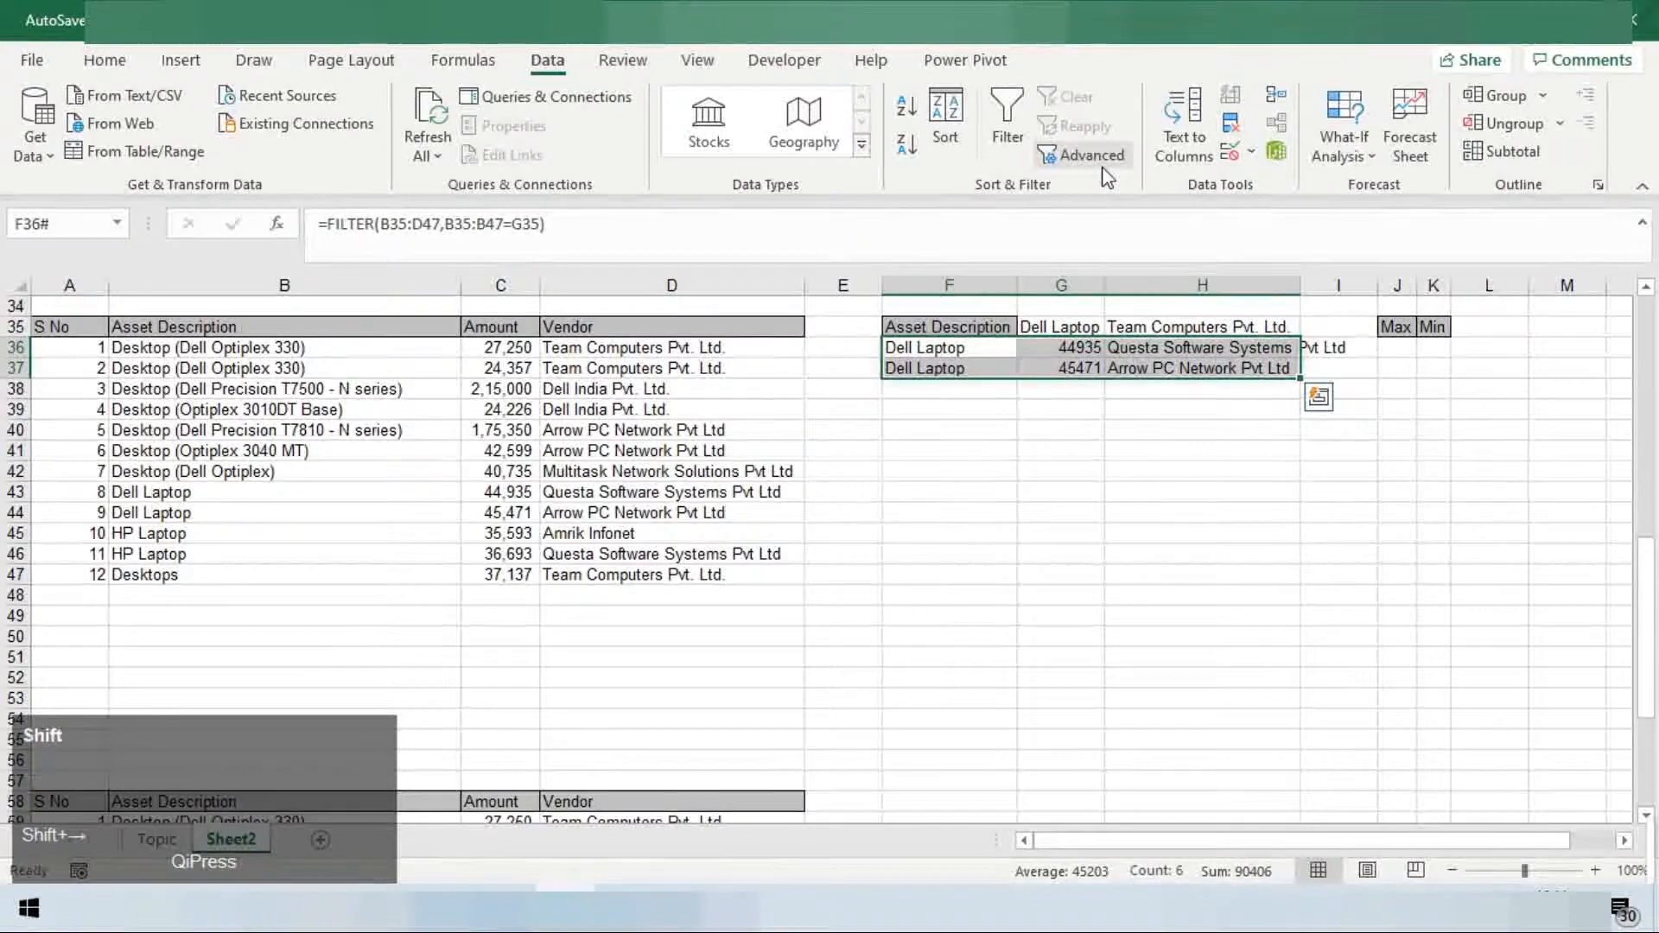
{"action": "key", "text": "Up"}
{"action": "key", "text": "F2"}
{"action": "key", "text": "Escape"}
{"action": "key", "text": "Up"}
{"action": "key", "text": "Down"}
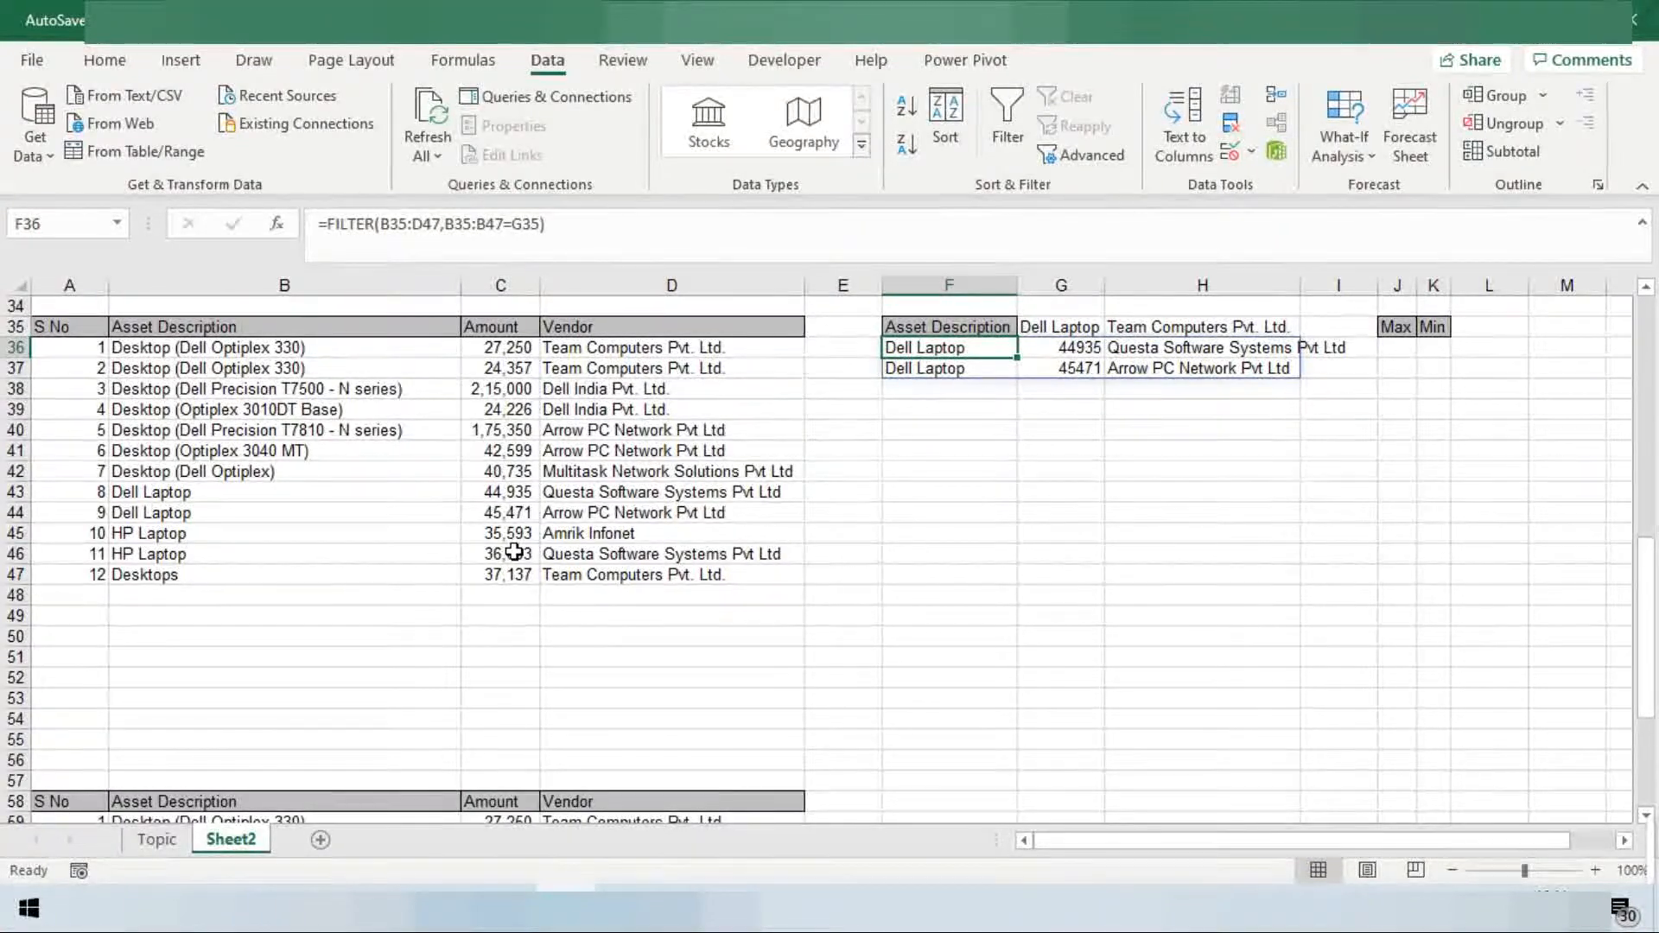
Change the include condition of the FILTER formula in F36 to C35:C47>G35 so that it tests the Amount column
{"action": "key", "text": "F2"}
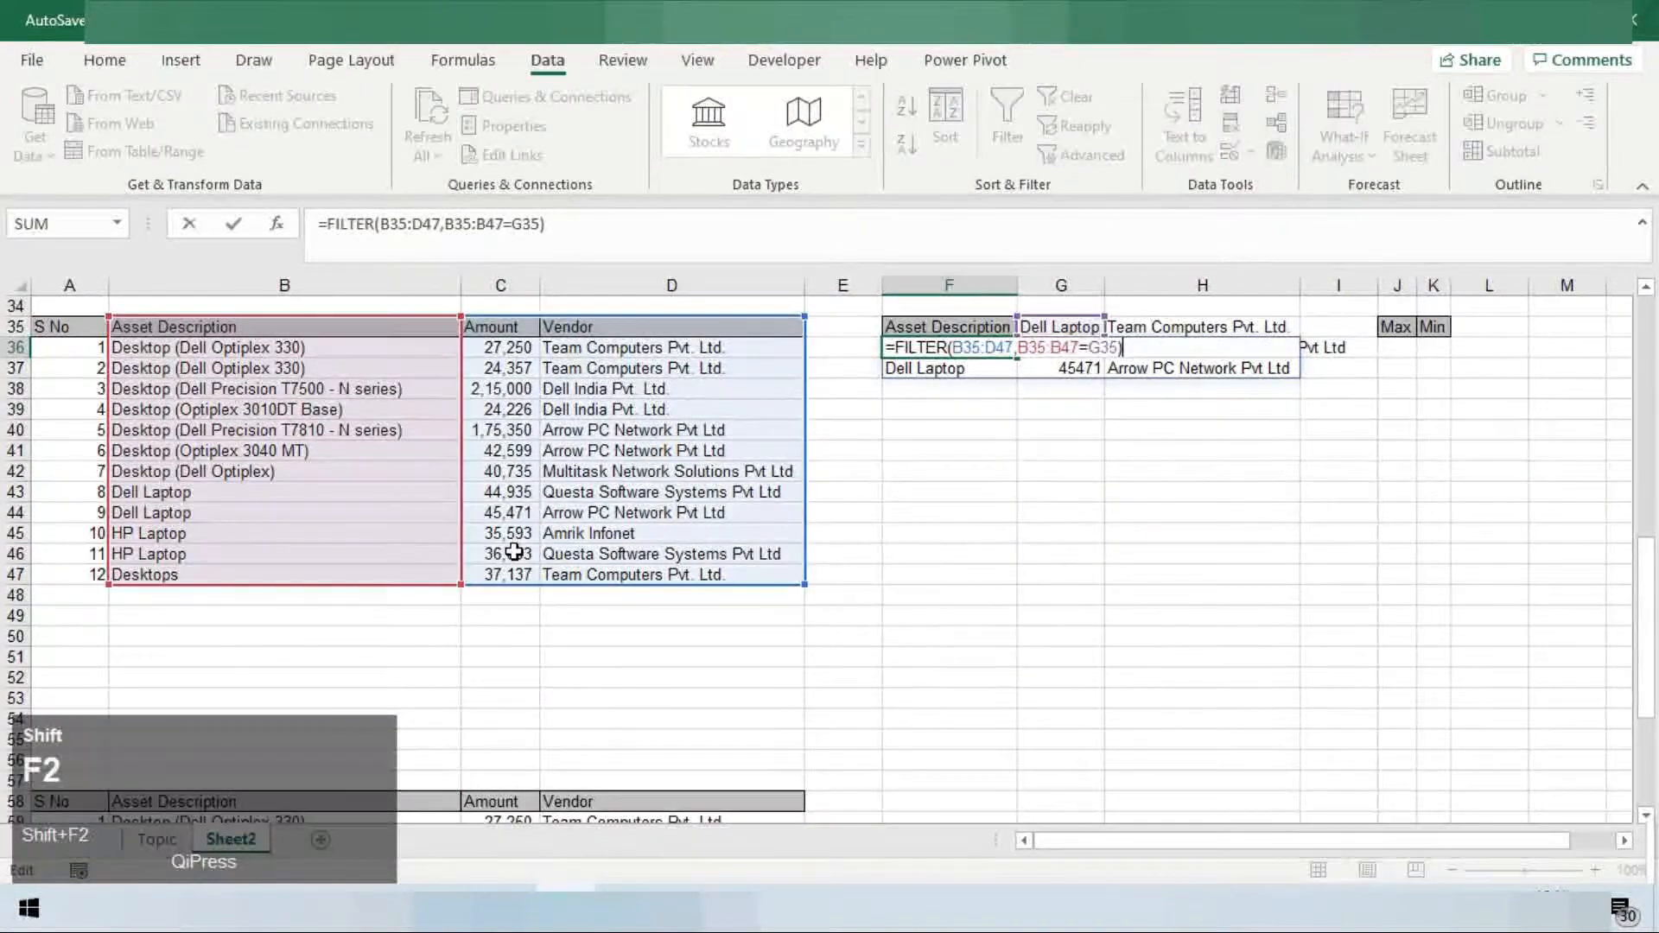
{"action": "left_click", "coordinate": [463, 422], "text": "shift"}
{"action": "left_click_drag", "start_coordinate": [463, 421], "coordinate": [501, 412]}
{"action": "key", "text": "ctrl+Left"}
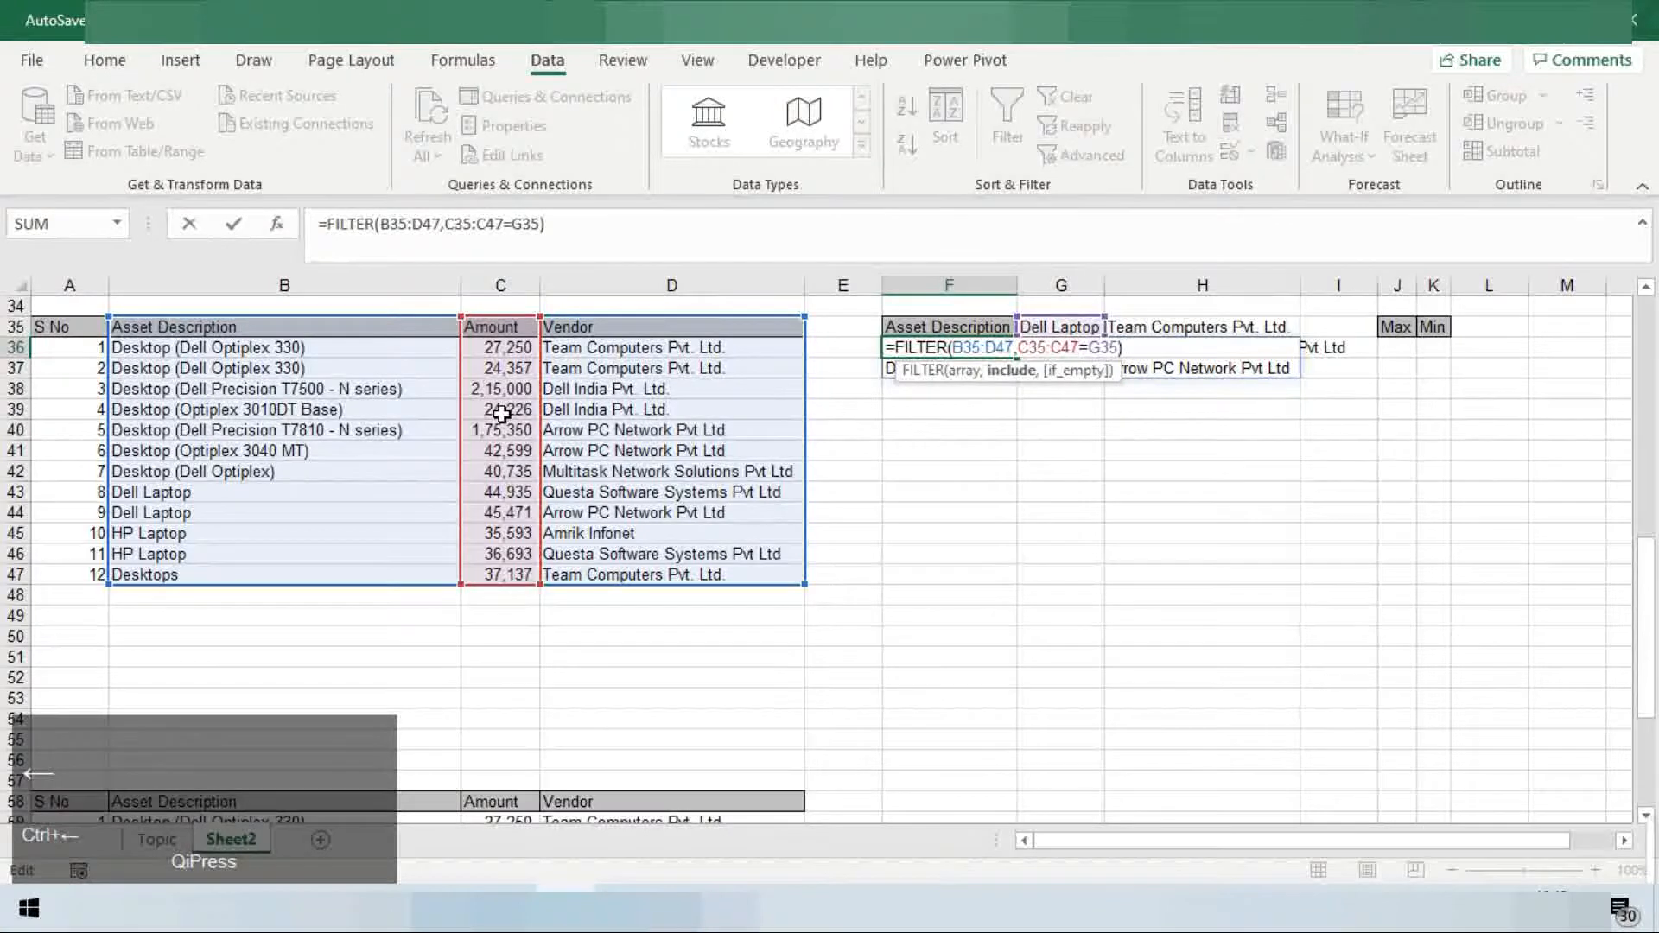
{"action": "key", "text": "shift+Right"}
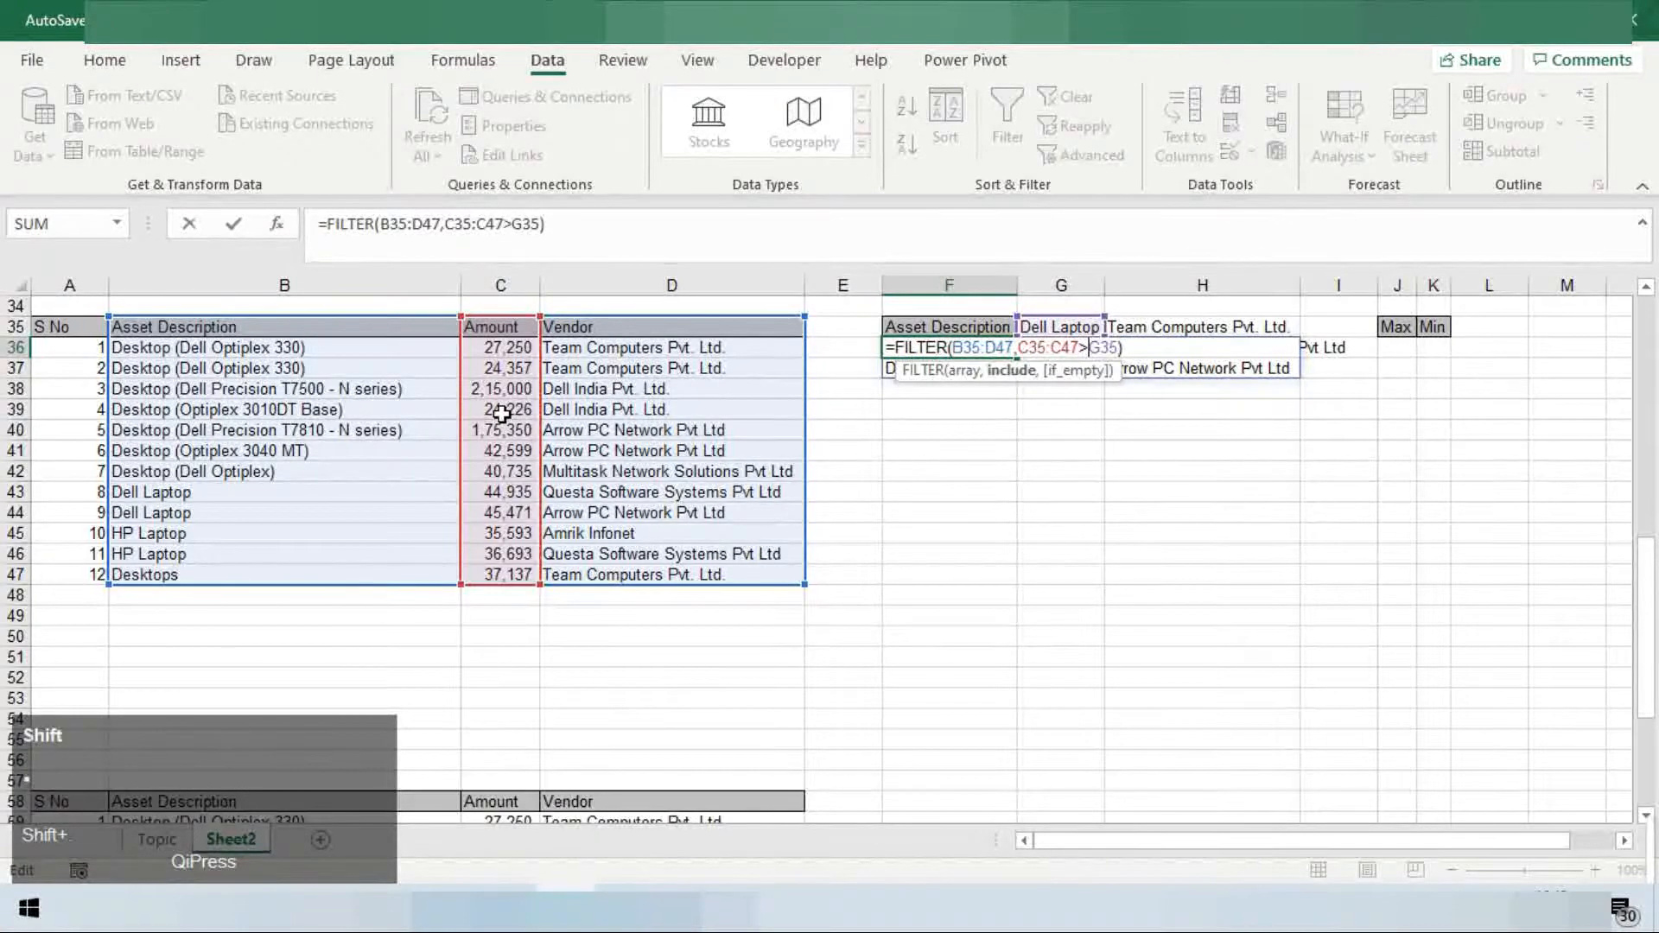
{"action": "key", "text": "Return"}
{"action": "key", "text": "Up"}
{"action": "key", "text": "Up"}
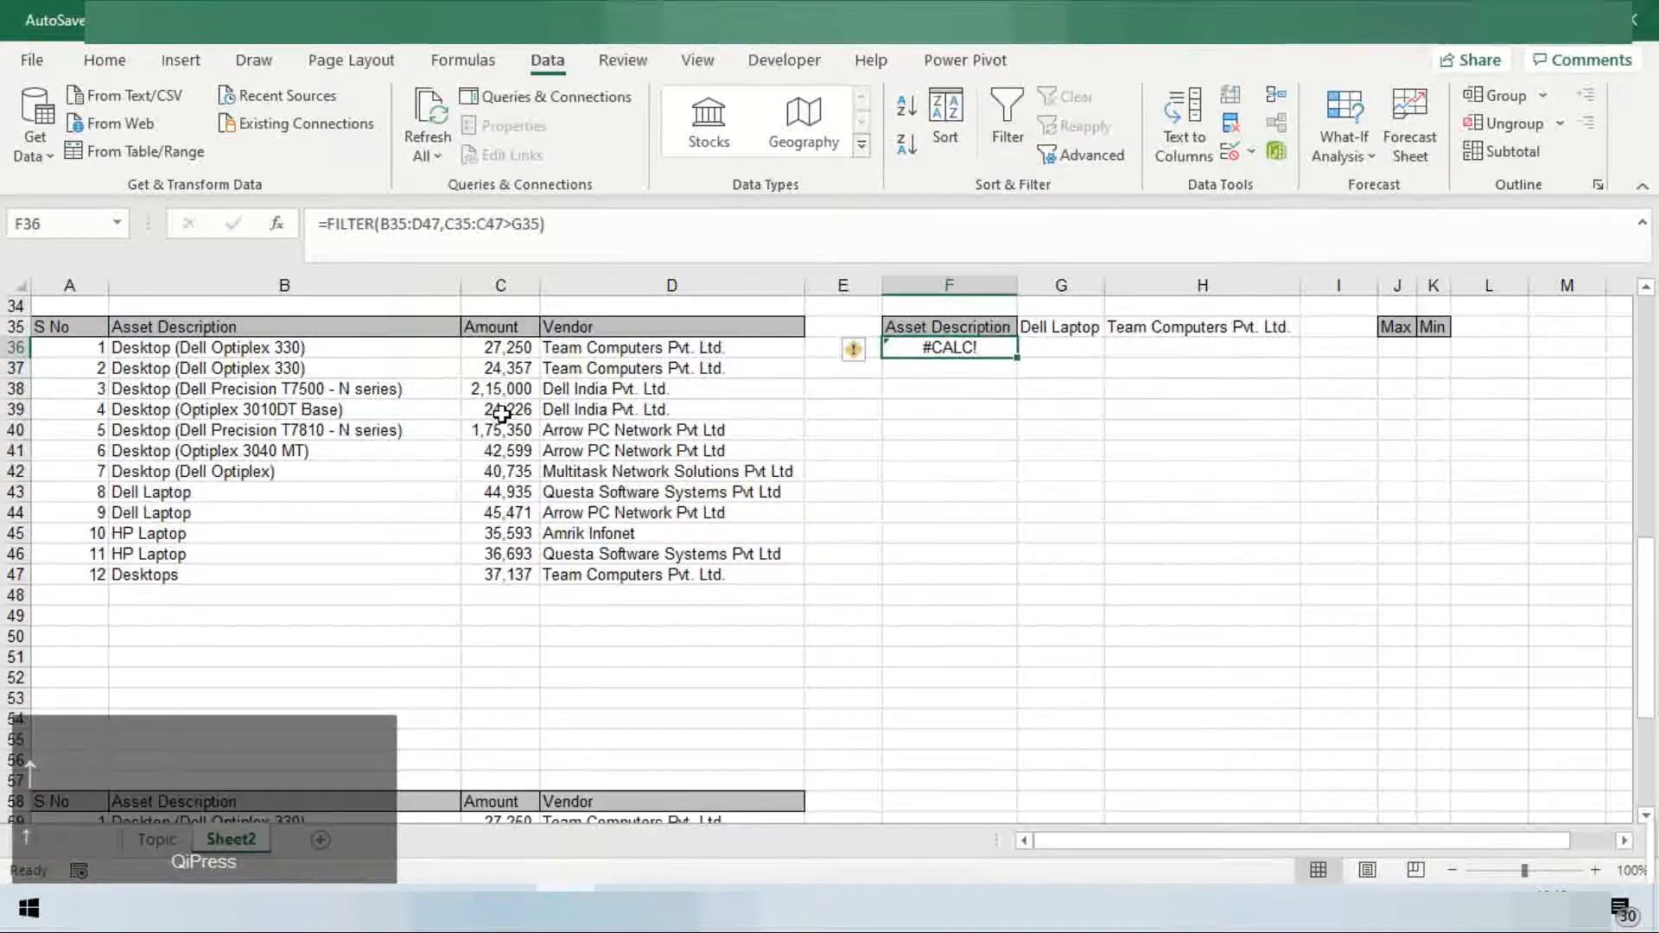
Set the filter criterion in G35 to 50000
{"action": "key", "text": "Right"}
{"action": "type", "text": "50000"}
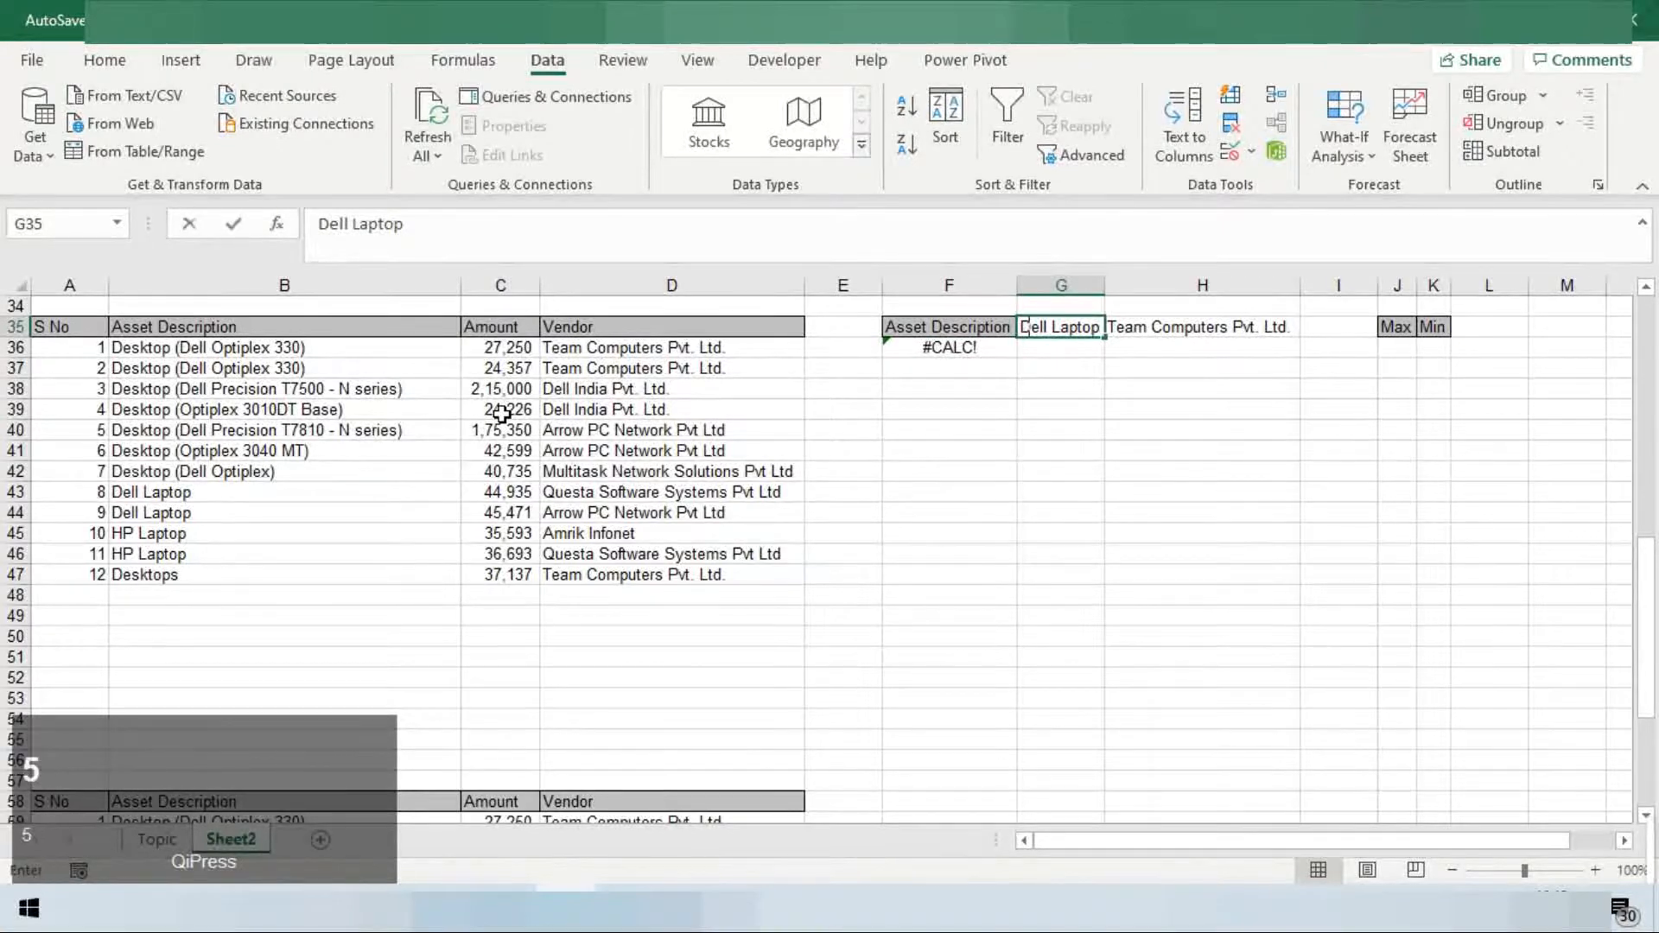
{"action": "key", "text": "Return"}
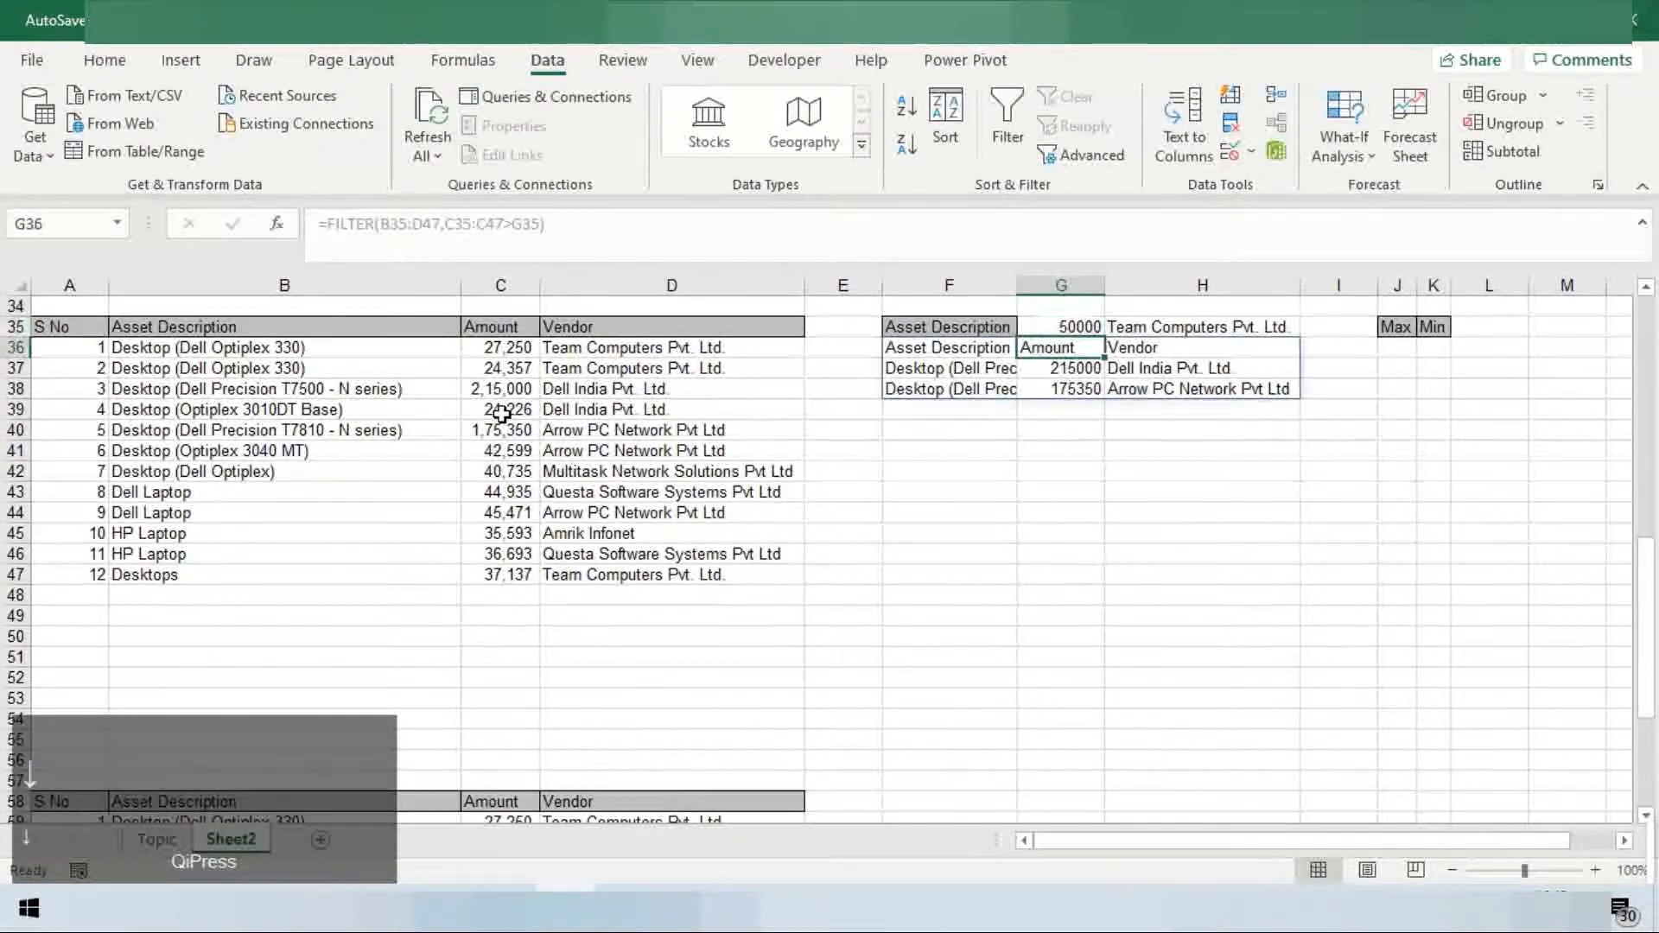
Examine the rows returned by the FILTER formula in F36 against the criterion in G35 and the source asset table
{"action": "key", "text": "Up"}
{"action": "key", "text": "Down"}
{"action": "key", "text": "Down"}
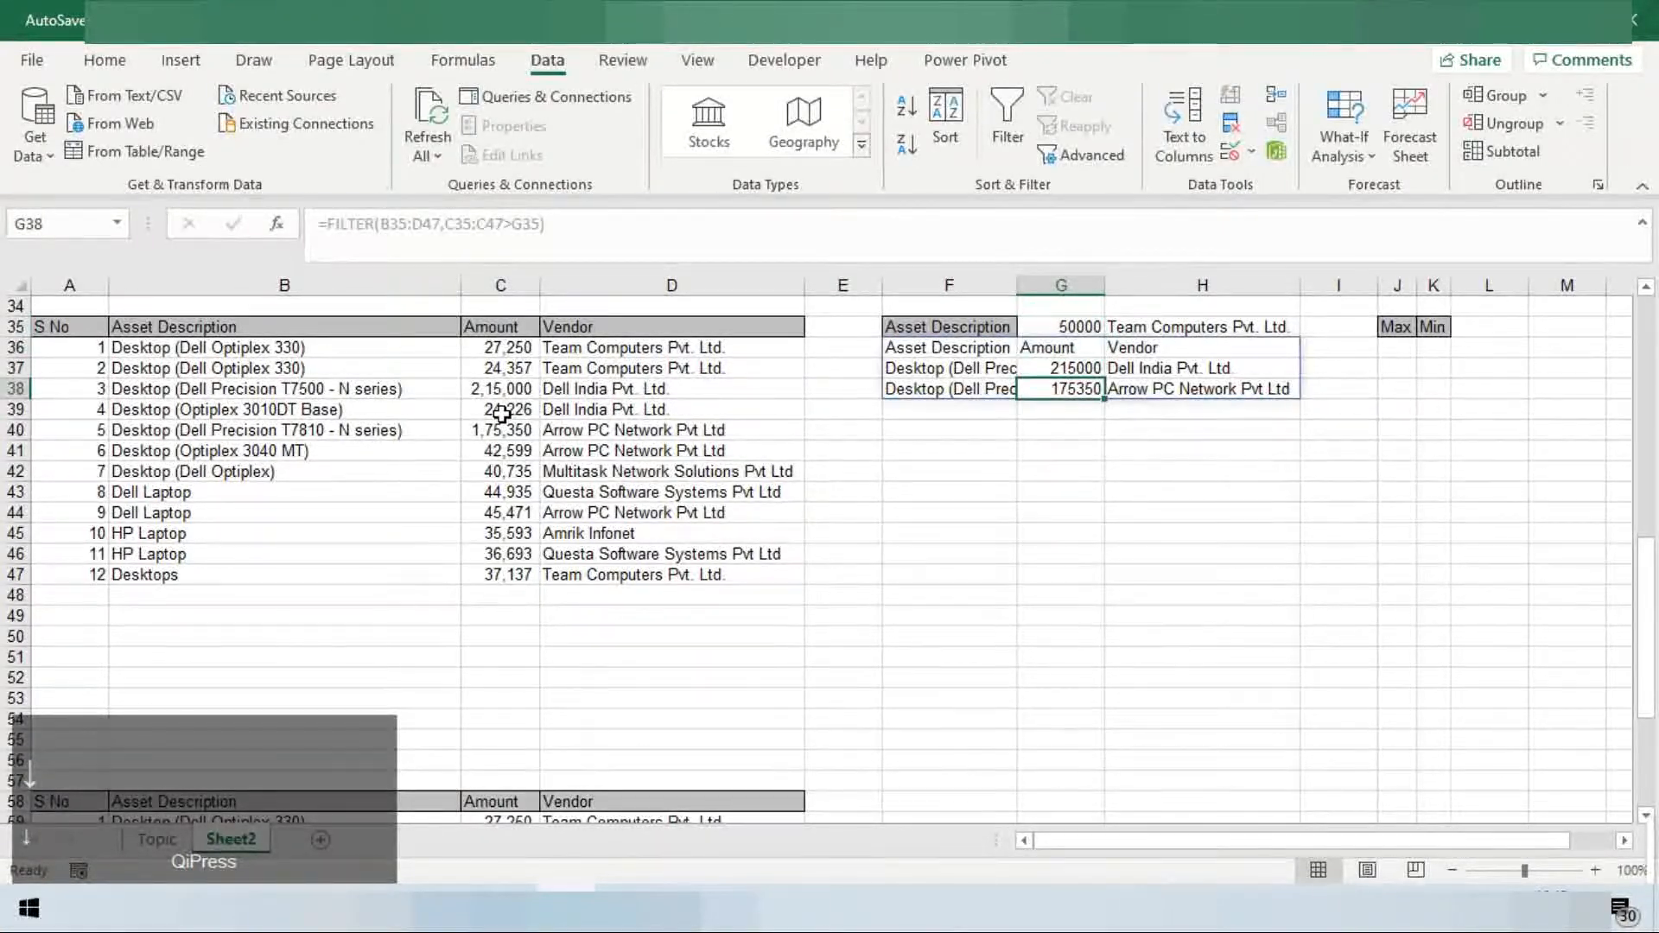
{"action": "key", "text": "Left"}
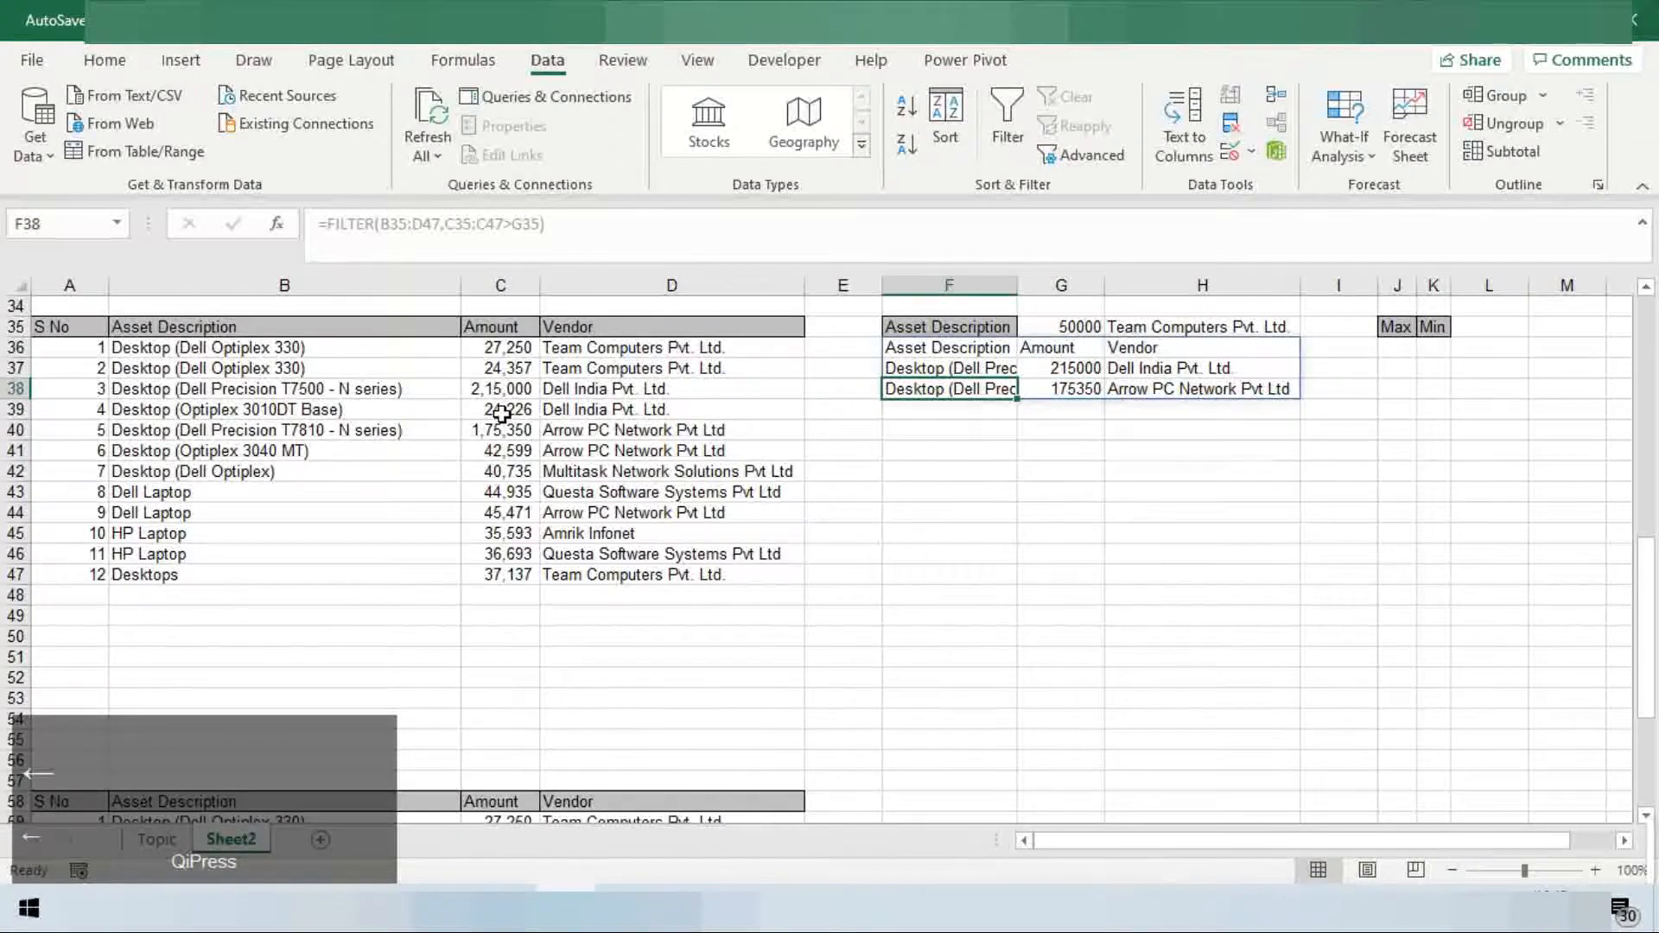
{"action": "key", "text": "Up"}
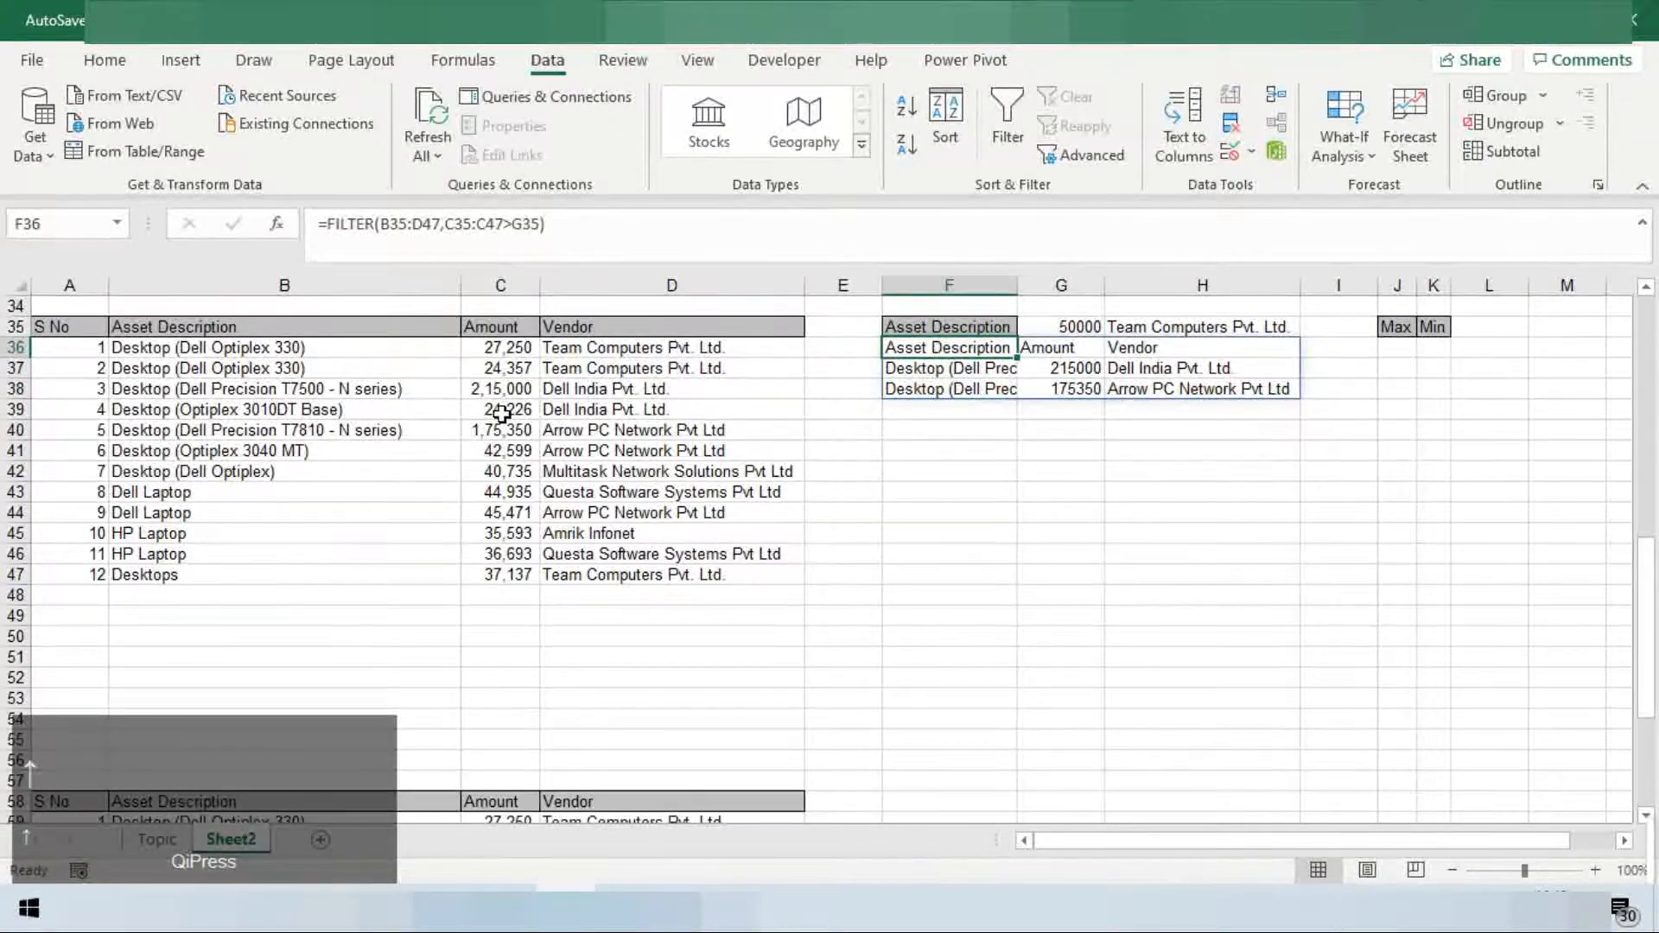
{"action": "key", "text": "Left"}
{"action": "key", "text": "Left"}
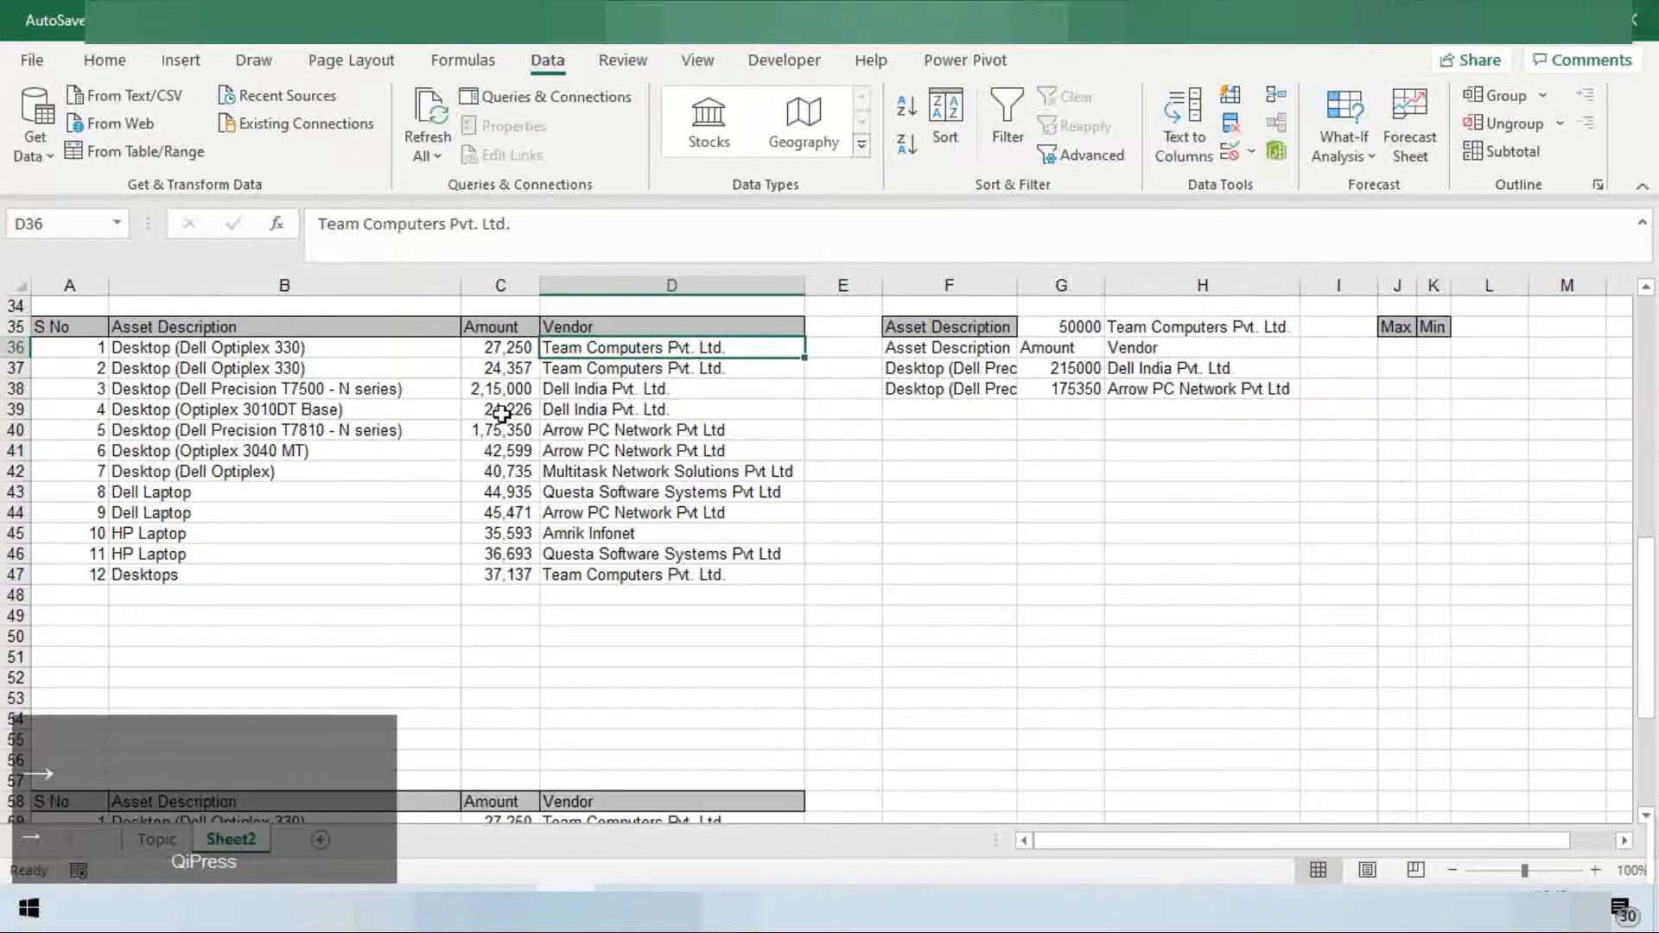
{"action": "key", "text": "ctrl+Right"}
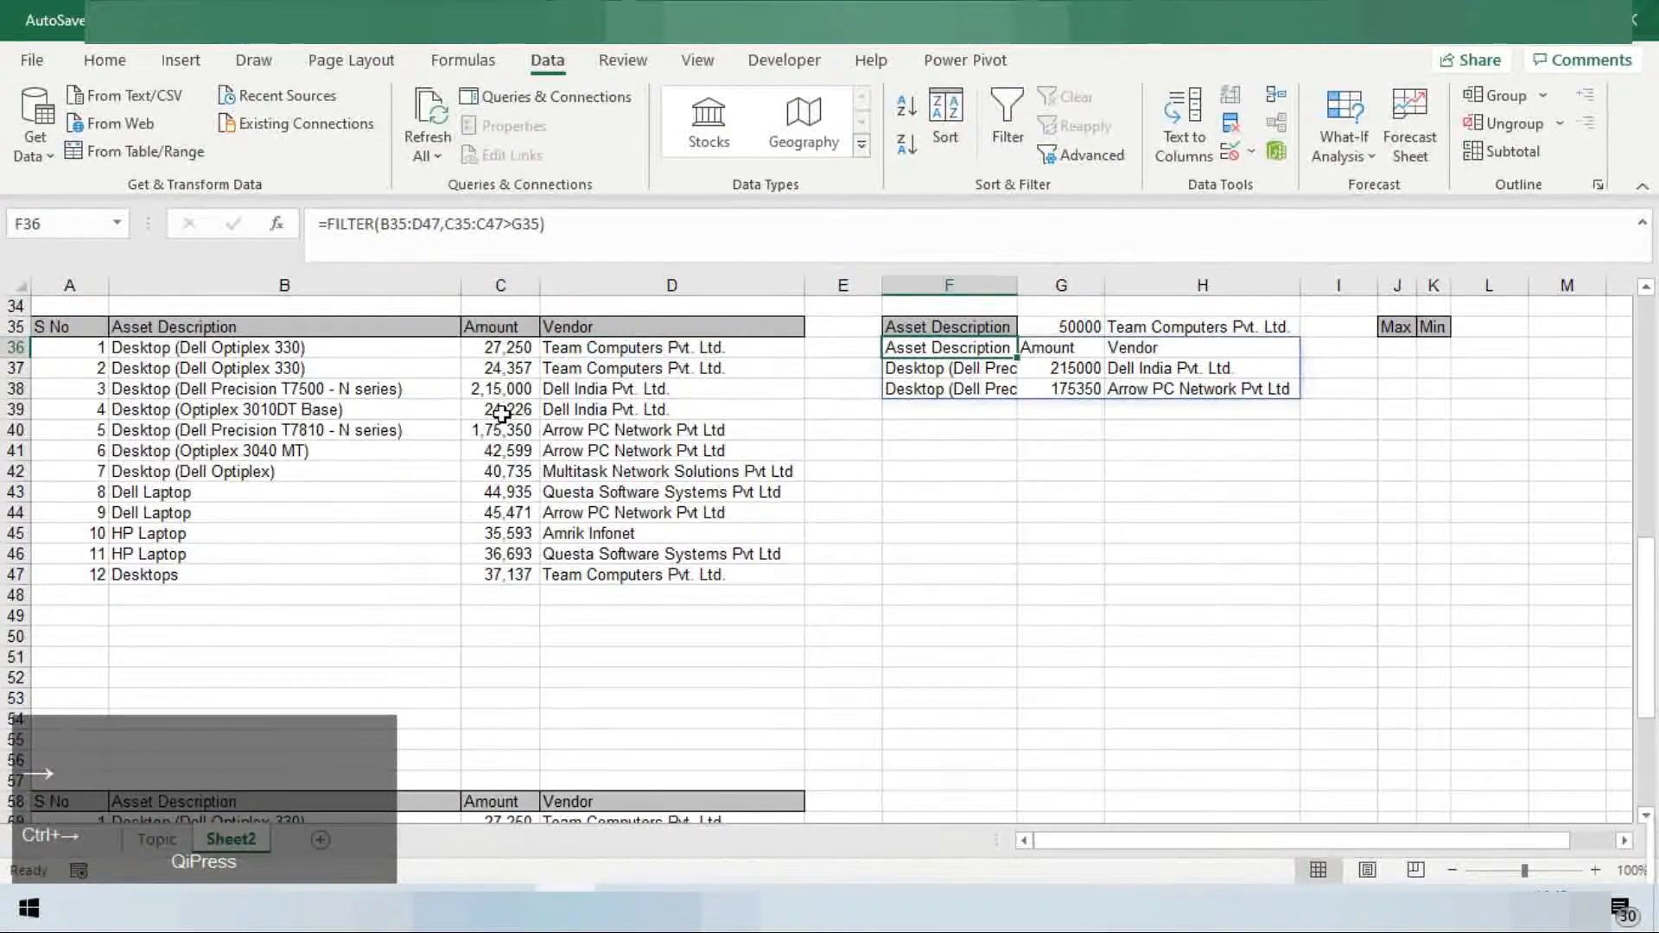
Change the filter criterion in G35 to 20000
{"action": "key", "text": "Up"}
{"action": "key", "text": "Right"}
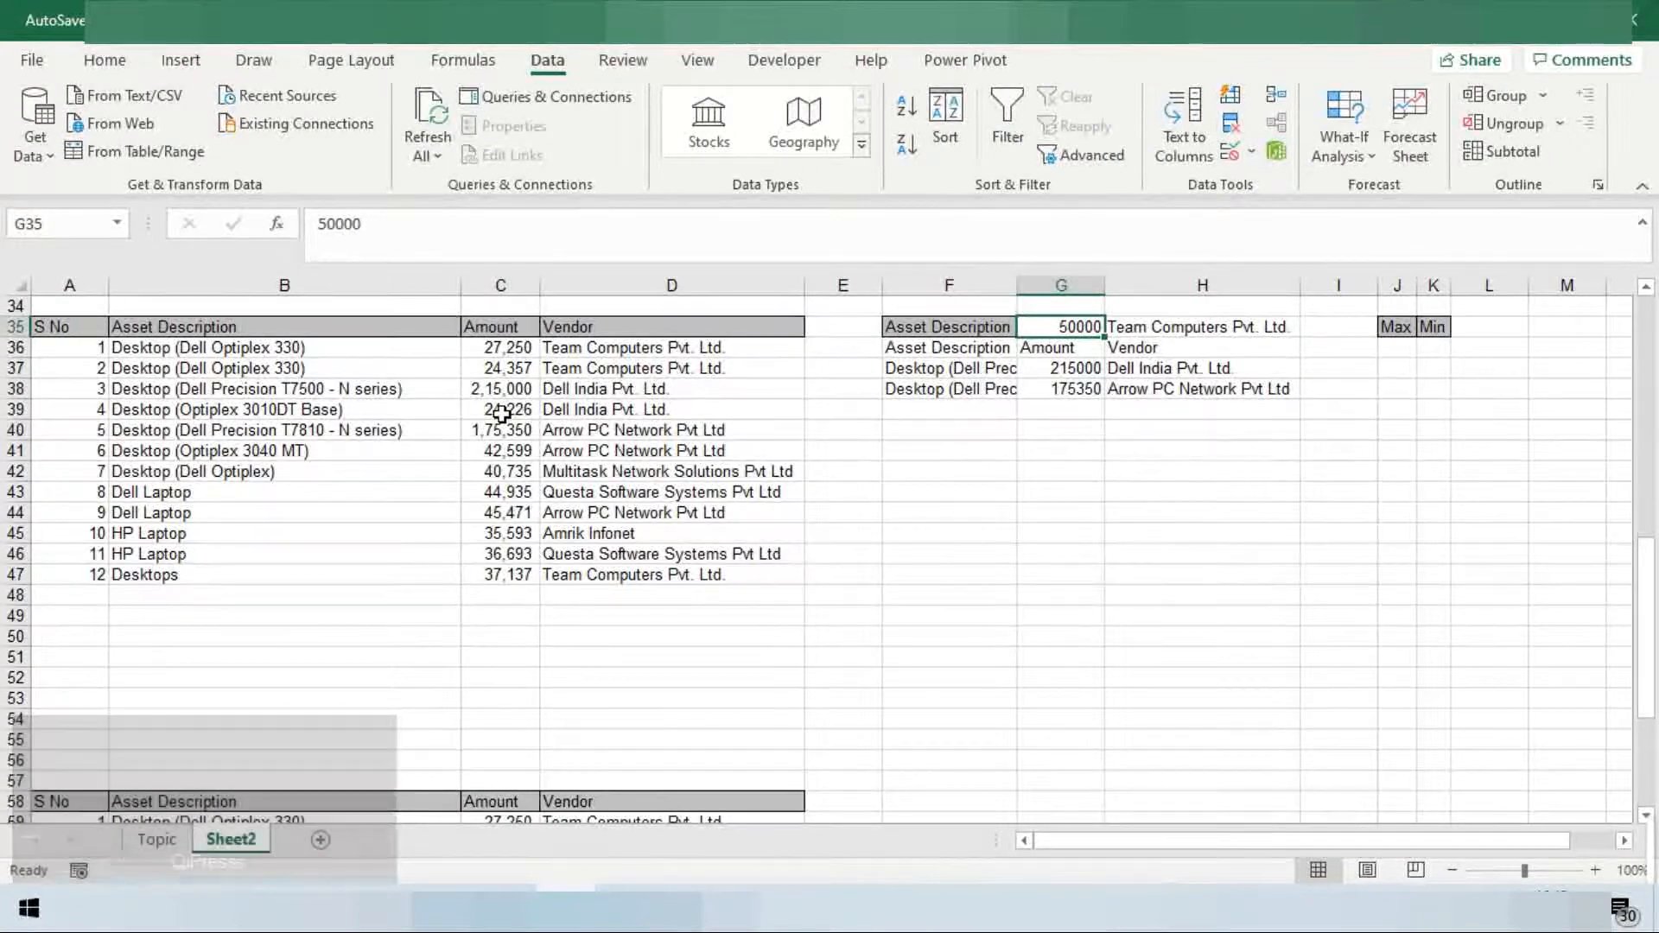
{"action": "type", "text": "20000"}
{"action": "key", "text": "Return"}
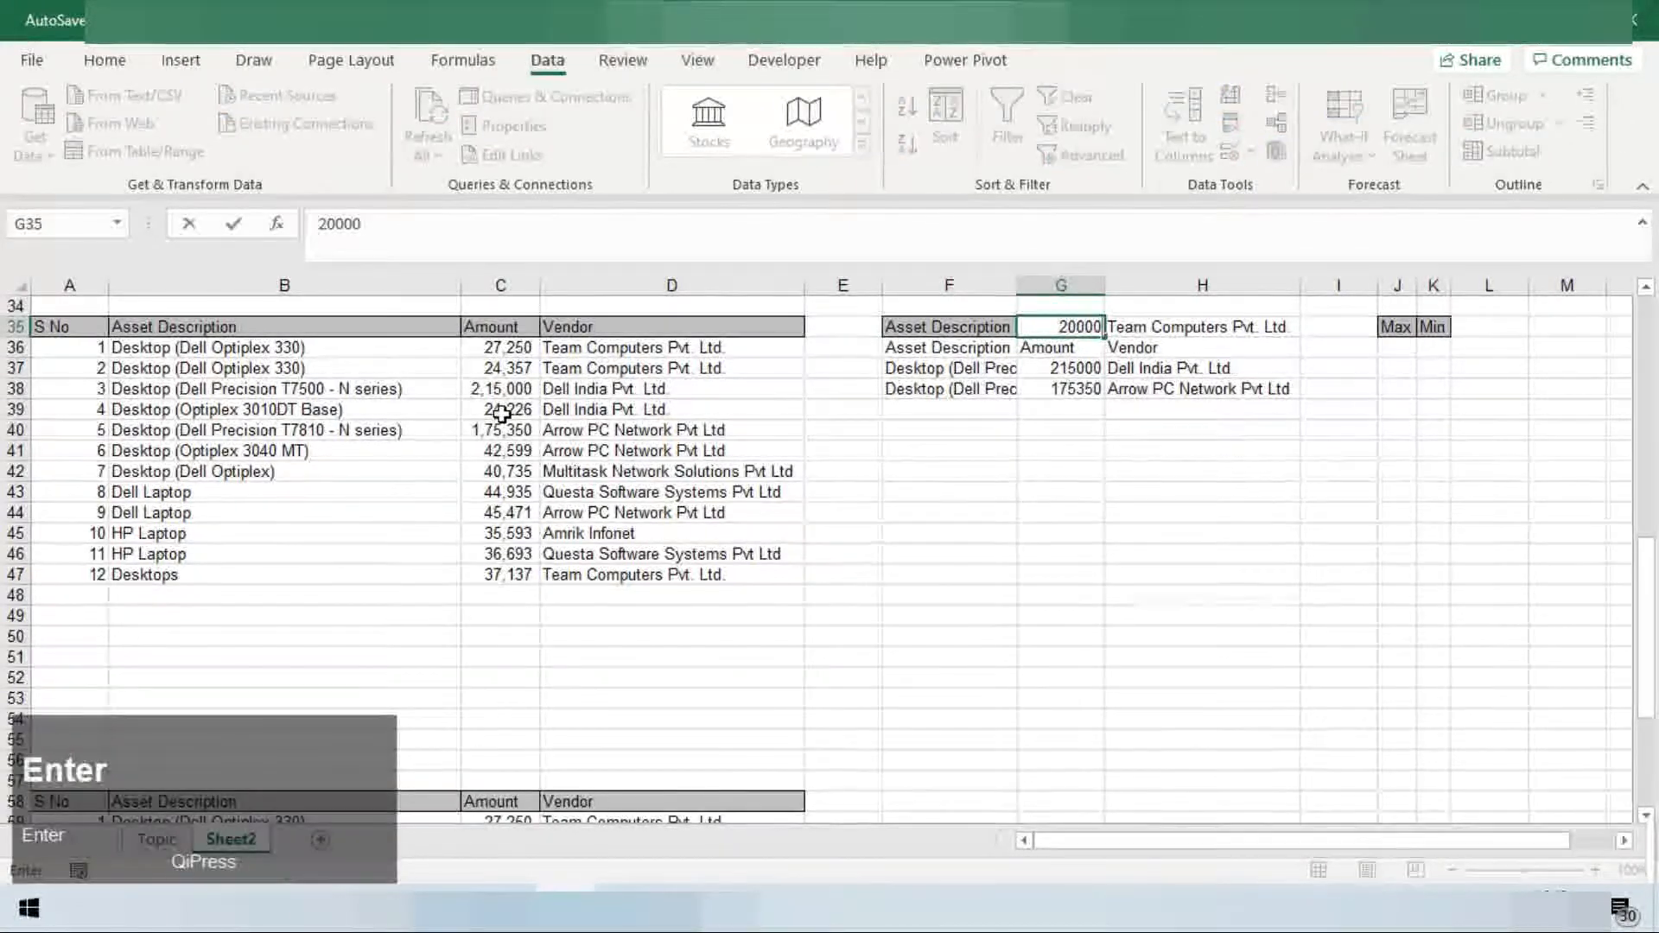
{"action": "key", "text": "Up"}
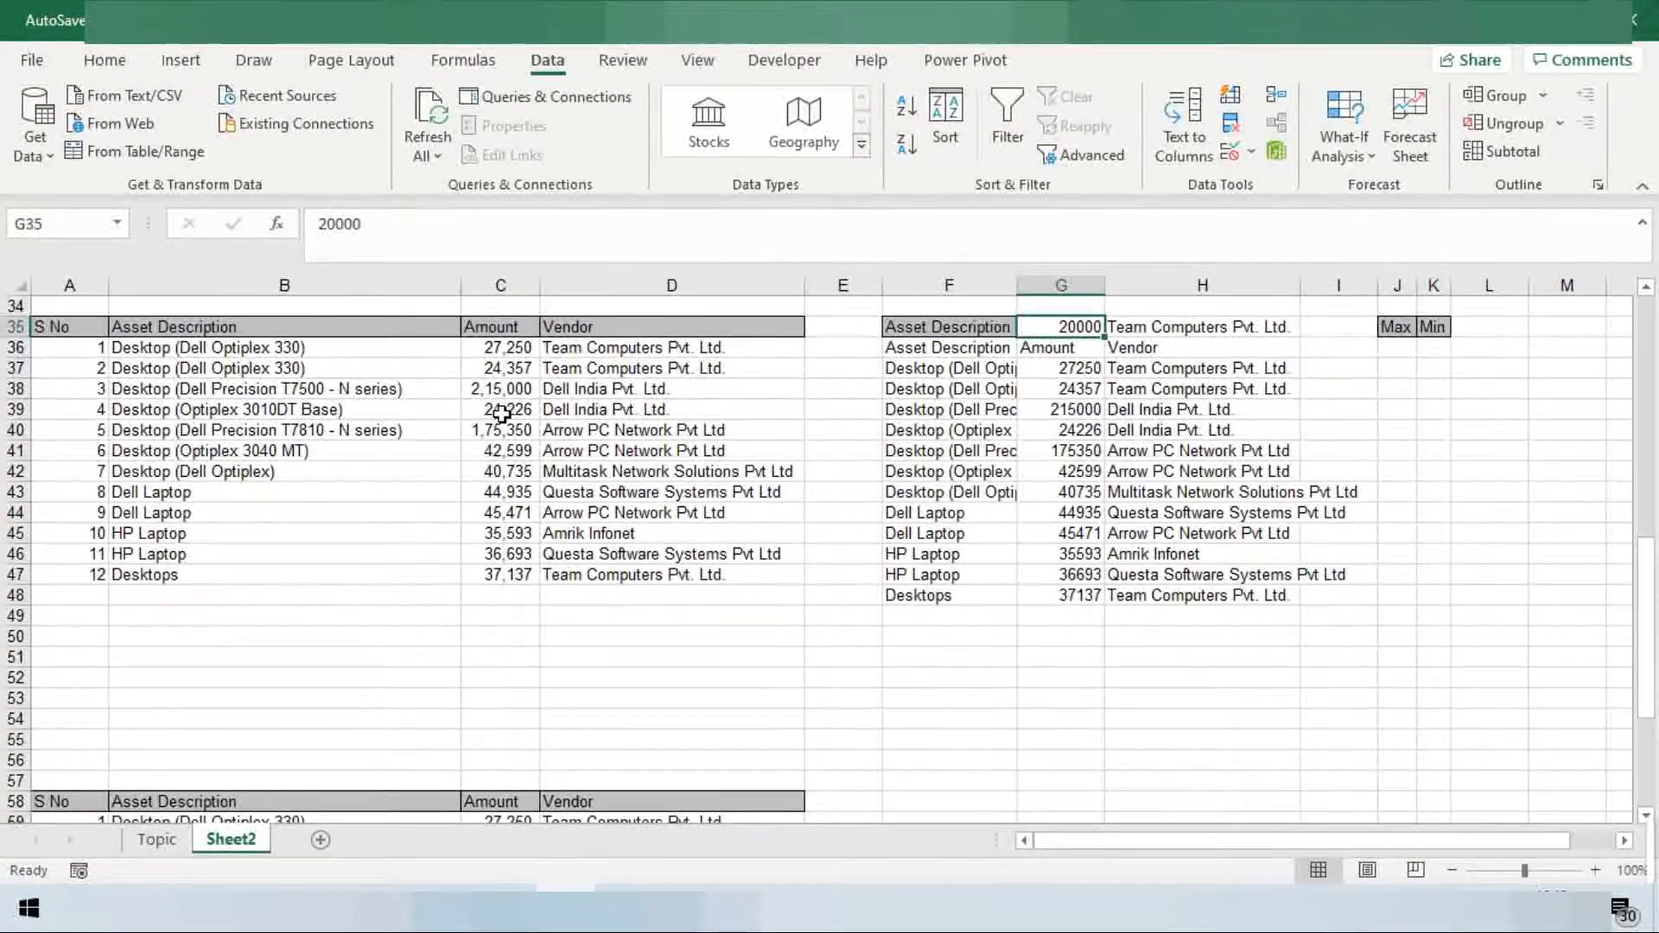
Mark the Filter topic as done on the Topic sheet by copying the check mark from C7 to C8
{"action": "key", "text": "ctrl"}
{"action": "key", "text": "ctrl+Page_Up"}
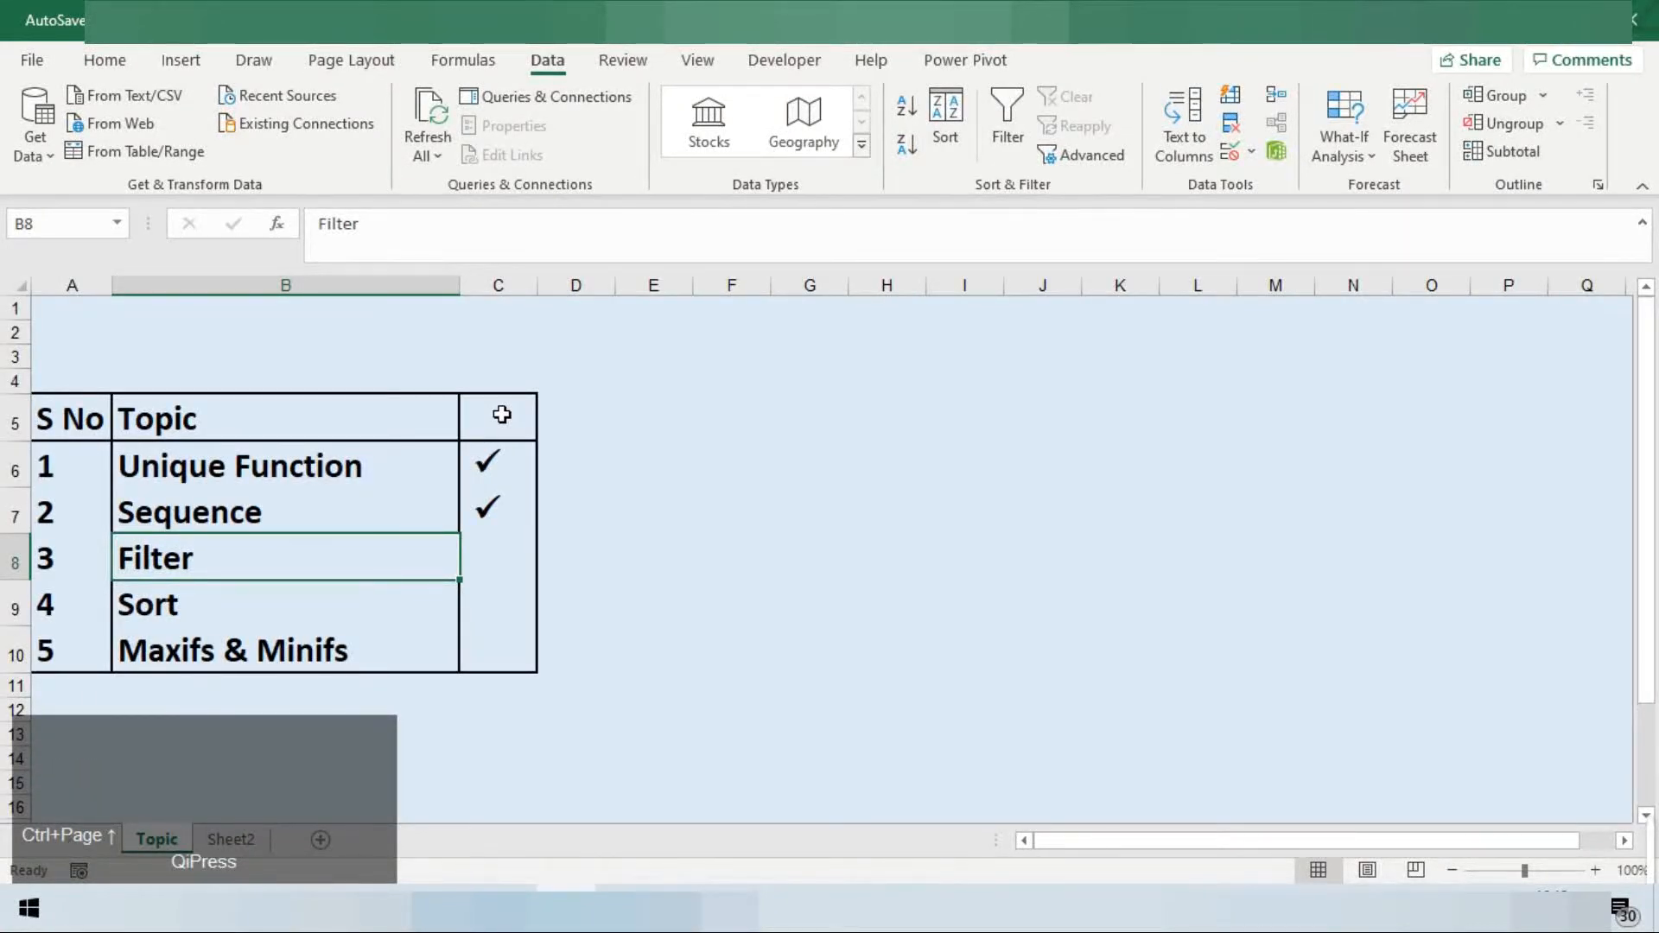
{"action": "key", "text": "Right"}
{"action": "key", "text": "Up"}
{"action": "key", "text": "ctrl+c"}
{"action": "key", "text": "Down"}
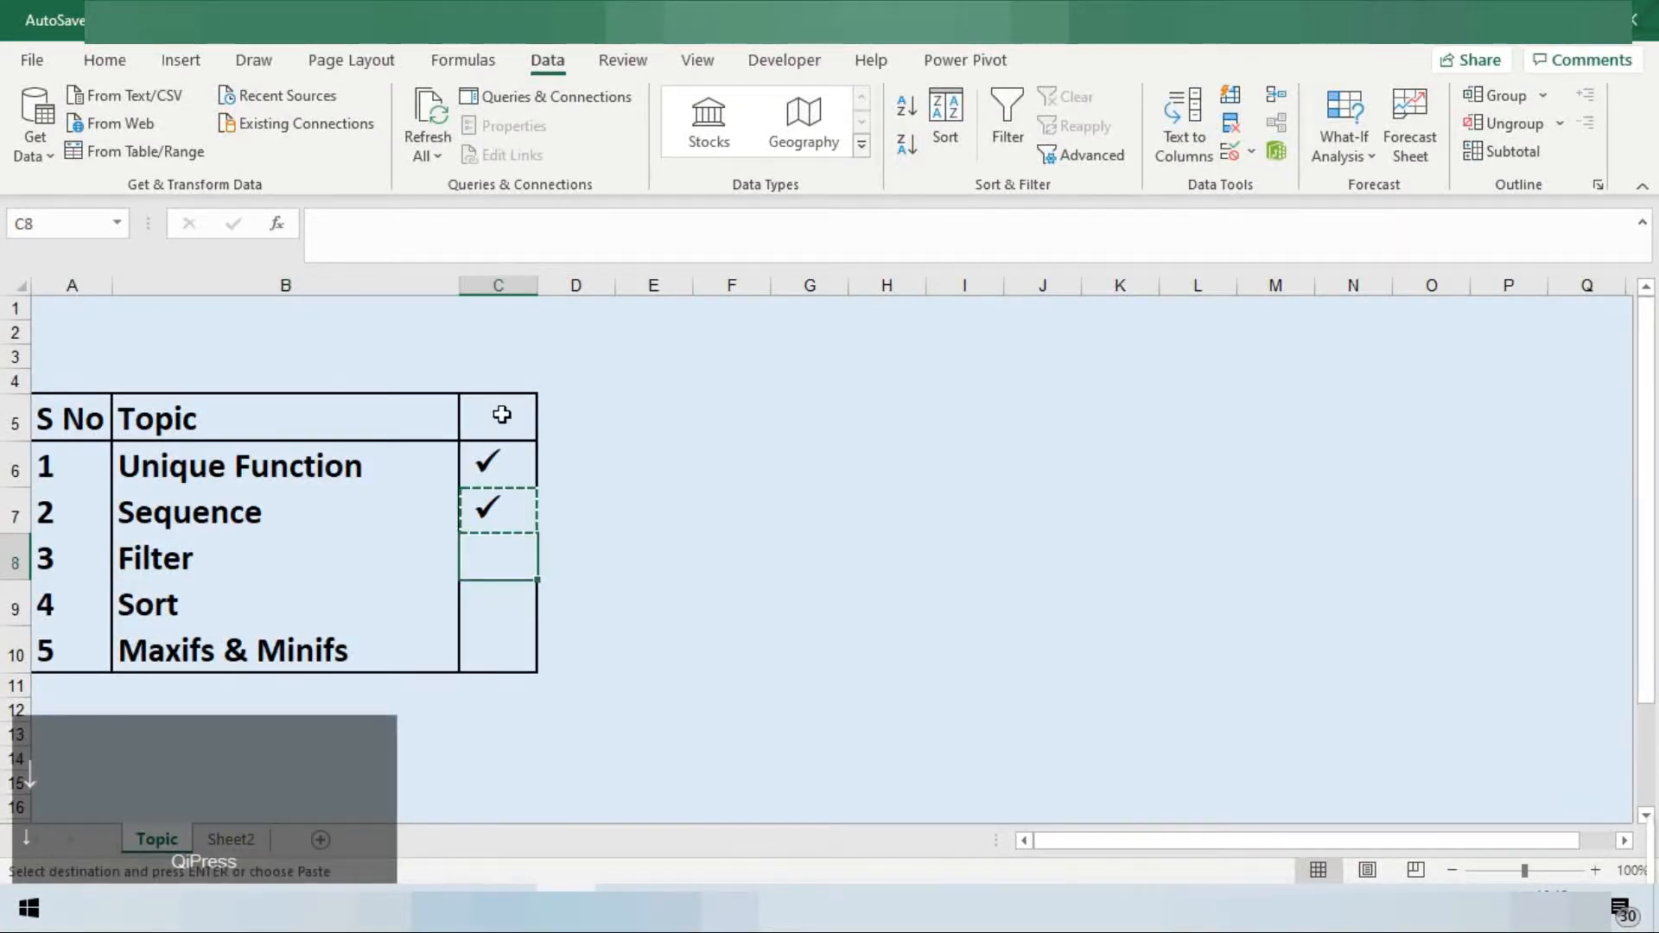
{"action": "key", "text": "ctrl+v"}
{"action": "key", "text": "Down"}
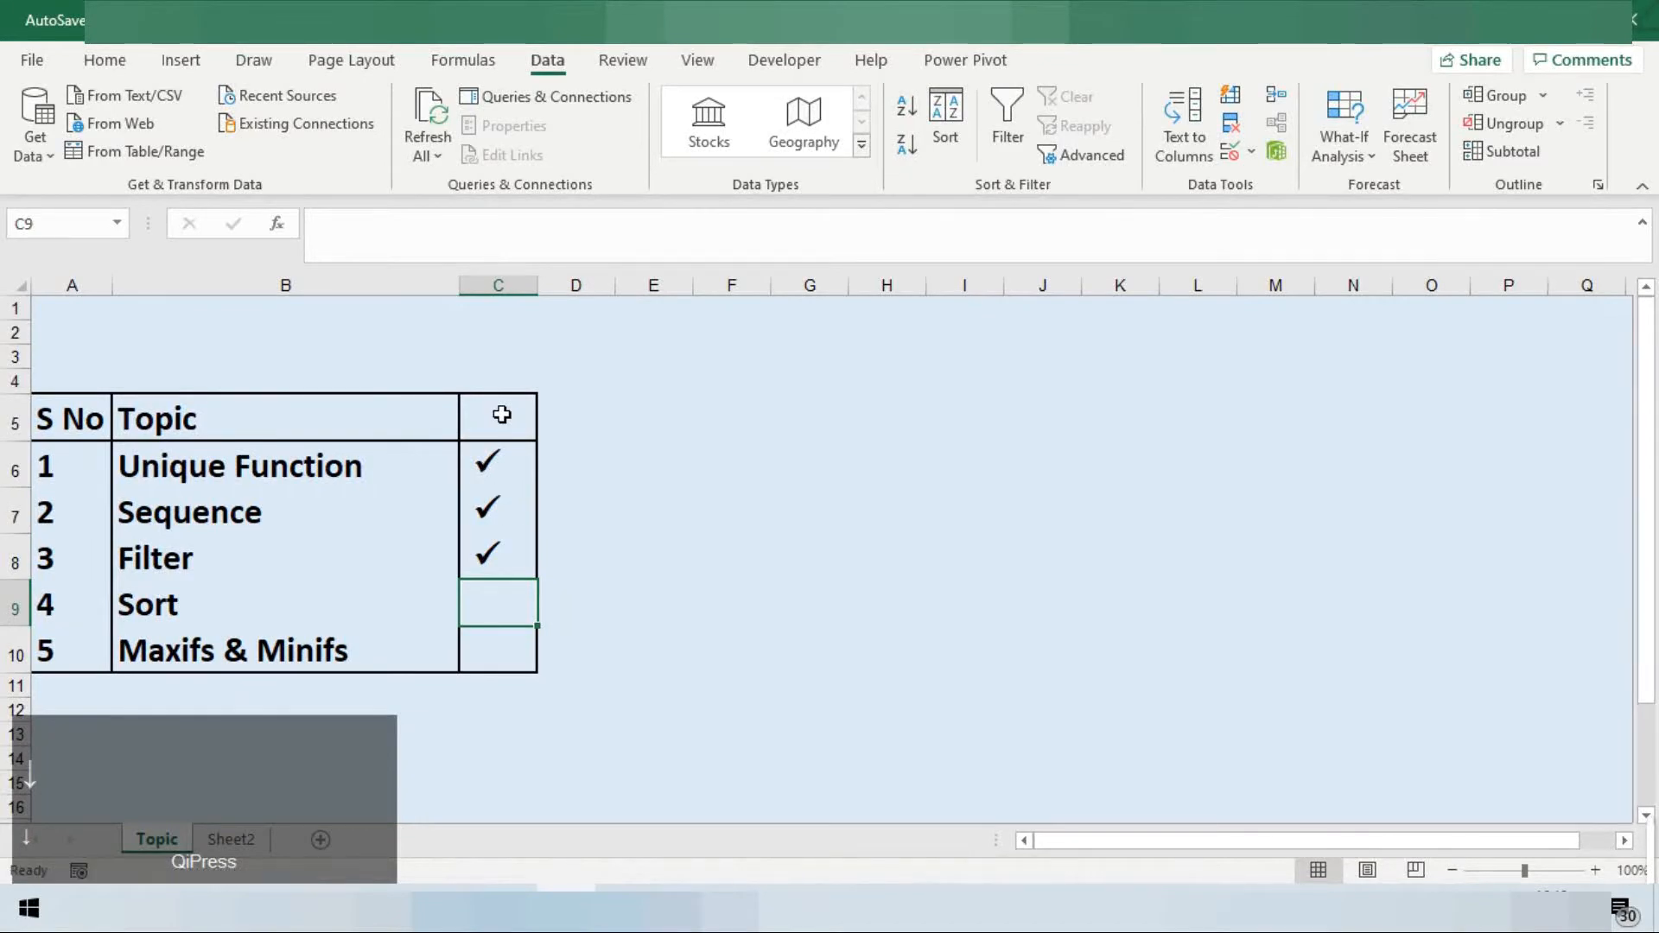
Go to the asset table in A58:D70 on Sheet2 and review the standard Sort & Filter options without applying one
{"action": "key", "text": "ctrl+Page_Down"}
{"action": "key", "text": "ctrl+Left"}
{"action": "key", "text": "ctrl+Left"}
{"action": "key", "text": "ctrl+Left"}
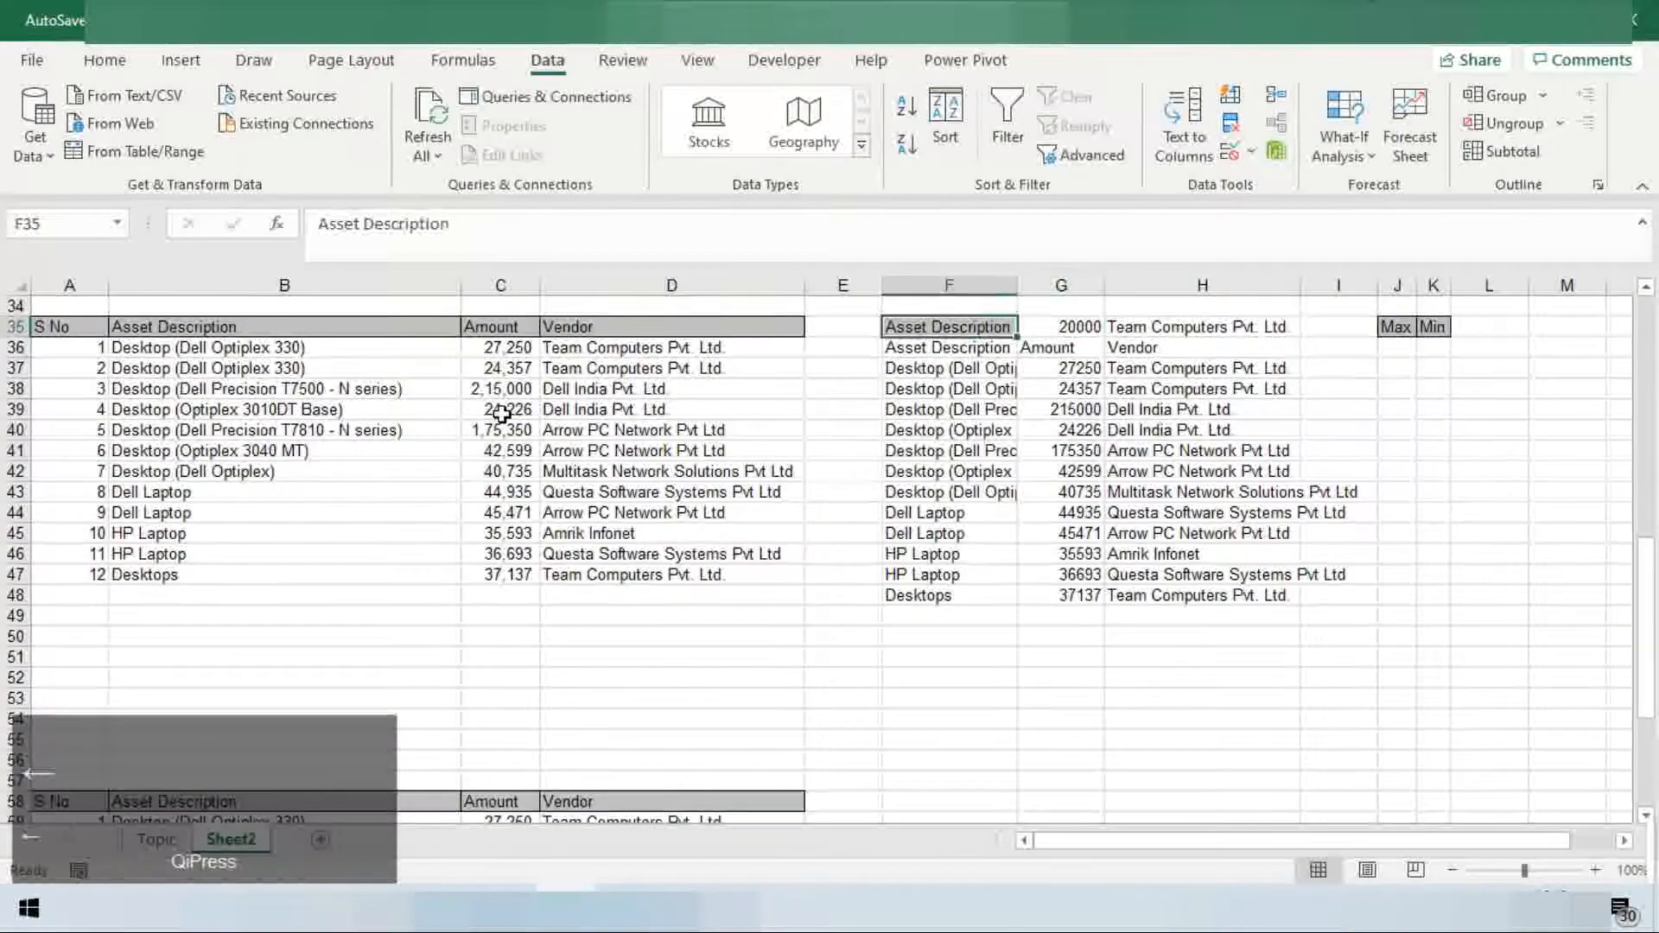
{"action": "key", "text": "ctrl+Down"}
{"action": "key", "text": "ctrl+Down"}
{"action": "key", "text": "ctrl+Down"}
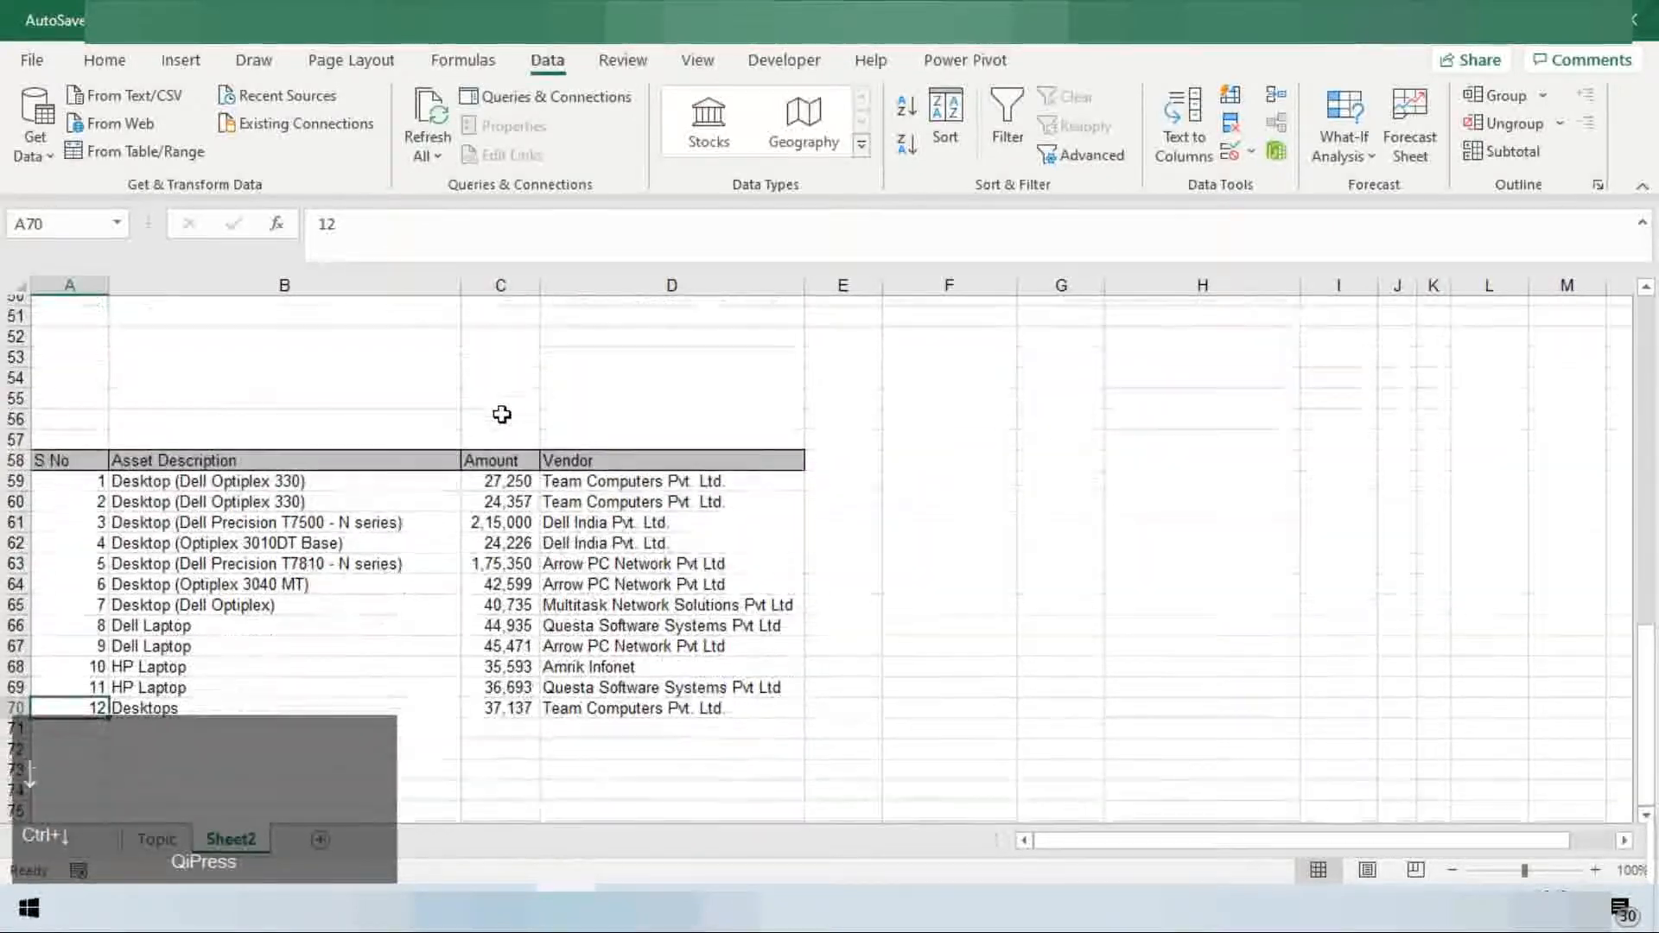
{"action": "left_click", "coordinate": [119, 62]}
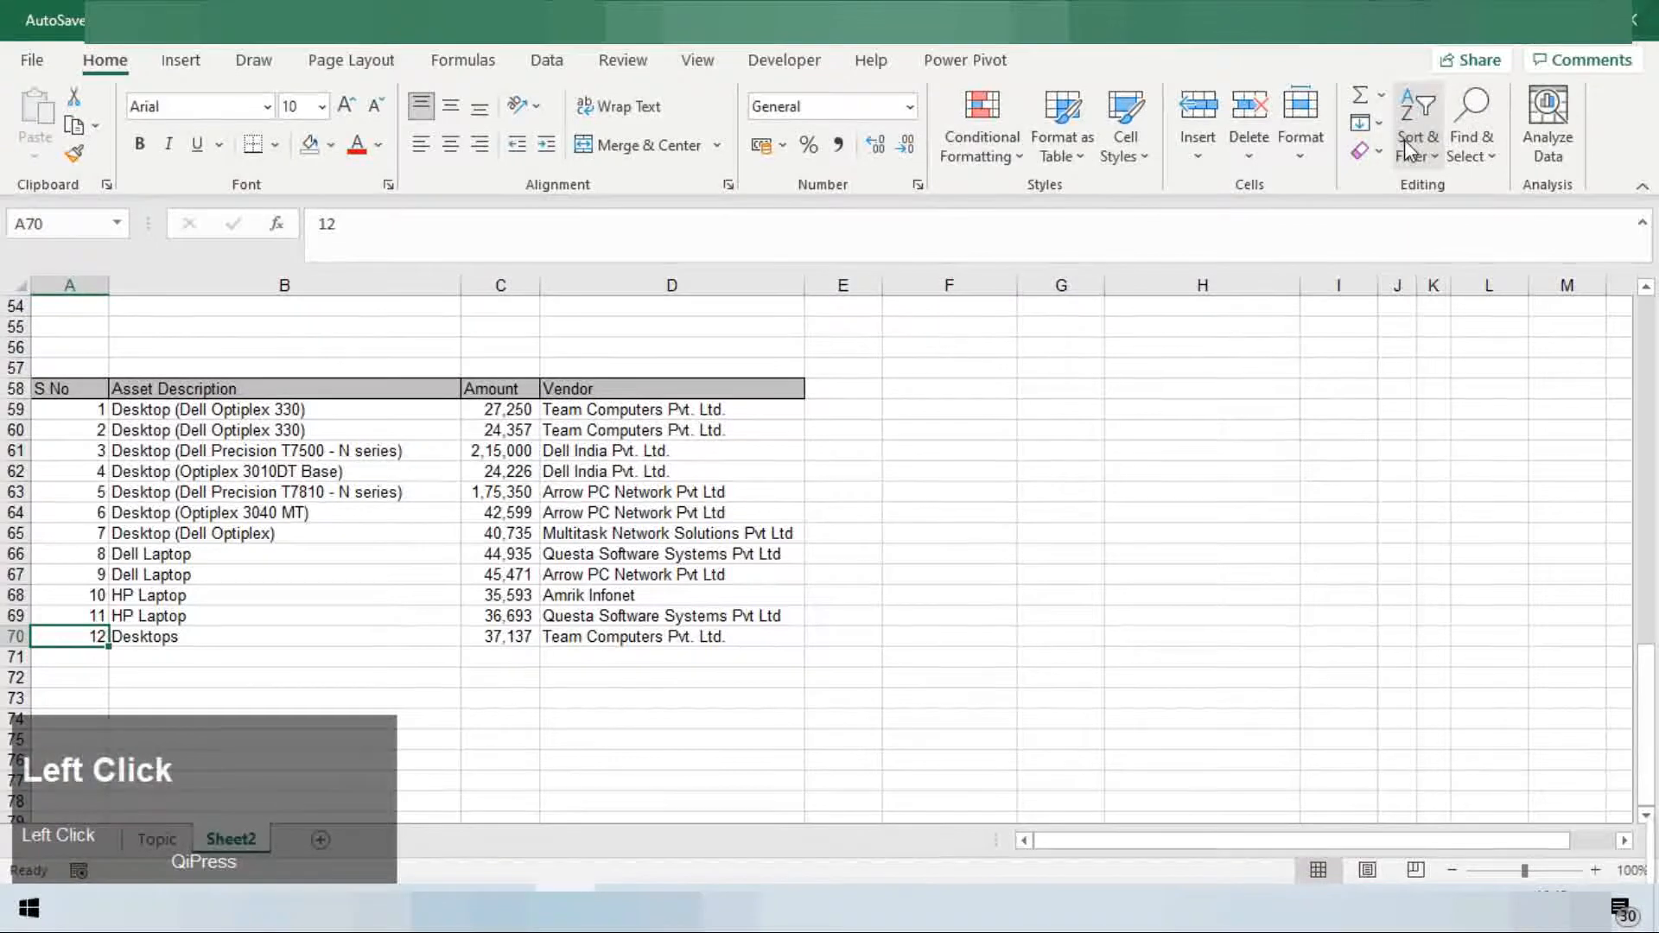
{"action": "left_click", "coordinate": [1406, 149]}
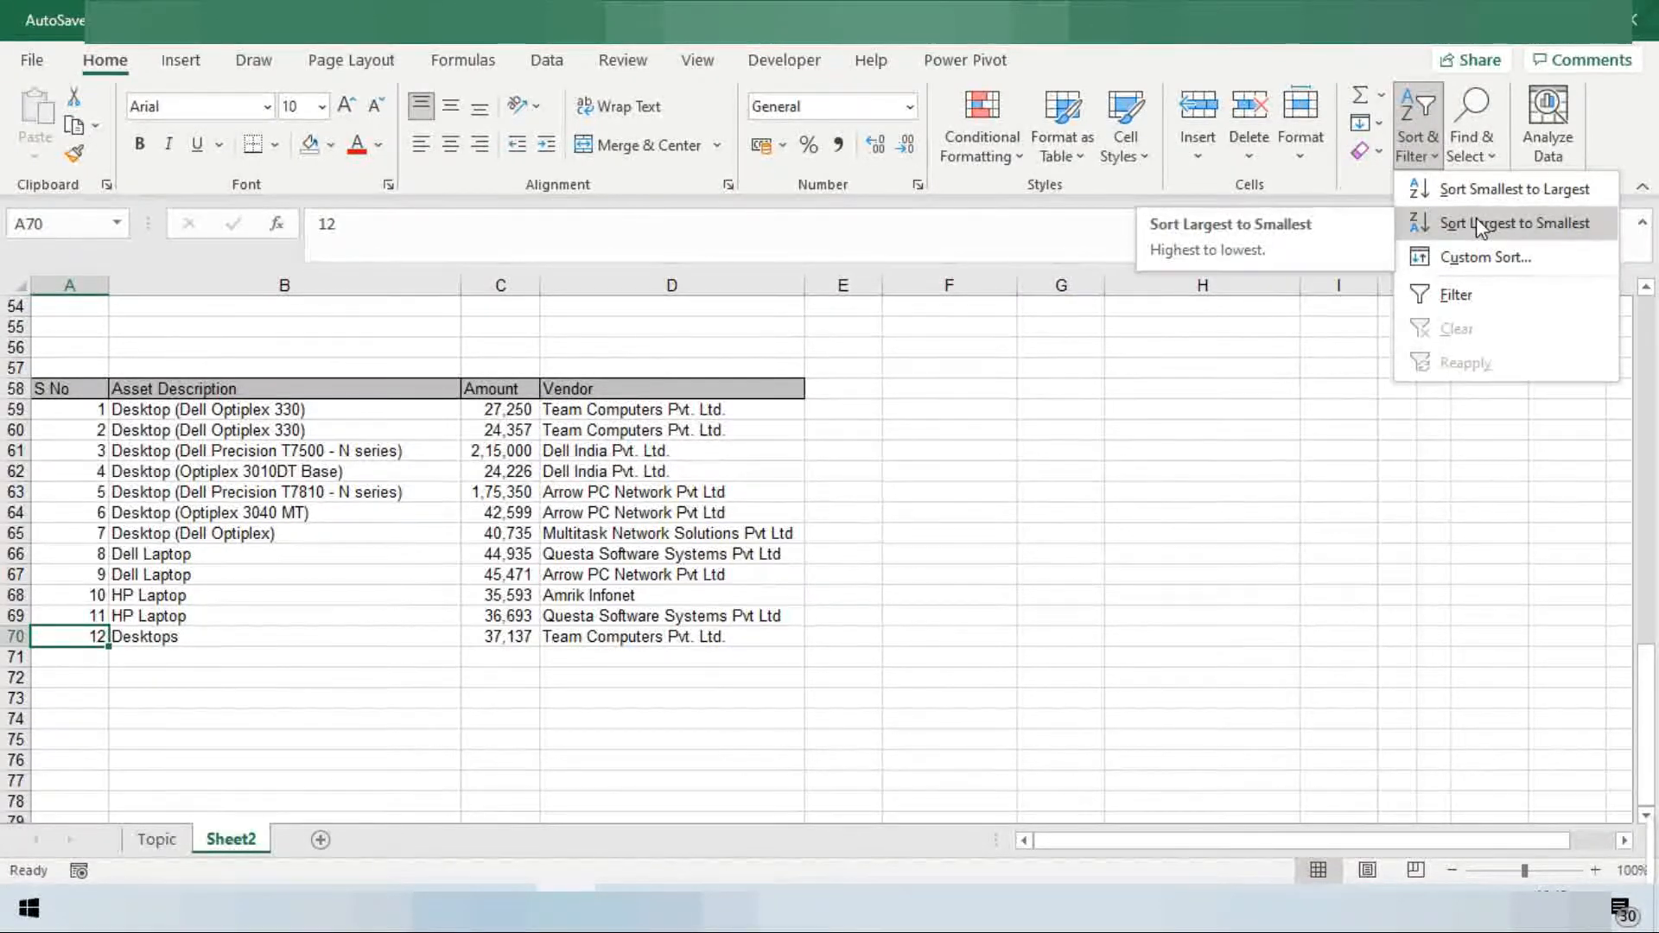
{"action": "key", "text": "Escape"}
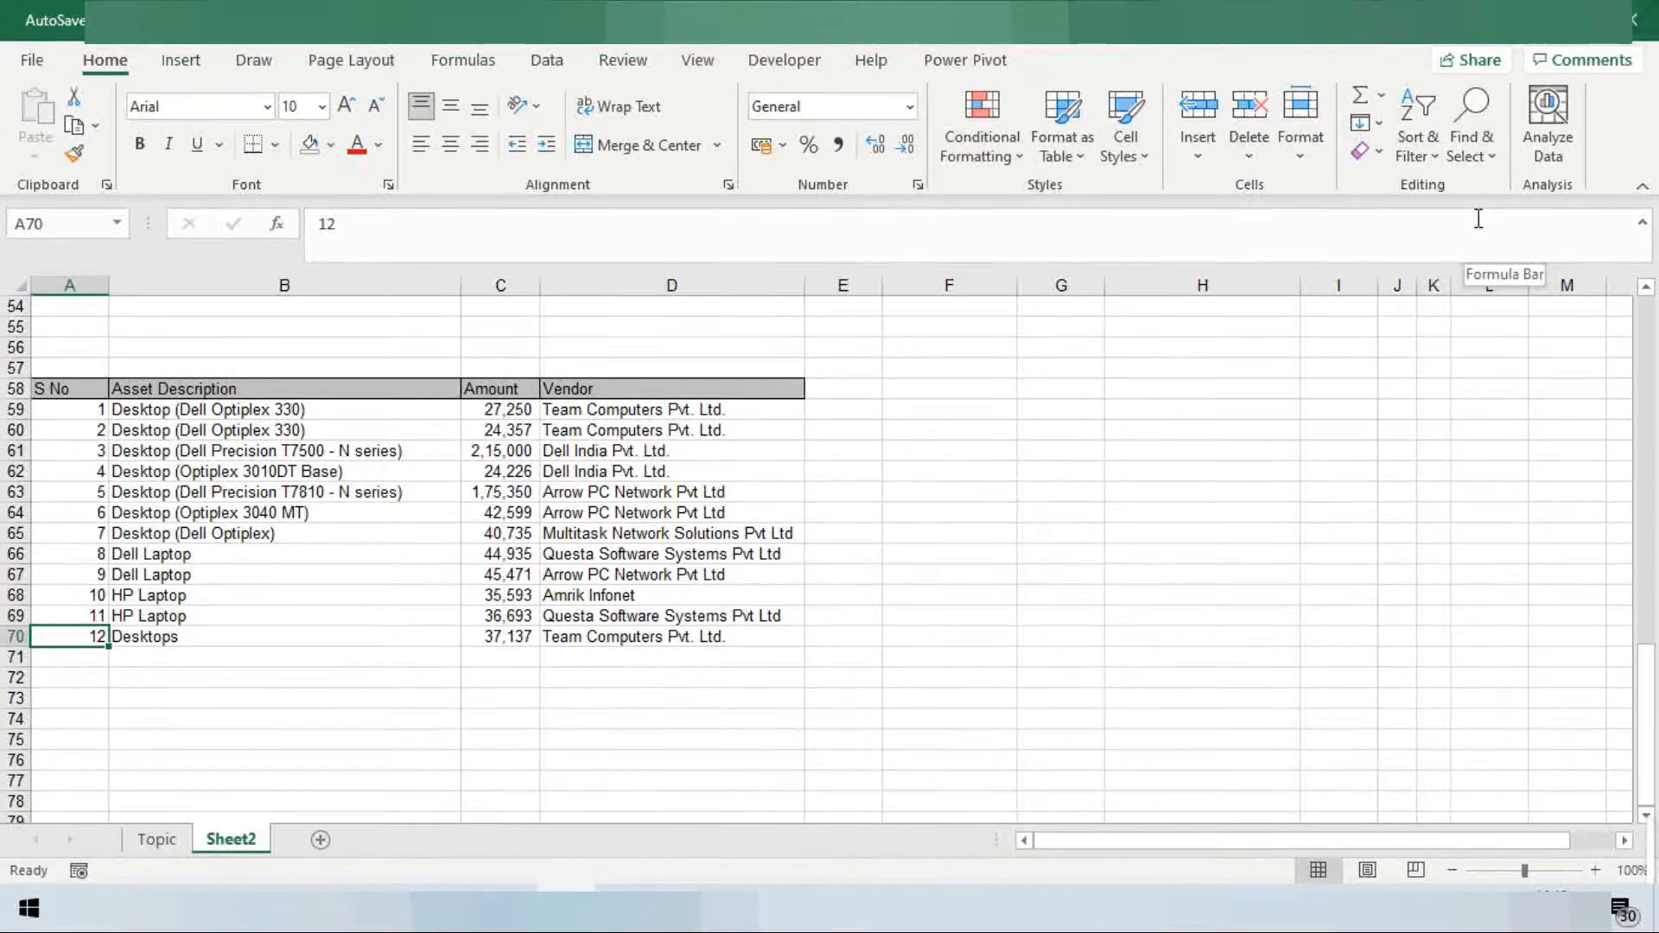
Start a SORTBY formula in F58, in the header row of the asset table
{"action": "key", "text": "ctrl+Up"}
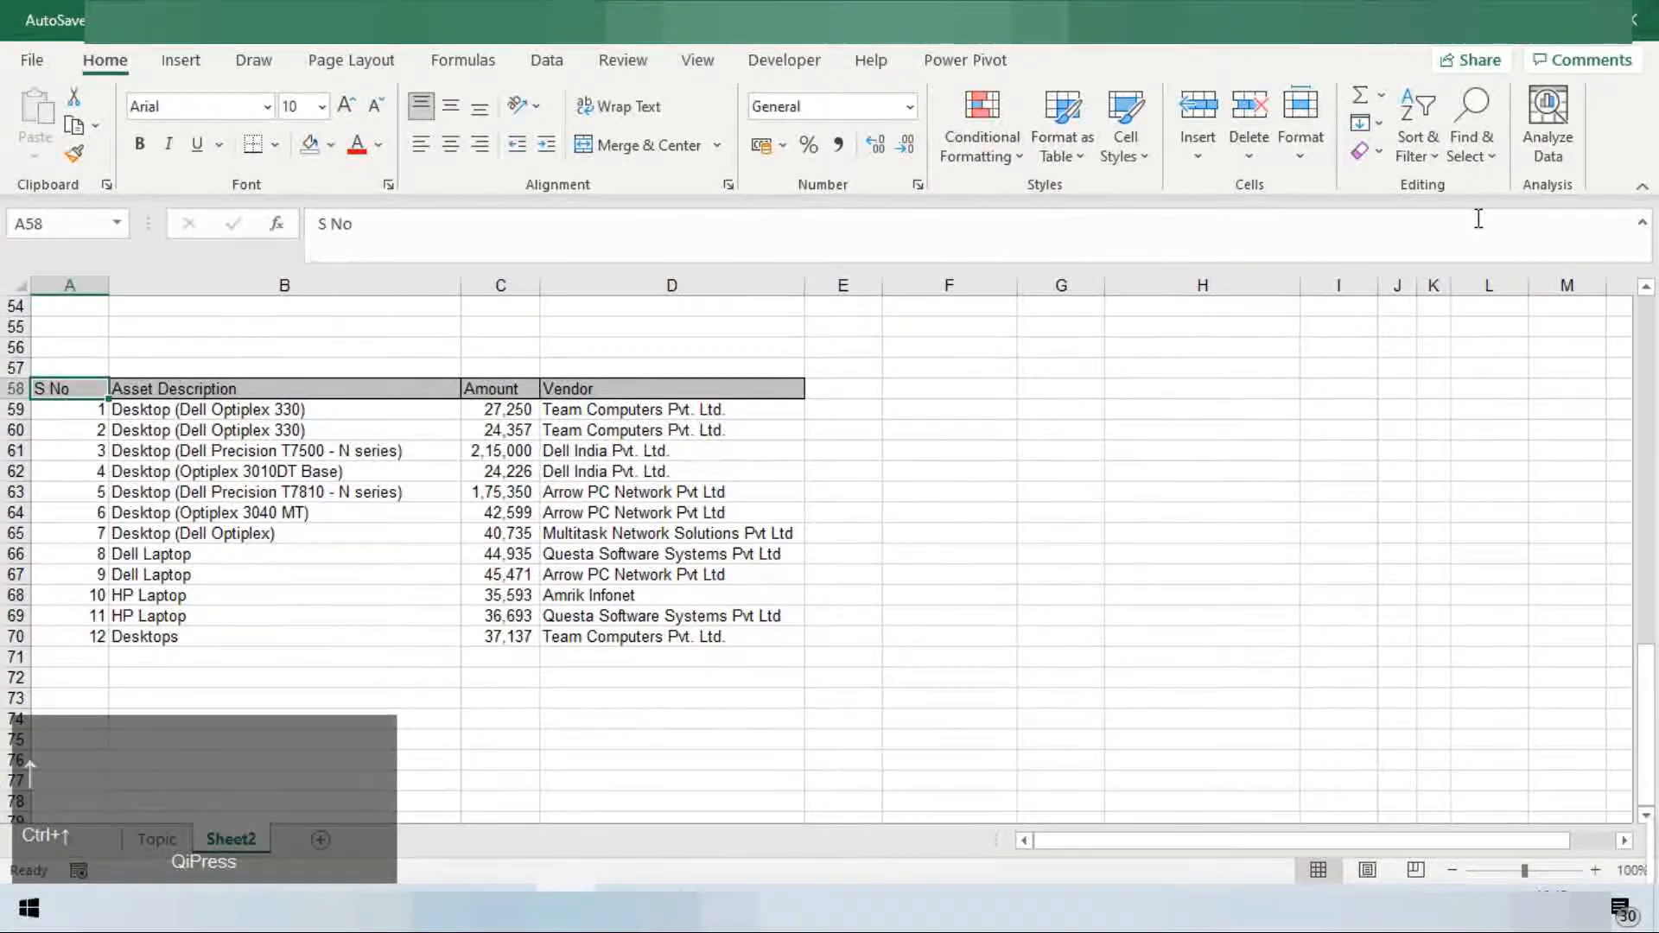
{"action": "key", "text": "ctrl+Right"}
{"action": "key", "text": "ctrl+Right"}
{"action": "key", "text": "ctrl+Left"}
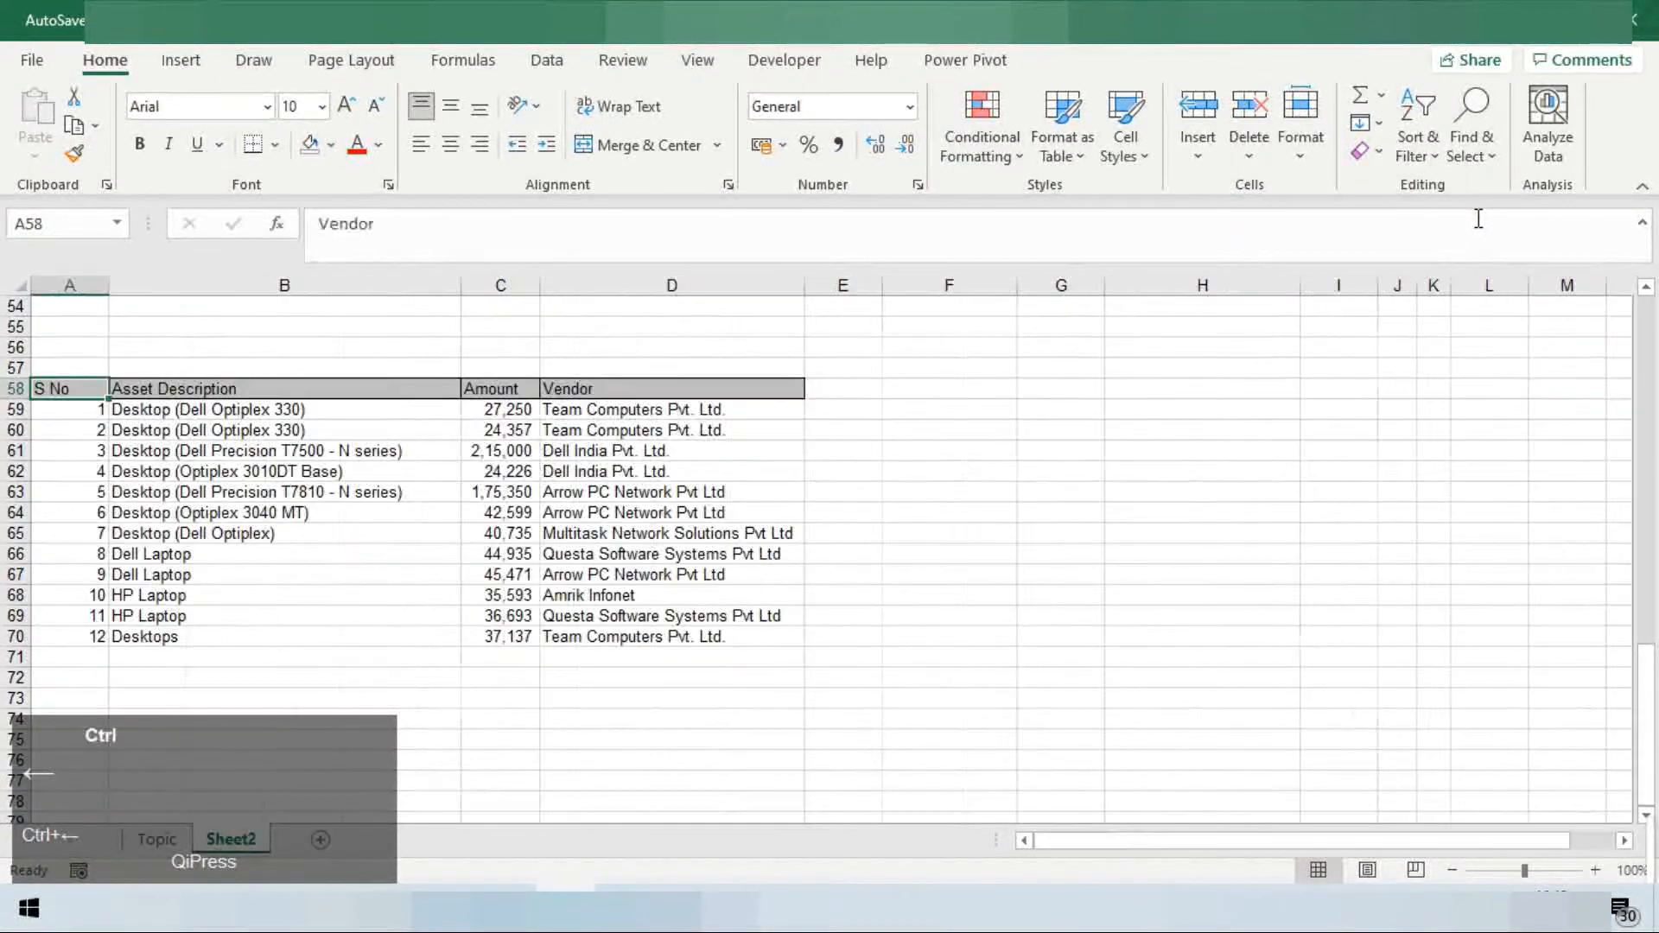
{"action": "key", "text": "Right"}
{"action": "key", "text": "Right"}
{"action": "type", "text": "=sor"}
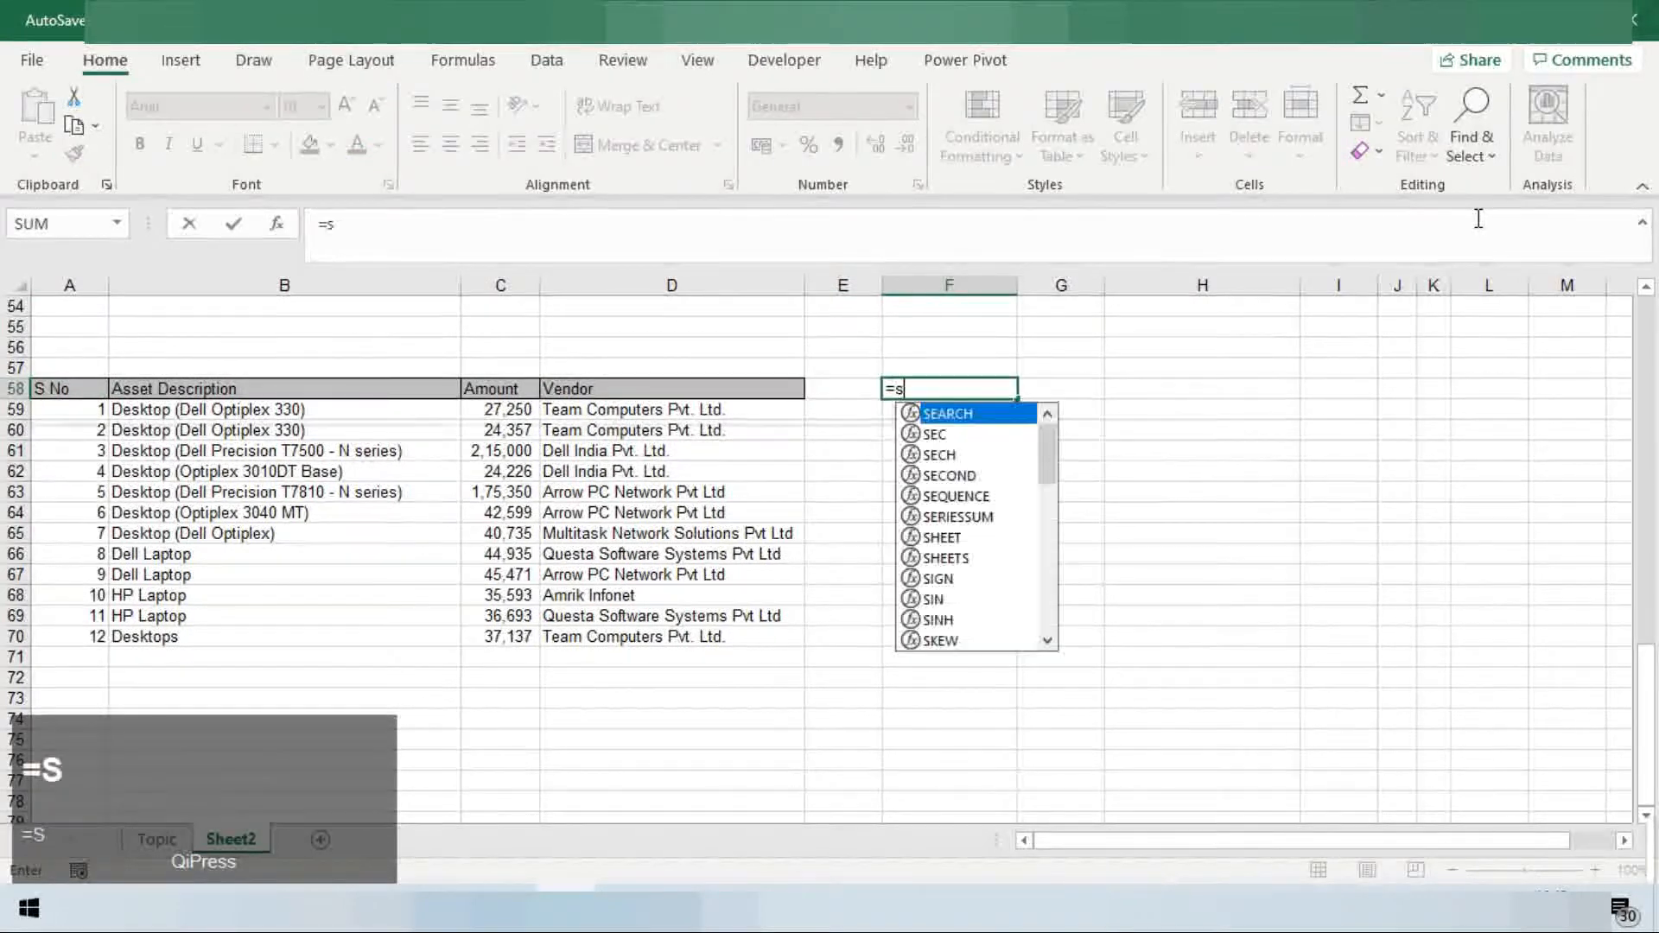
{"action": "key", "text": "Down"}
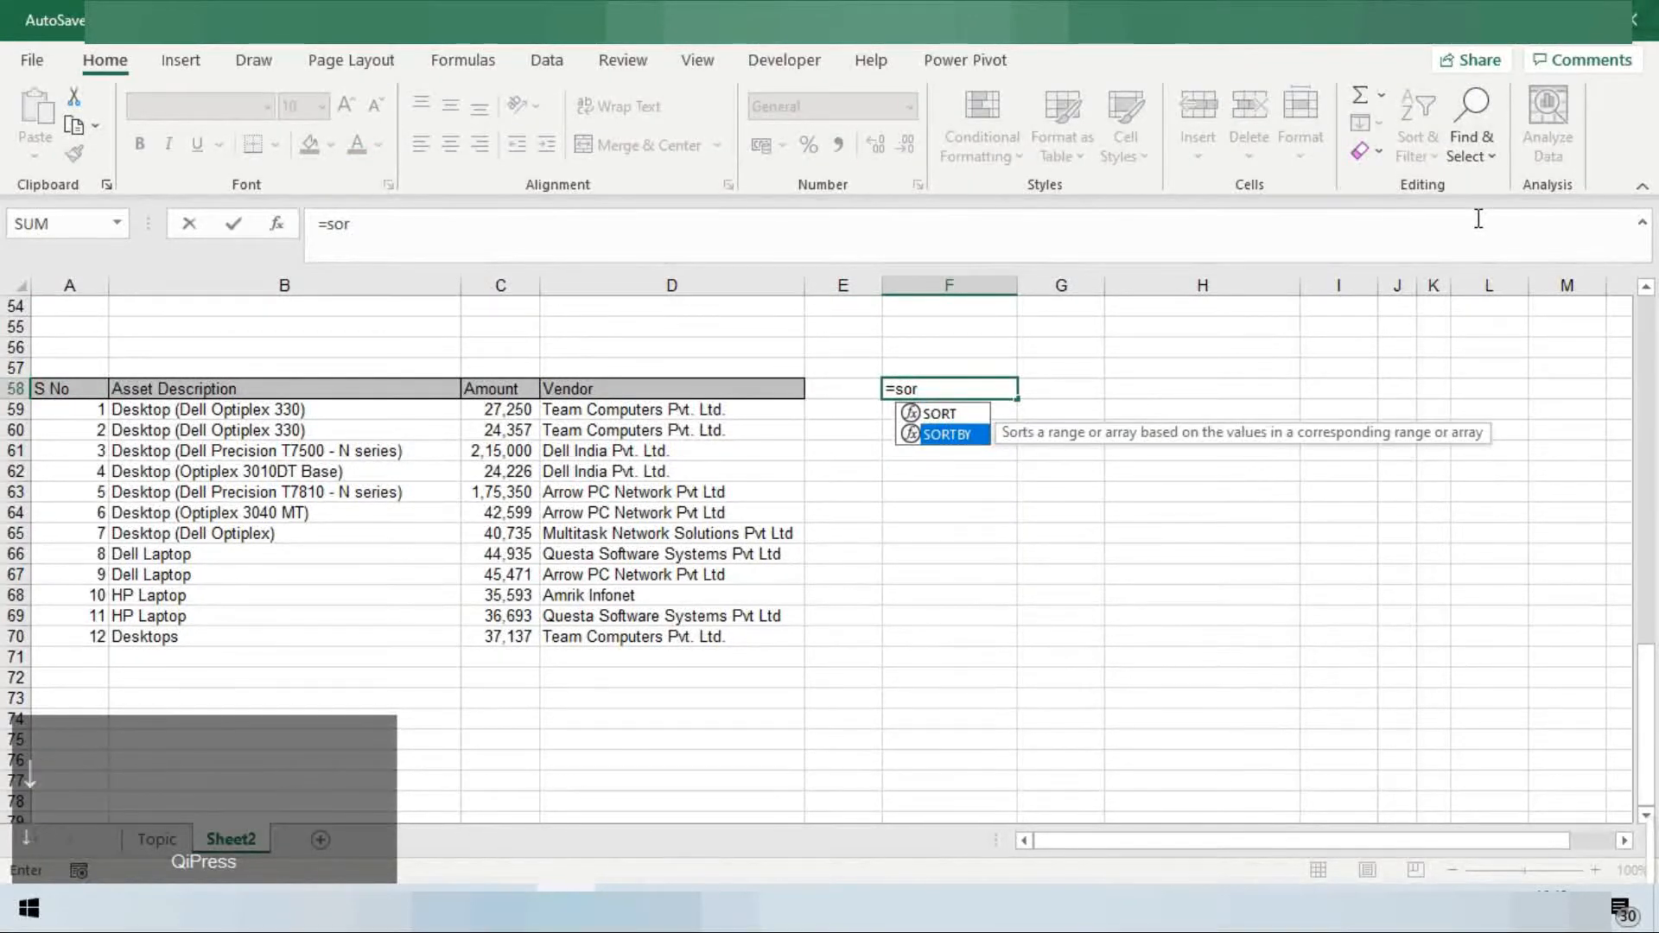
{"action": "key", "text": "Tab"}
Give the SORTBY formula A58:D70 as its array and the Asset Description column B58:B70 as the range to sort by
{"action": "key", "text": "ctrl+Left"}
{"action": "key", "text": "ctrl+Left"}
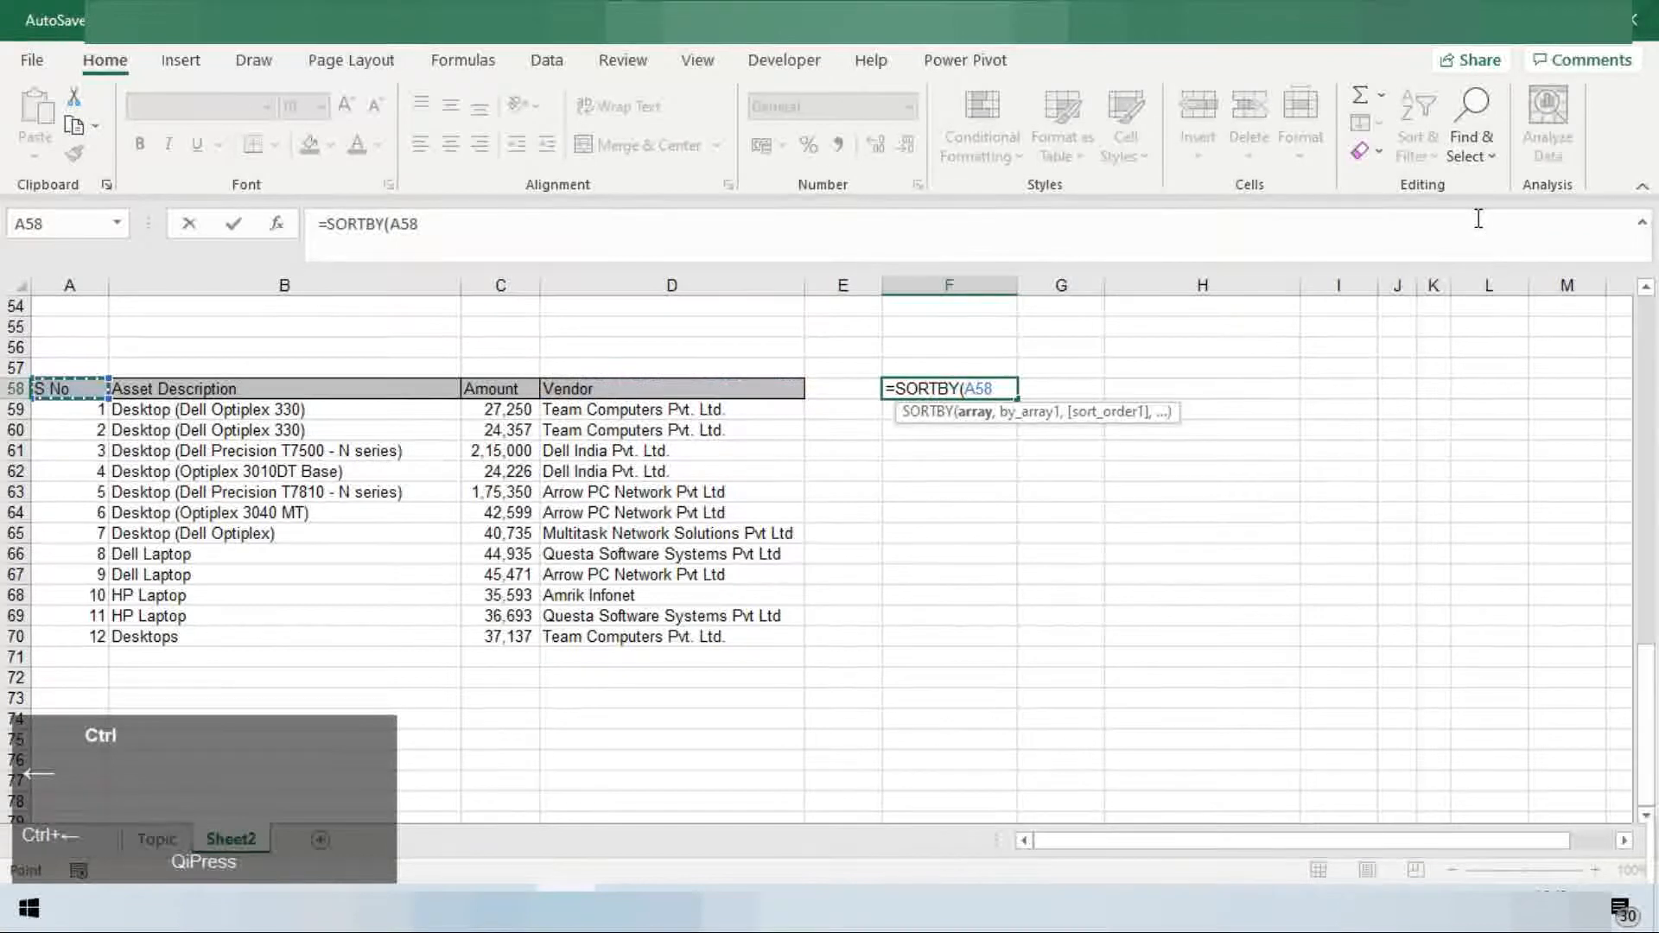
{"action": "key", "text": "ctrl+shift+Right"}
{"action": "key", "text": "ctrl+shift+Down"}
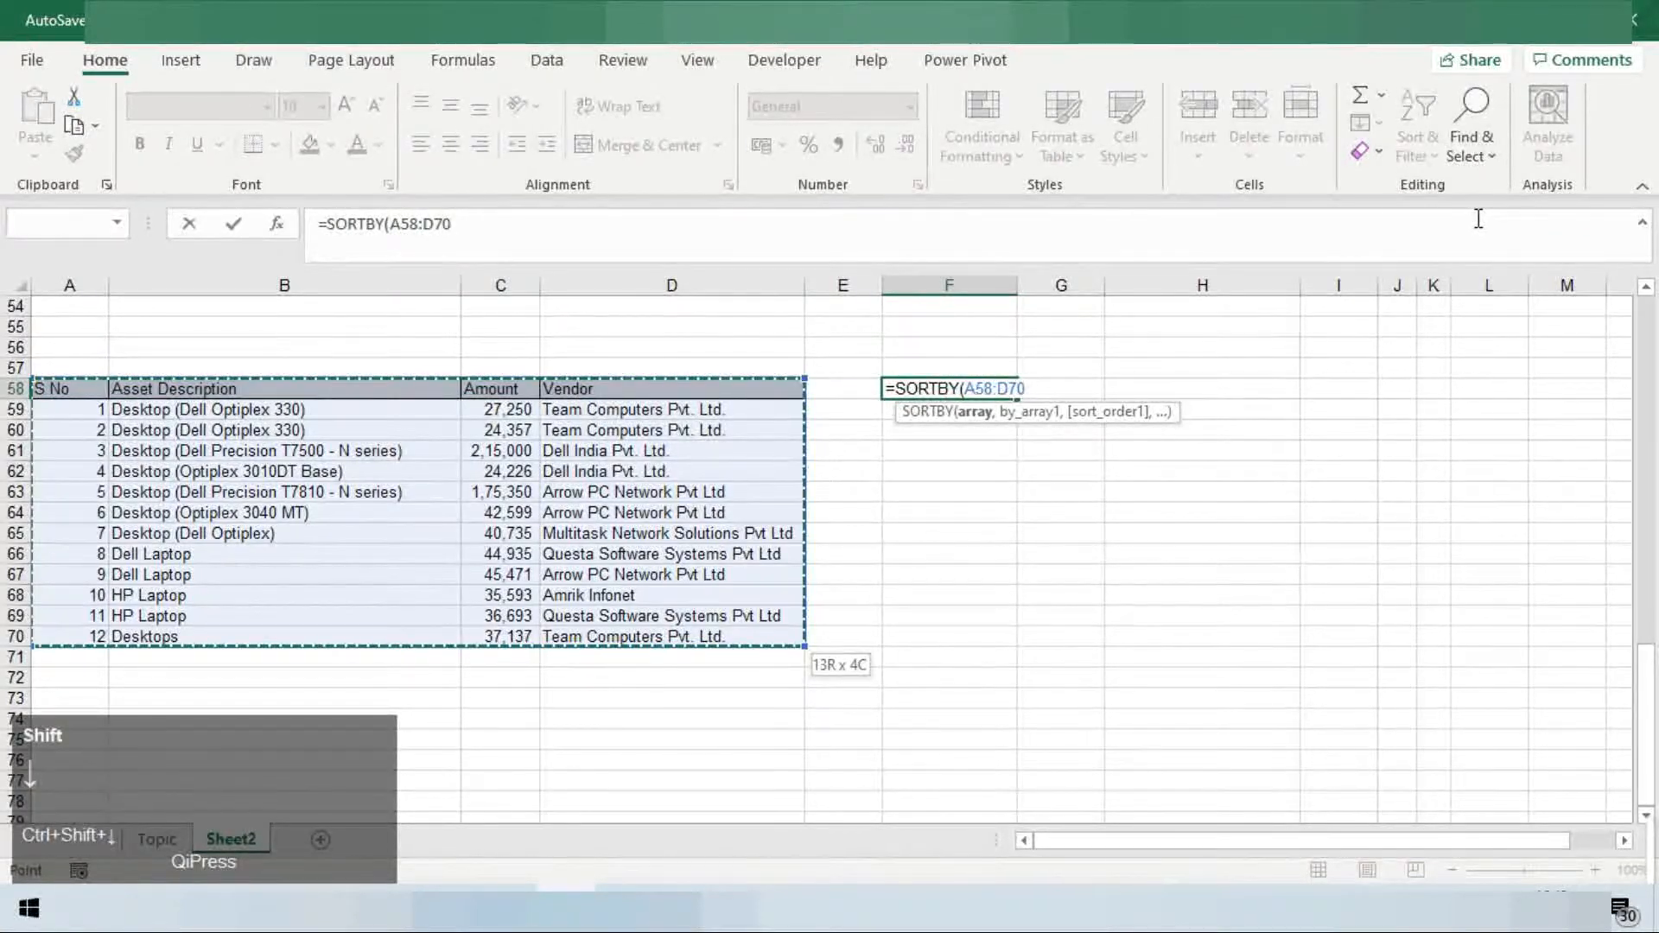
{"action": "type", "text": ","}
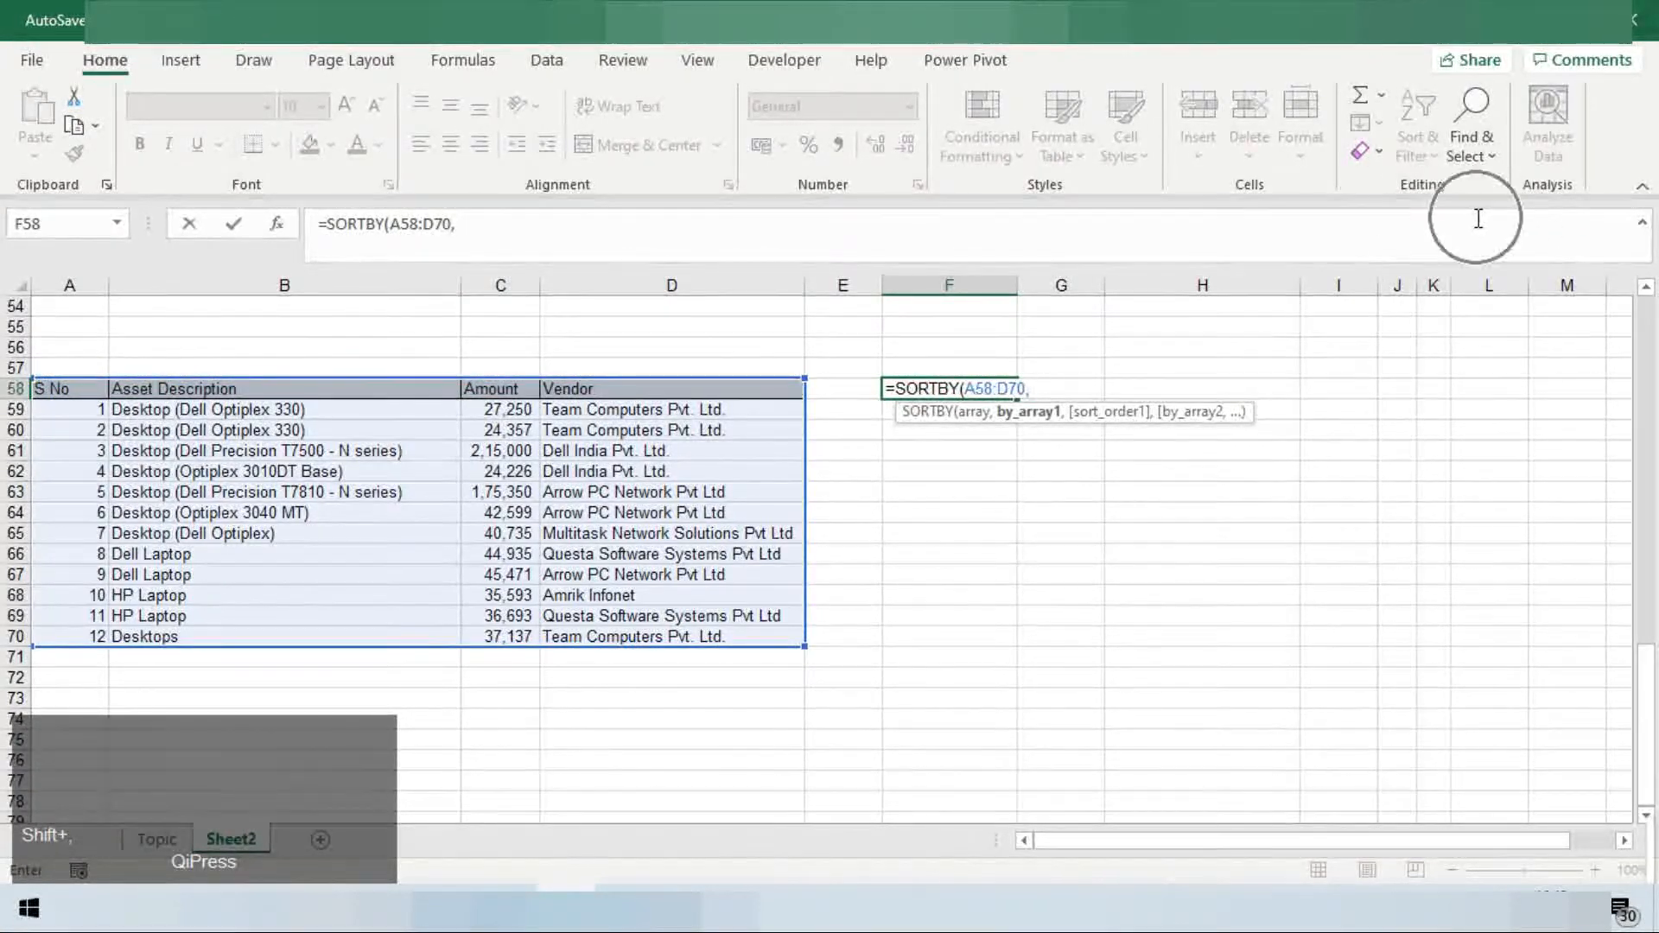
{"action": "key", "text": "ctrl"}
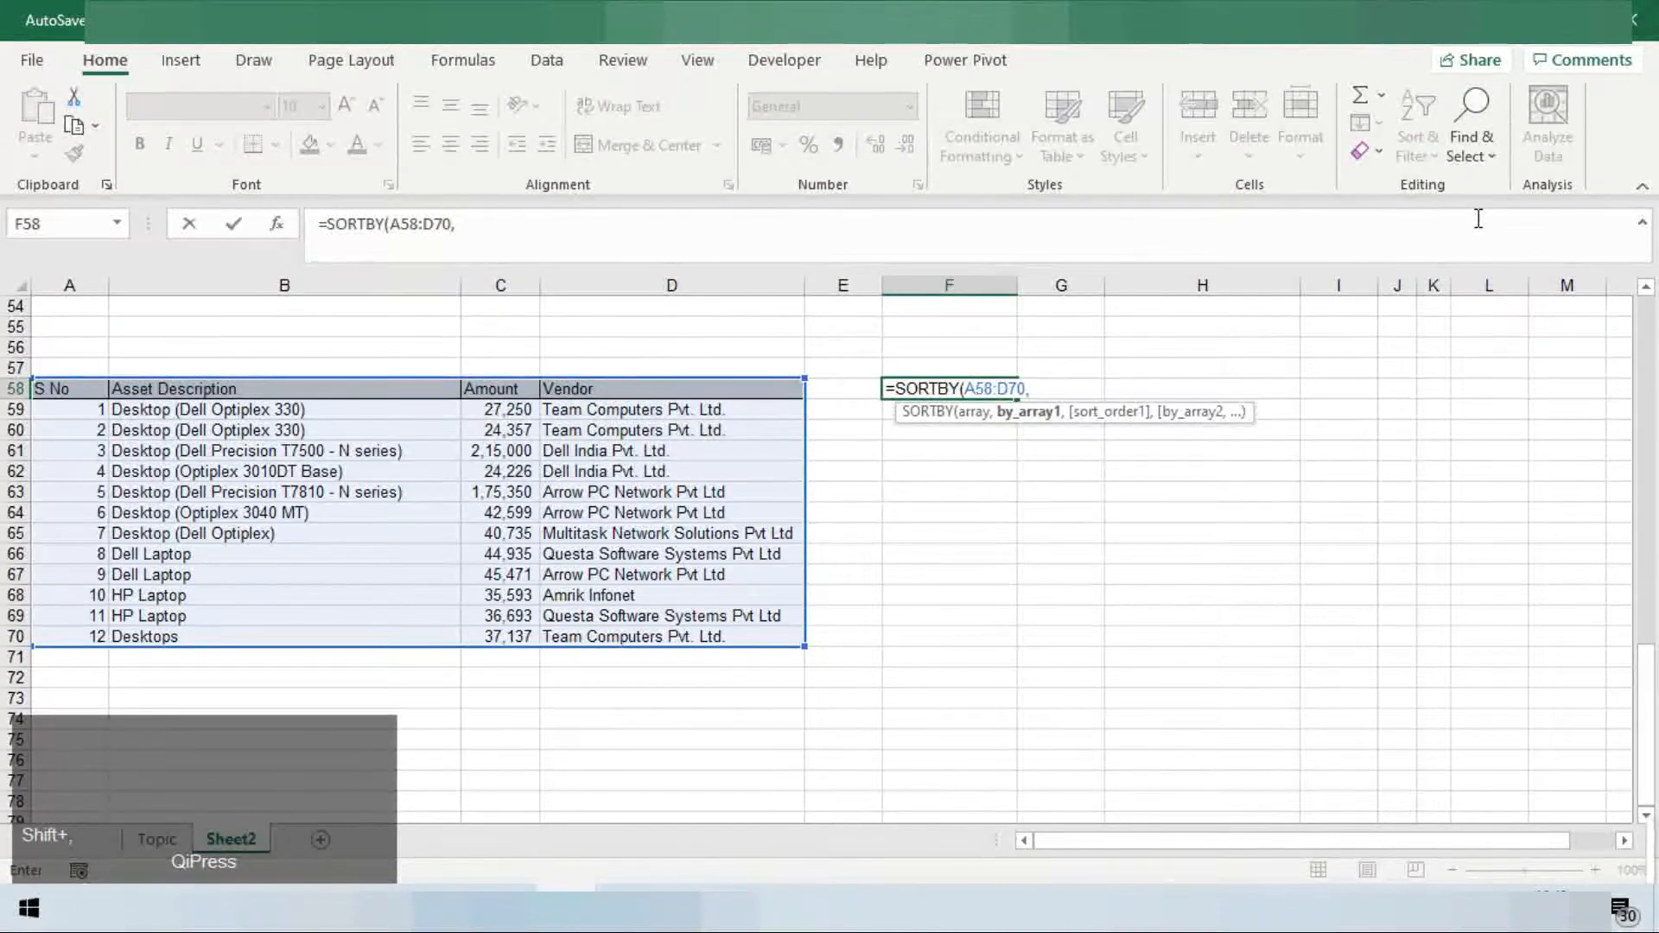
{"action": "key", "text": "ctrl+Left"}
{"action": "key", "text": "ctrl+Left"}
{"action": "key", "text": "Right"}
{"action": "key", "text": "ctrl+shift+Down"}
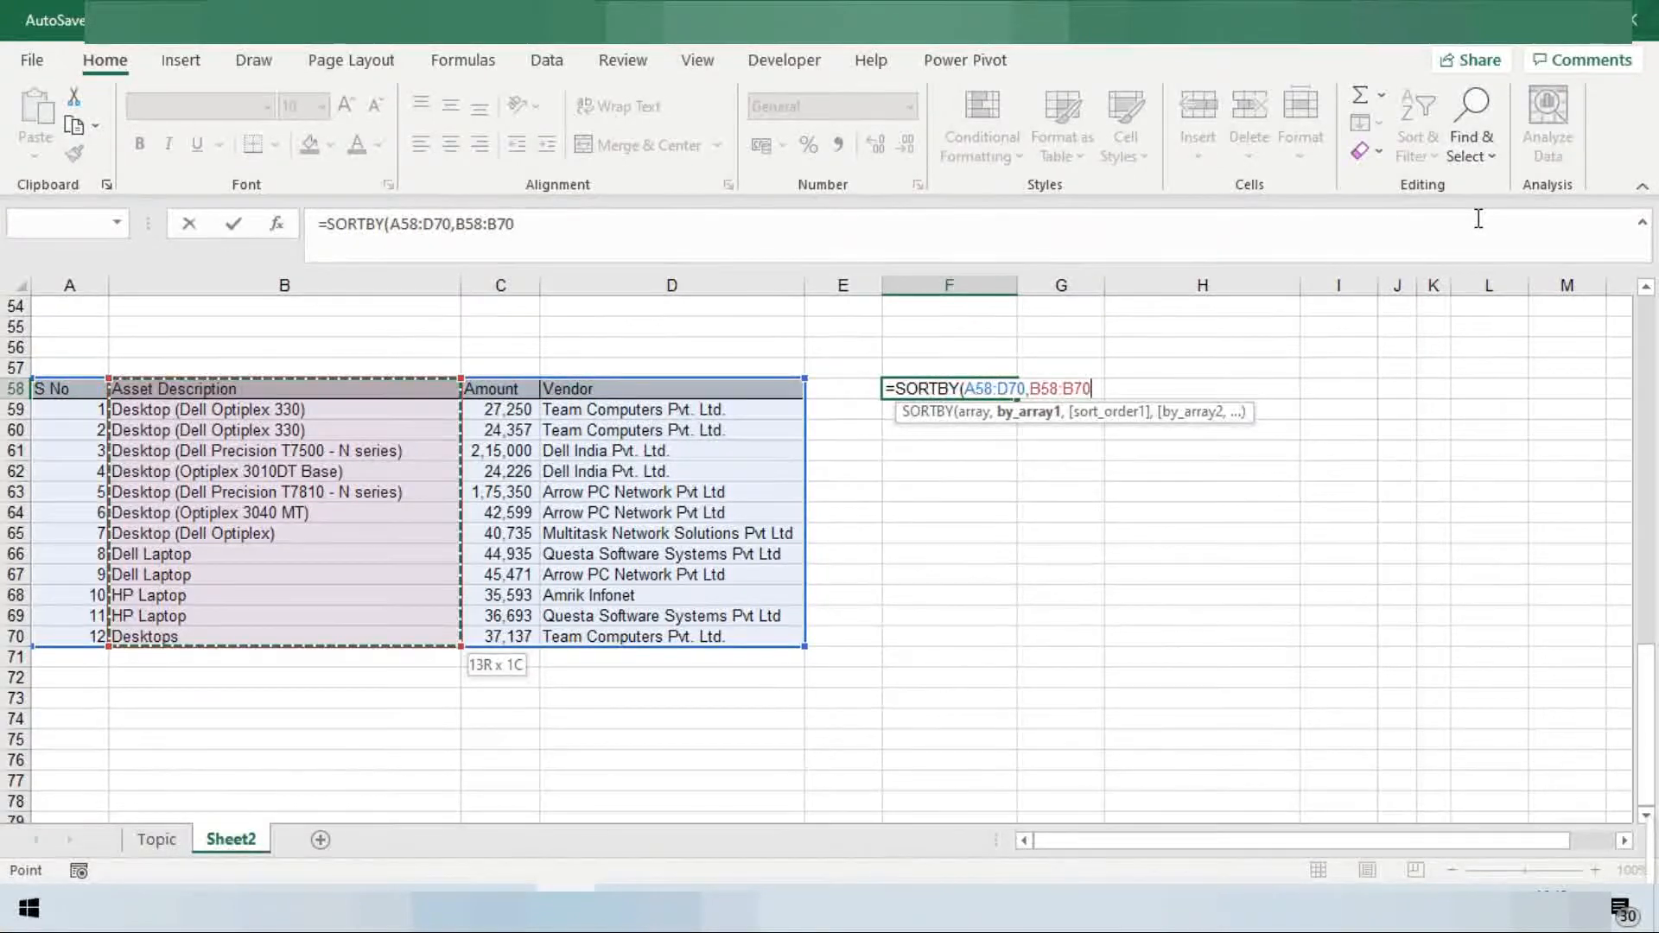
Complete the SORTBY formula in F58 with sort order 1 (Ascending)
{"action": "type", "text": ","}
{"action": "key", "text": "Down"}
{"action": "key", "text": "Up"}
{"action": "key", "text": "Down"}
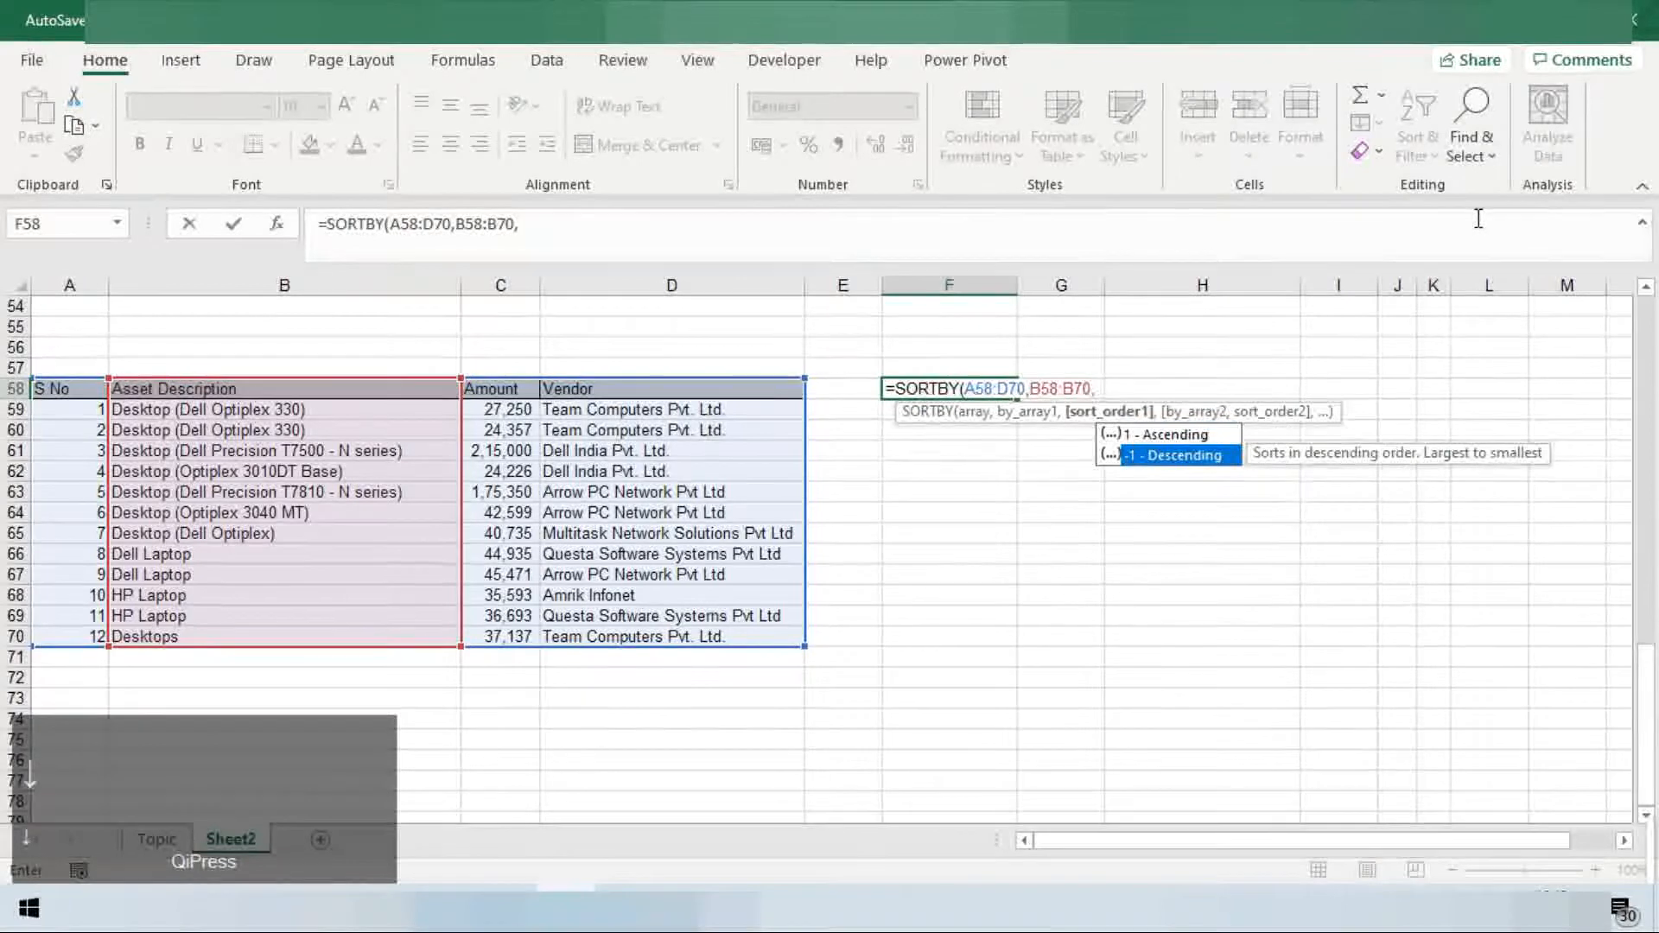
{"action": "key", "text": "Up"}
{"action": "key", "text": "Tab"}
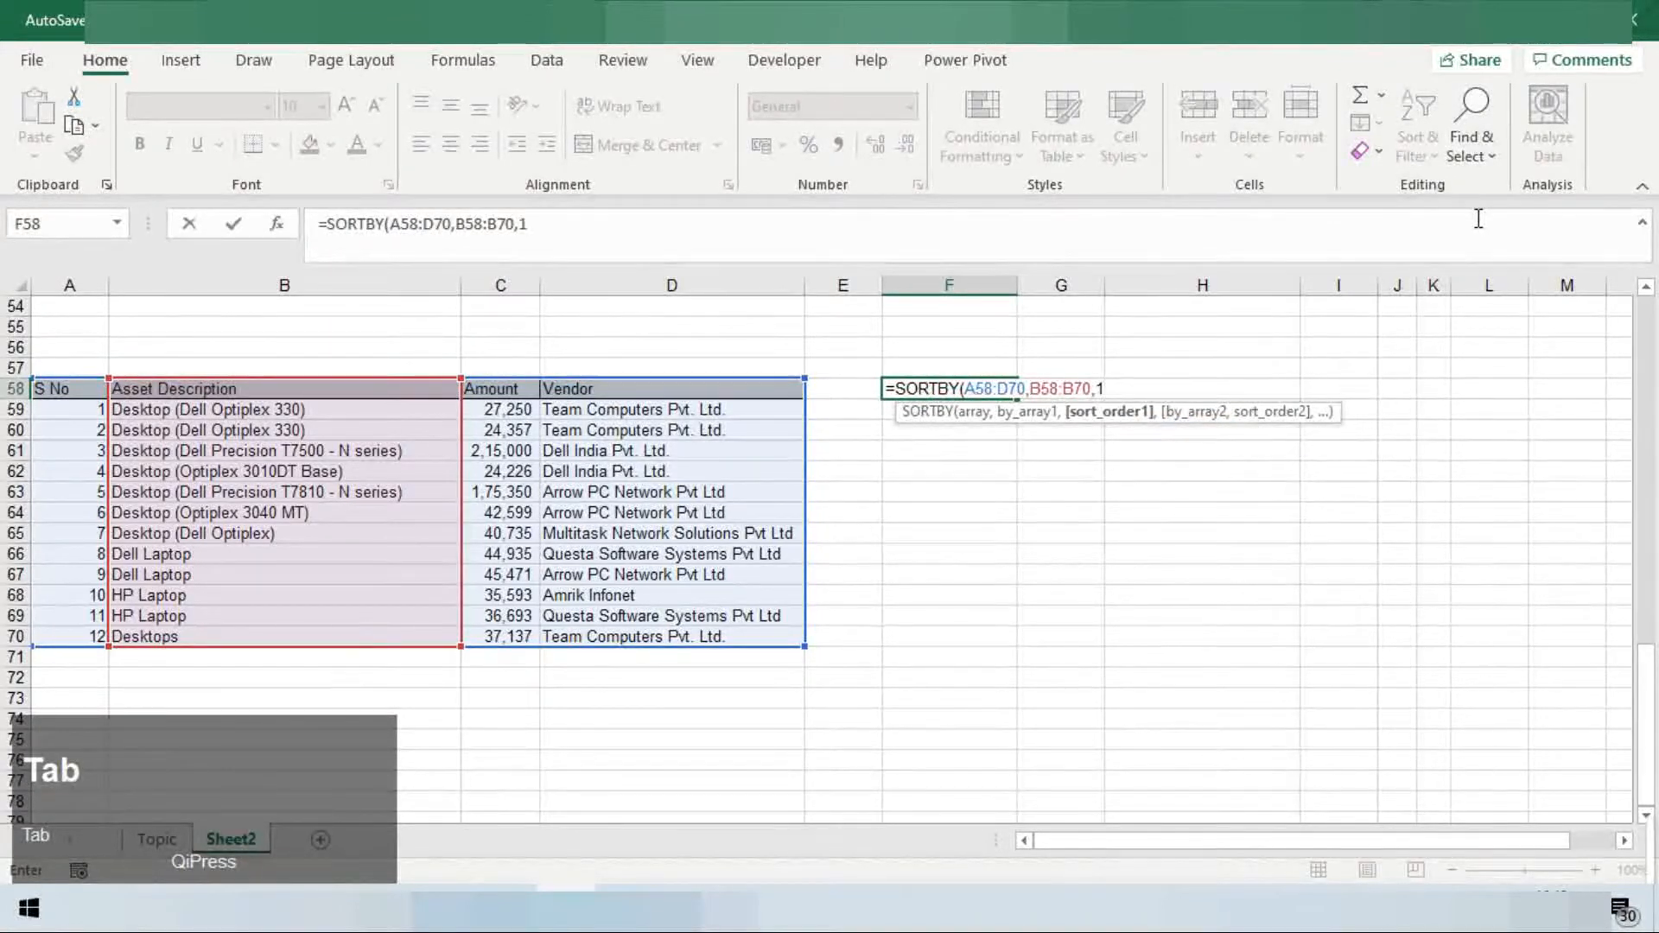
{"action": "type", "text": ")"}
{"action": "key", "text": "Return"}
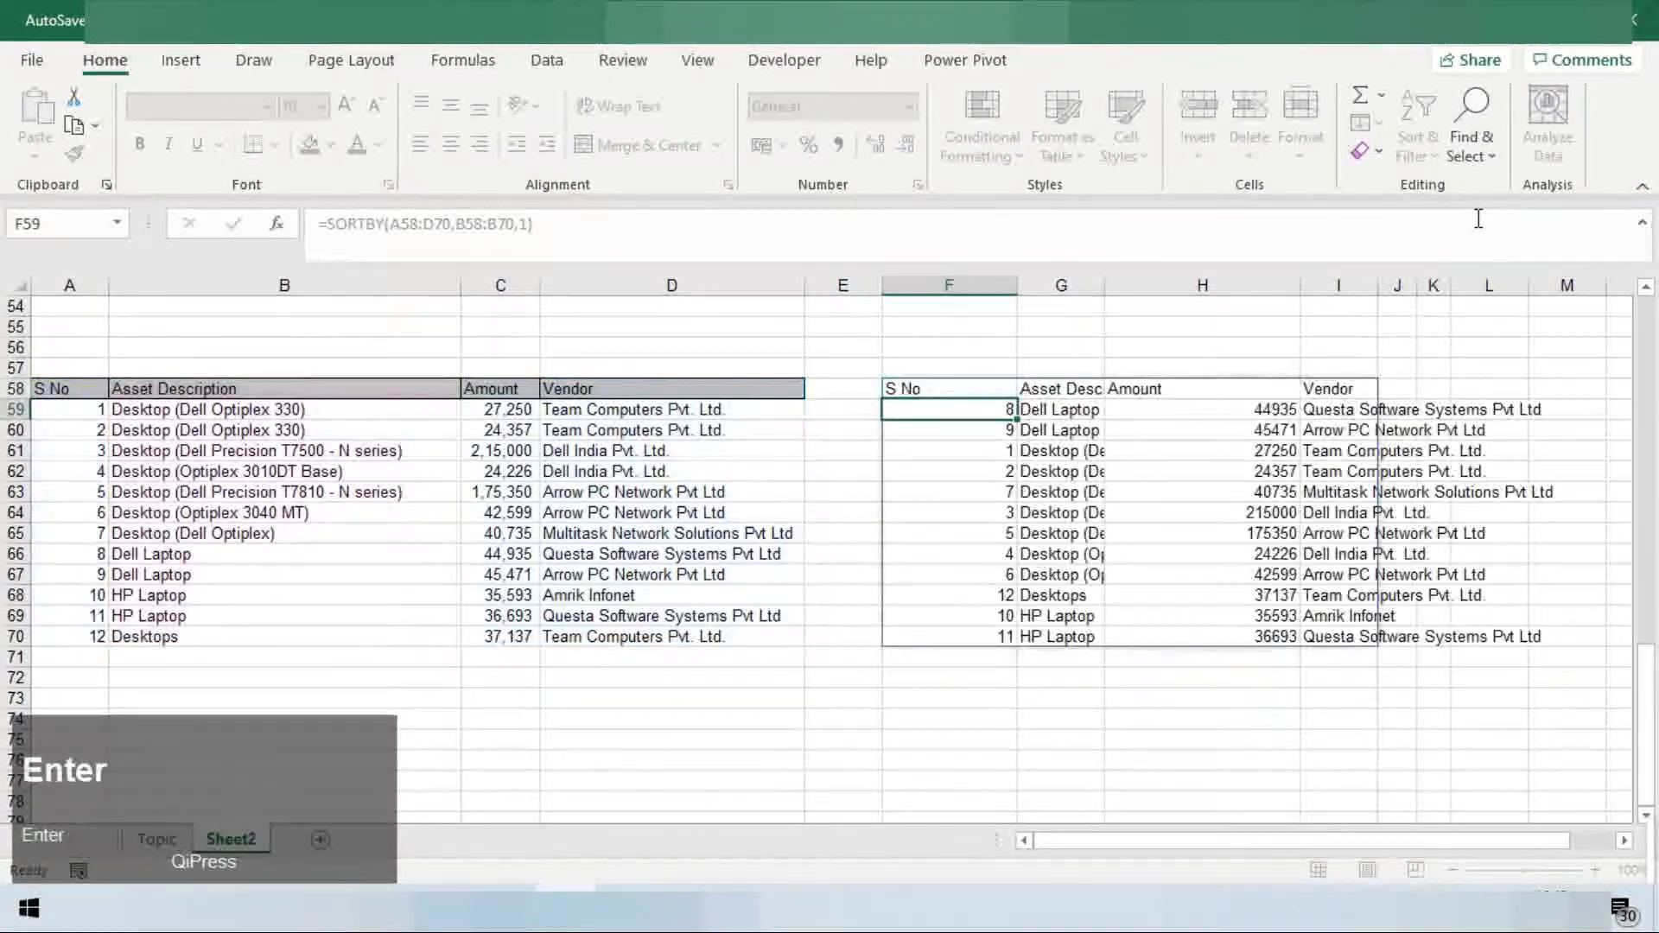
AutoFit the width of column G to the sorted asset description in G61
{"action": "key", "text": "Down"}
{"action": "key", "text": "Right"}
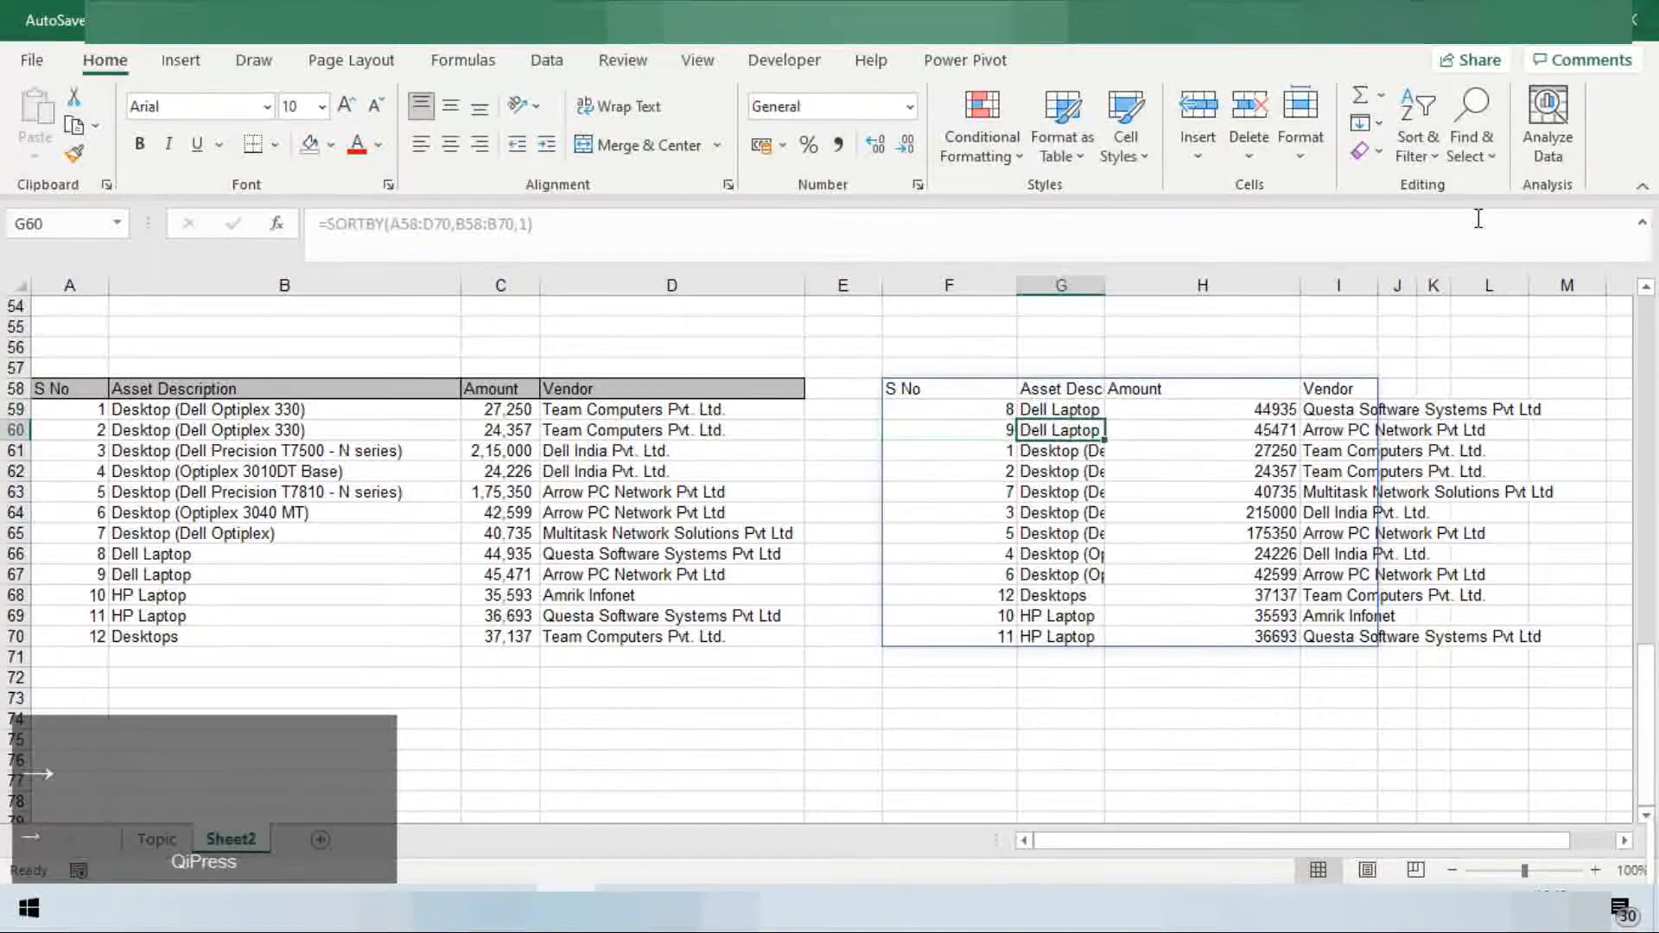
{"action": "key", "text": "alt+h"}
{"action": "key", "text": "o"}
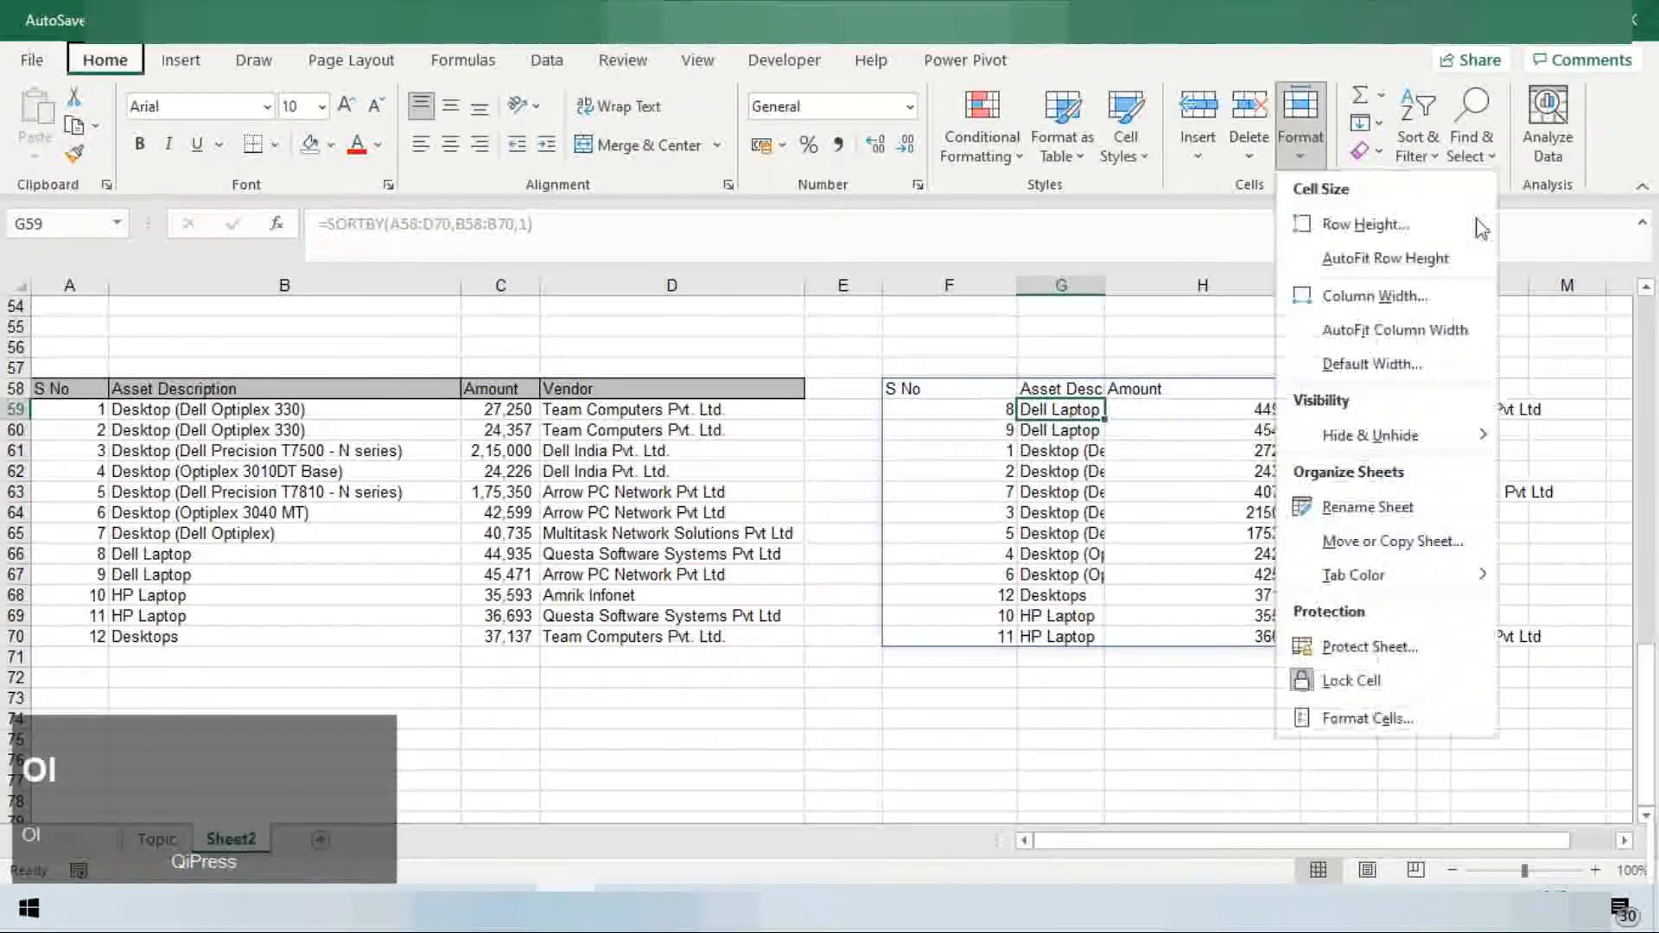
{"action": "key", "text": "i"}
{"action": "key", "text": "Left"}
{"action": "key", "text": "Down"}
{"action": "key", "text": "Down"}
{"action": "key", "text": "Right"}
{"action": "key", "text": "alt+h"}
{"action": "key", "text": "o"}
{"action": "key", "text": "i"}
Change the sort-by range of the SORTBY formula in F58 to the Amount column C58:C70
{"action": "key", "text": "Up"}
{"action": "key", "text": "Up"}
{"action": "key", "text": "Up"}
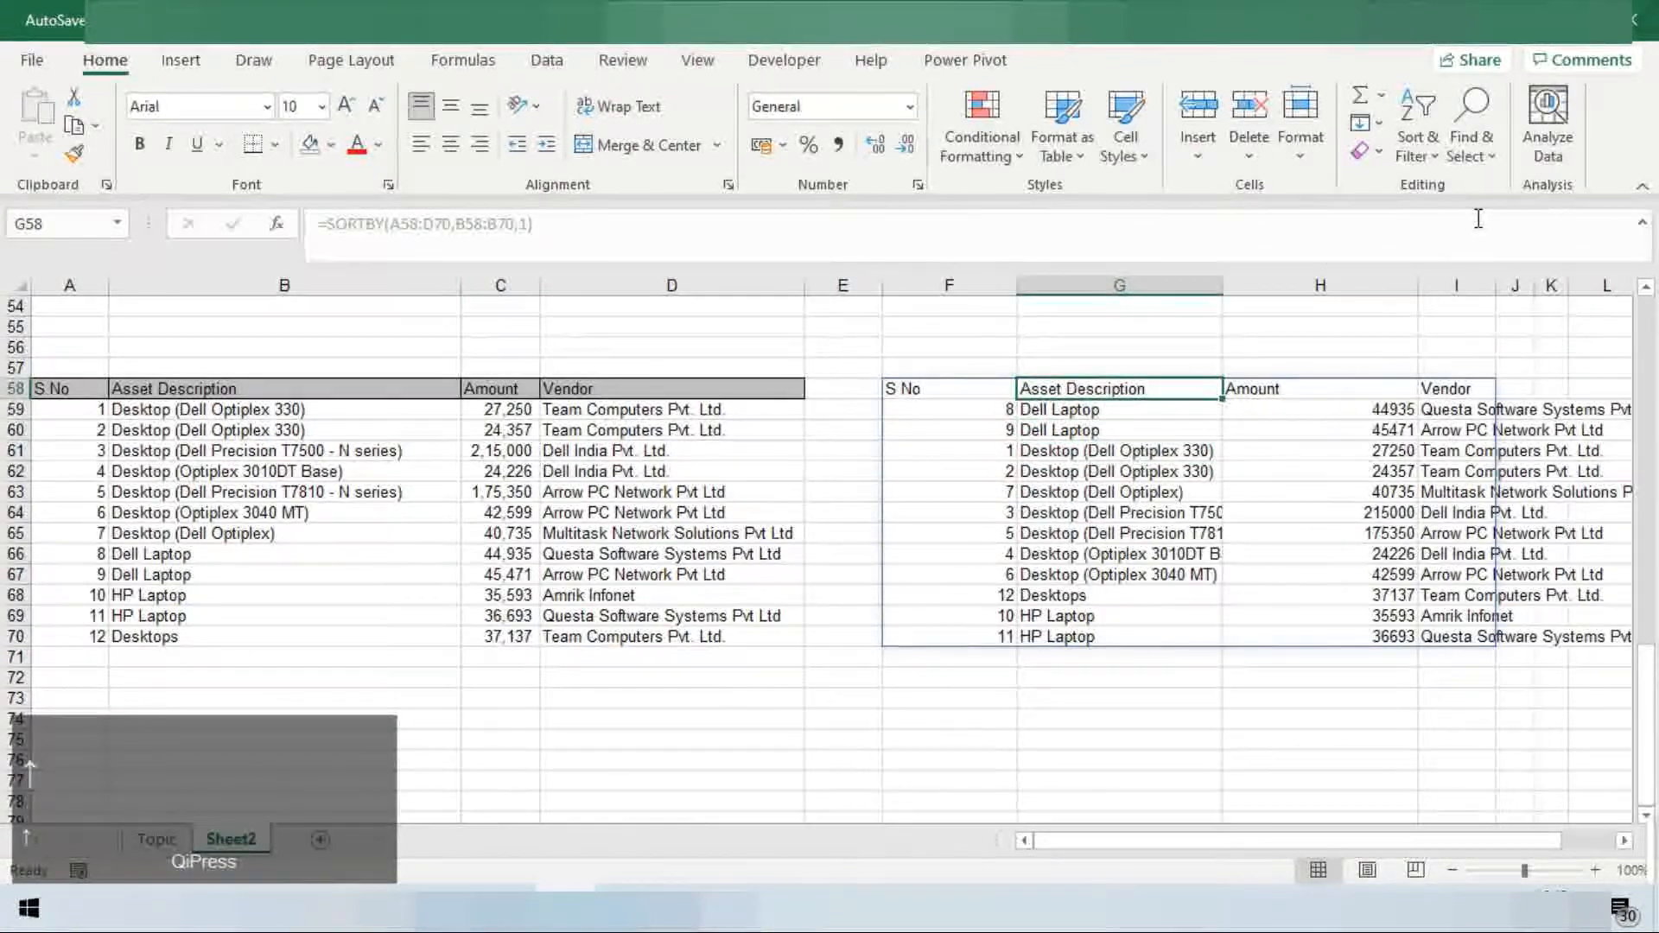
{"action": "key", "text": "Left"}
{"action": "key", "text": "F2"}
{"action": "key", "text": "ctrl+Left"}
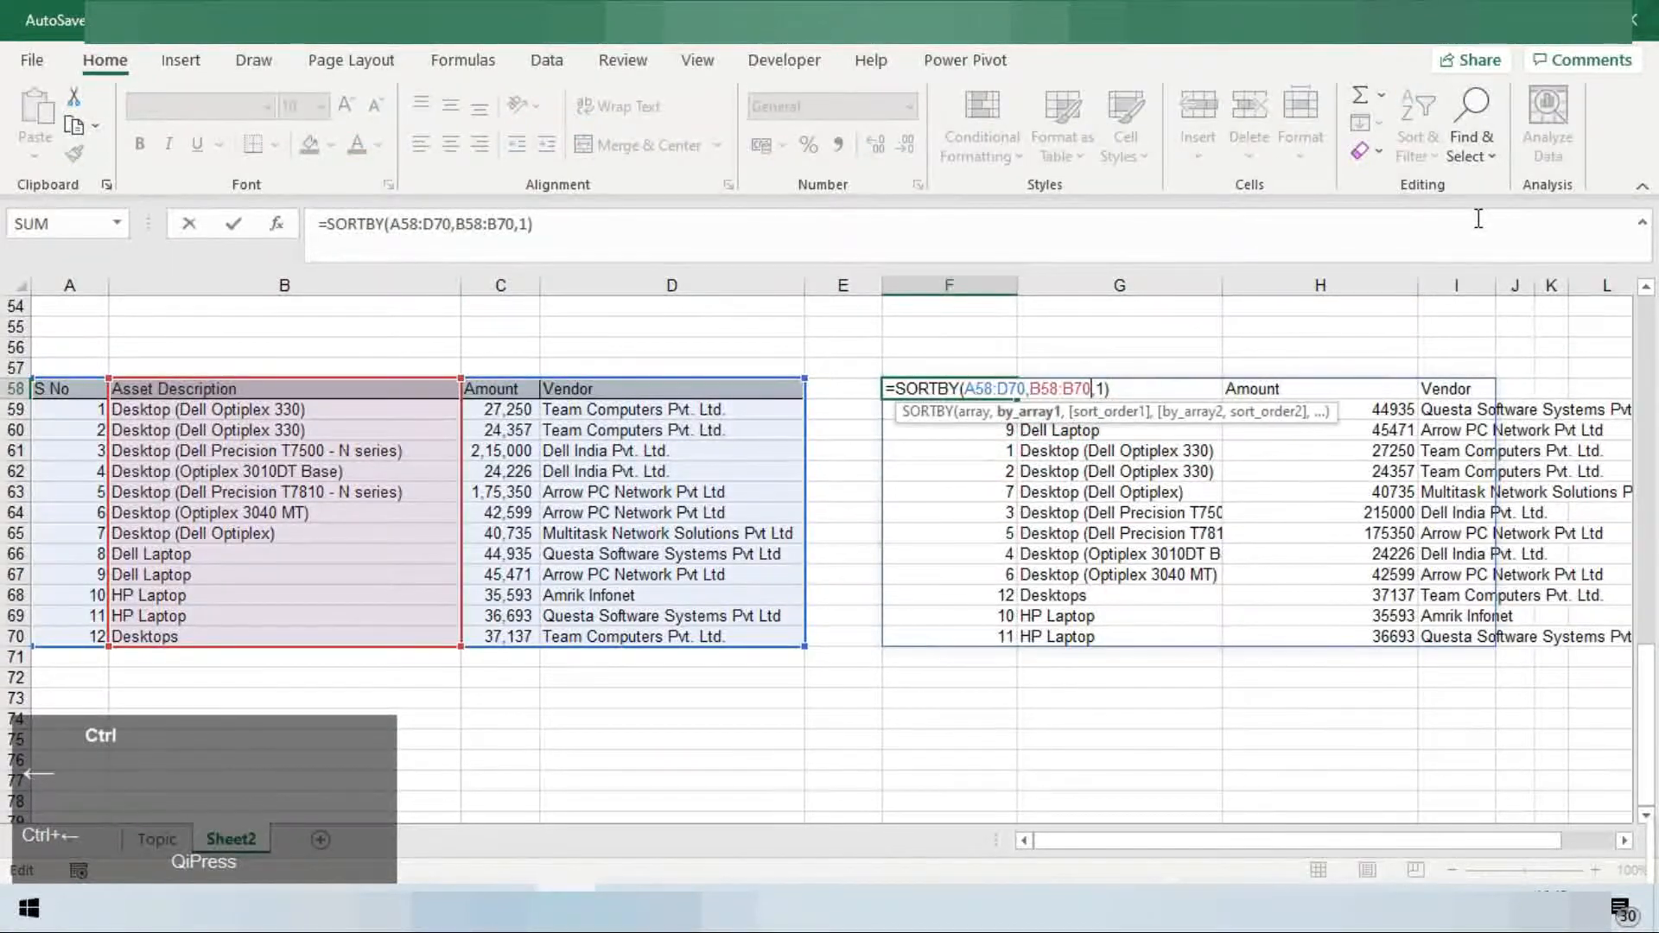
{"action": "key", "text": "ctrl+shift+Left"}
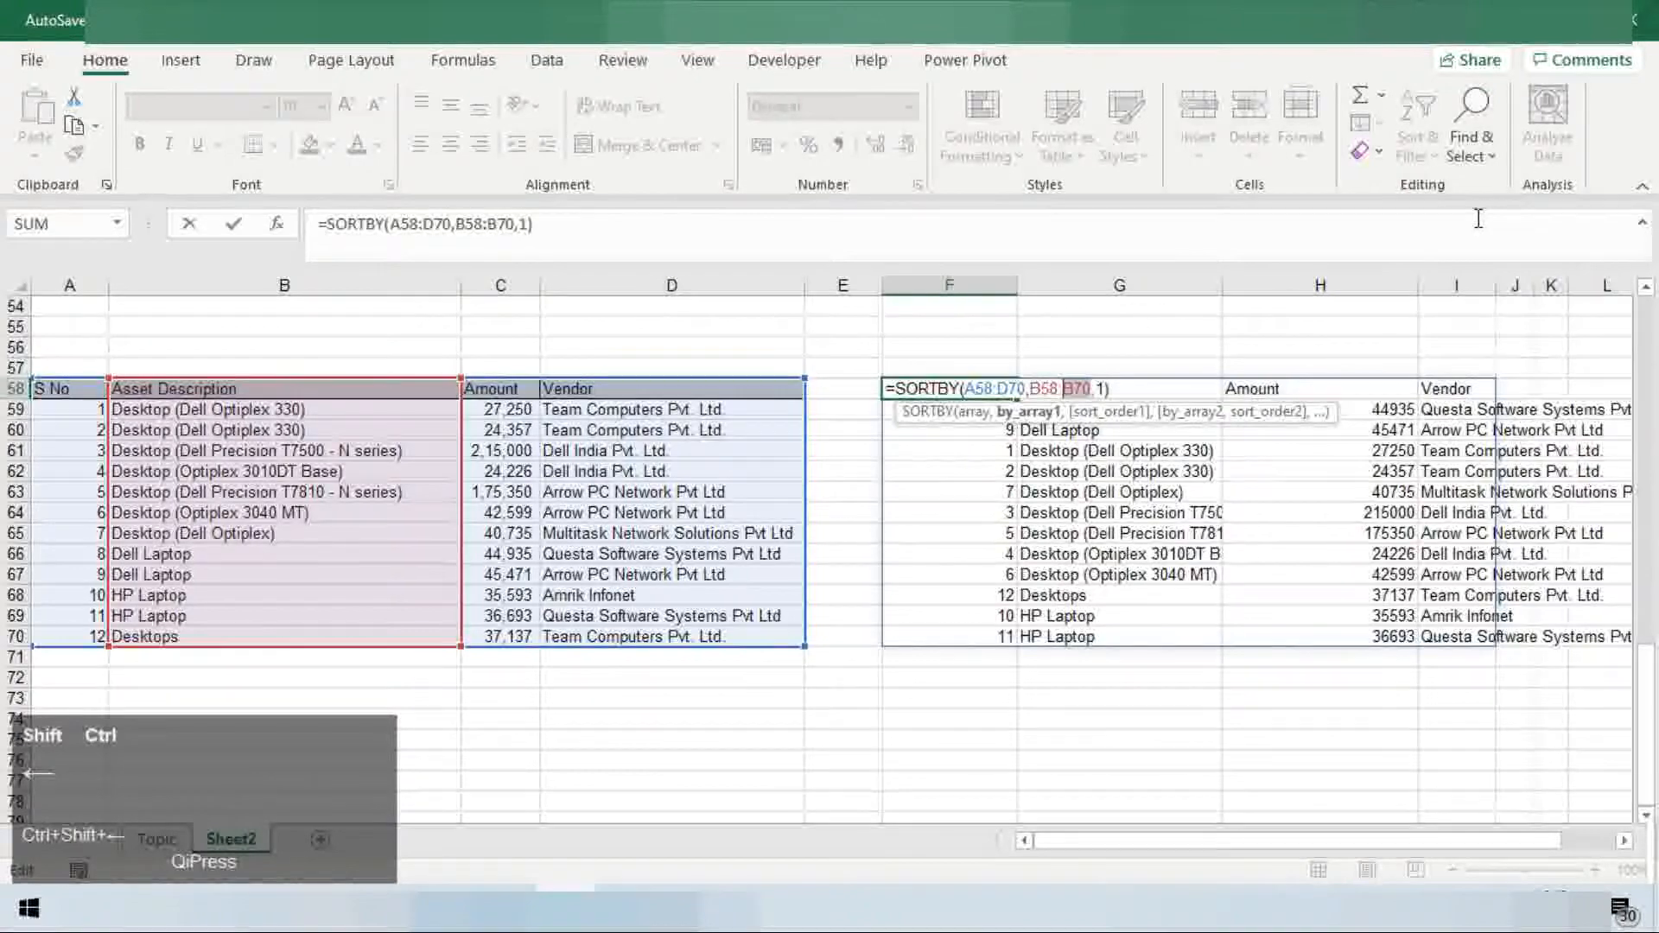
{"action": "key", "text": "ctrl+shift+Left"}
{"action": "key", "text": "BackSpace"}
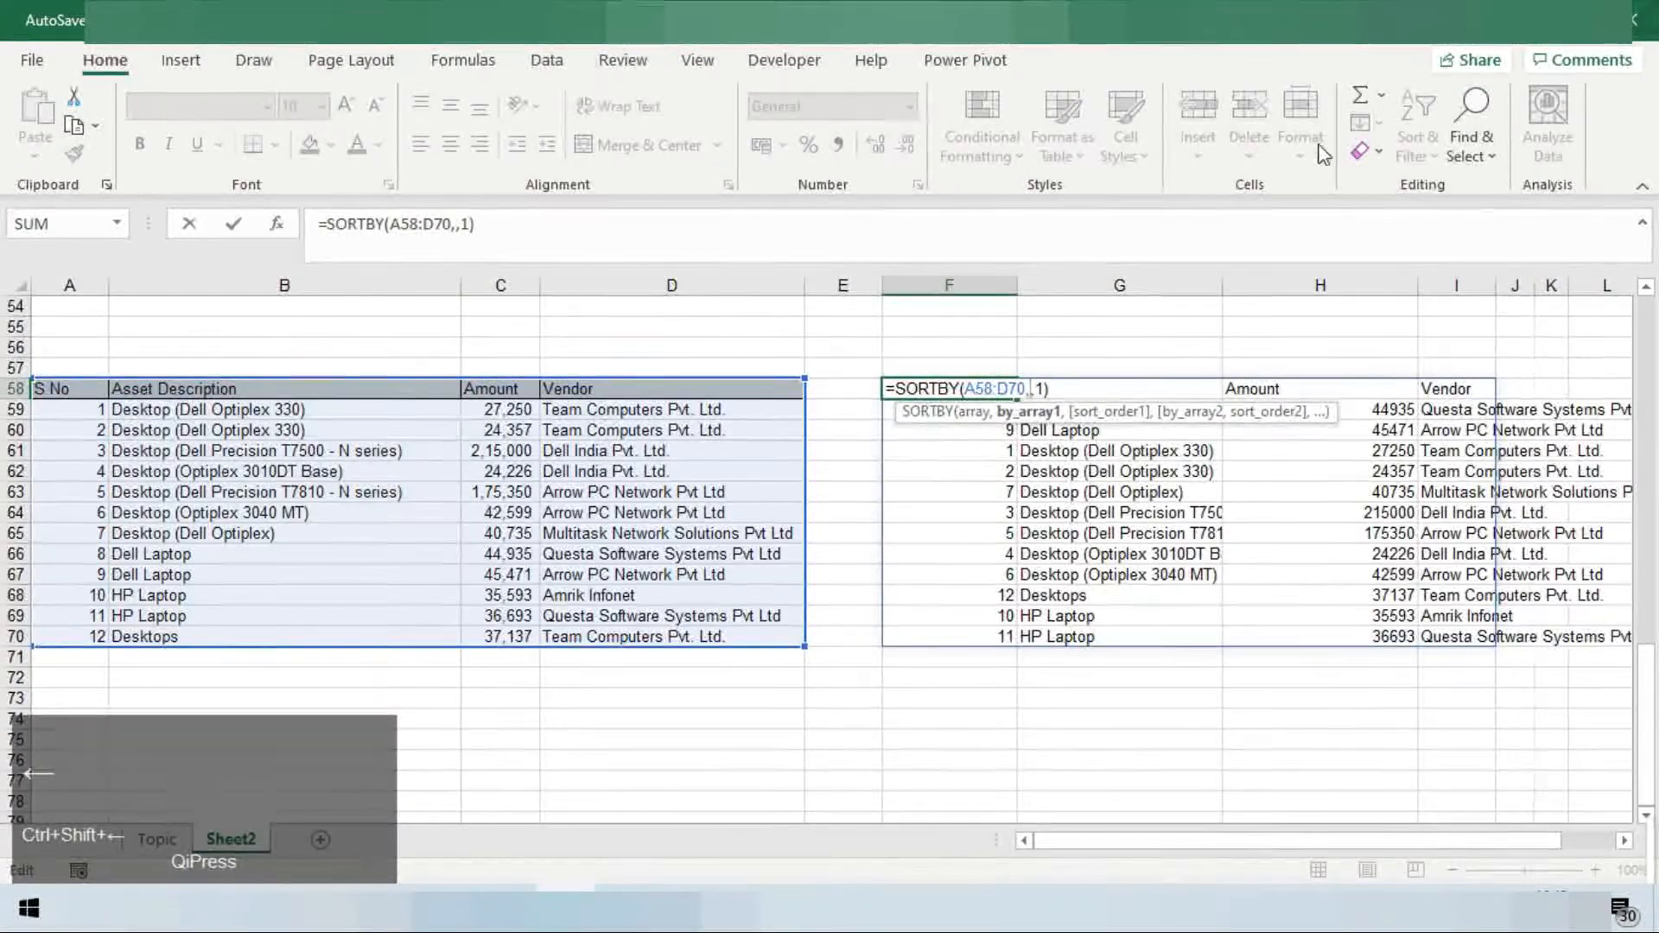
{"action": "left_click", "coordinate": [463, 398]}
{"action": "key", "text": "ctrl+shift+Down"}
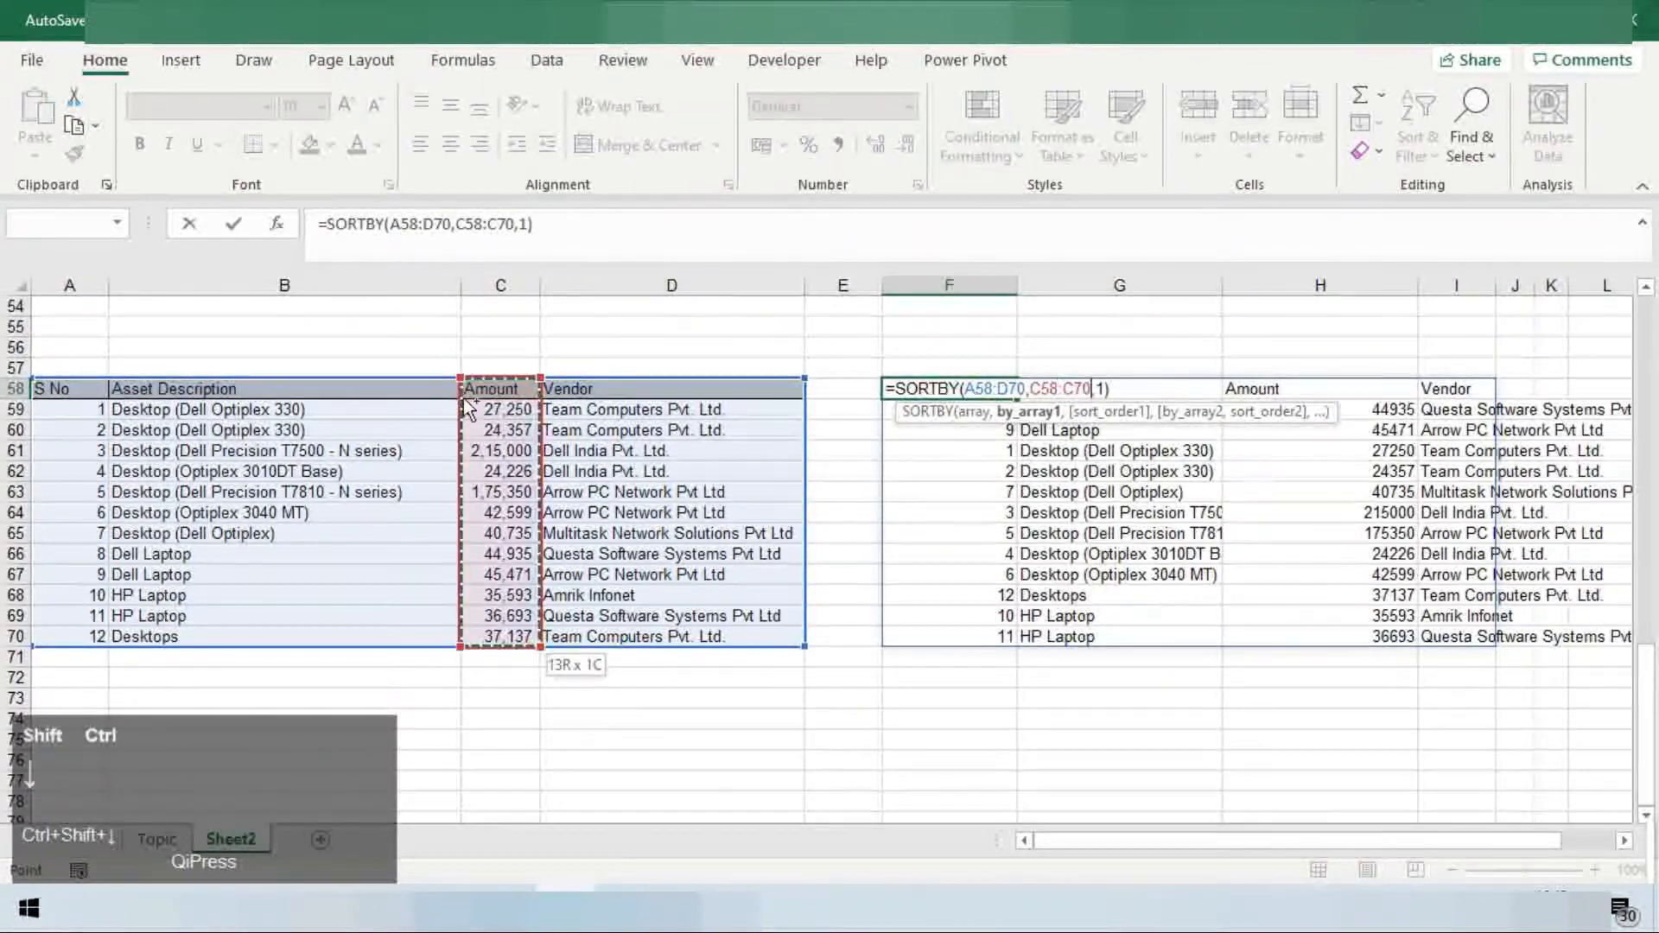
{"action": "key", "text": "Return"}
{"action": "key", "text": "Up"}
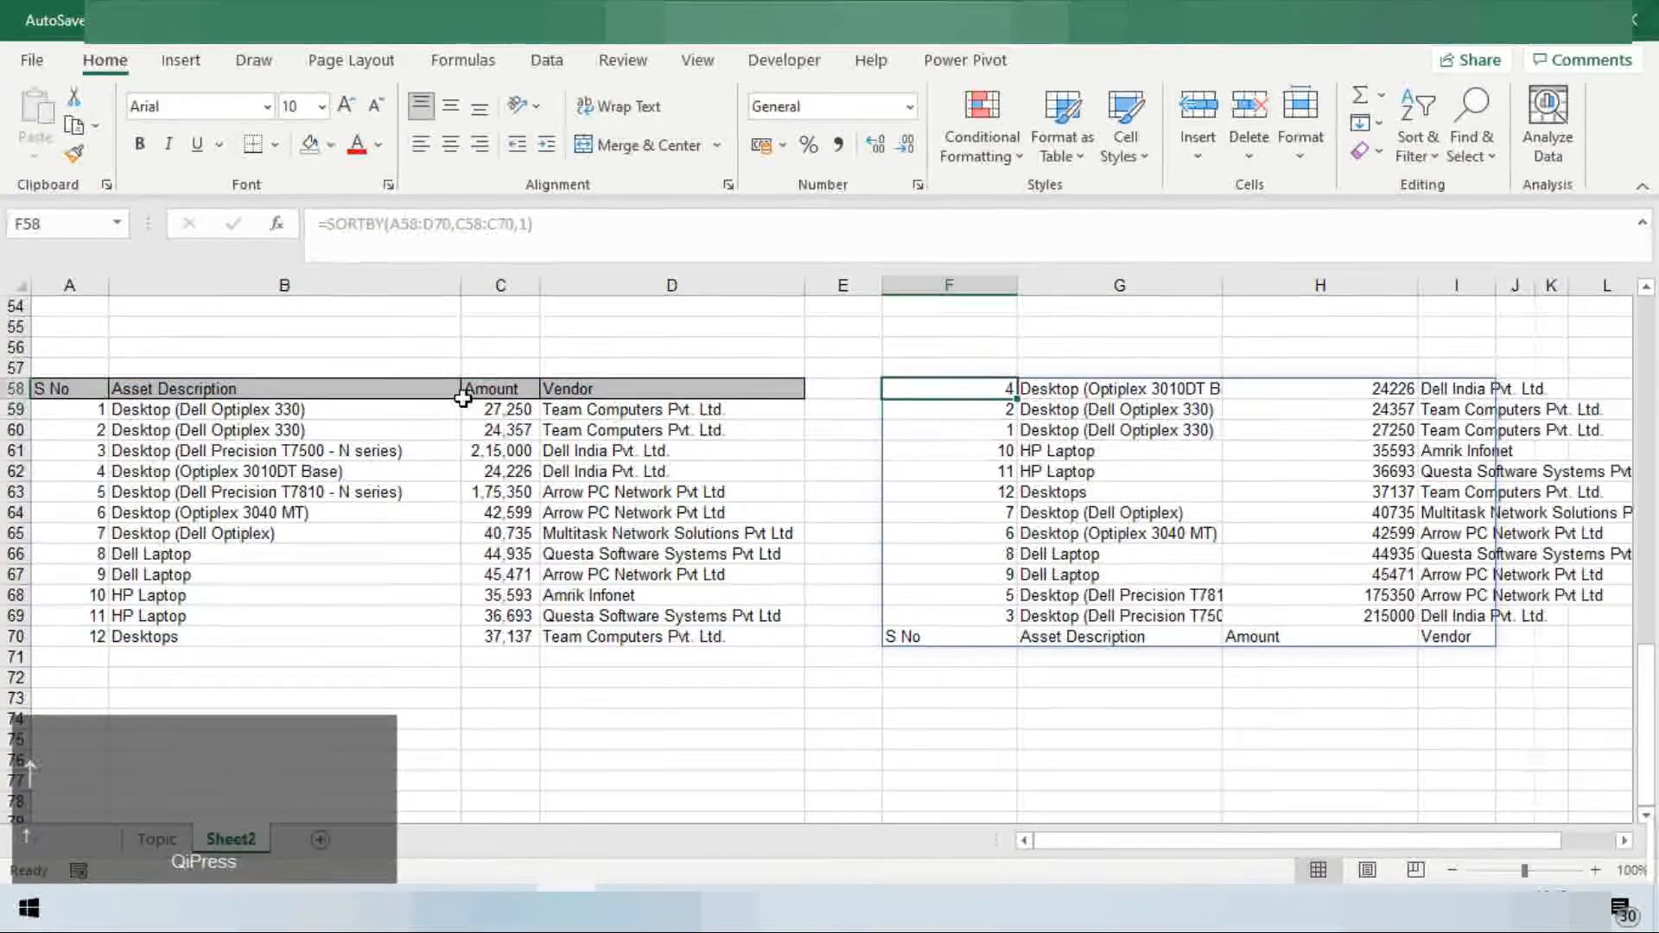
Set the sort order of the SORTBY formula in F58 to -1 for descending amounts
{"action": "key", "text": "F2"}
{"action": "key", "text": "ctrl+Left"}
{"action": "key", "text": "ctrl+Left"}
{"action": "key", "text": "ctrl+Left"}
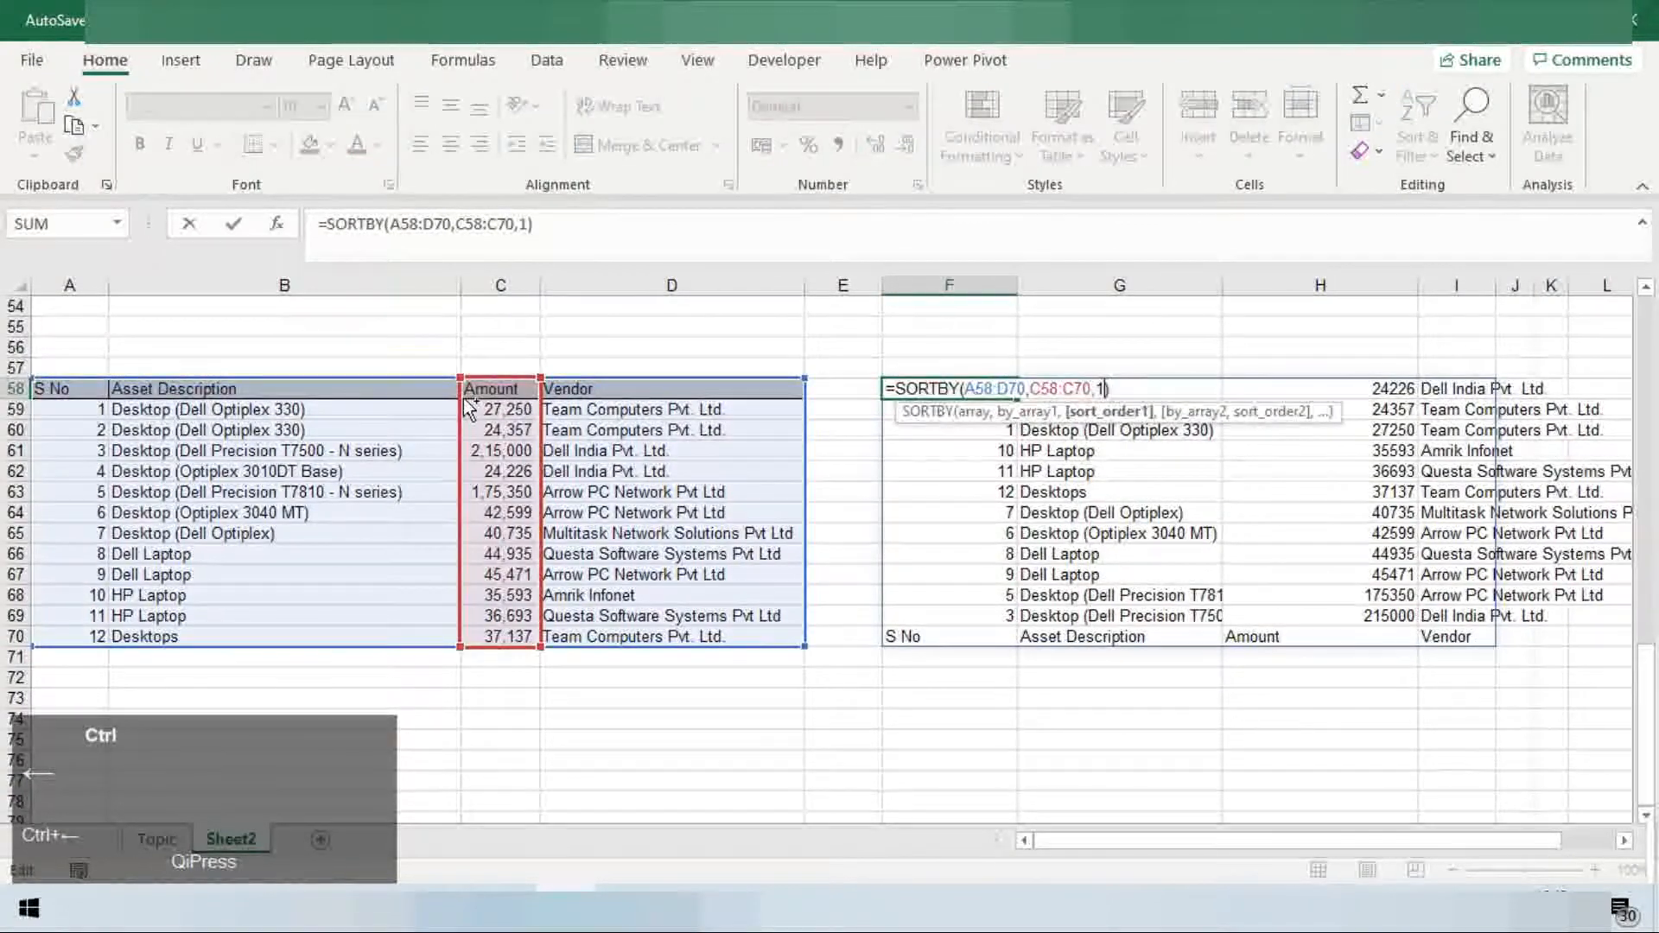
{"action": "key", "text": "ctrl+shift+Left"}
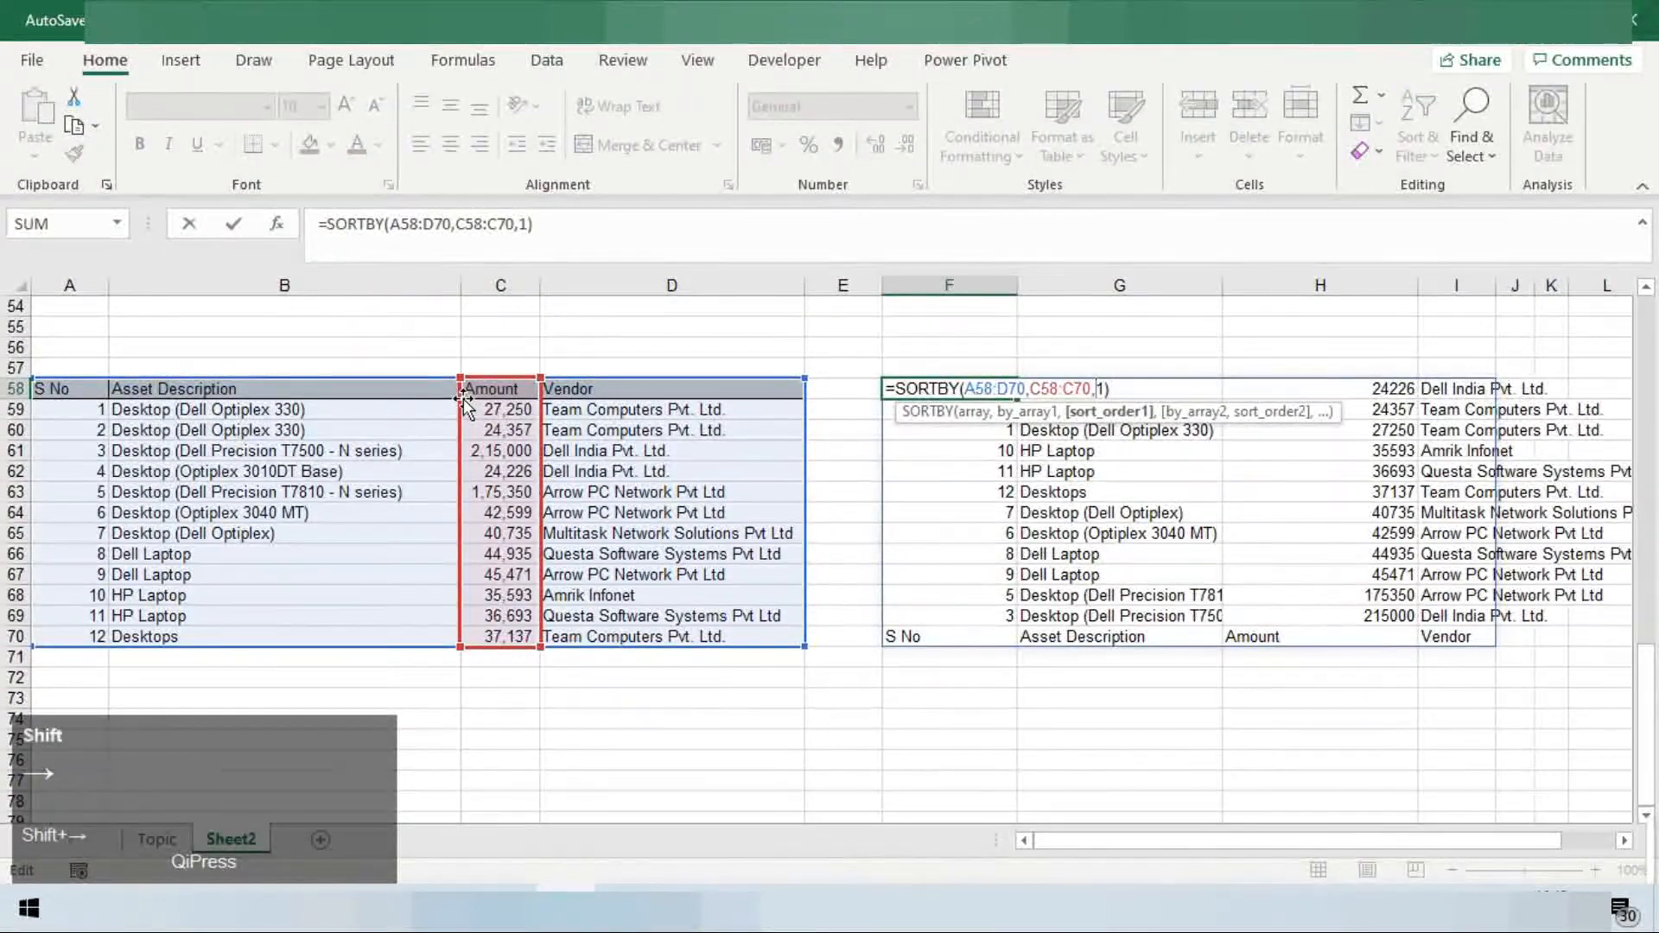
{"action": "key", "text": "BackSpace"}
{"action": "type", "text": "-1"}
{"action": "key", "text": "Return"}
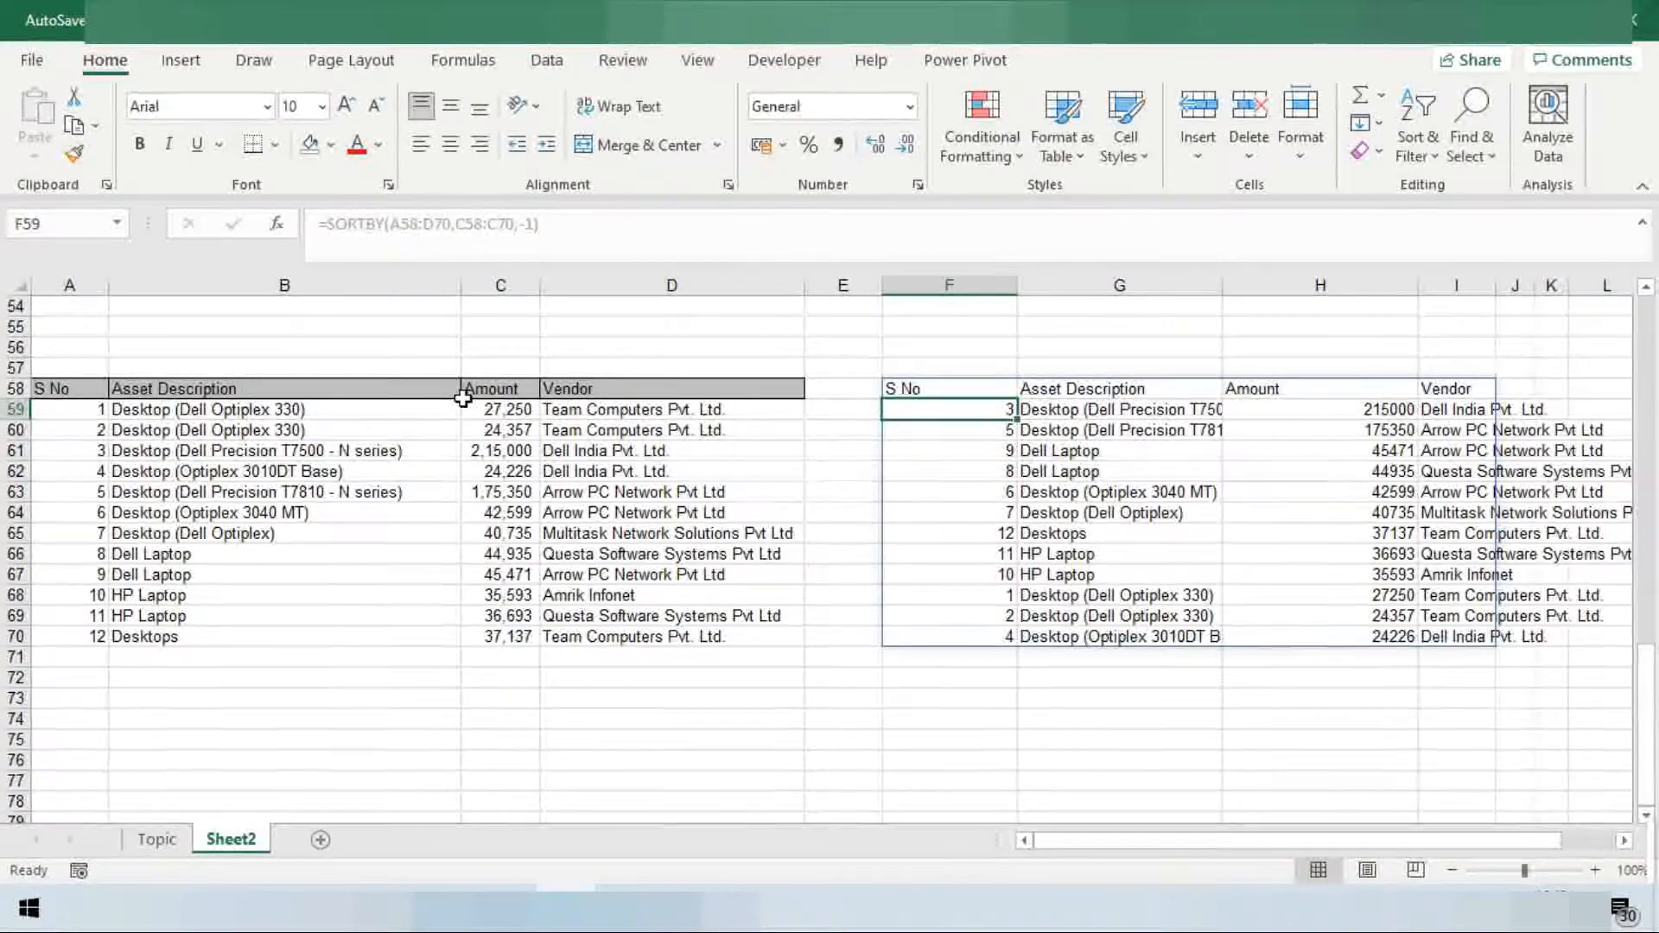
Examine the sorted asset rows that spill below the SORTBY formula in F58
{"action": "key", "text": "Down"}
{"action": "key", "text": "Down"}
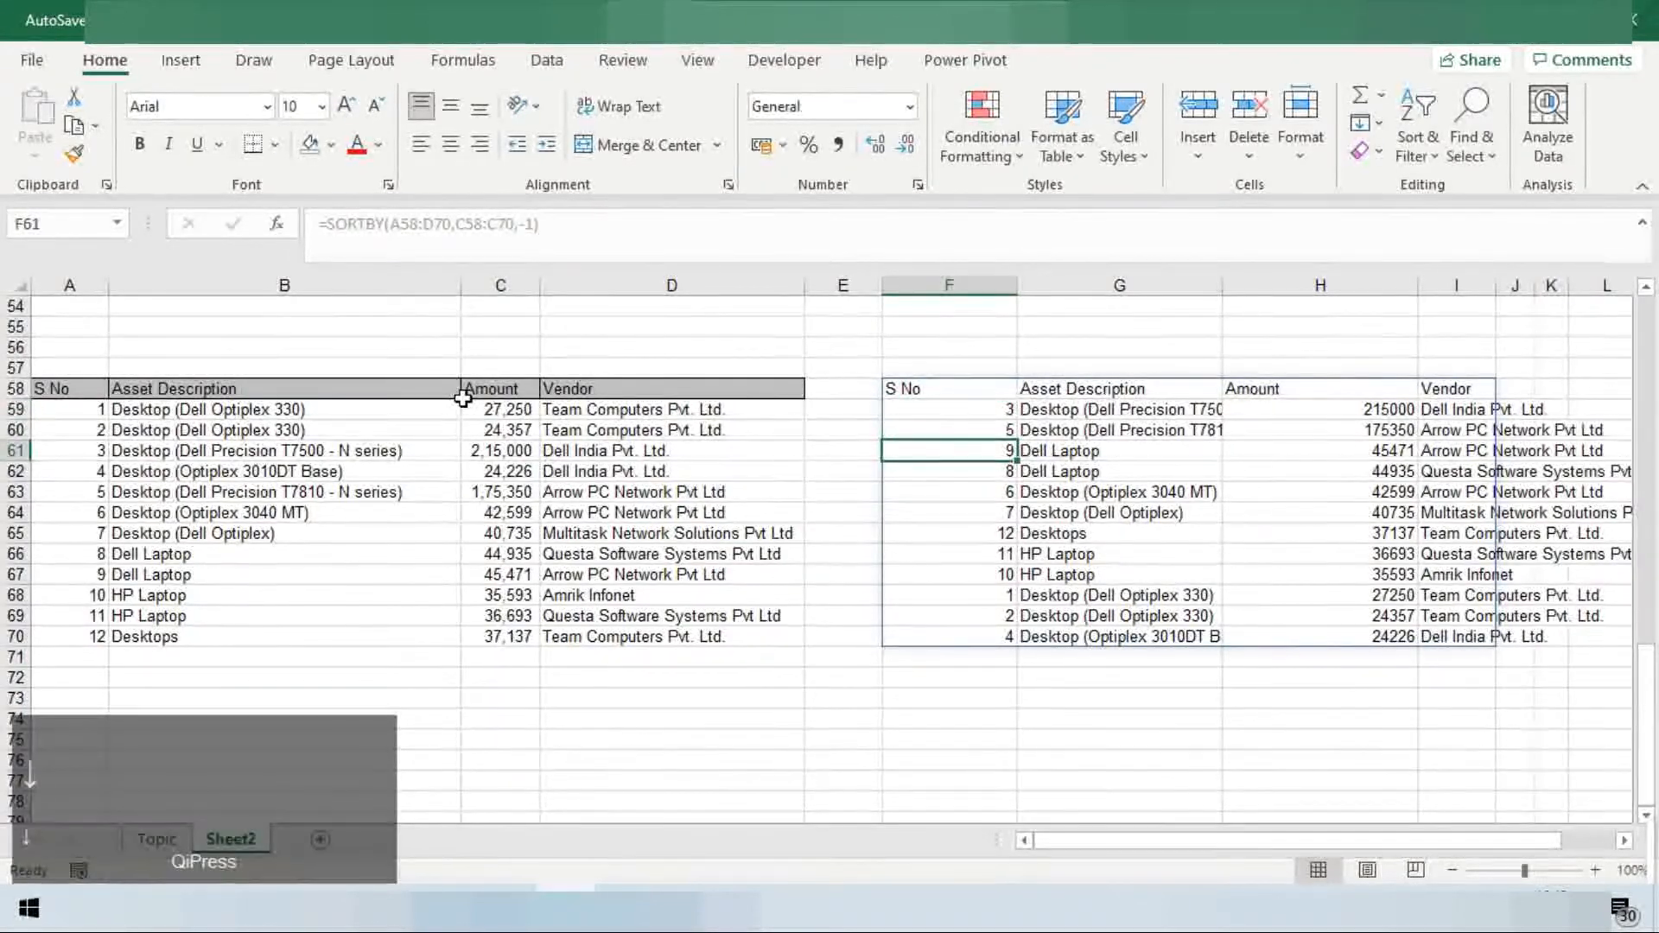
{"action": "key", "text": "Right"}
{"action": "key", "text": "Right"}
{"action": "key", "text": "Left"}
{"action": "key", "text": "Left"}
{"action": "key", "text": "Left"}
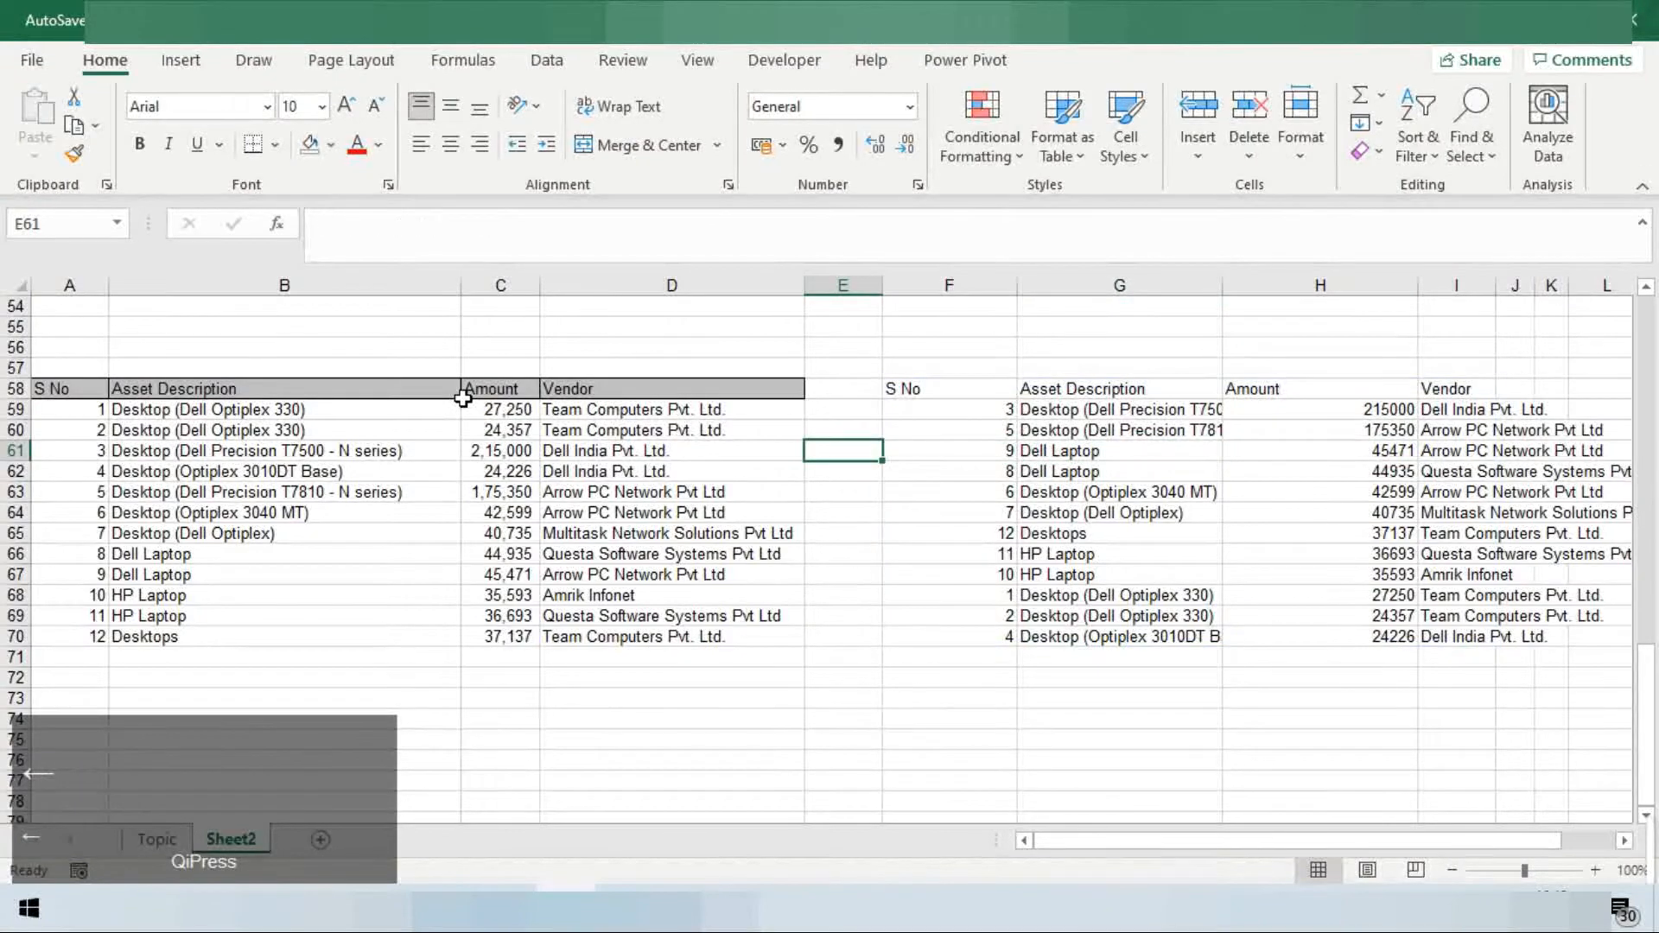
{"action": "key", "text": "Right"}
{"action": "key", "text": "Down"}
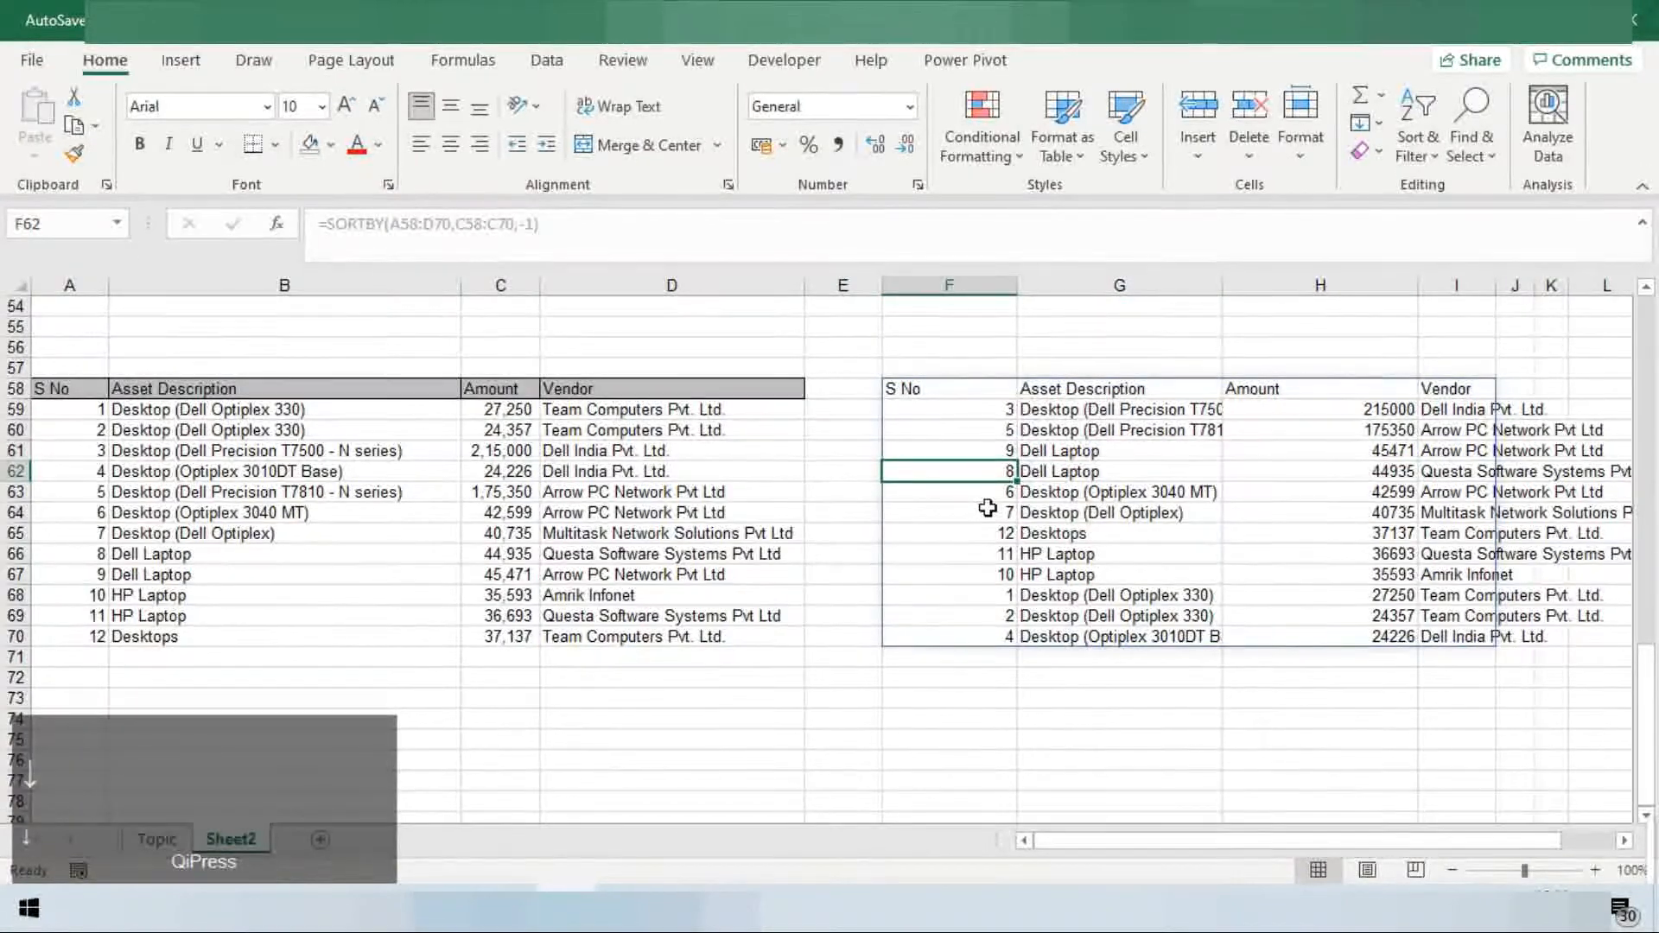
Try to clear individual cells in row 62 of the spilled SORTBY result
{"action": "key", "text": "Tab"}
{"action": "key", "text": "Tab"}
{"action": "key", "text": "BackSpace"}
{"action": "key", "text": "shift+Tab"}
{"action": "key", "text": "BackSpace"}
{"action": "key", "text": "Tab"}
{"action": "key", "text": "BackSpace"}
{"action": "key", "text": "ctrl+Left"}
{"action": "key", "text": "ctrl+Up"}
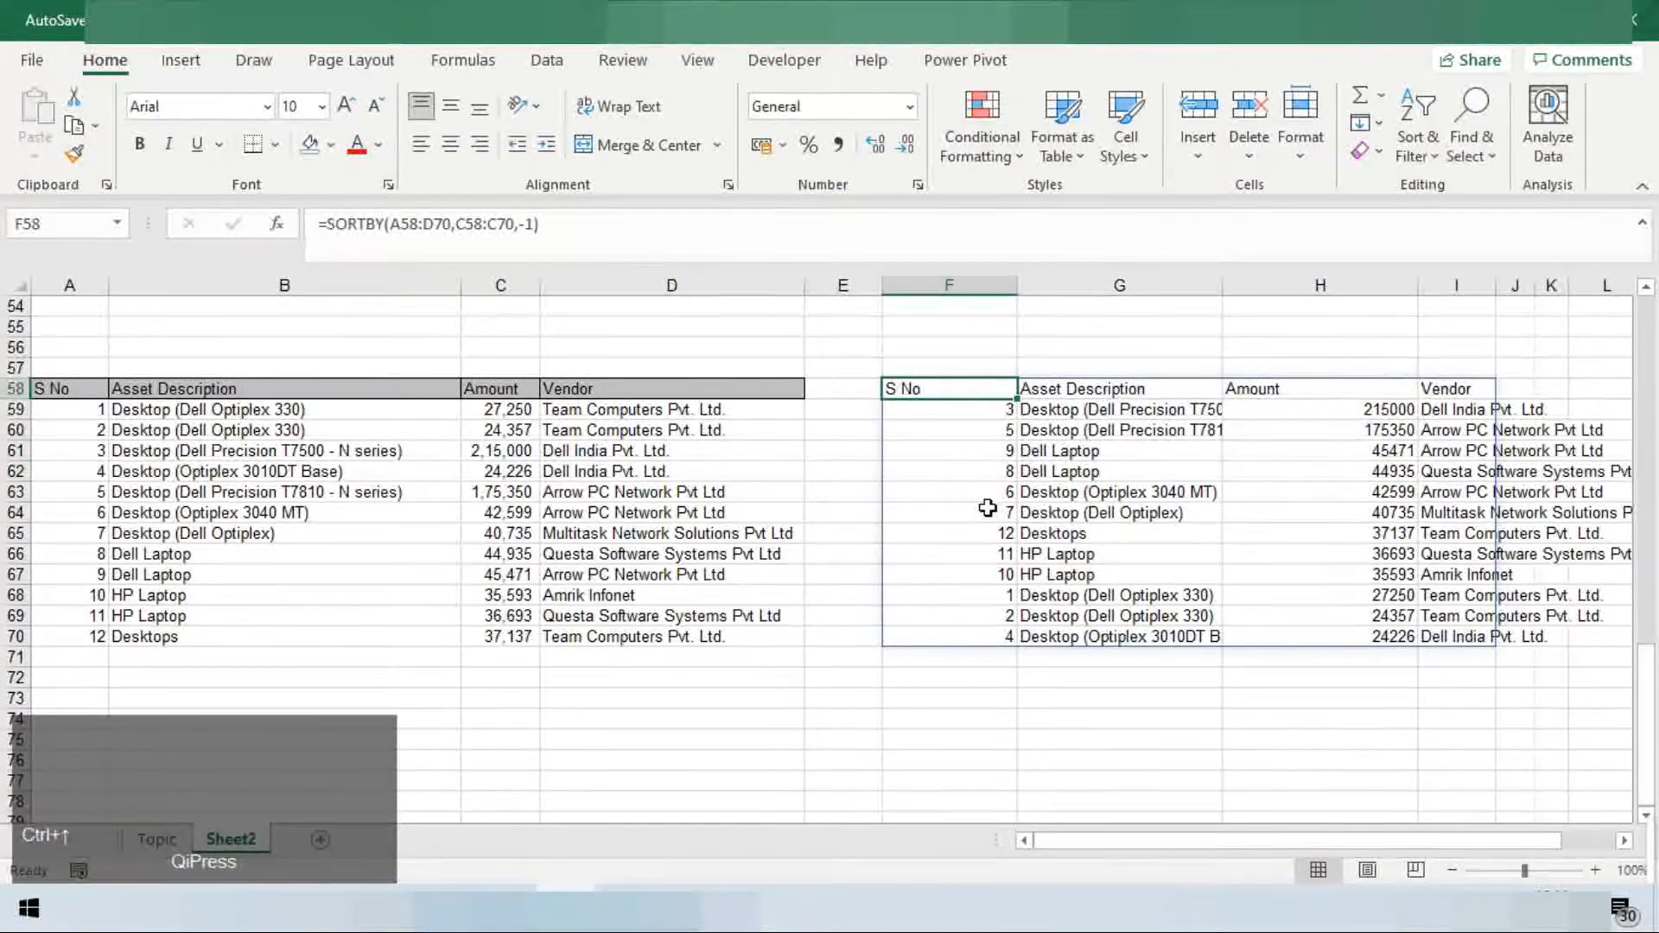
{"action": "key", "text": "Down"}
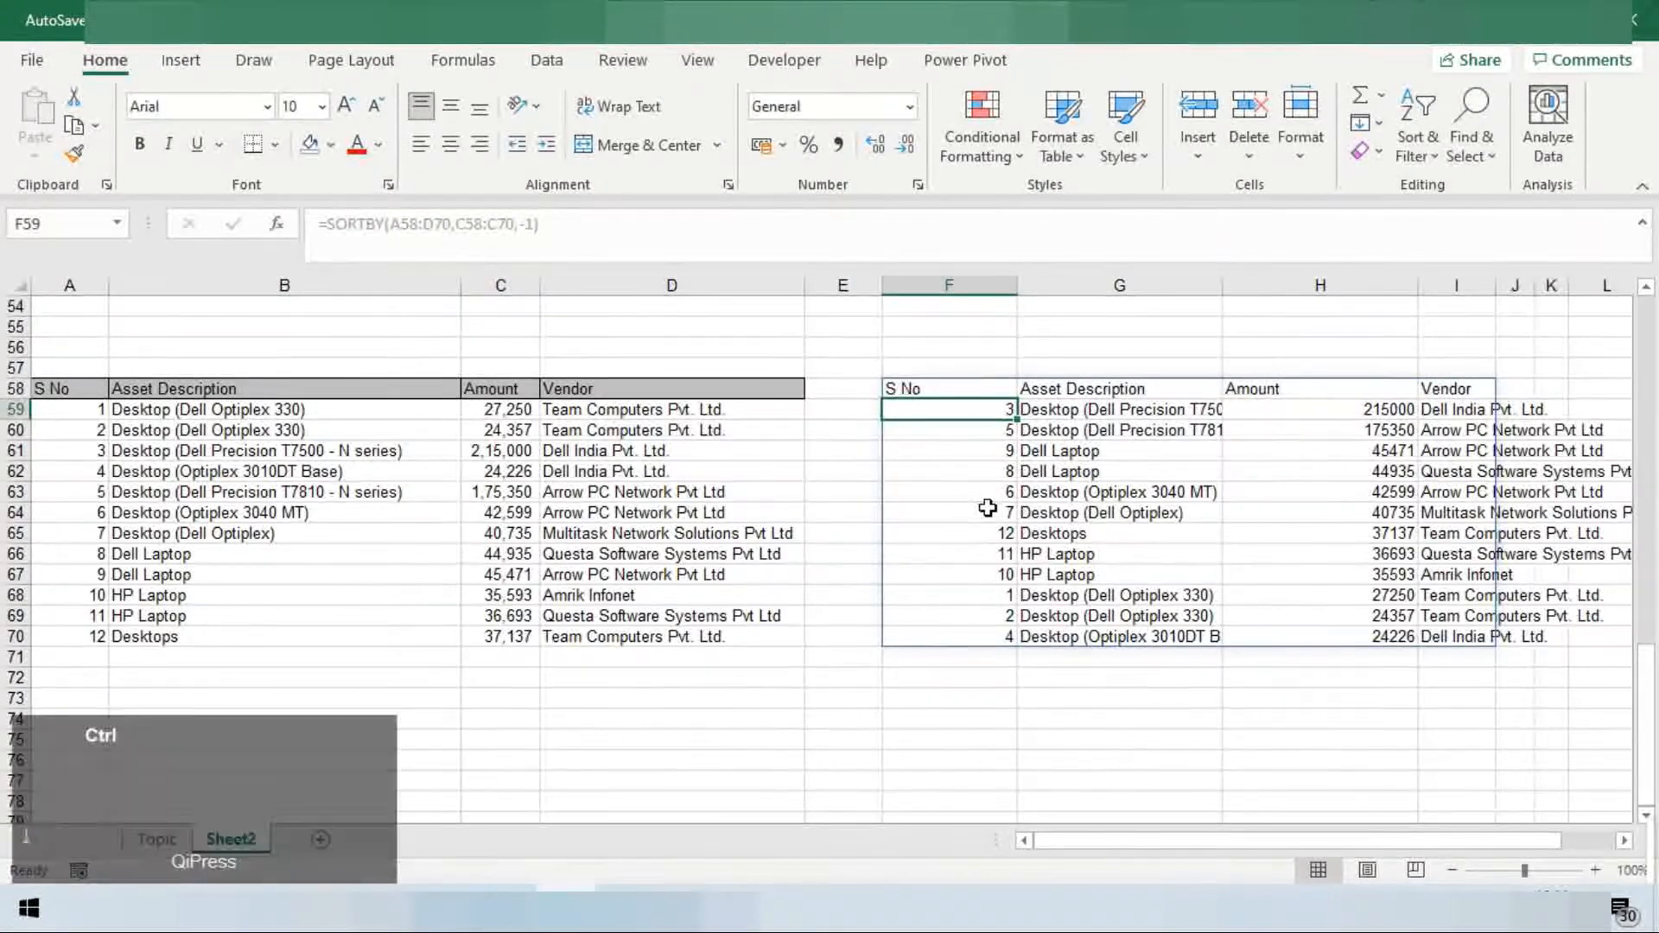
Replace the SORTBY result in F58 with a copy of the asset description Desktop (Dell Optiplex 330)
{"action": "key", "text": "ctrl+Page_Up"}
{"action": "key", "text": "ctrl+c"}
{"action": "key", "text": "ctrl+v"}
{"action": "key", "text": "ctrl+Page_Down"}
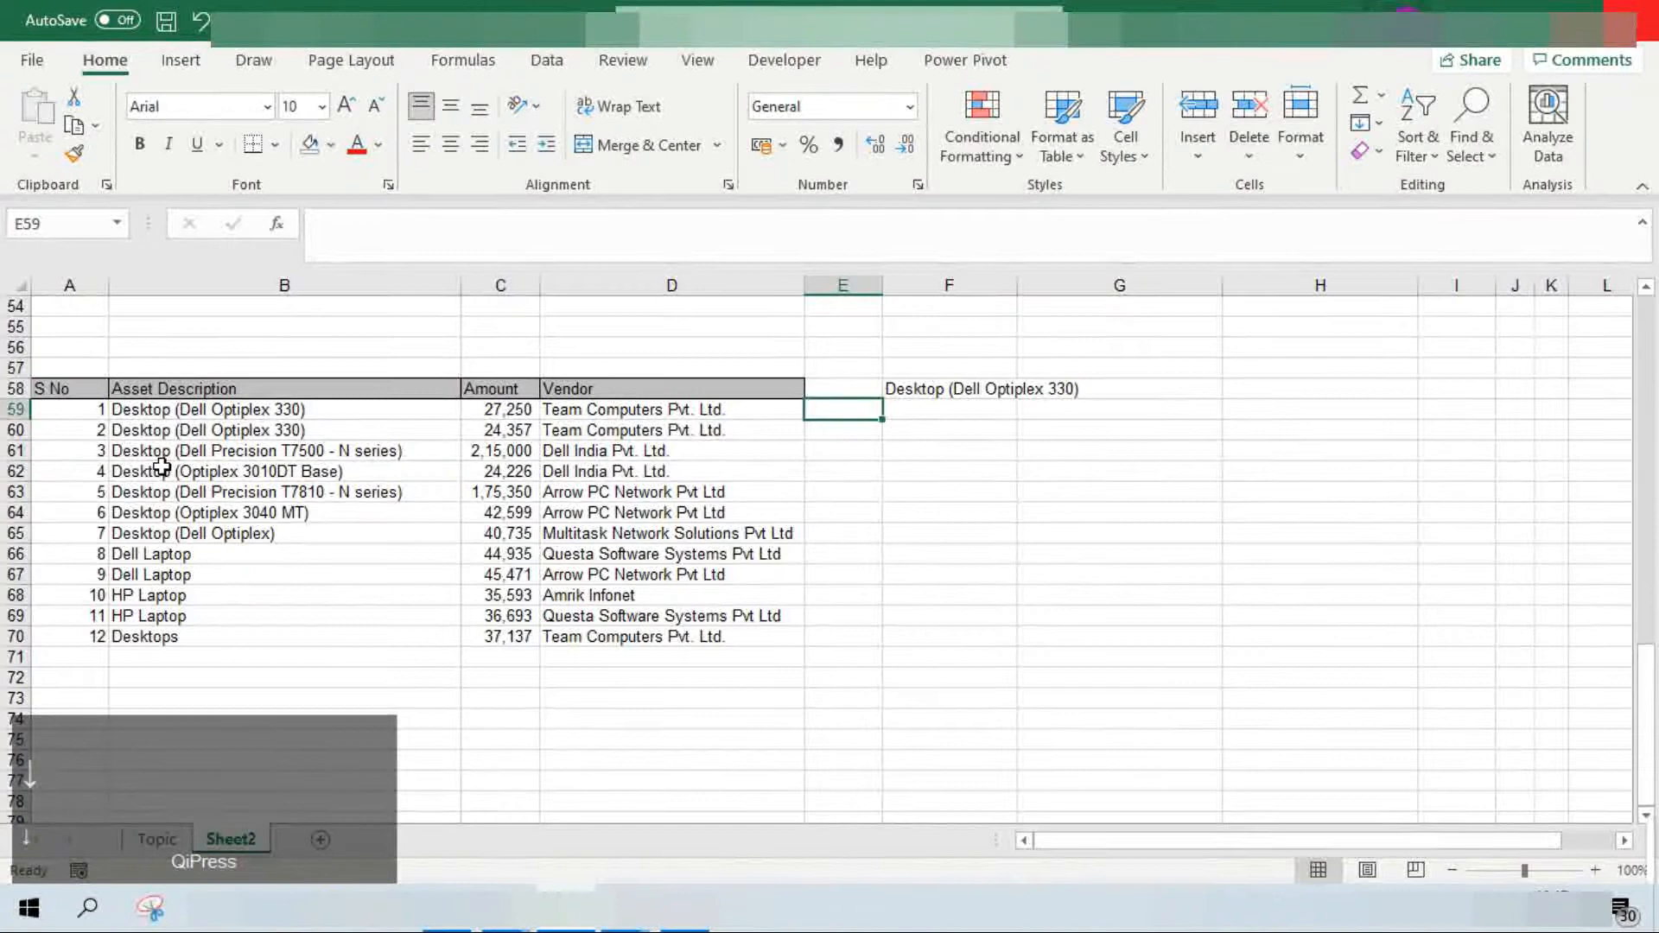
Start a MAXIFS formula in E59 with the Amount column C58:C70 as its maximum range
{"action": "type", "text": "=maif"}
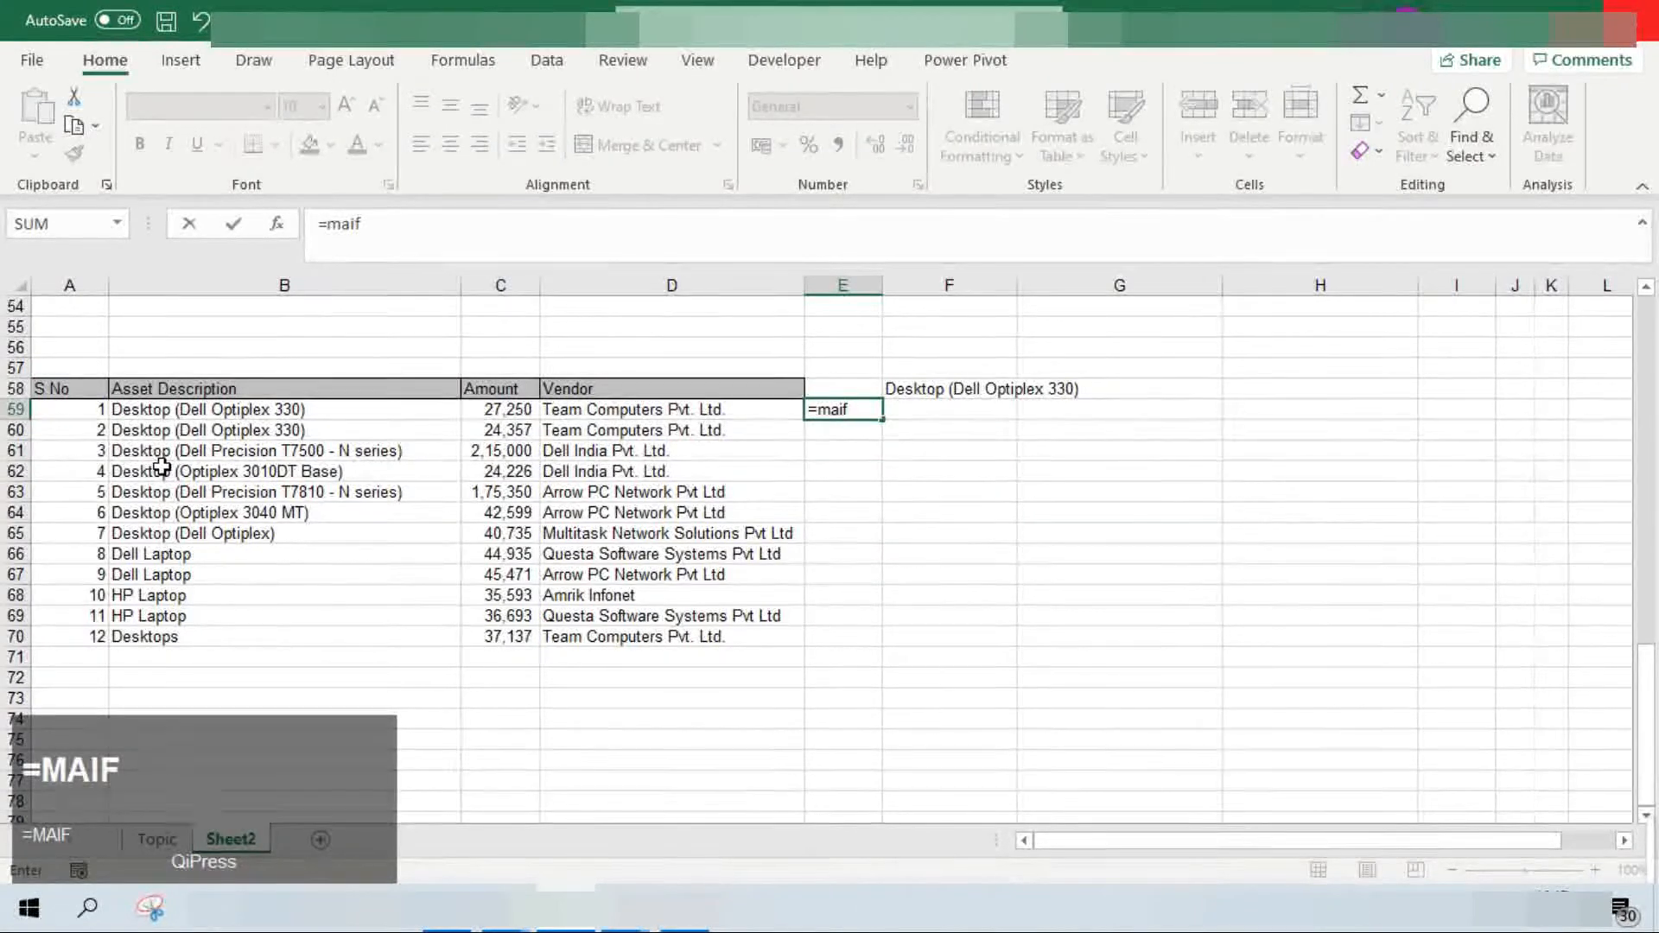
{"action": "key", "text": "BackSpace"}
{"action": "key", "text": "BackSpace"}
{"action": "type", "text": "xif"}
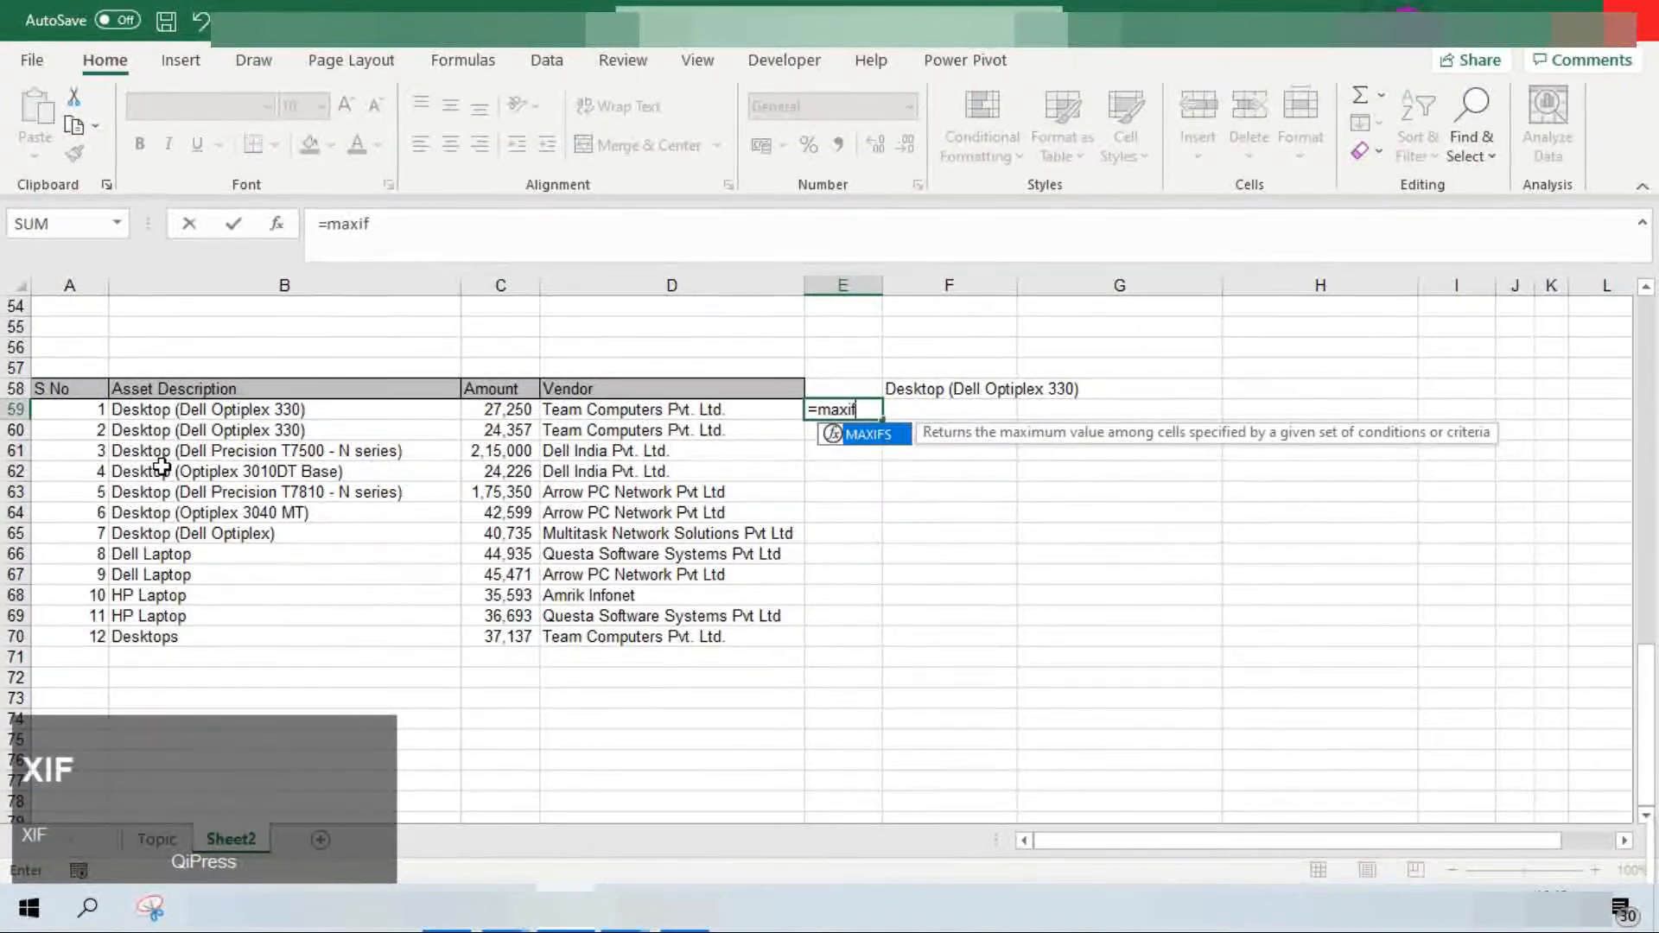
{"action": "key", "text": "Tab"}
{"action": "key", "text": "ctrl+Left"}
{"action": "key", "text": "Left"}
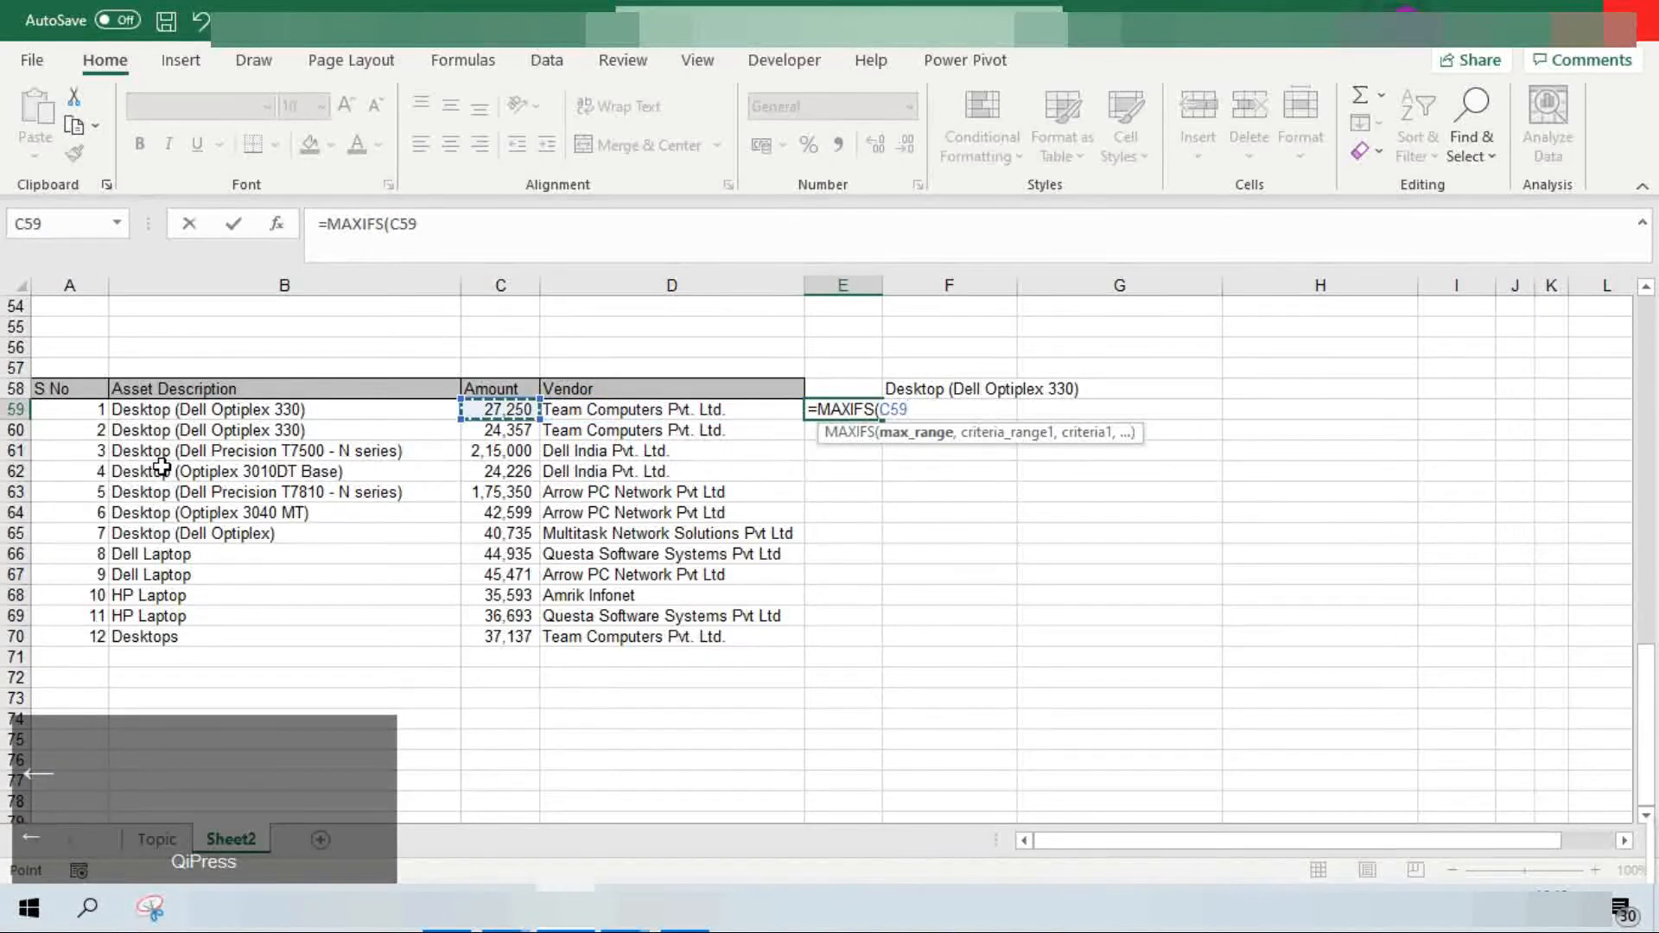
{"action": "key", "text": "Up"}
{"action": "key", "text": "ctrl+shift+Down"}
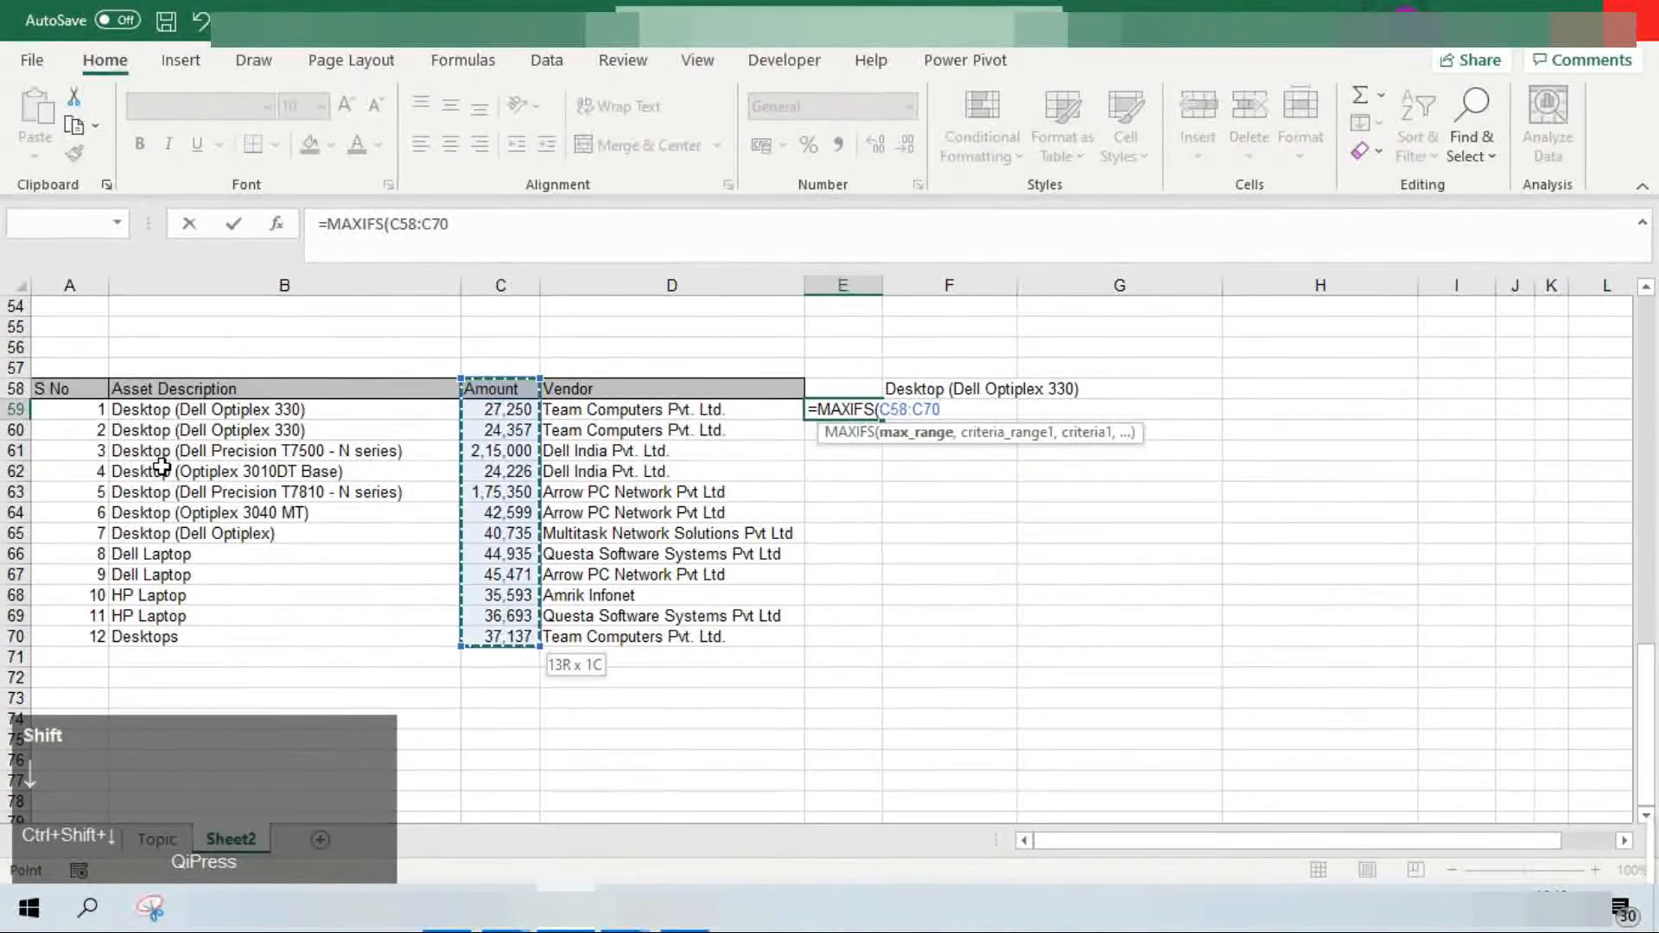
{"action": "type", "text": ","}
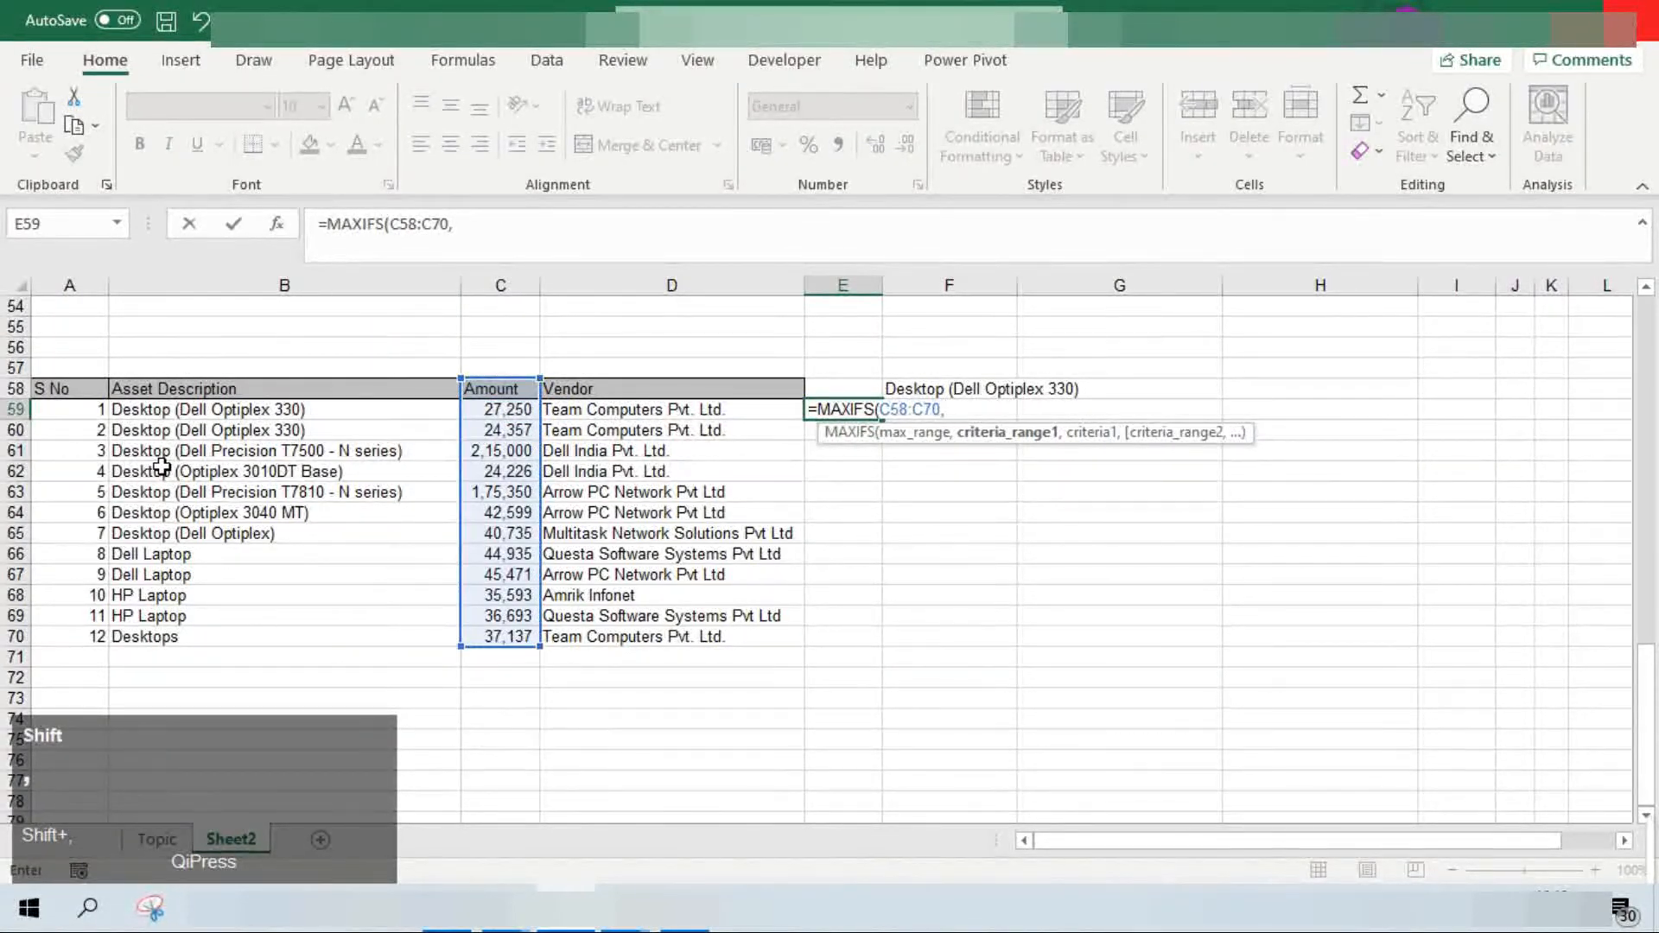
Complete the MAXIFS formula in E59 with criteria range B58:B70 and the asset description in F58 as the criterion
{"action": "key", "text": "Left"}
{"action": "key", "text": "Left"}
{"action": "key", "text": "Left"}
{"action": "key", "text": "Up"}
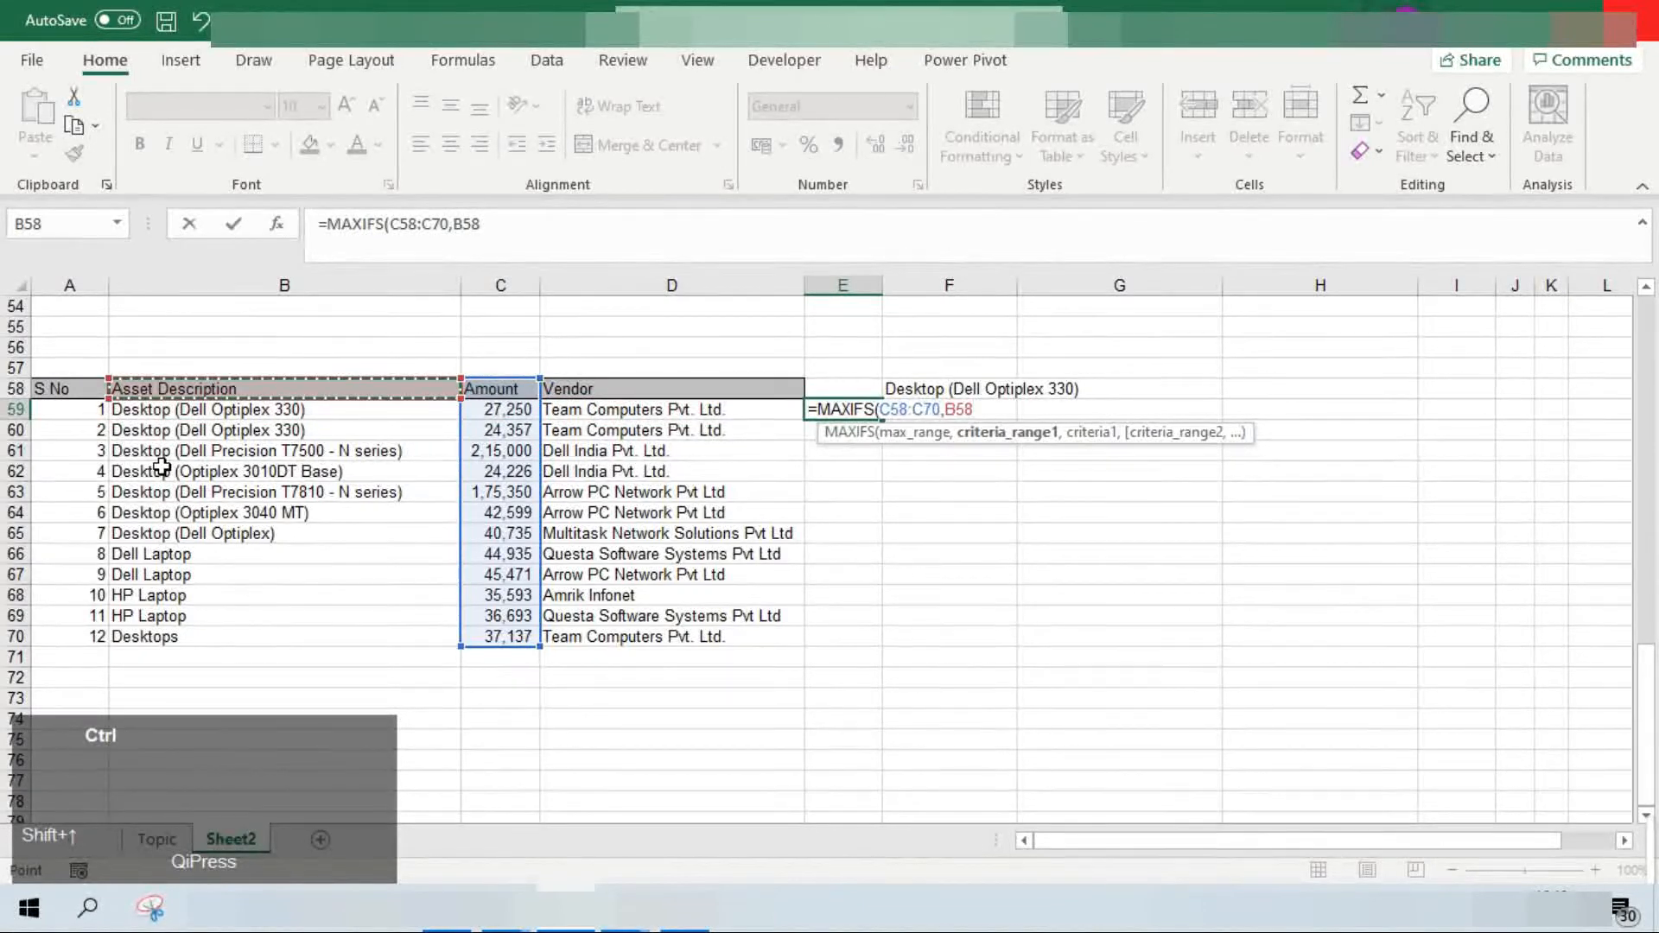
{"action": "key", "text": "ctrl+shift+Down"}
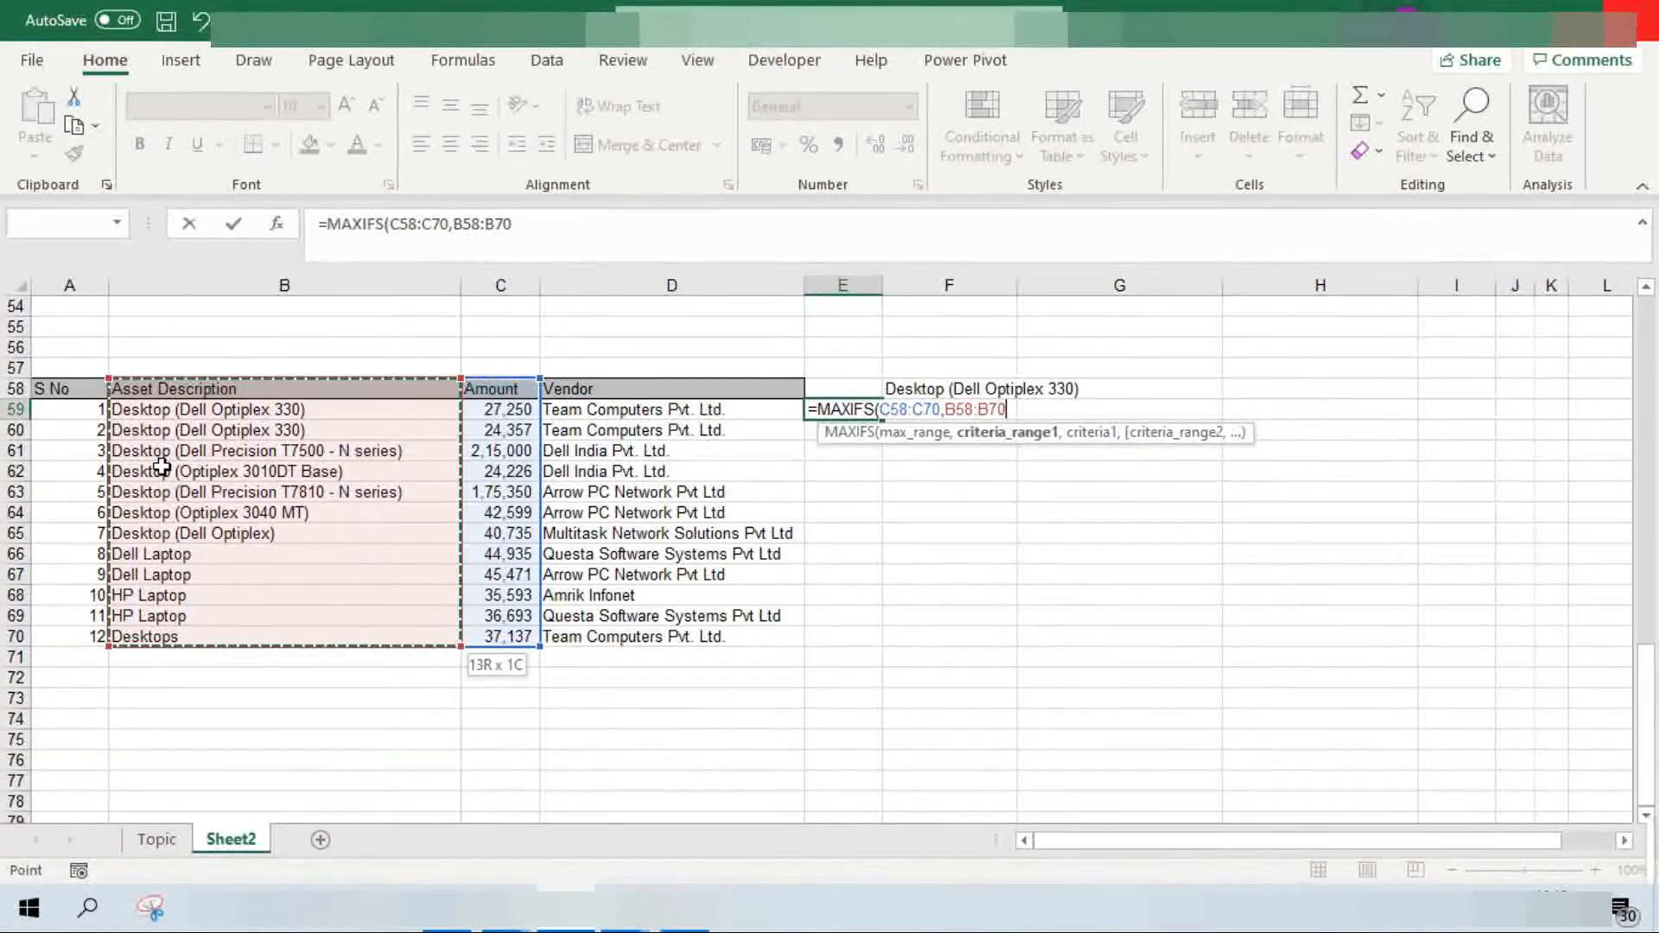
{"action": "type", "text": ","}
{"action": "key", "text": "Right"}
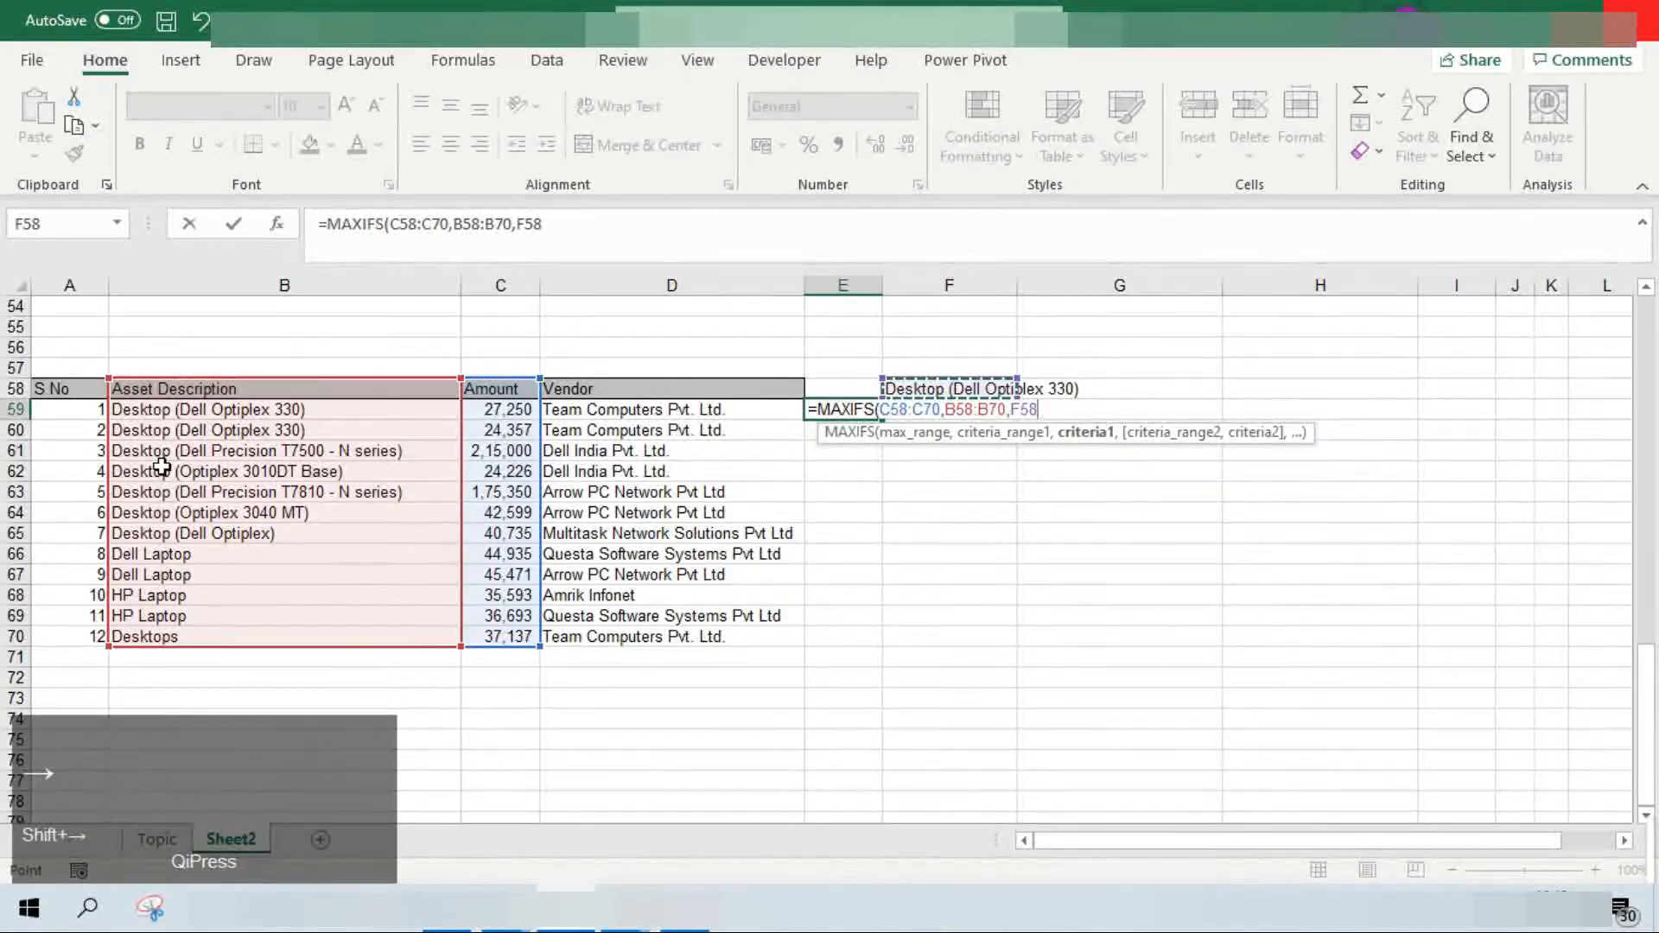
{"action": "type", "text": ")"}
{"action": "key", "text": "Return"}
{"action": "key", "text": "Up"}
{"action": "key", "text": "Up"}
{"action": "key", "text": "Right"}
{"action": "key", "text": "Left"}
{"action": "key", "text": "Down"}
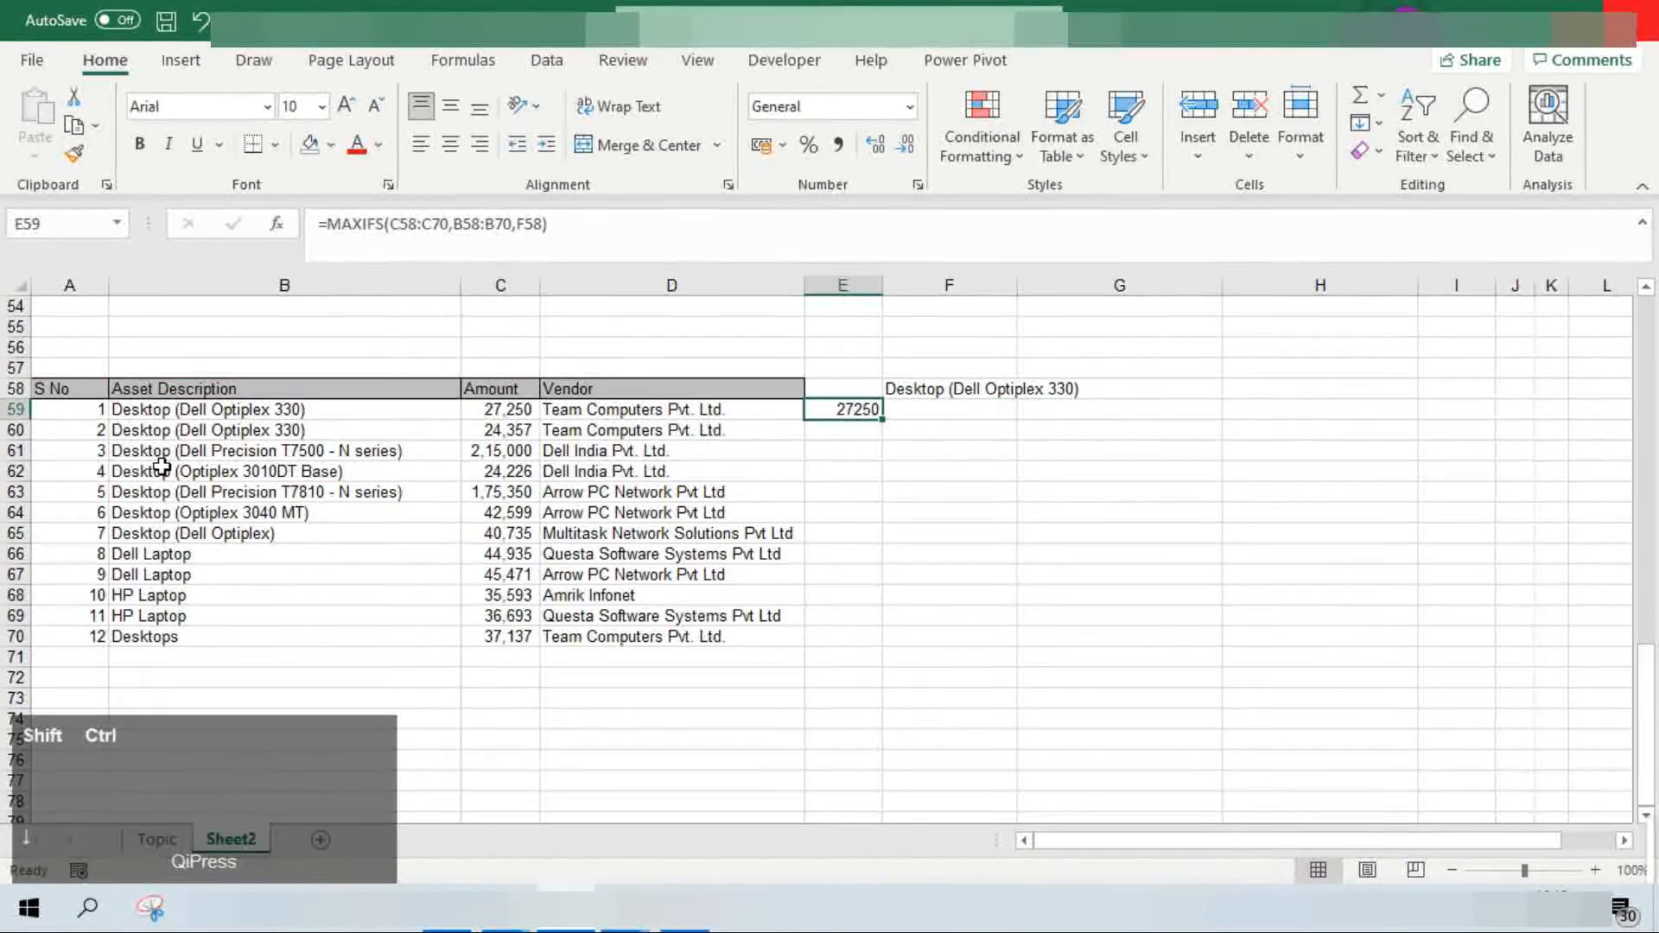
Copy HP Laptop from B69 into F58 as a value to replace the MAXIFS criterion
{"action": "key", "text": "Left"}
{"action": "key", "text": "Left"}
{"action": "key", "text": "Left"}
{"action": "key", "text": "Right"}
{"action": "key", "text": "Left"}
{"action": "key", "text": "Down"}
{"action": "key", "text": "ctrl+Down"}
{"action": "key", "text": "Up"}
{"action": "key", "text": "ctrl+c"}
{"action": "key", "text": "ctrl+Up"}
{"action": "key", "text": "Up"}
{"action": "key", "text": "Down"}
{"action": "key", "text": "ctrl+Right"}
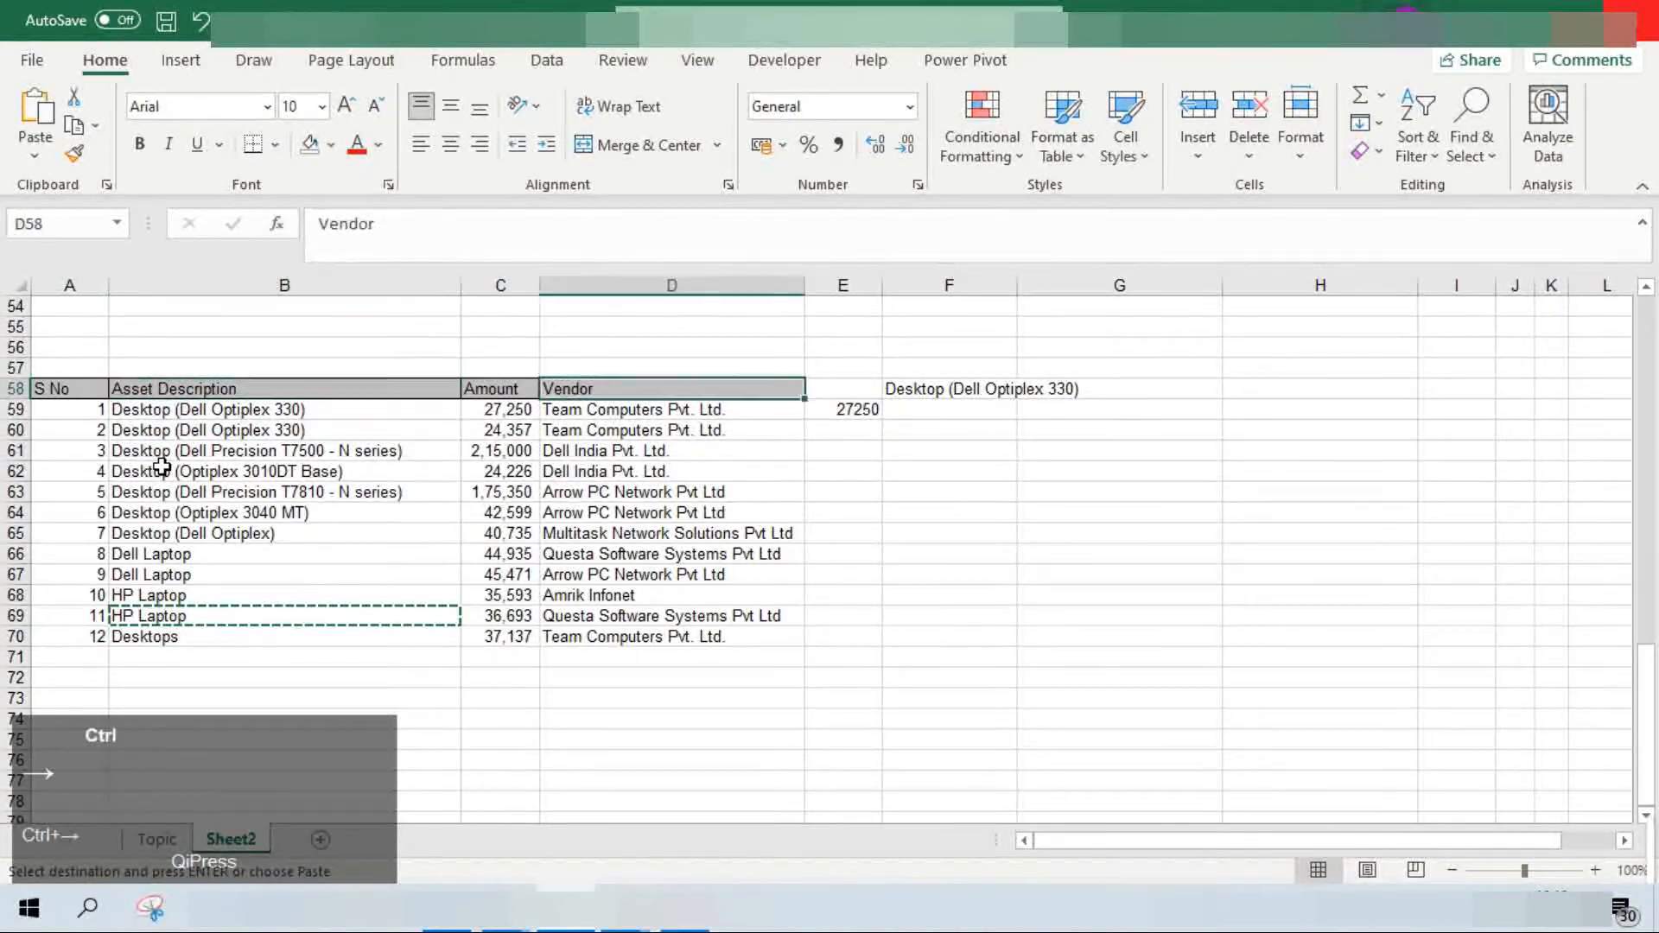
{"action": "key", "text": "ctrl+Right"}
{"action": "key", "text": "shift+F10"}
{"action": "key", "text": "v"}
{"action": "key", "text": "Left"}
{"action": "key", "text": "Down"}
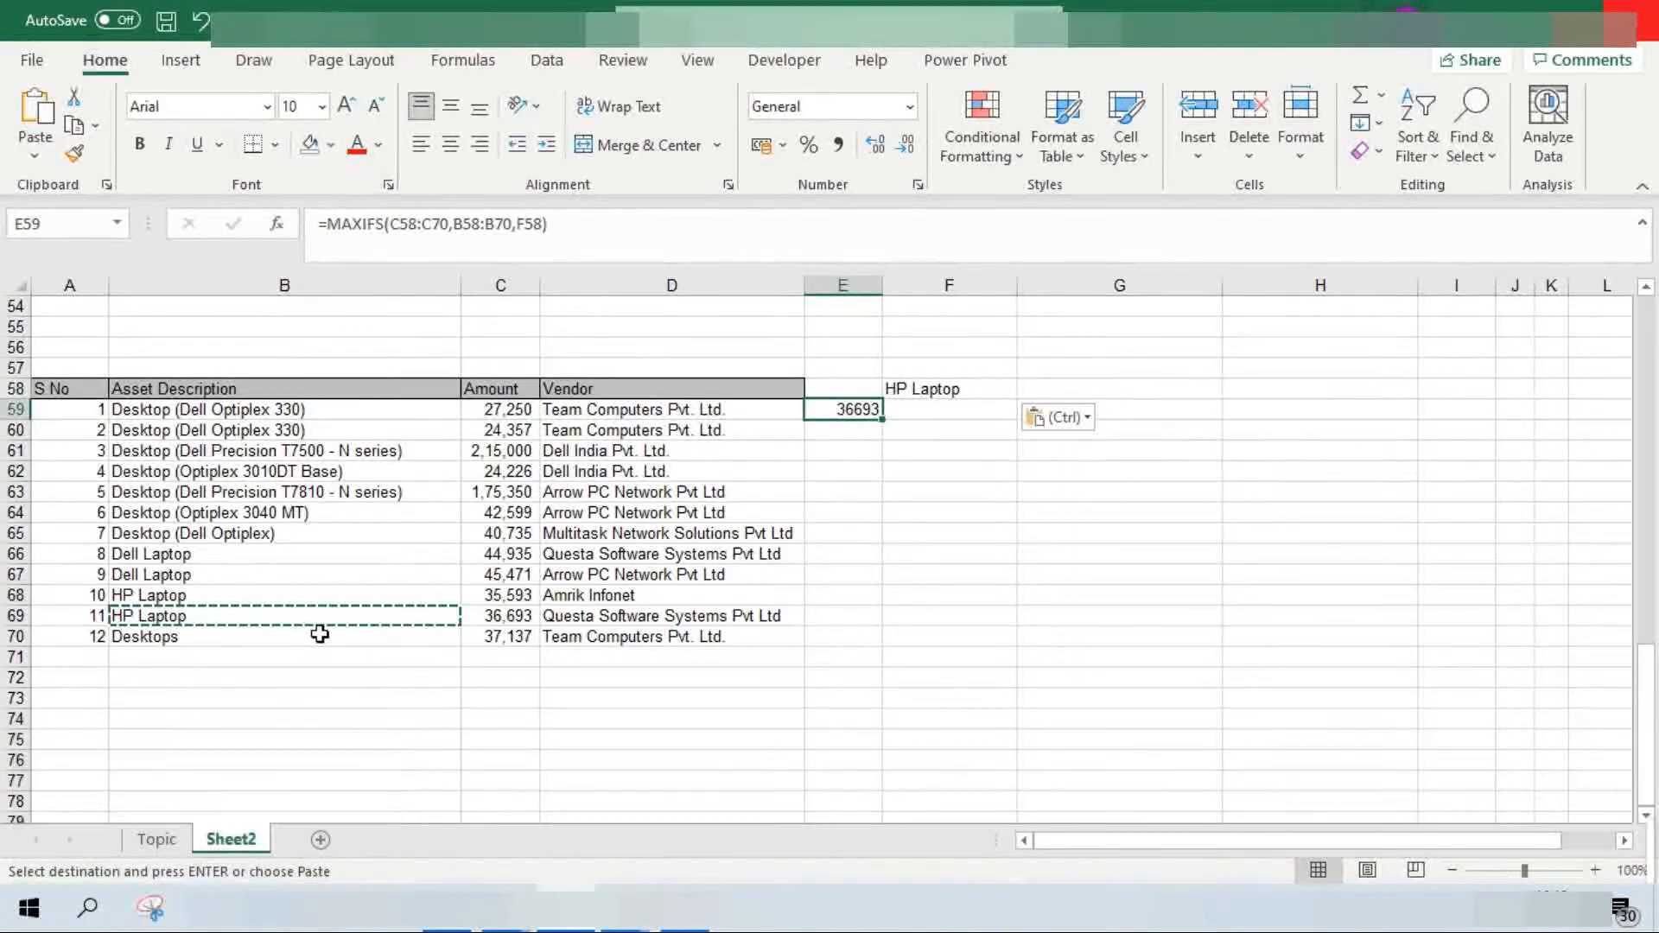
Check the HP Laptop amount in C69, and start a MINIFS formula in E59 with C58:C70 as its minimum range
{"action": "left_click", "coordinate": [523, 629]}
{"action": "key", "text": "Up"}
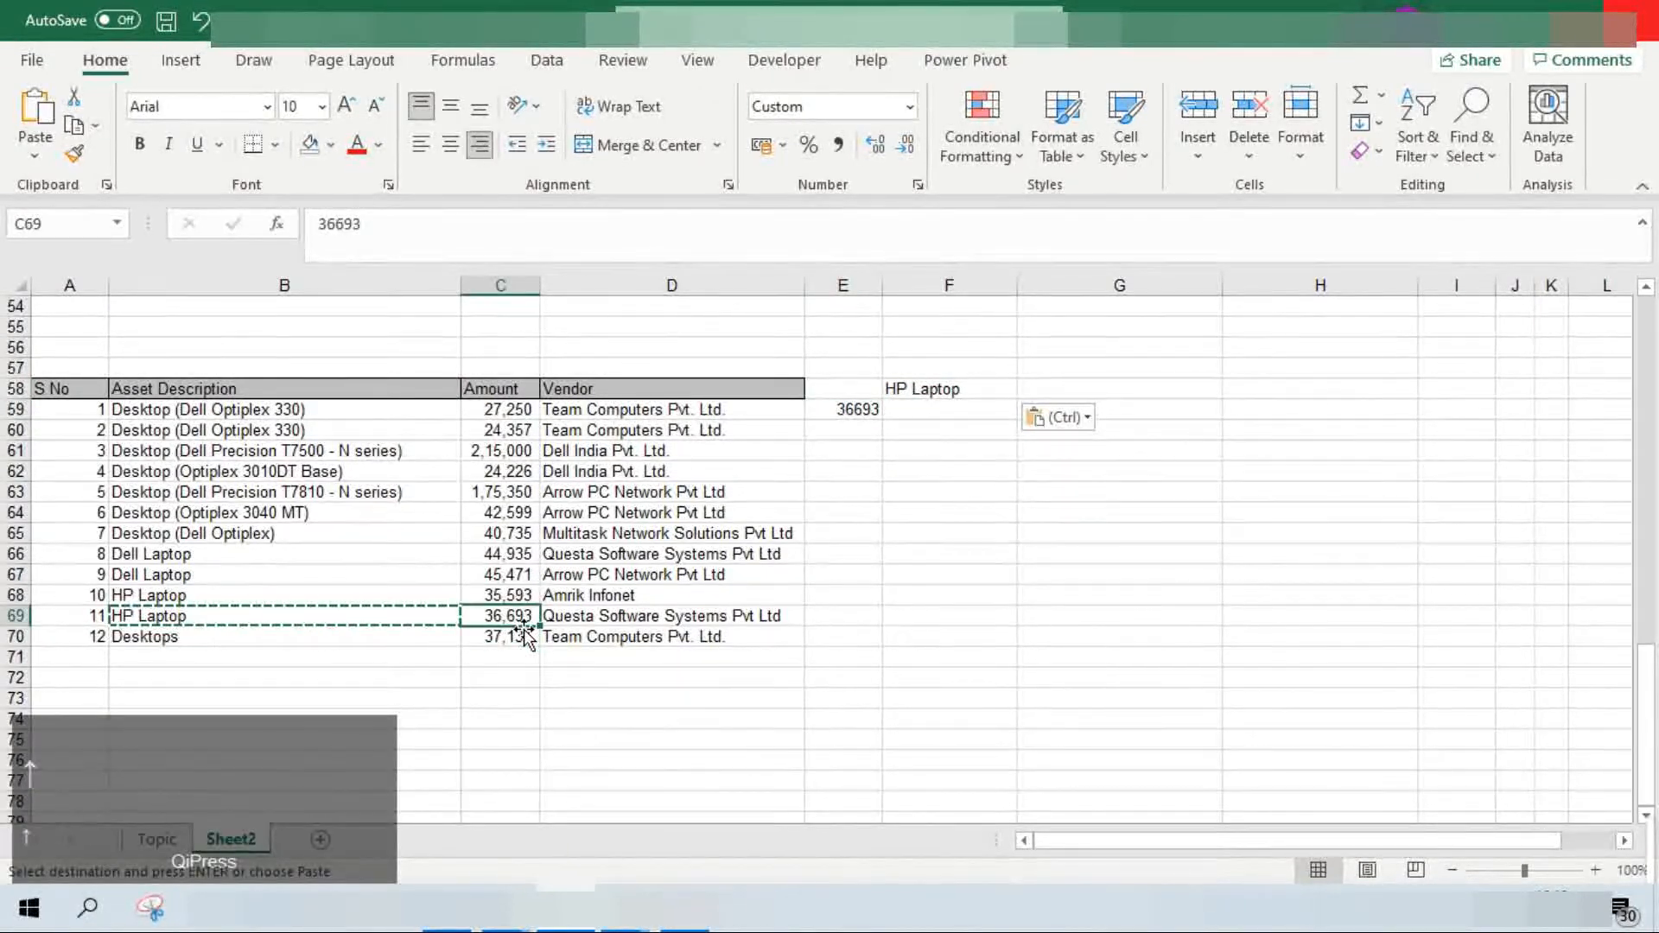
{"action": "key", "text": "Right"}
{"action": "key", "text": "Right"}
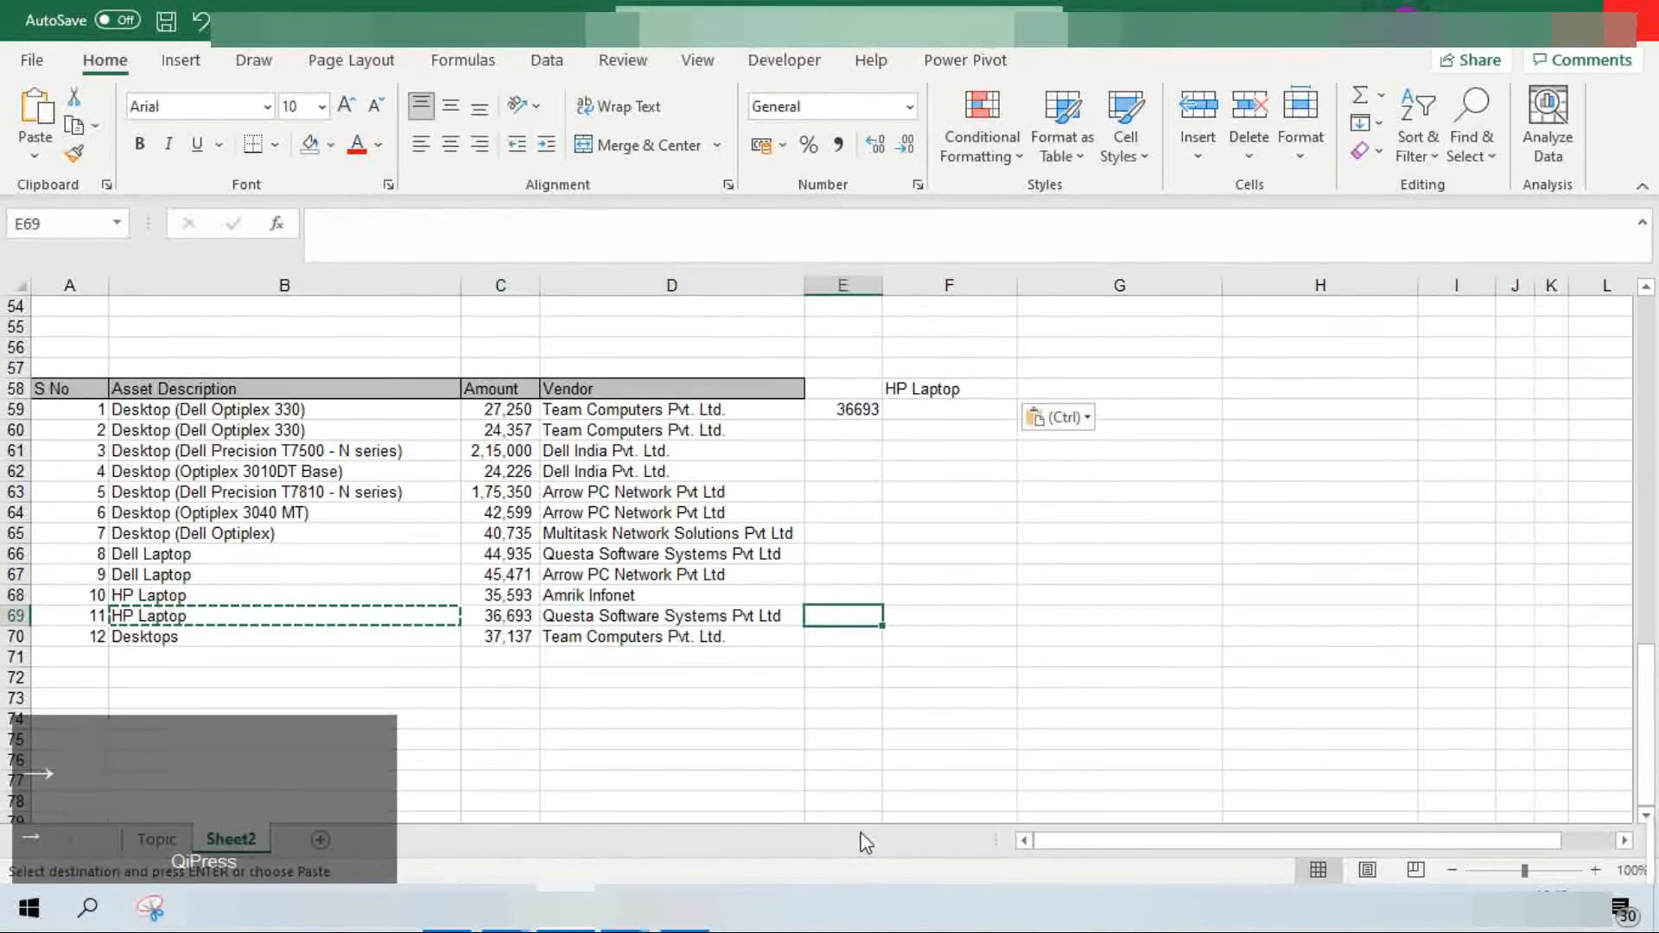
{"action": "key", "text": "ctrl+Up"}
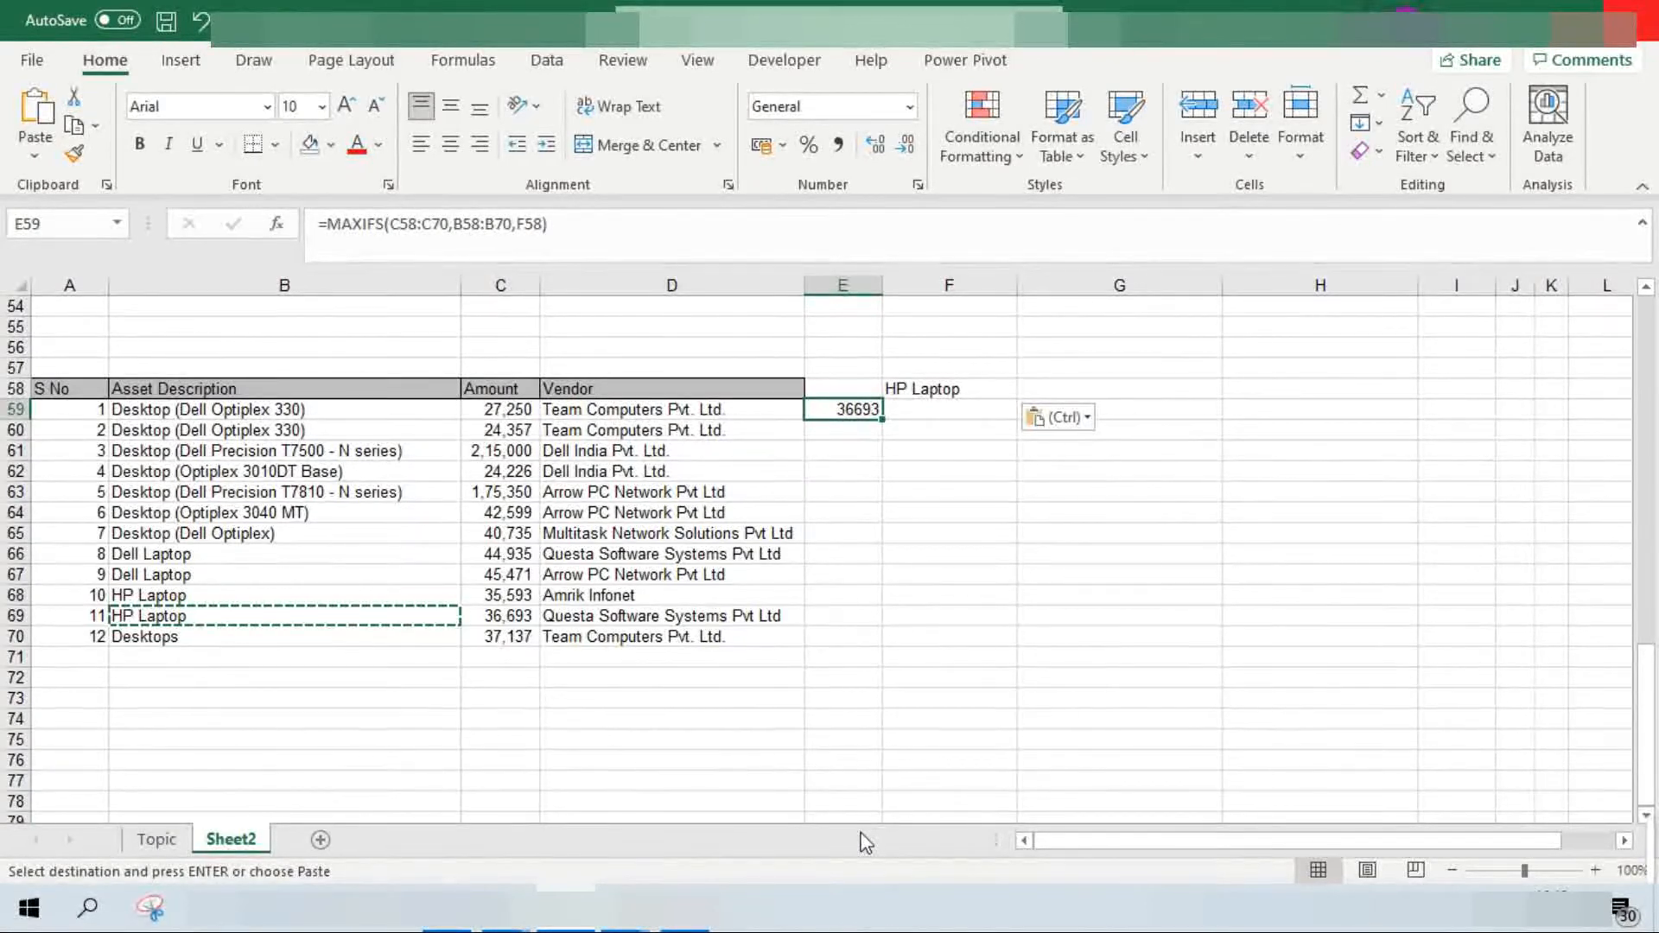
{"action": "type", "text": "=mini"}
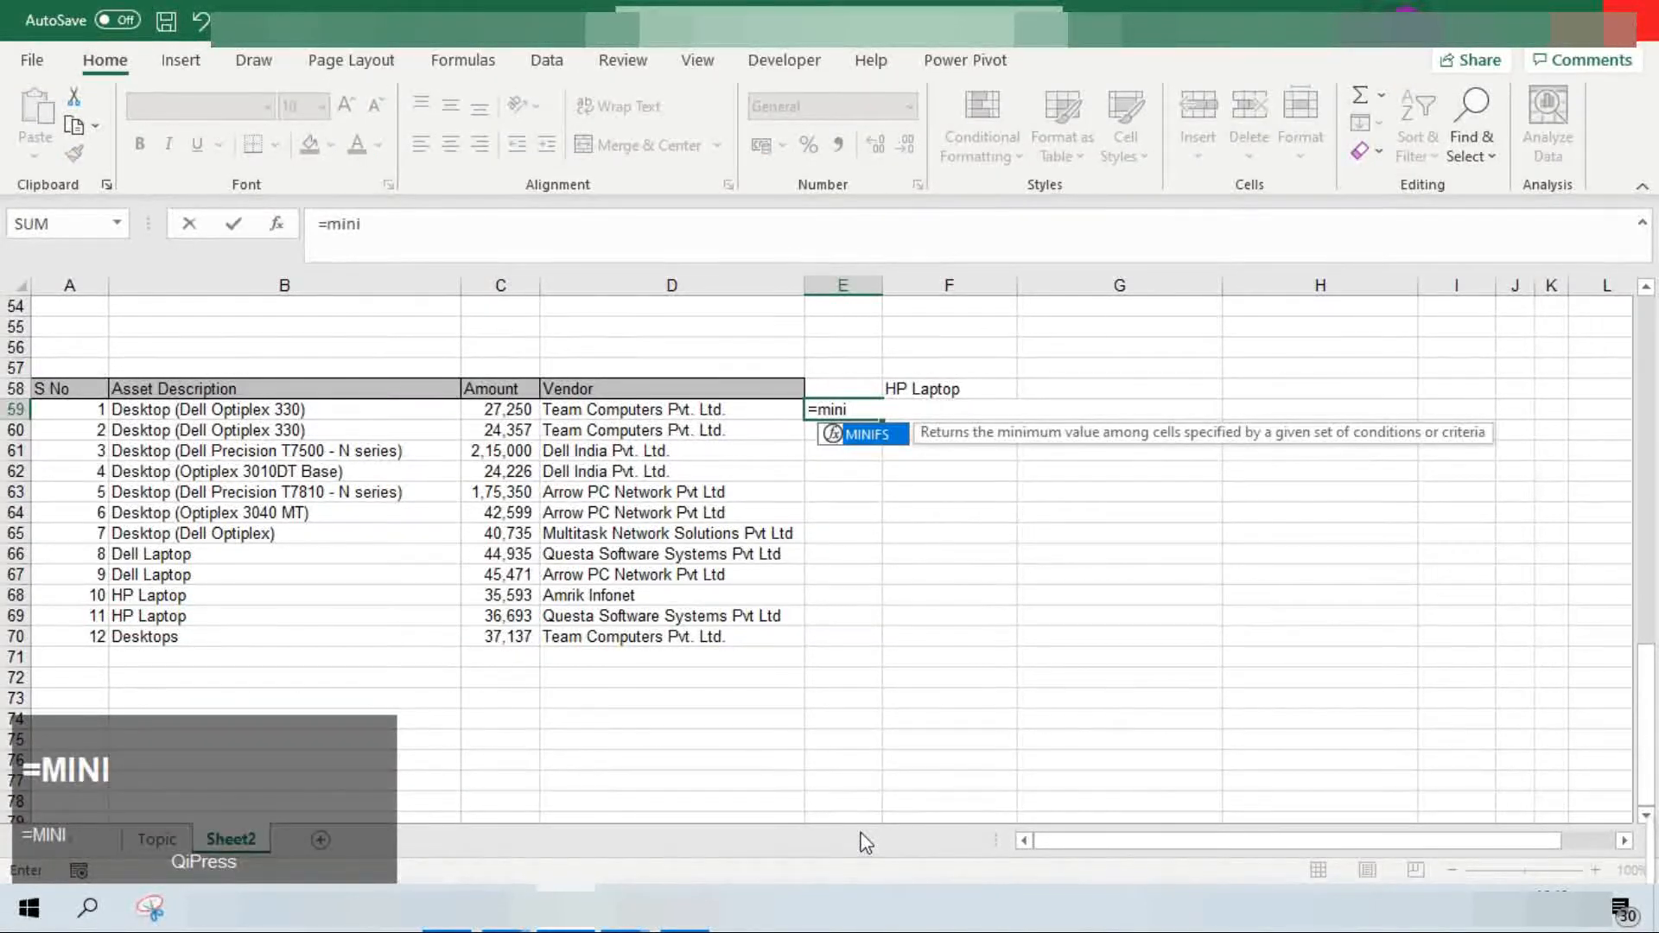
{"action": "key", "text": "Tab"}
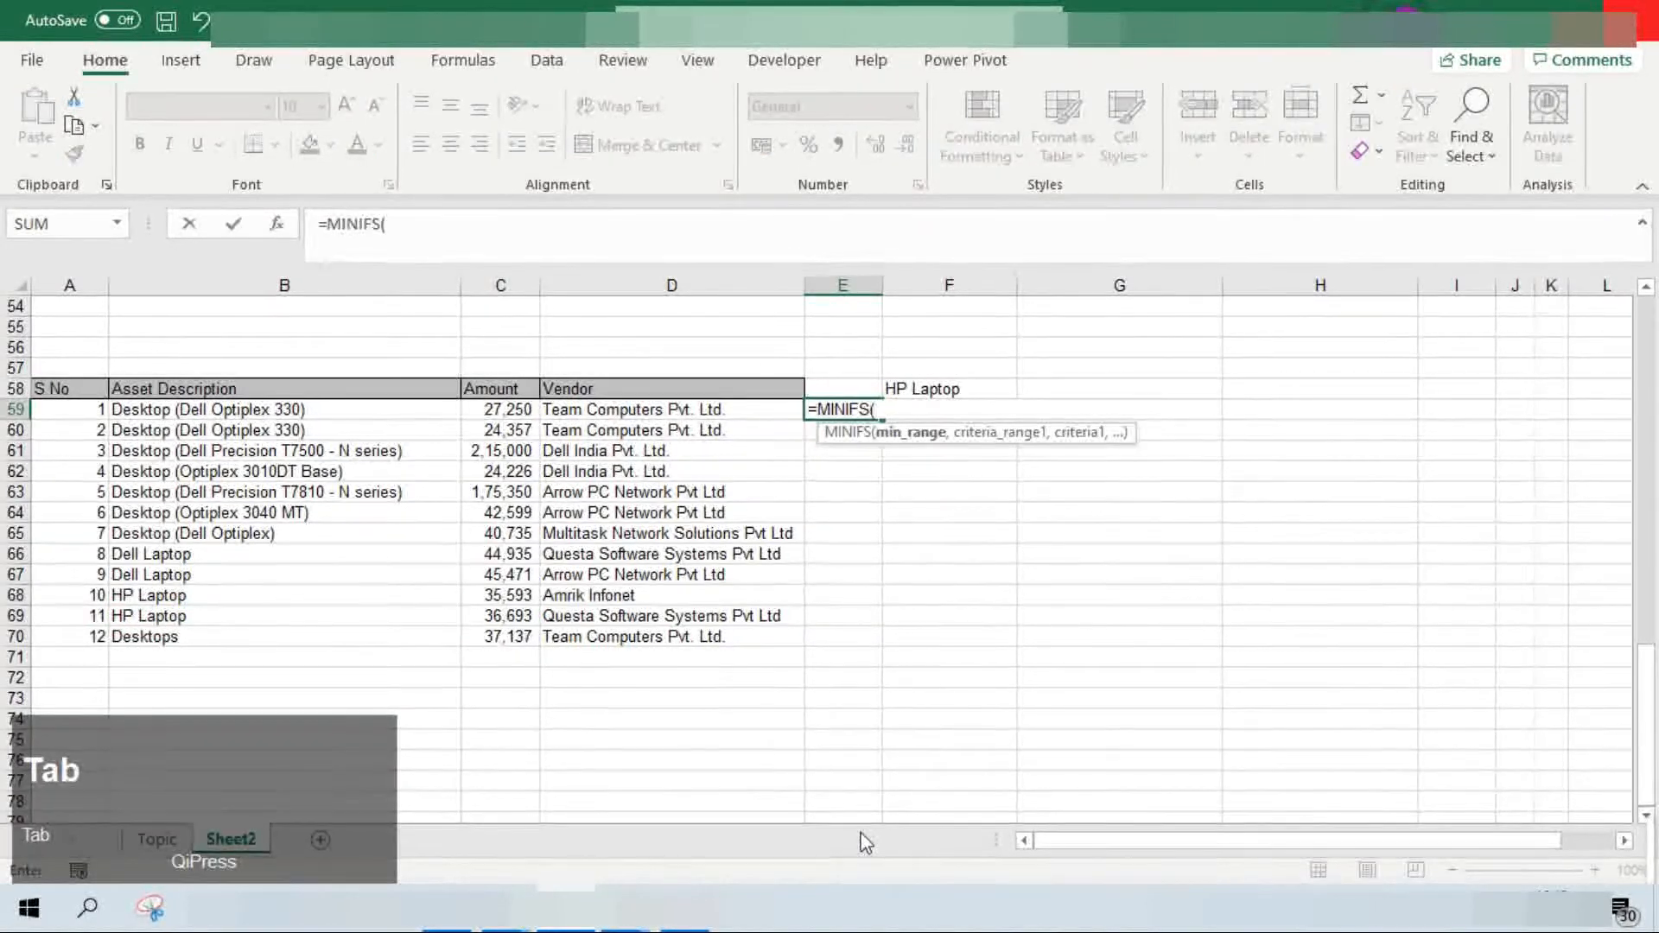
{"action": "key", "text": "ctrl+Left"}
{"action": "key", "text": "ctrl+Left"}
{"action": "key", "text": "Right"}
{"action": "key", "text": "Right"}
{"action": "key", "text": "Up"}
{"action": "key", "text": "ctrl+shift+Down"}
{"action": "type", "text": ","}
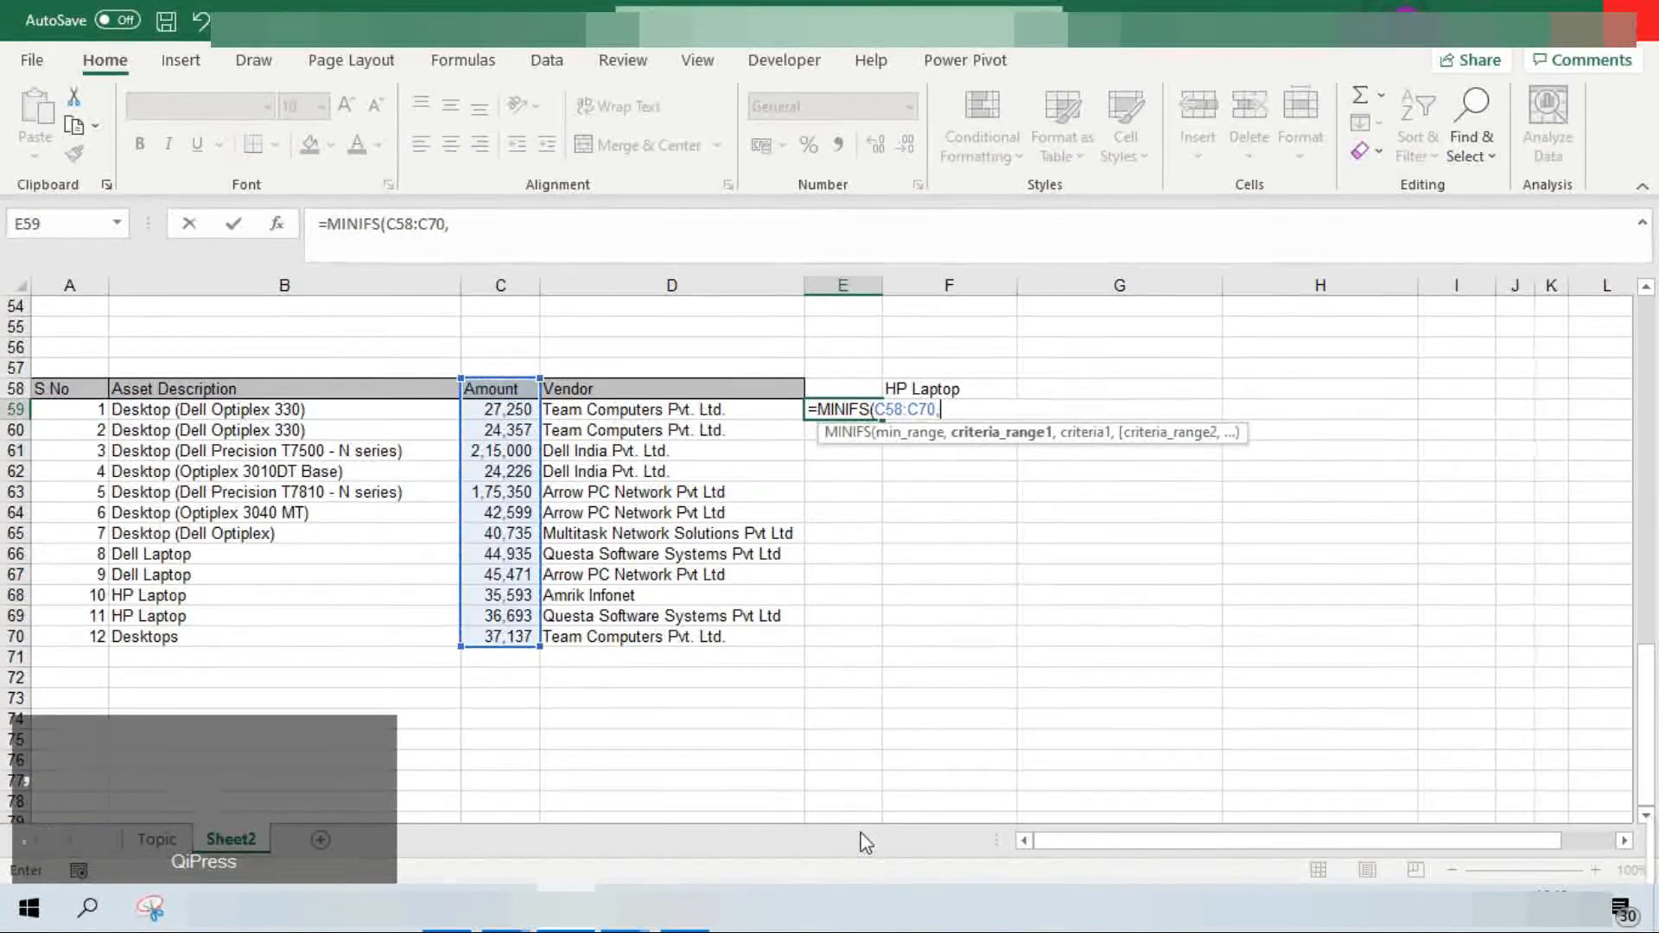
Complete the MINIFS formula in E59 with criteria range B58:B70 and the asset description in F58 as the criterion
{"action": "key", "text": "Left"}
{"action": "key", "text": "Left"}
{"action": "key", "text": "Left"}
{"action": "key", "text": "Up"}
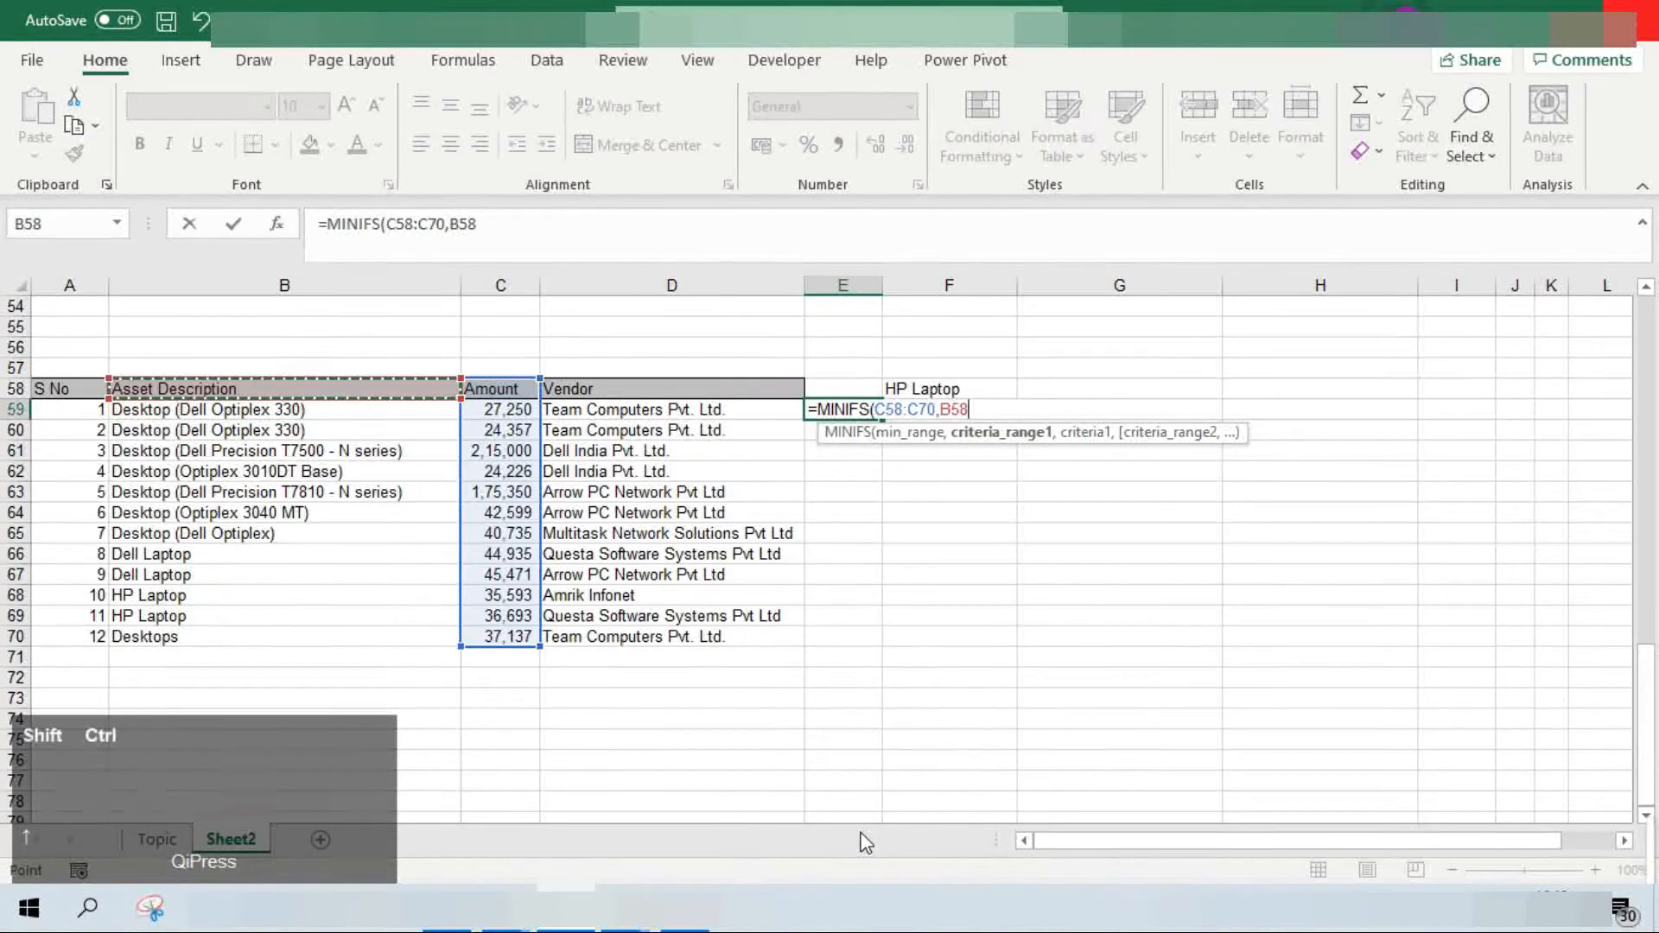
{"action": "key", "text": "ctrl+shift+Down"}
{"action": "type", "text": ","}
{"action": "key", "text": "Up"}
{"action": "key", "text": "Right"}
{"action": "type", "text": ")"}
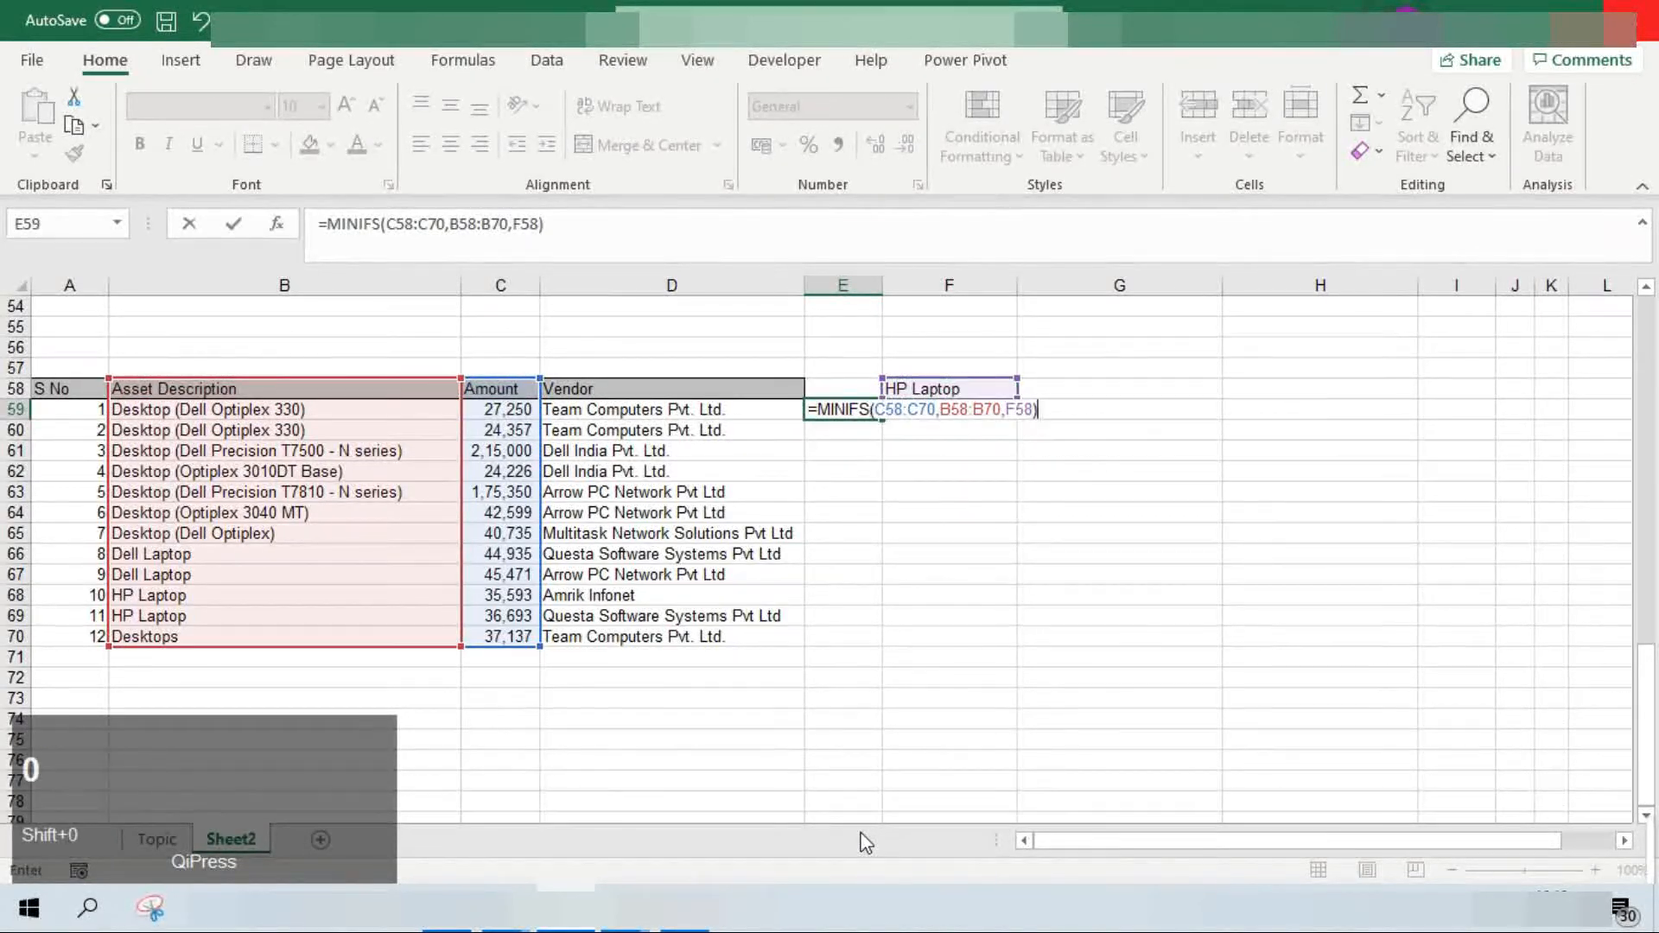
{"action": "key", "text": "Return"}
{"action": "key", "text": "Left"}
{"action": "key", "text": "ctrl+Down"}
{"action": "key", "text": "Right"}
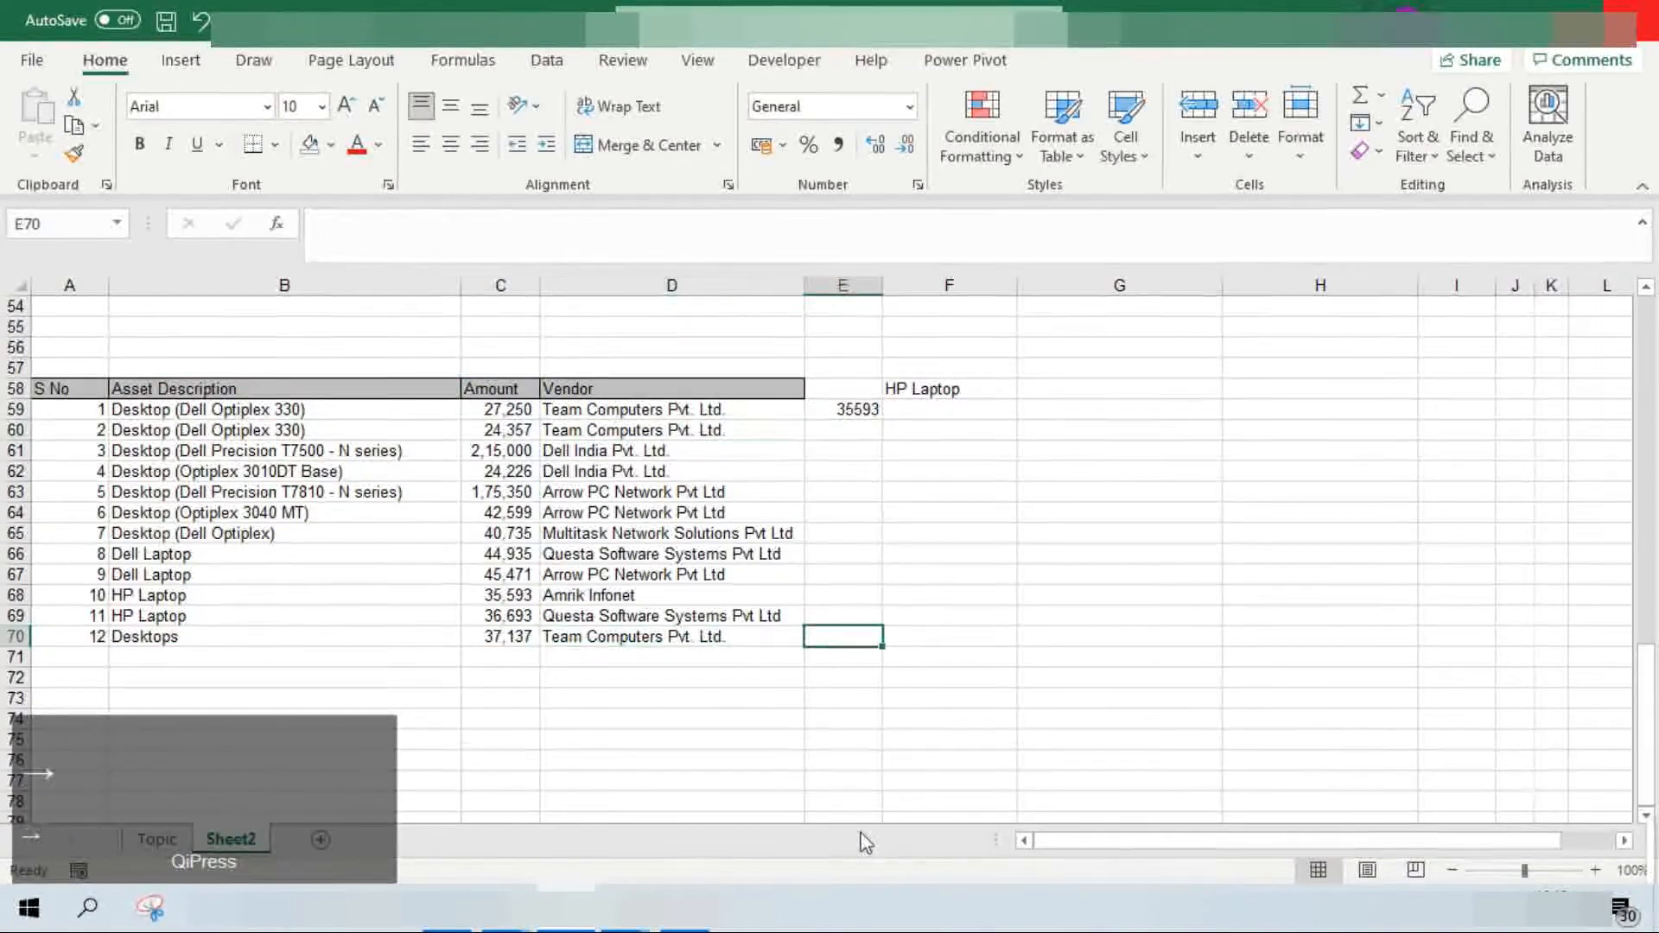
Check the criterion in F58 and inspect the ranges referenced by the MINIFS formula in E59 without changing it
{"action": "key", "text": "ctrl+Up"}
{"action": "key", "text": "Up"}
{"action": "key", "text": "Up"}
{"action": "key", "text": "Right"}
{"action": "key", "text": "Down"}
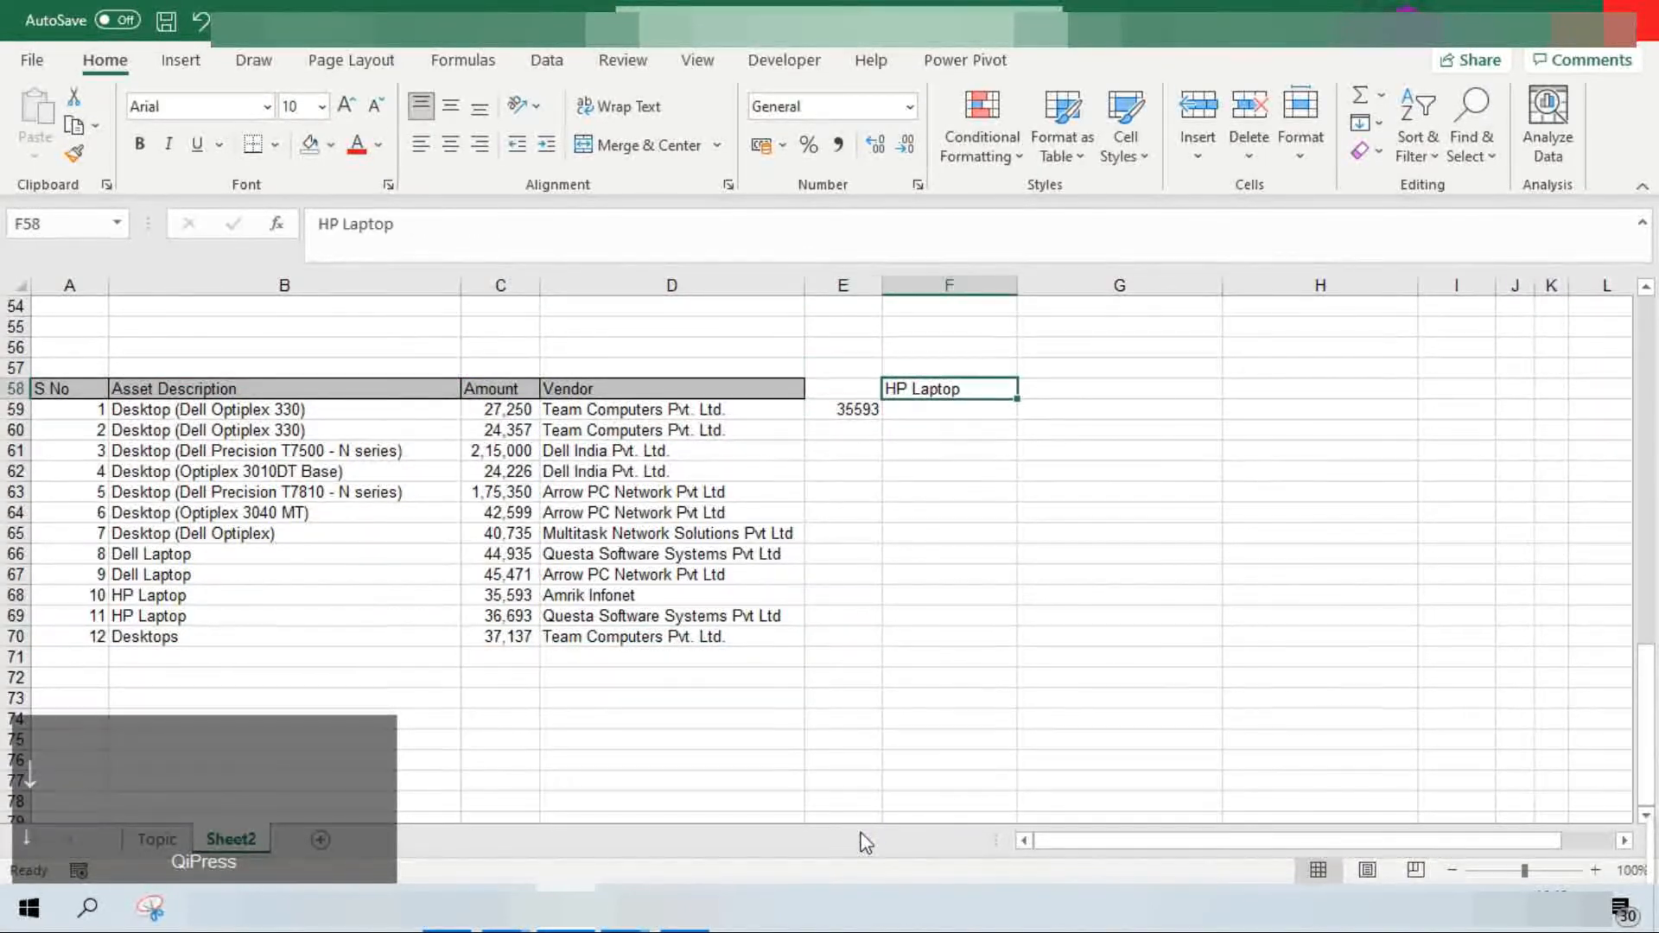
{"action": "key", "text": "Escape"}
{"action": "key", "text": "Down"}
{"action": "key", "text": "Left"}
{"action": "key", "text": "F2"}
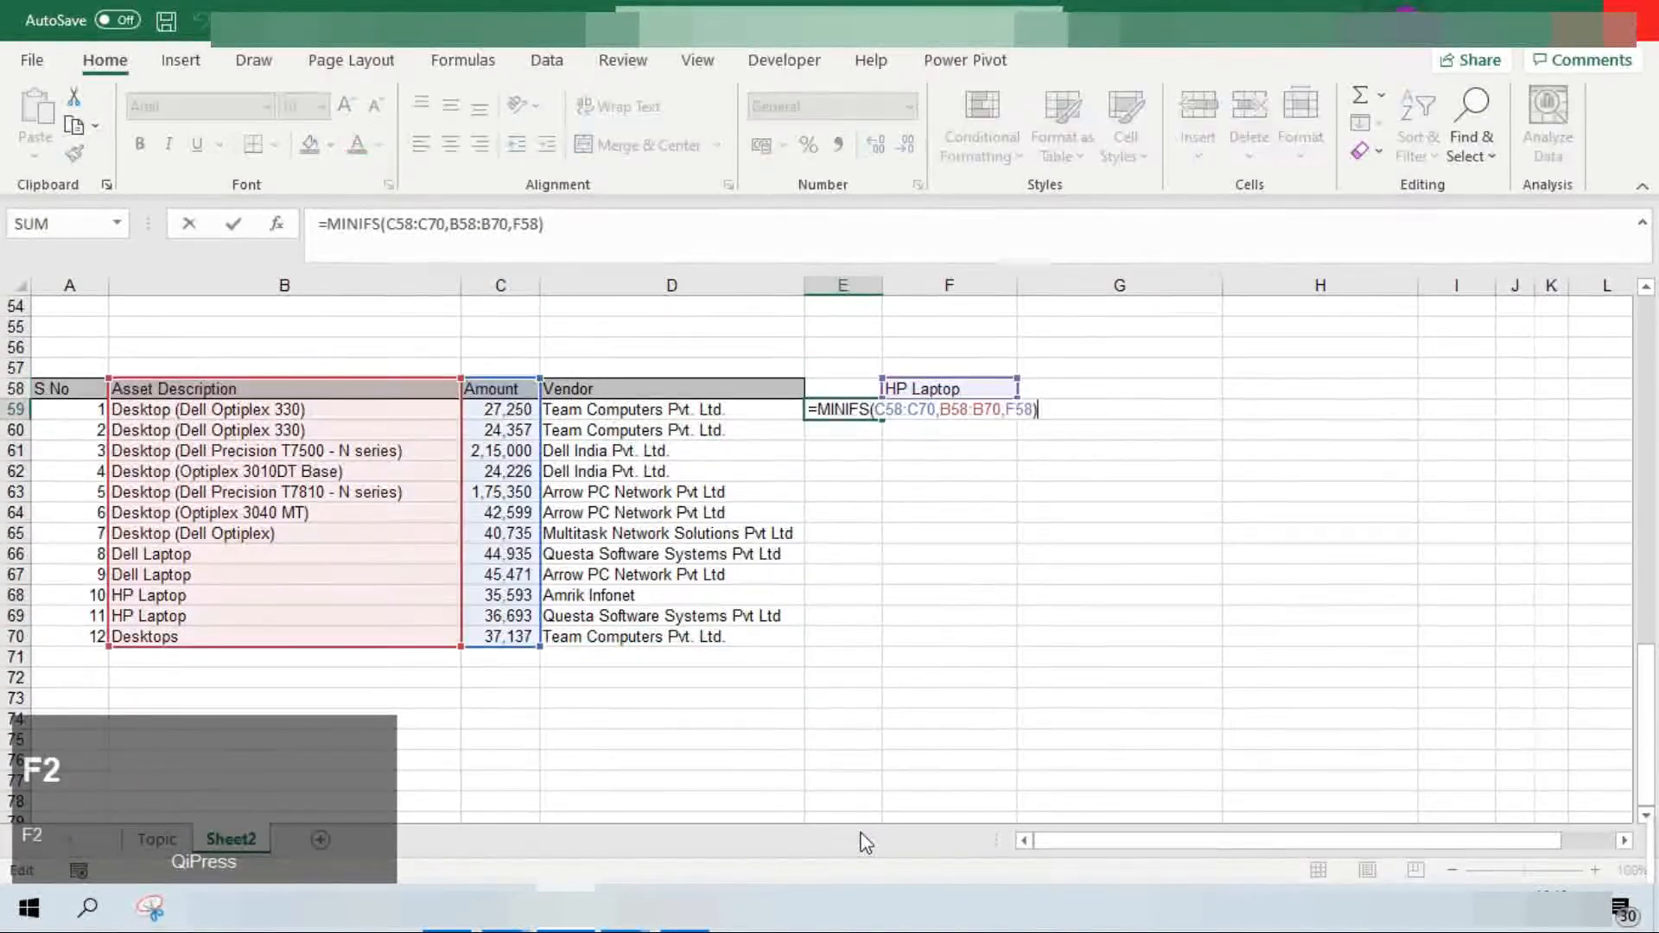
{"action": "key", "text": "Escape"}
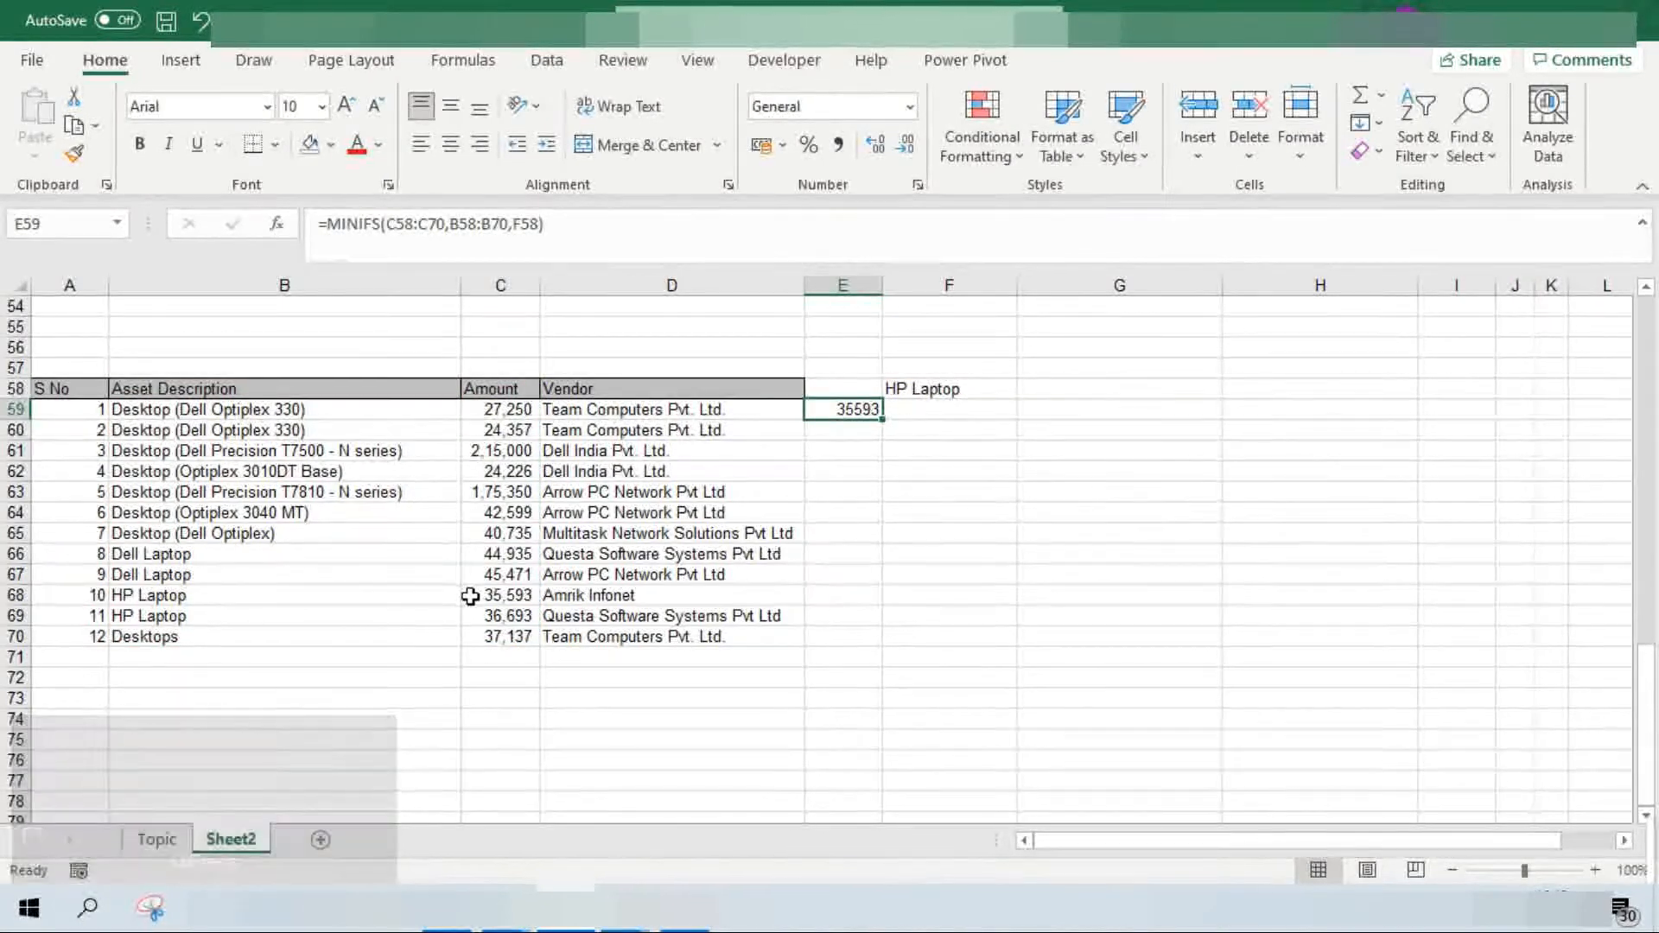
Highlight the HP Laptop record in row 68 to compare its amount with the MINIFS result, and return to E59
{"action": "left_click", "coordinate": [470, 595]}
{"action": "key", "text": "ctrl+Left"}
{"action": "key", "text": "ctrl+shift+Right"}
{"action": "key", "text": "ctrl+space"}
{"action": "key", "text": "shift+space"}
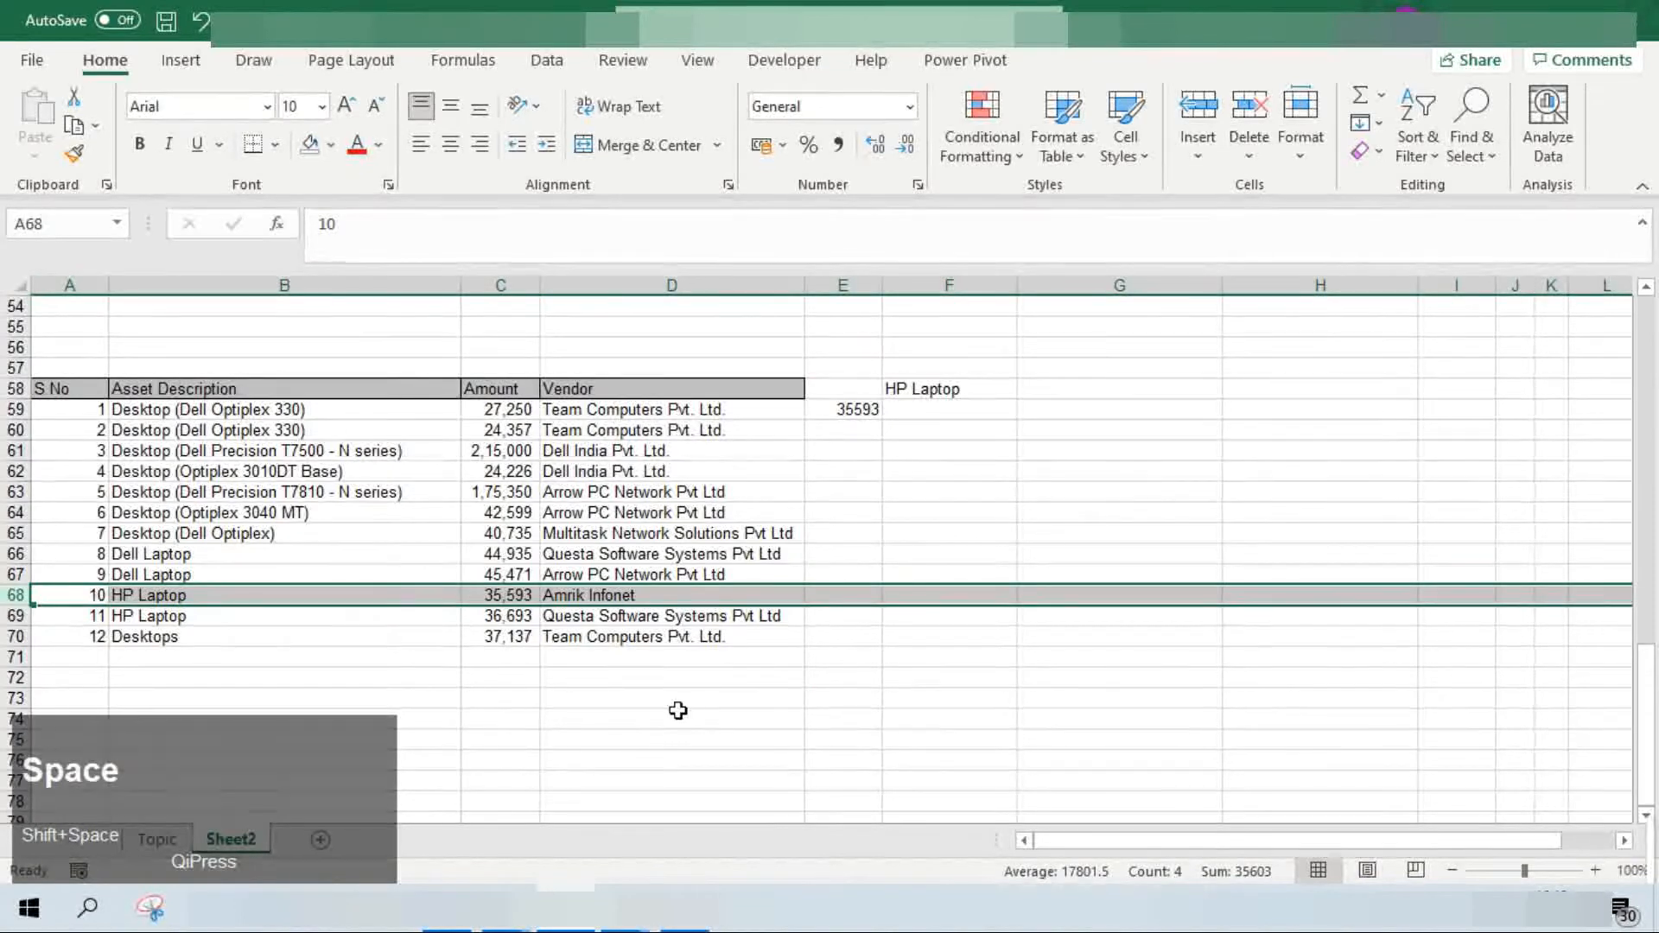
{"action": "key", "text": "Right"}
{"action": "key", "text": "Right"}
{"action": "key", "text": "Right"}
{"action": "key", "text": "Right"}
{"action": "key", "text": "Left"}
{"action": "key", "text": "Right"}
{"action": "key", "text": "ctrl+Up"}
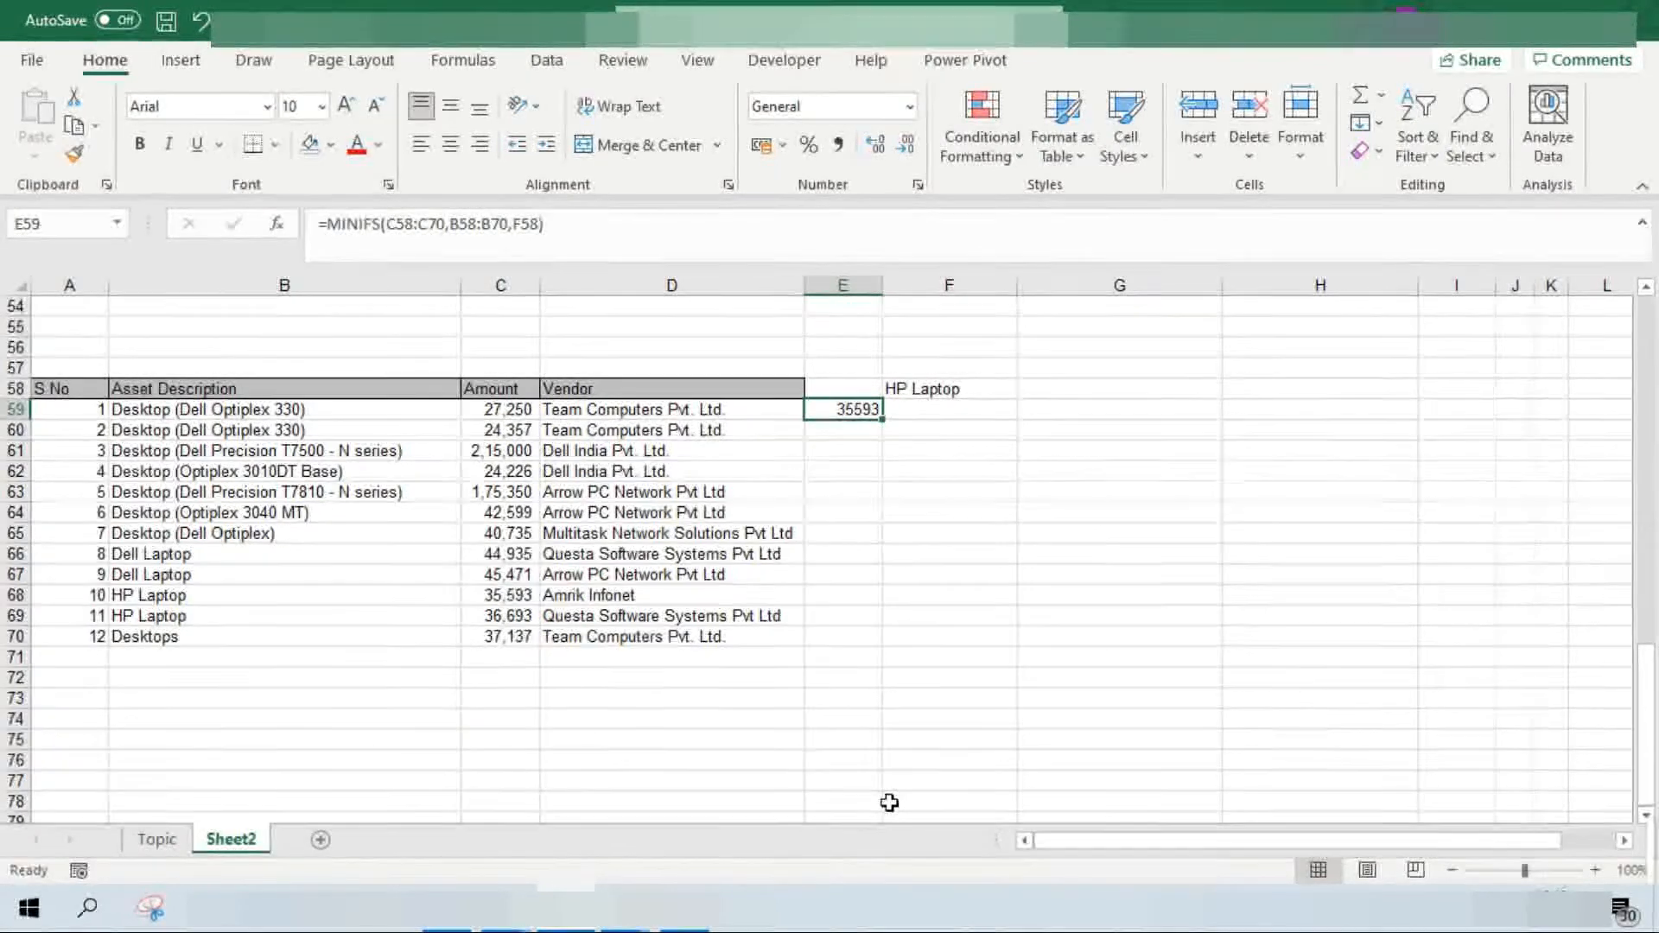
On the Topic sheet, copy the check mark from C9 into C10 to mark Maxifs & Minifs as covered
{"action": "key", "text": "ctrl+Page_Up"}
{"action": "key", "text": "Up"}
{"action": "key", "text": "ctrl+c"}
{"action": "key", "text": "Down"}
{"action": "key", "text": "ctrl+v"}
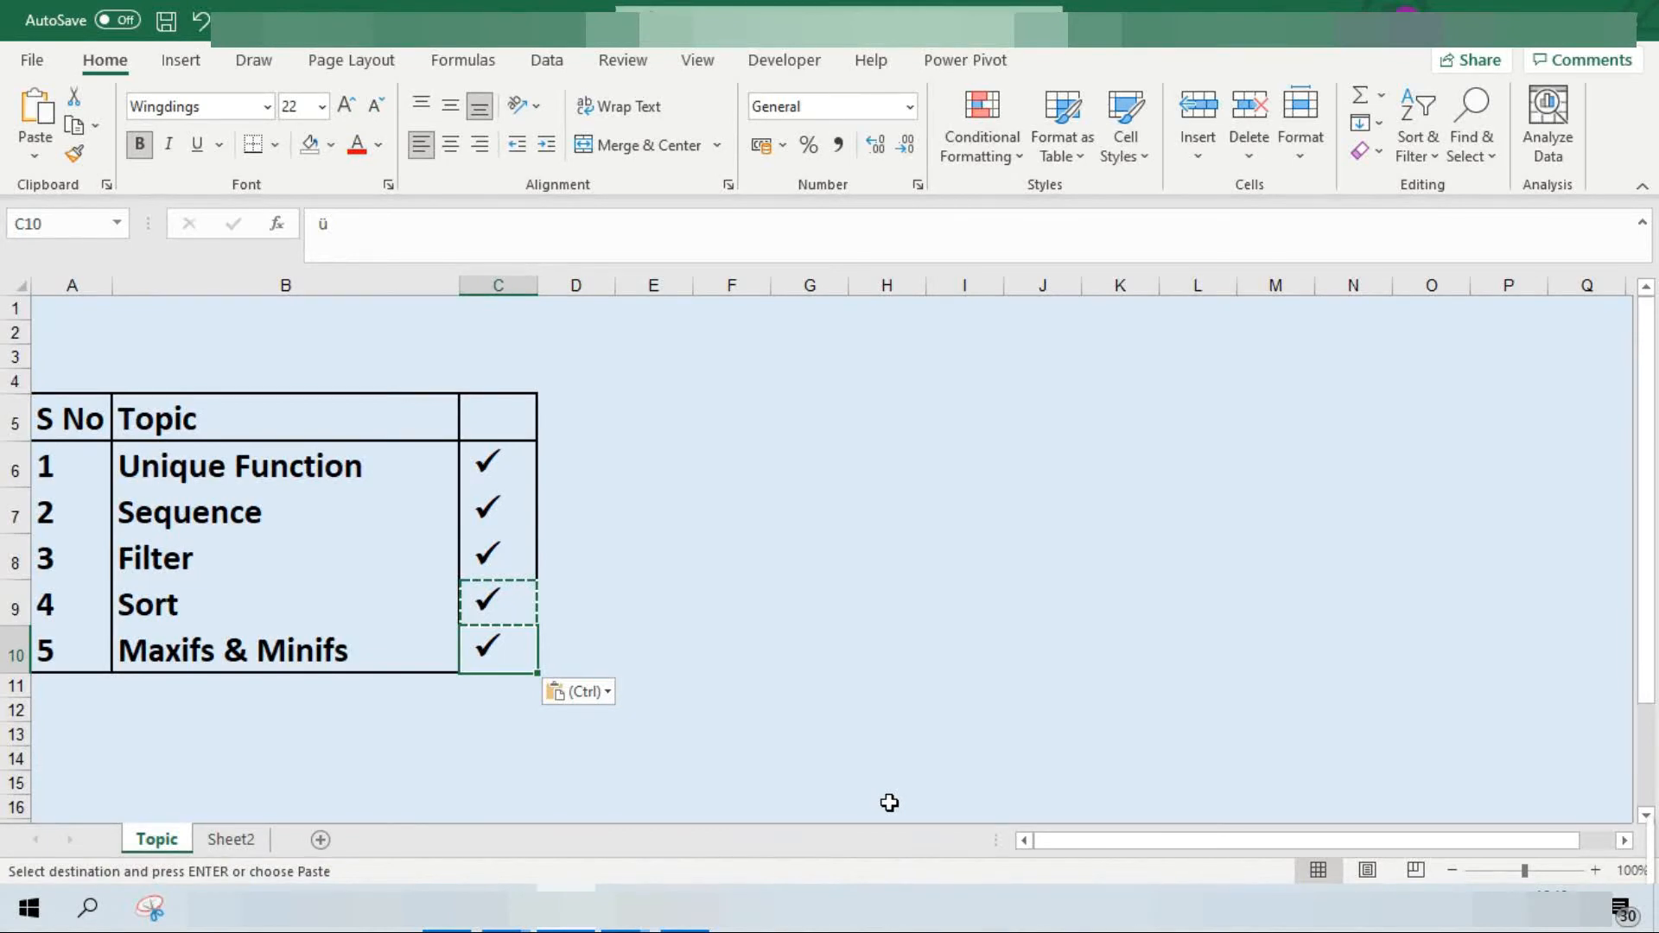
Review the covered function topics in column B of the Topic sheet's list
{"action": "key", "text": "Up"}
{"action": "key", "text": "Up"}
{"action": "key", "text": "Up"}
{"action": "key", "text": "Up"}
{"action": "key", "text": "Down"}
{"action": "key", "text": "Down"}
{"action": "key", "text": "Down"}
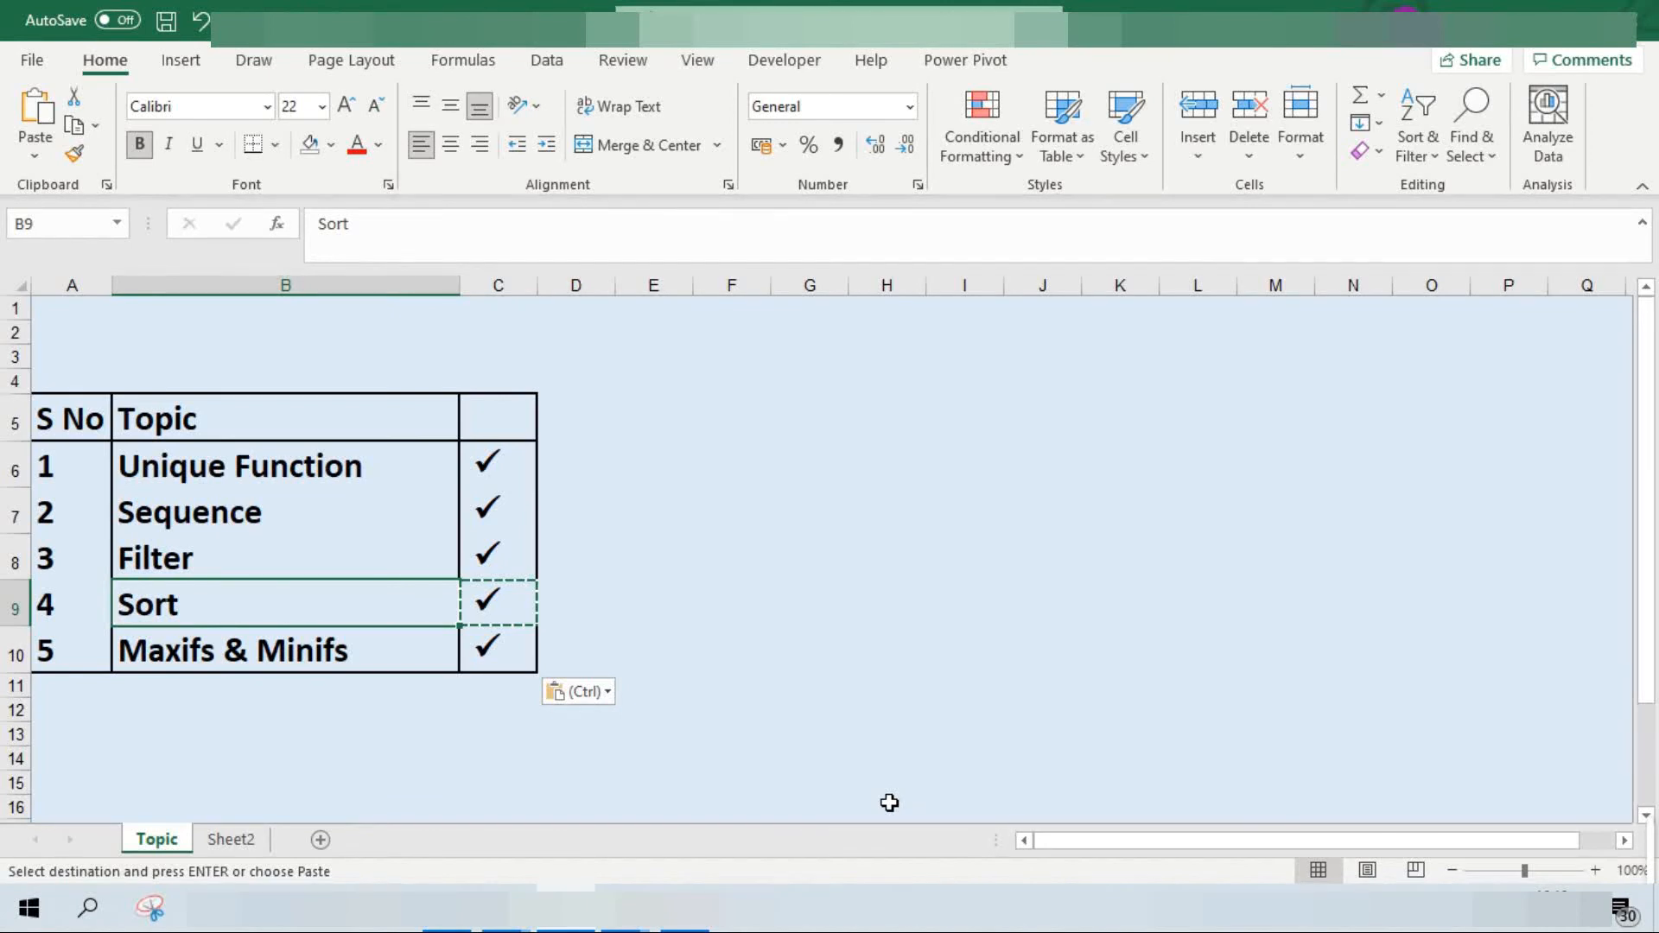
{"action": "left_click", "coordinate": [684, 908]}
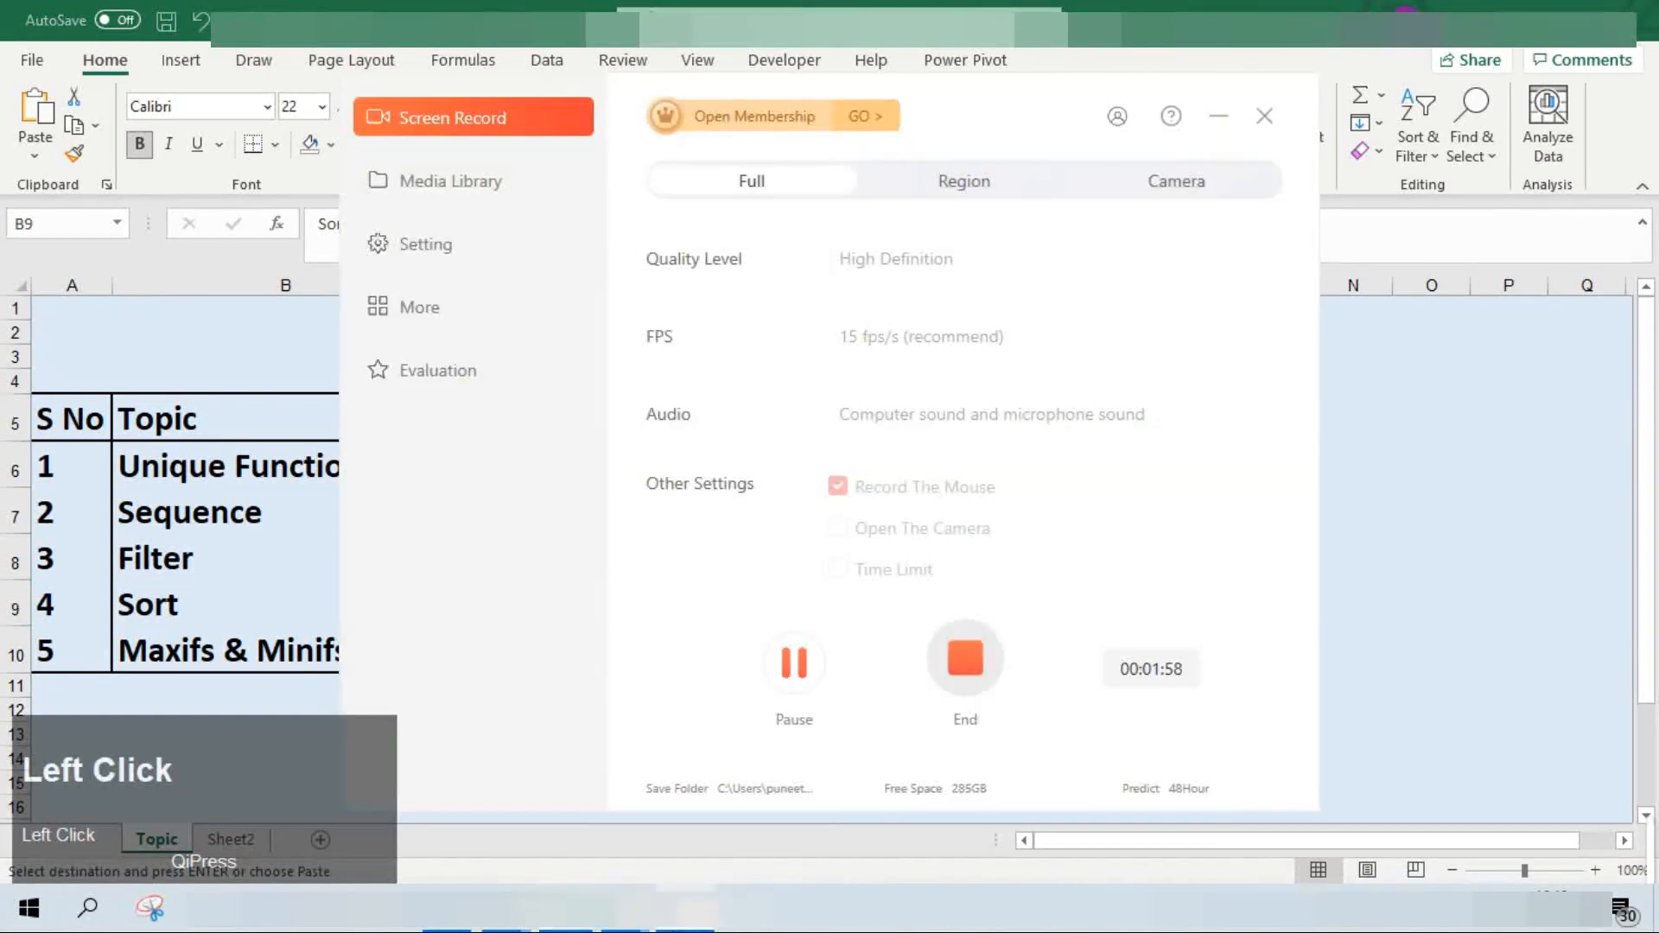